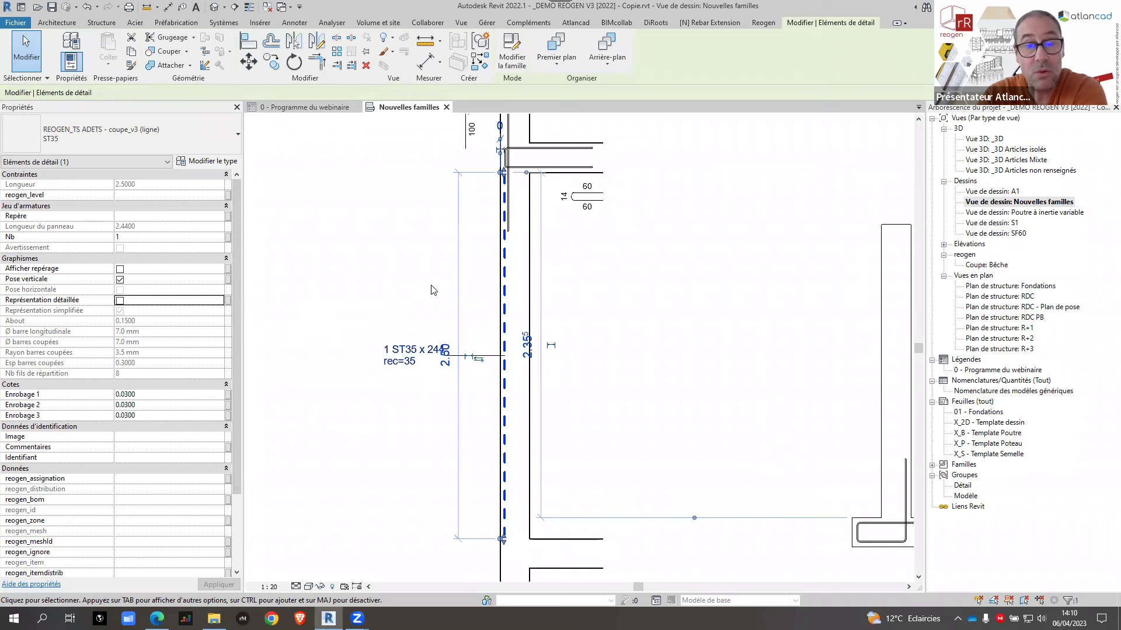
Step: Enable Représentation détaillée on the selected ST35 mesh section and compare its display with Pose verticale switched off and back on
left_click(120, 300)
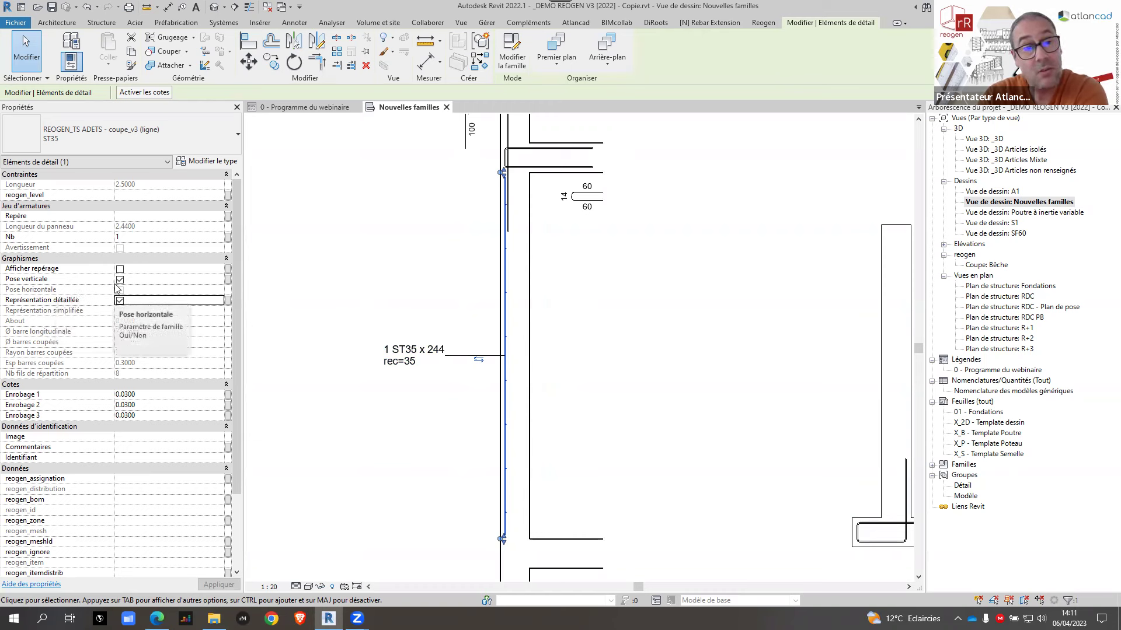
left_click(120, 281)
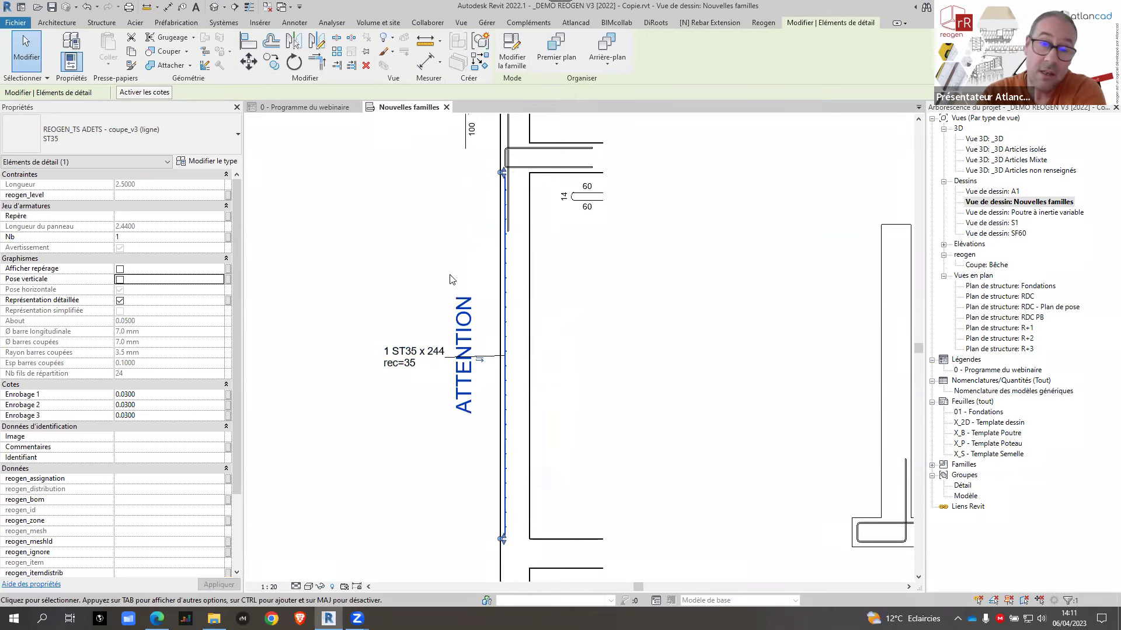
scroll(500, 320, "up", 3)
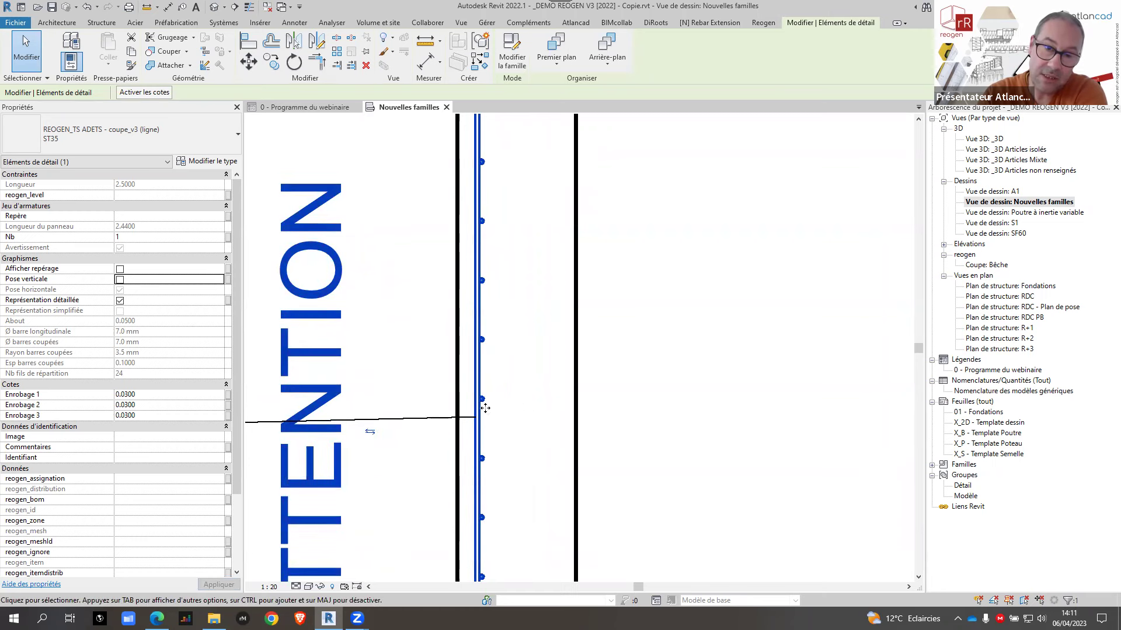
scroll(533, 402, "down", 3)
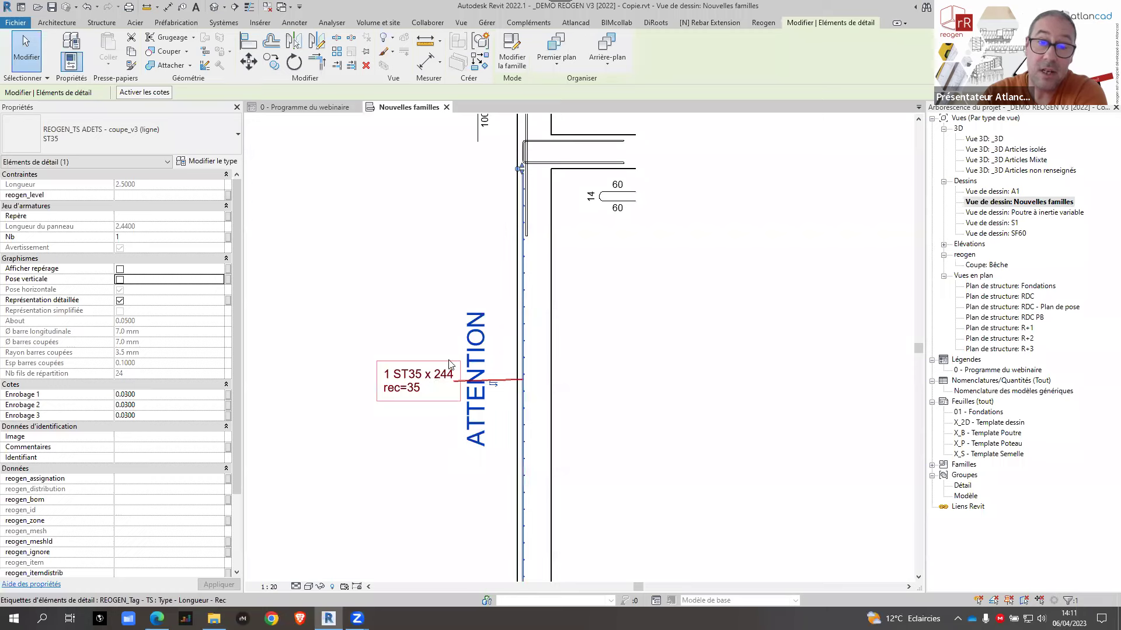
scroll(523, 172, "up", 1)
scroll(520, 175, "up", 1)
scroll(503, 234, "down", 2)
scroll(465, 280, "down", 1)
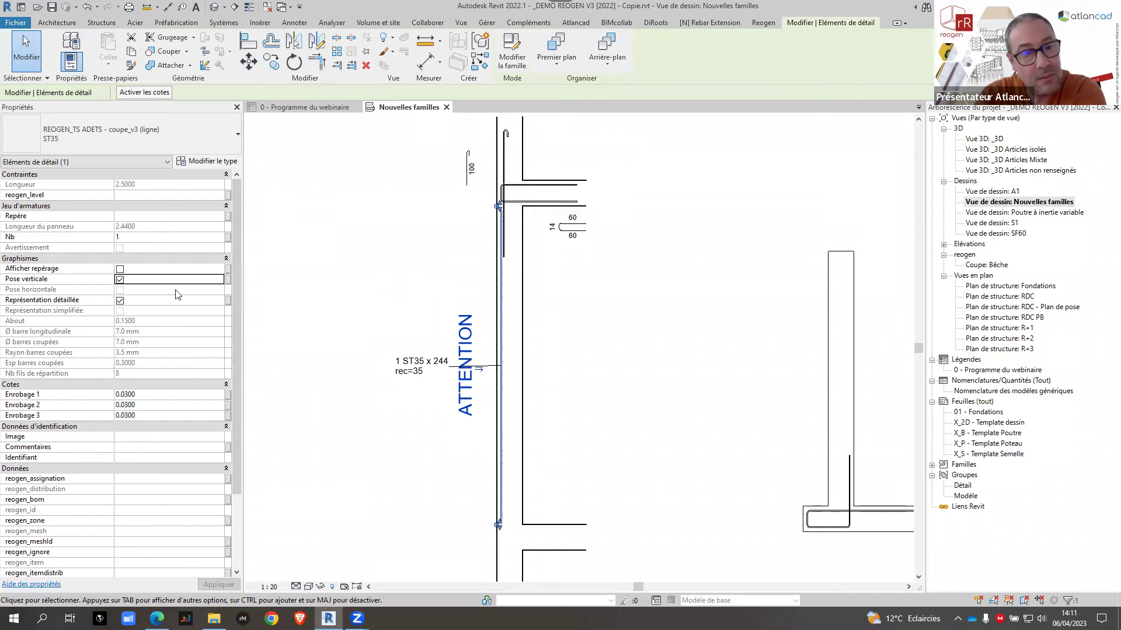
left_click(399, 303)
Step: Open the 2D reinforcement bar library, expand its v3 folder and preview the REOGEN_Beche_v3 (ligne) family
scroll(399, 302, "down", 3)
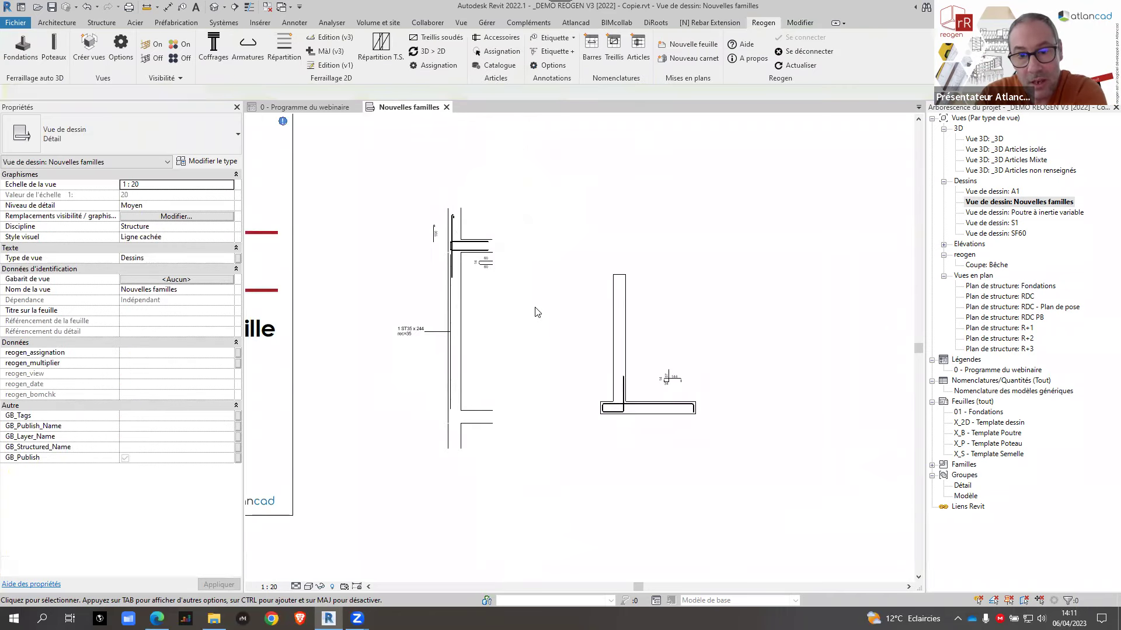
scroll(489, 289, "down", 2)
middle_click_drag(458, 370, 499, 375)
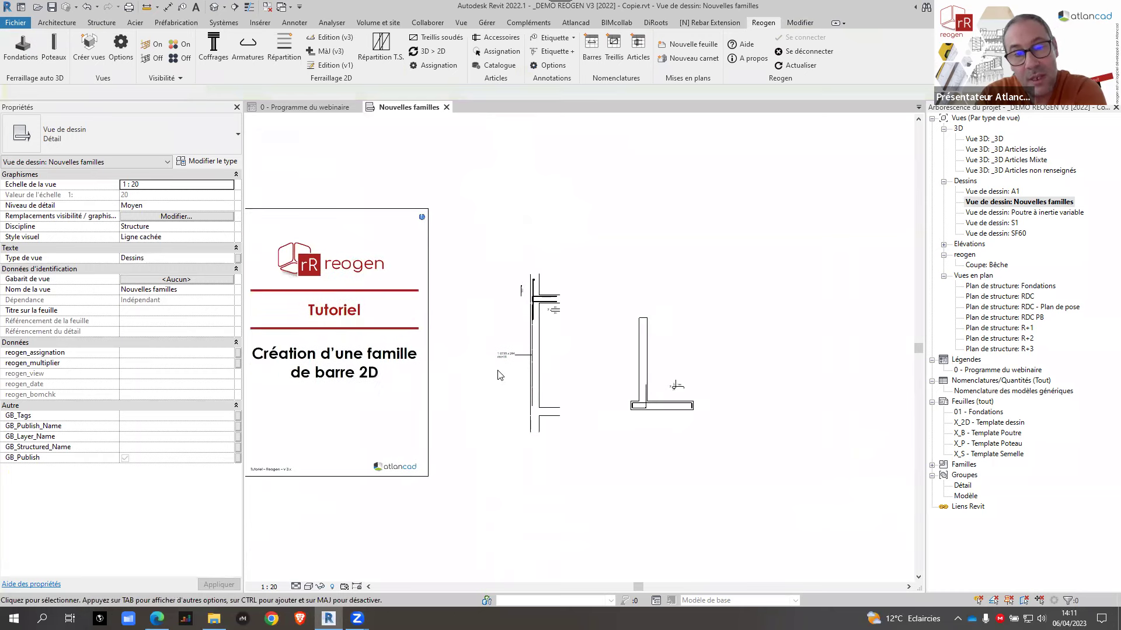
left_click(242, 52)
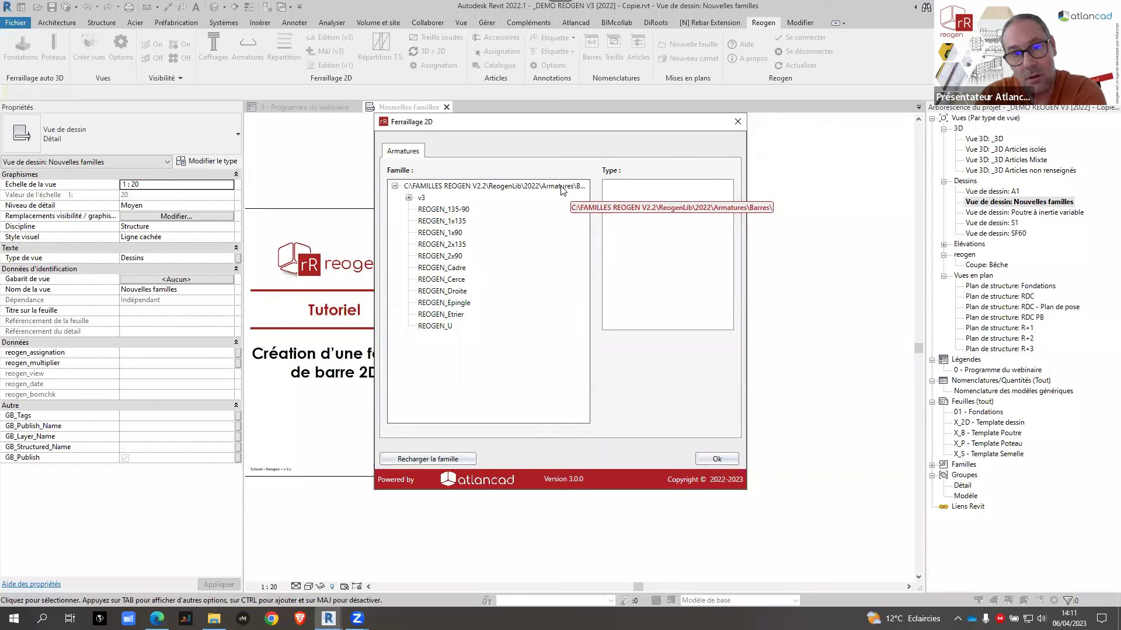
left_click(409, 198)
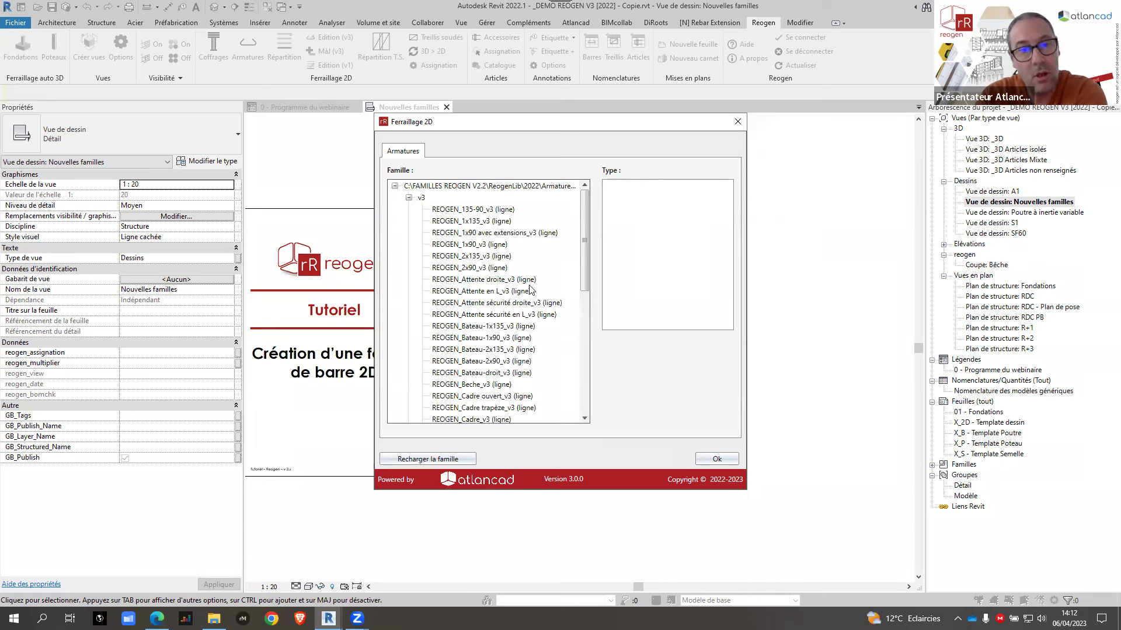
left_click(470, 385)
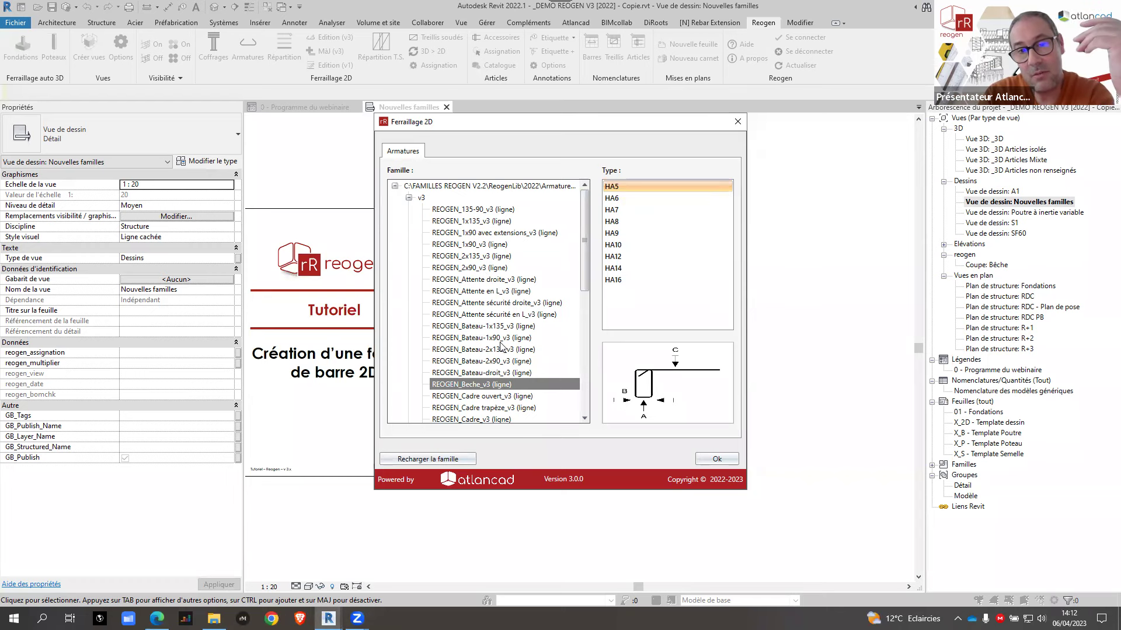
Step: Reload the REOGEN_Bateau-1x90_v3 (ligne) bar family into the project and close the library
left_click(482, 338)
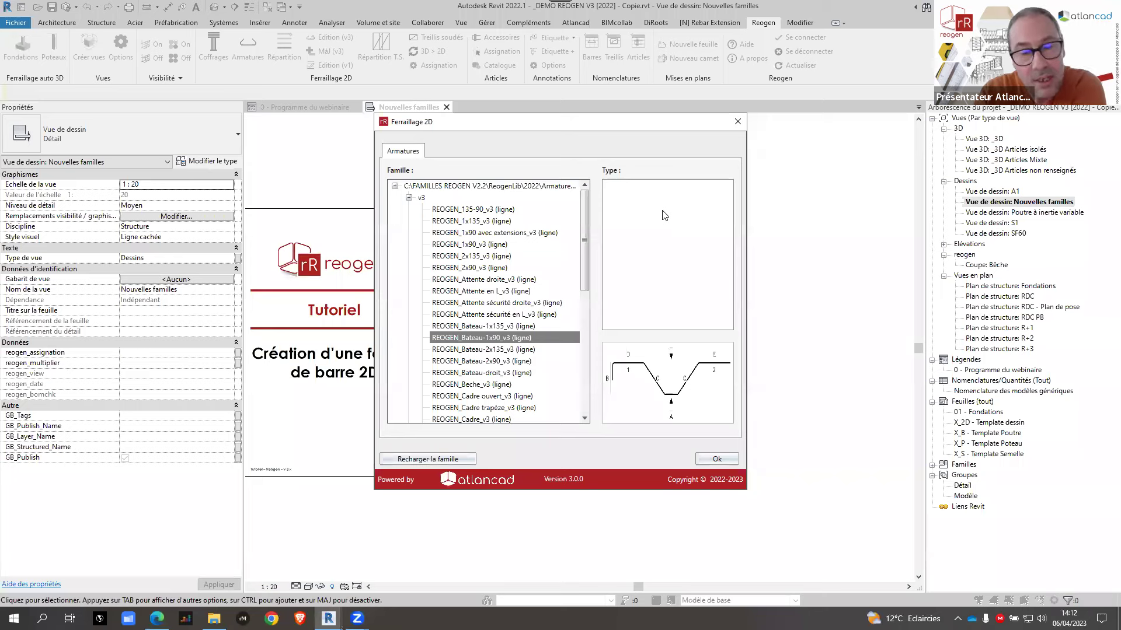
left_click(439, 461)
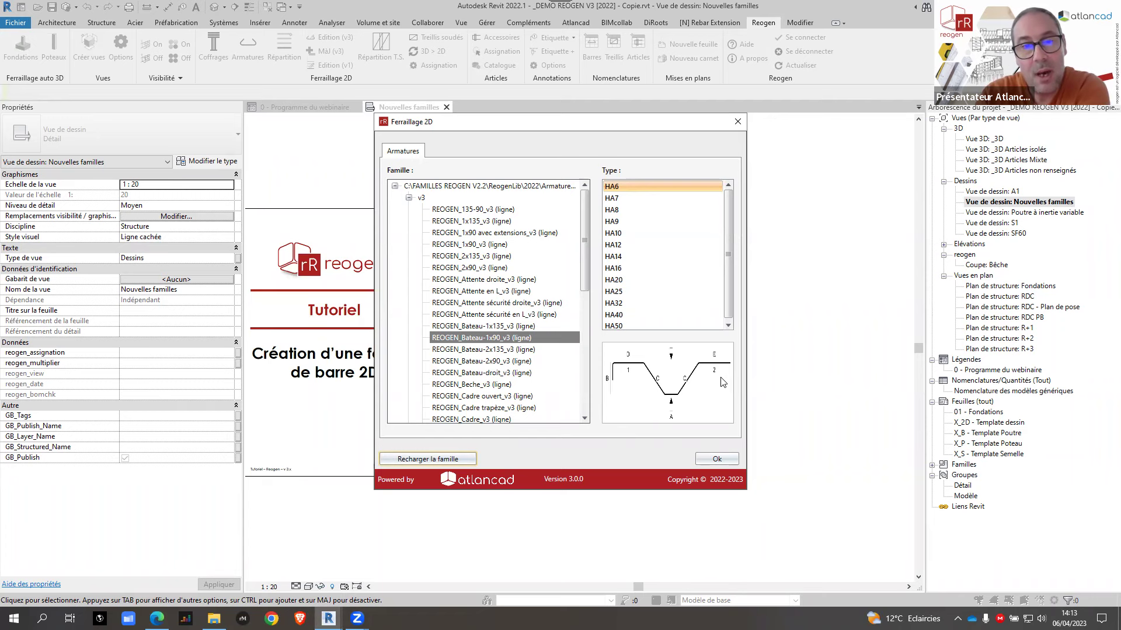
left_click(738, 121)
Step: Open the PDF tutorial on creating a 2D bar family through the link of the note on its cover image
scroll(658, 303, "down", 5)
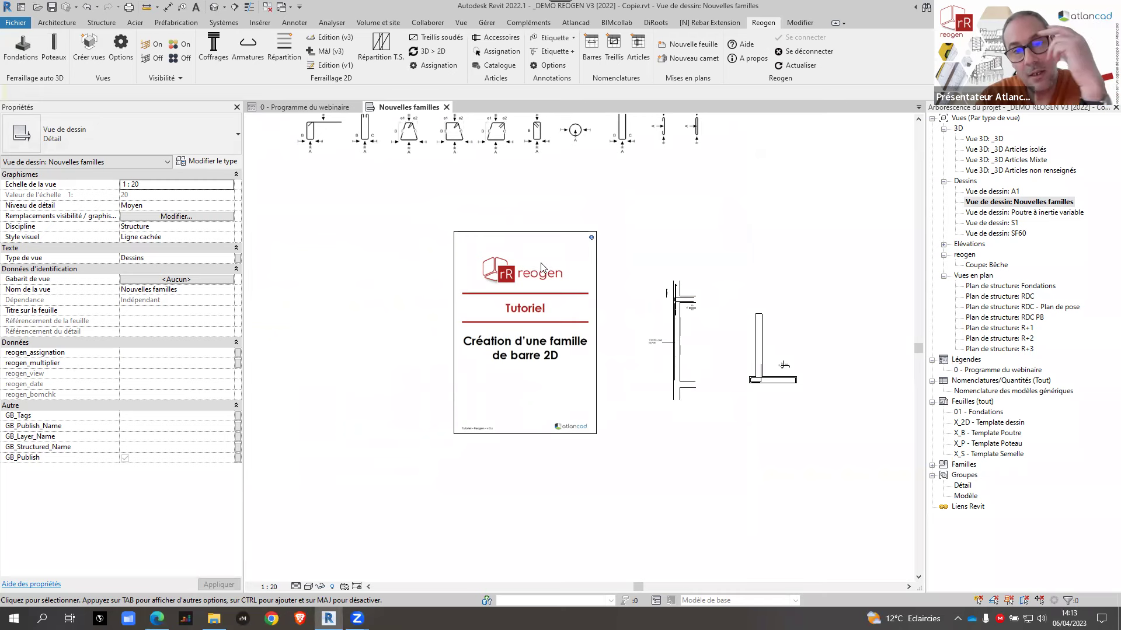
scroll(549, 257, "up", 2)
left_click(623, 226)
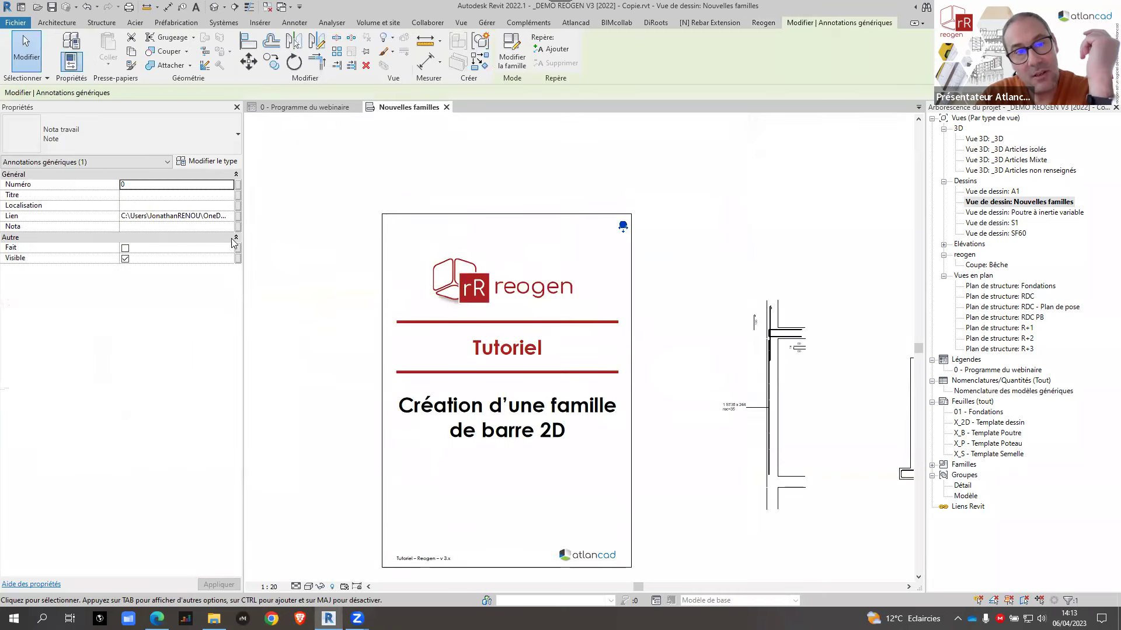
left_click(231, 219)
left_click(231, 217)
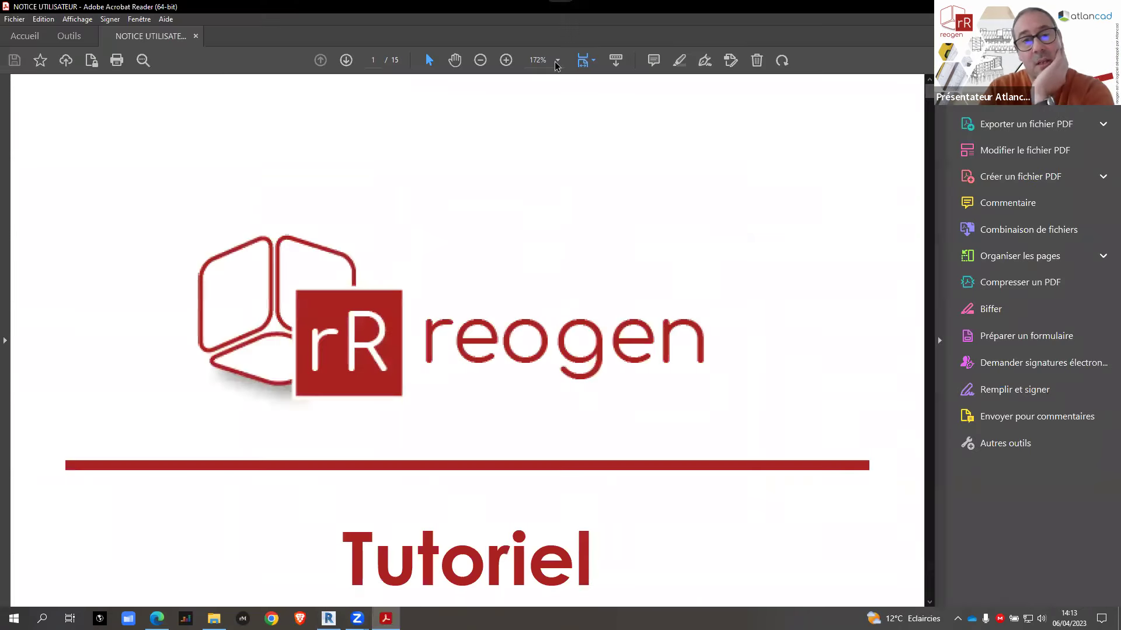
Step: Fit a full page of the tutorial in view and read from the table of contents to the chapter on using the family template
left_click(585, 62)
left_click(609, 97)
scroll(458, 360, "down", 1)
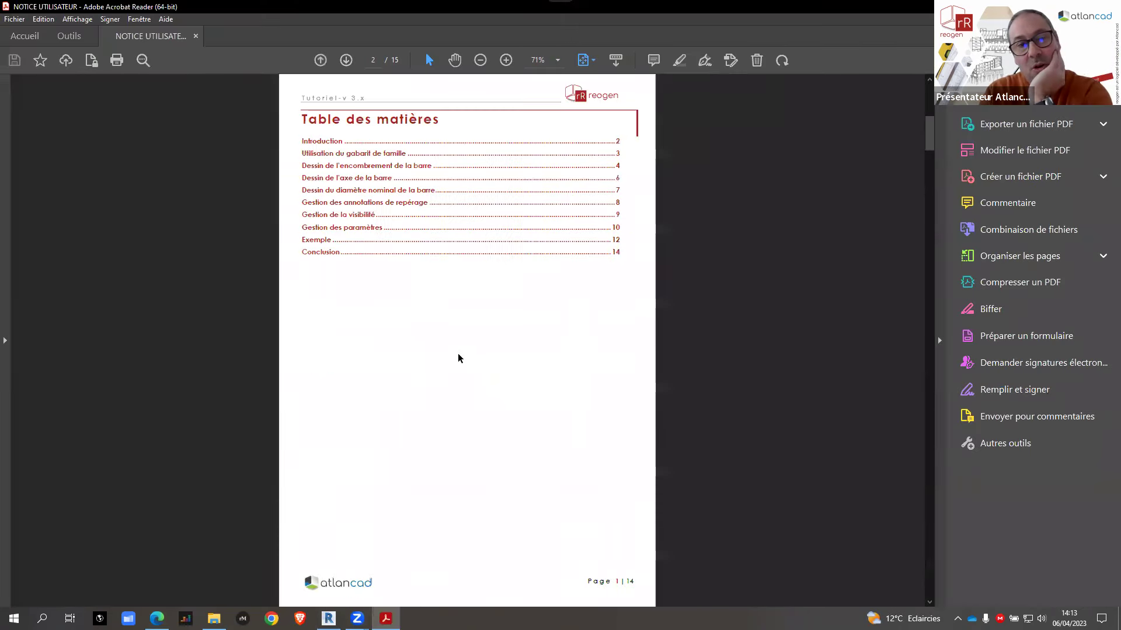
scroll(453, 359, "down", 1)
scroll(451, 362, "down", 1)
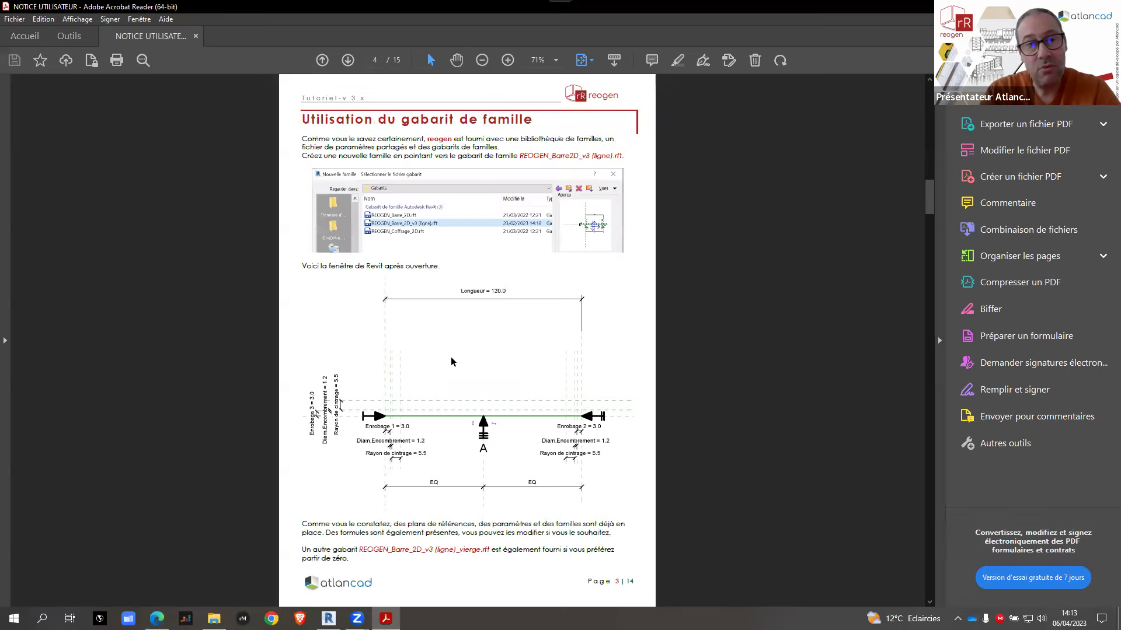
scroll(483, 326, "up", 1)
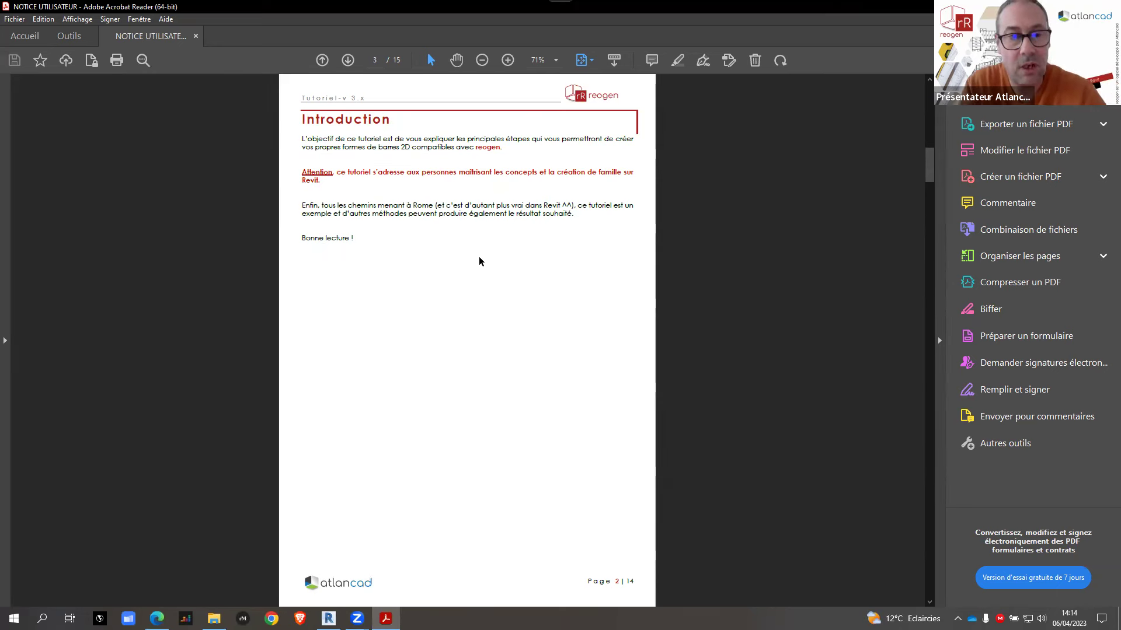
scroll(471, 201, "down", 1)
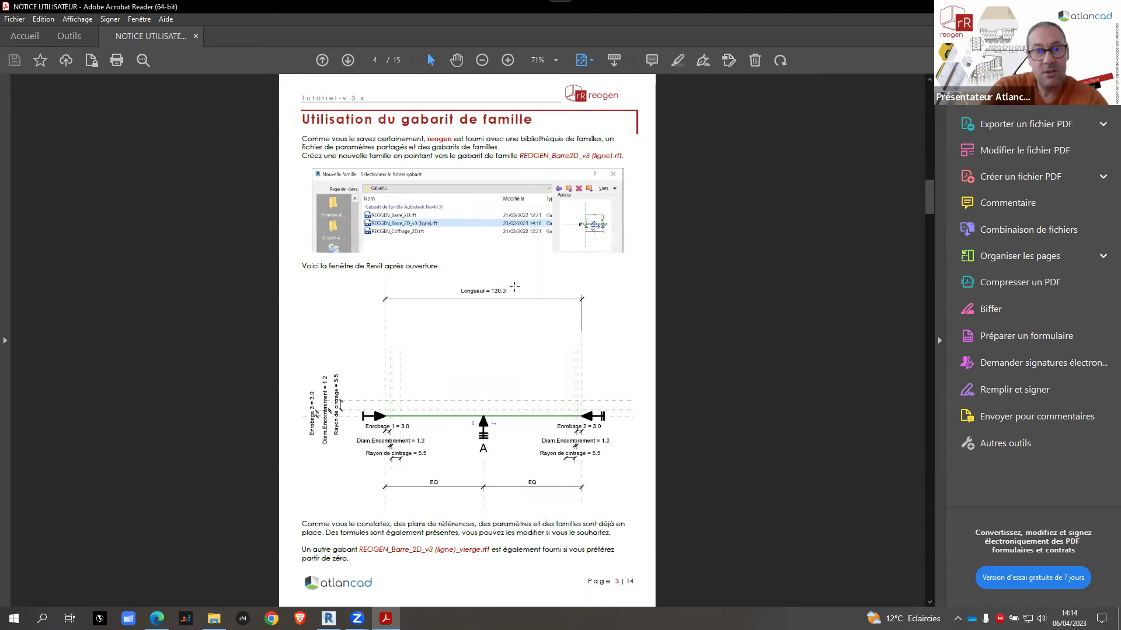
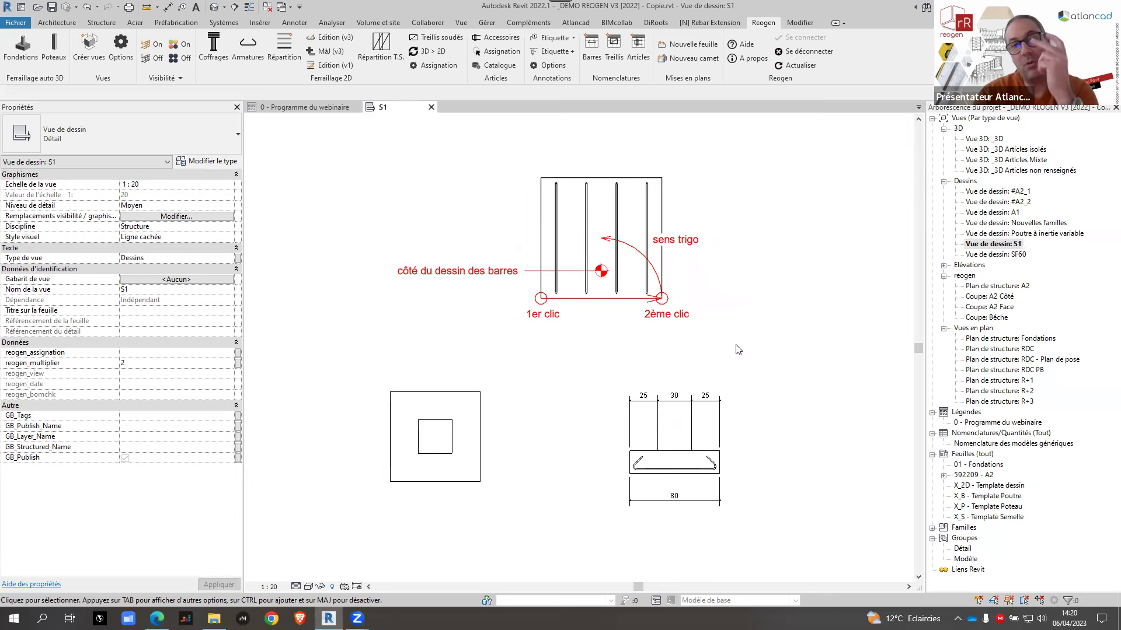
Step: Start a 2D bar distribution from the bar in the footing section beside the plan, with linear representation along variable A
scroll(505, 373, "down", 4)
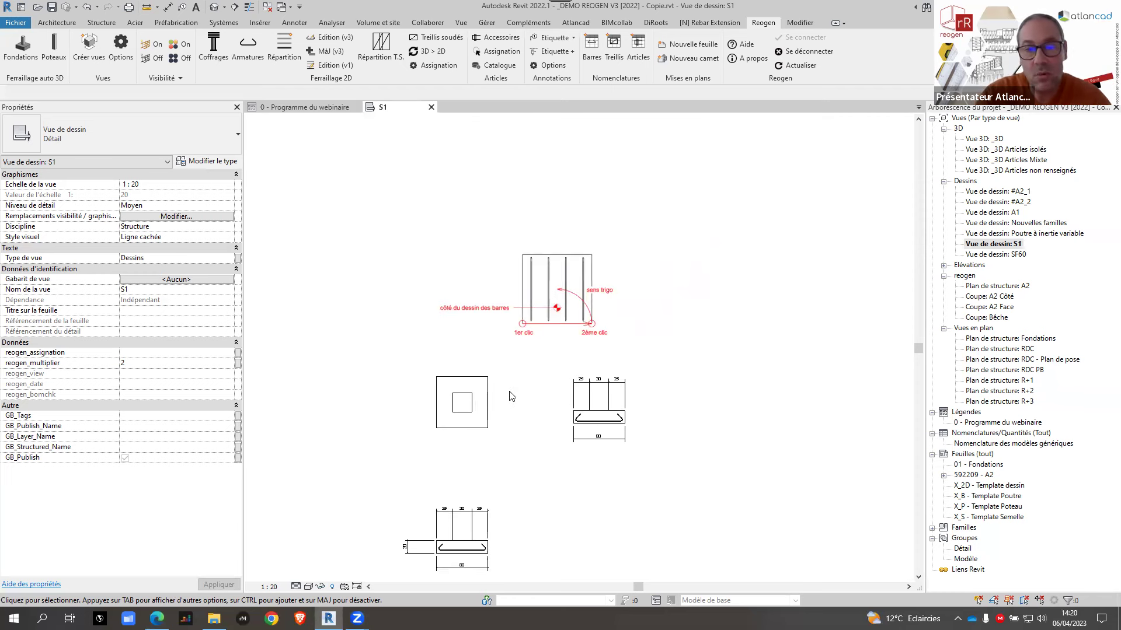
middle_click_drag(533, 325, 527, 353)
left_click(272, 48)
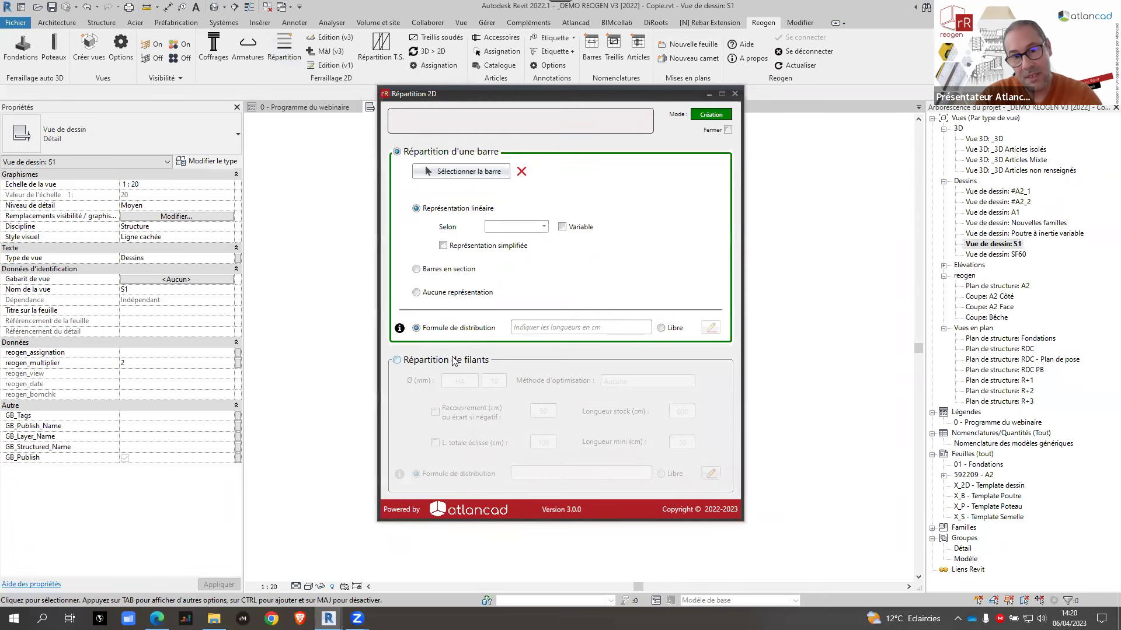
left_click(467, 173)
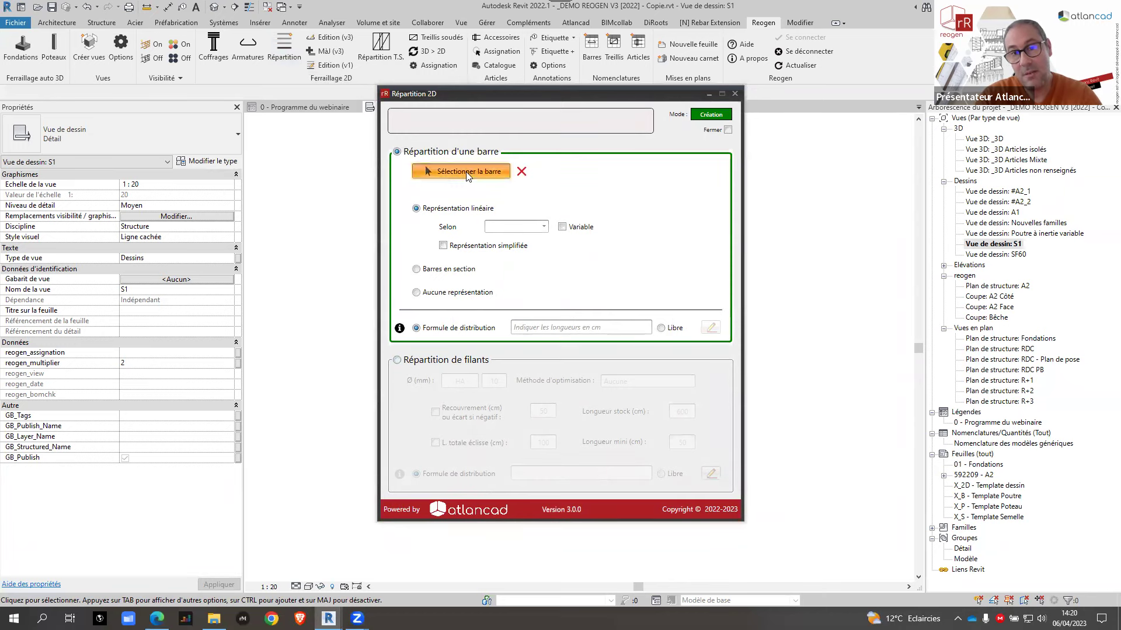
left_click(588, 314)
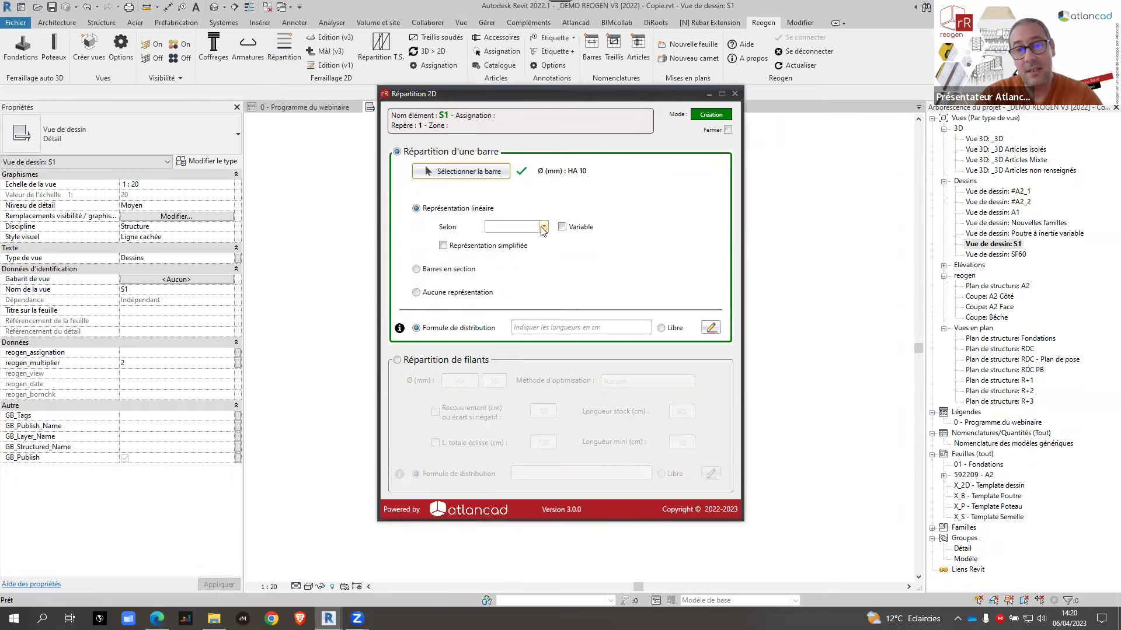
left_click(544, 227)
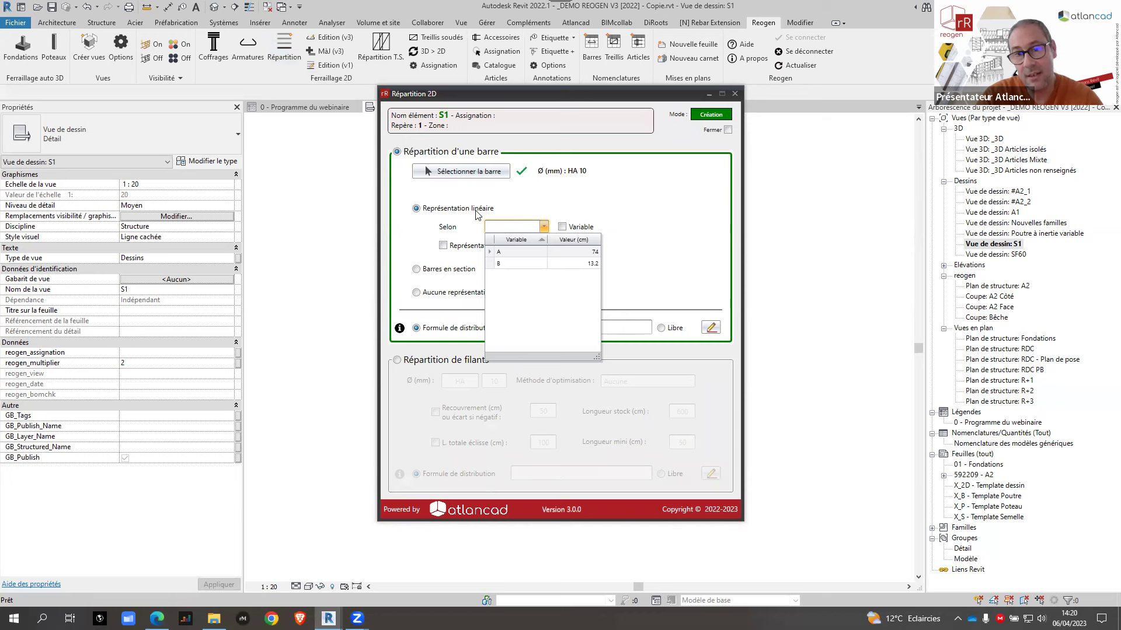
left_click(513, 252)
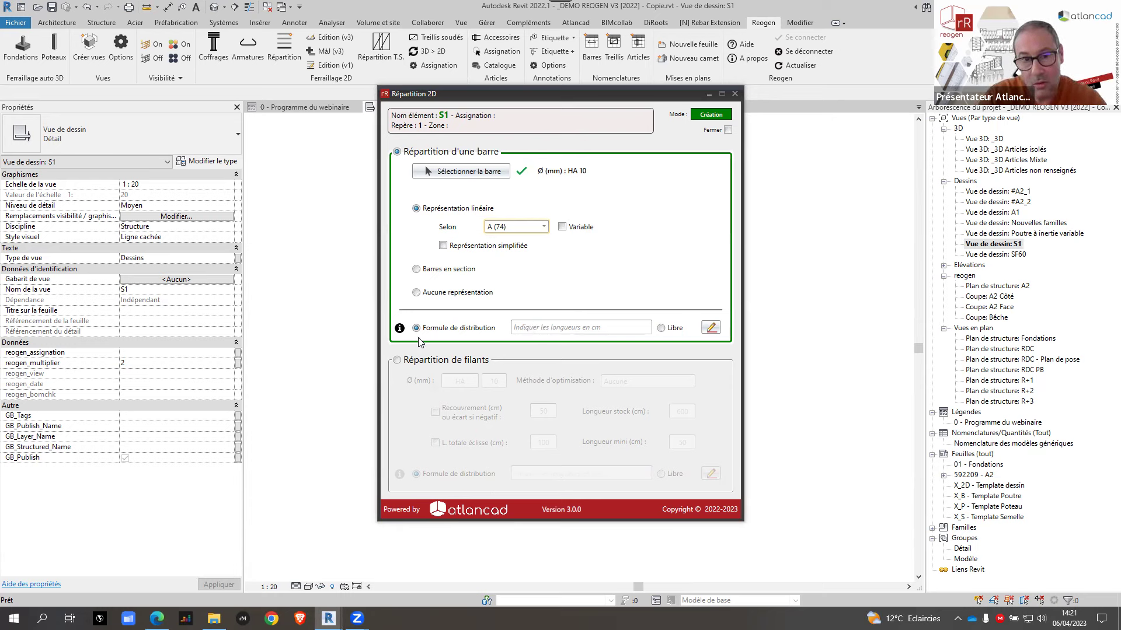
mouse_move(401, 332)
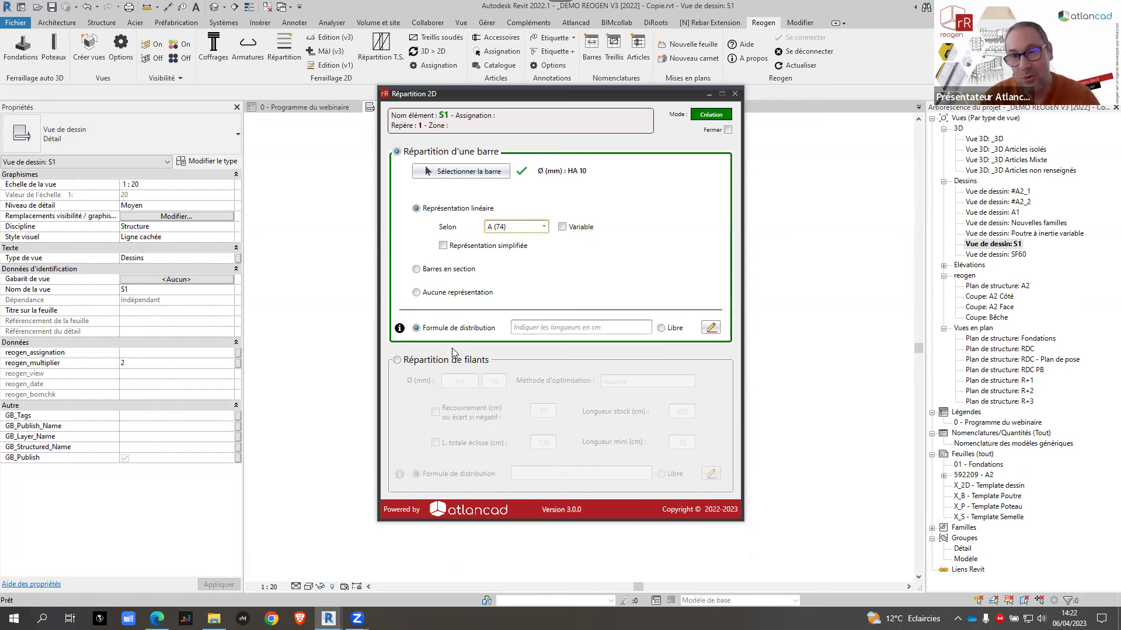
left_click(547, 327)
type("10")
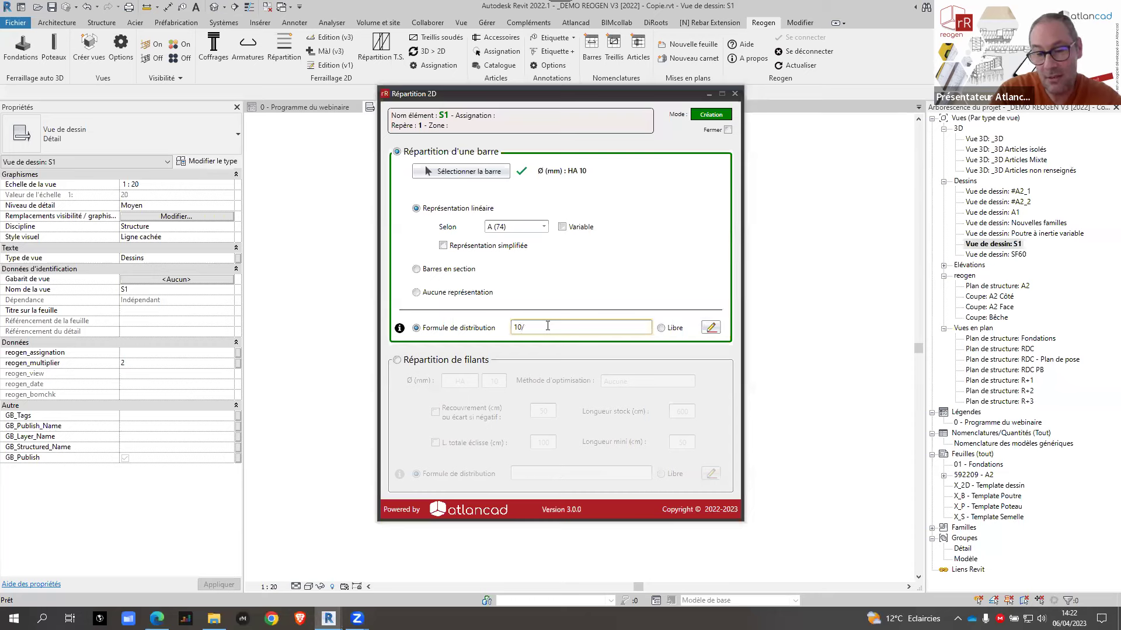
type("/@20/10")
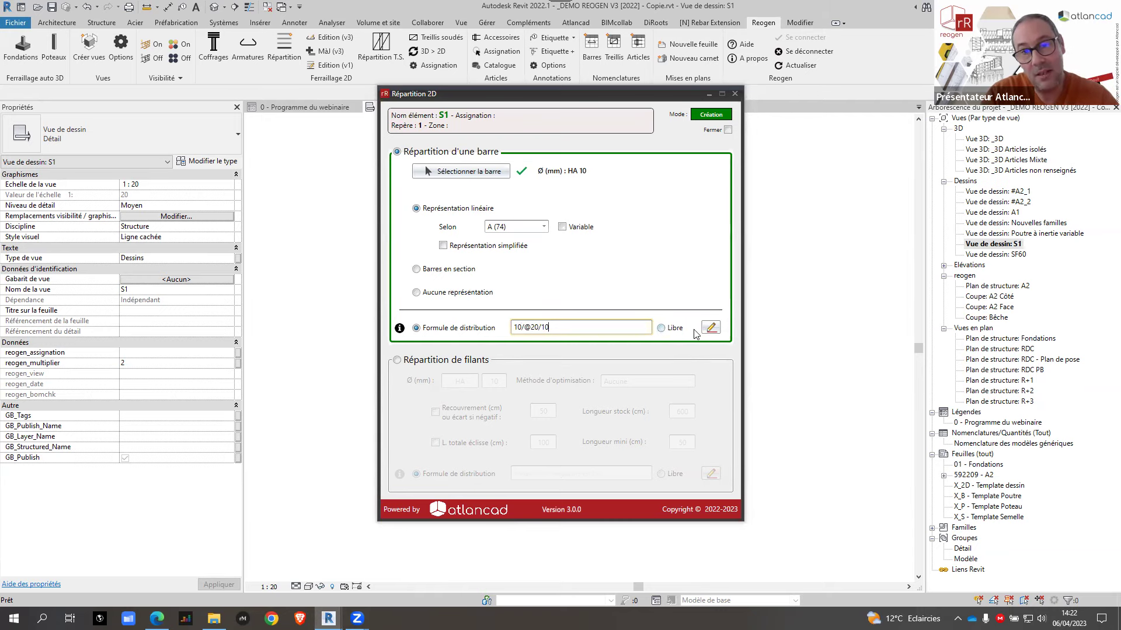
left_click(711, 329)
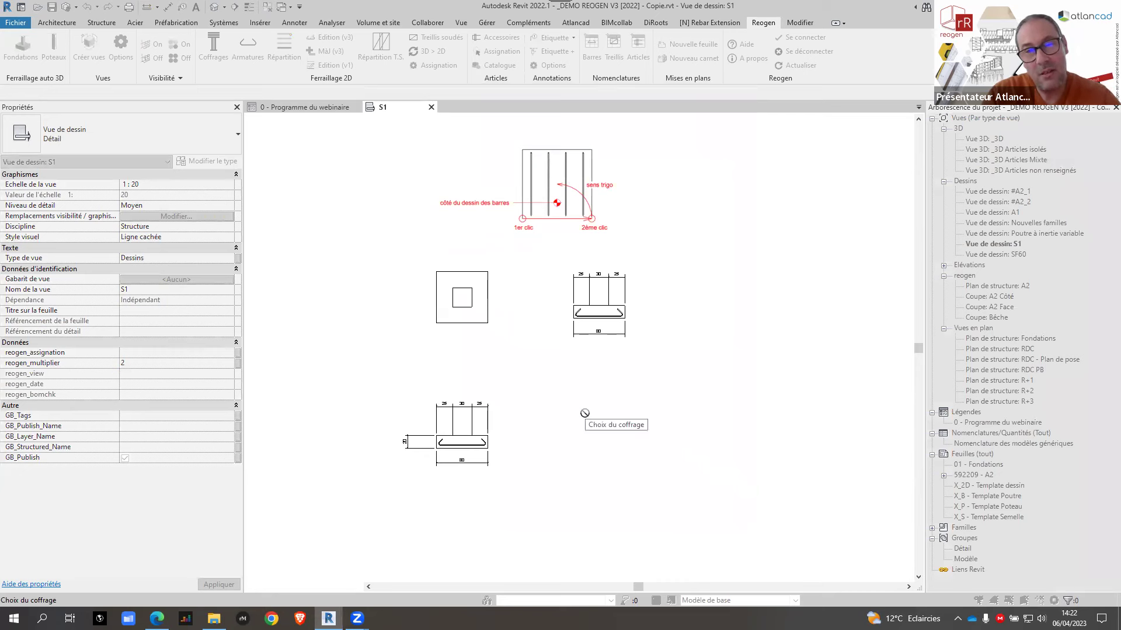
left_click(487, 323)
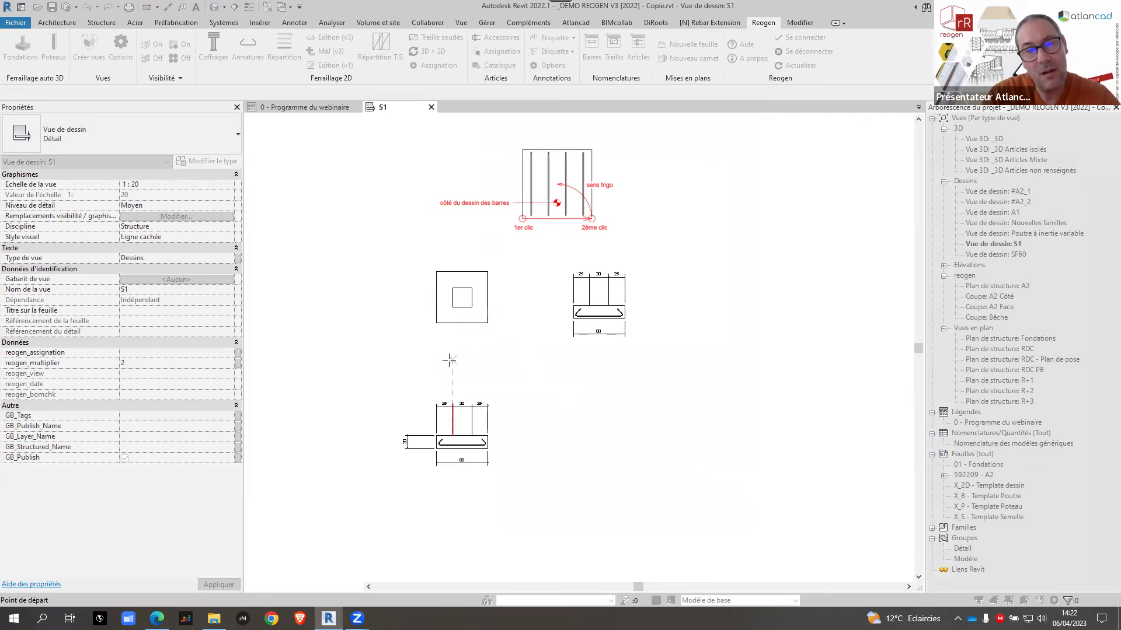
left_click(437, 323)
left_click(487, 323)
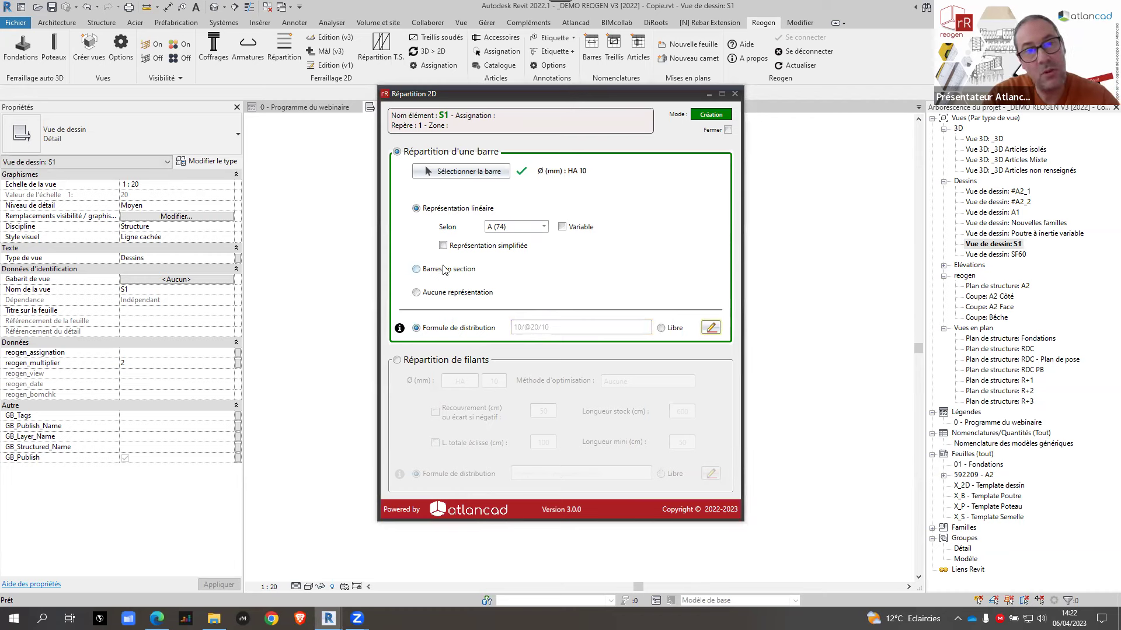
left_click(461, 272)
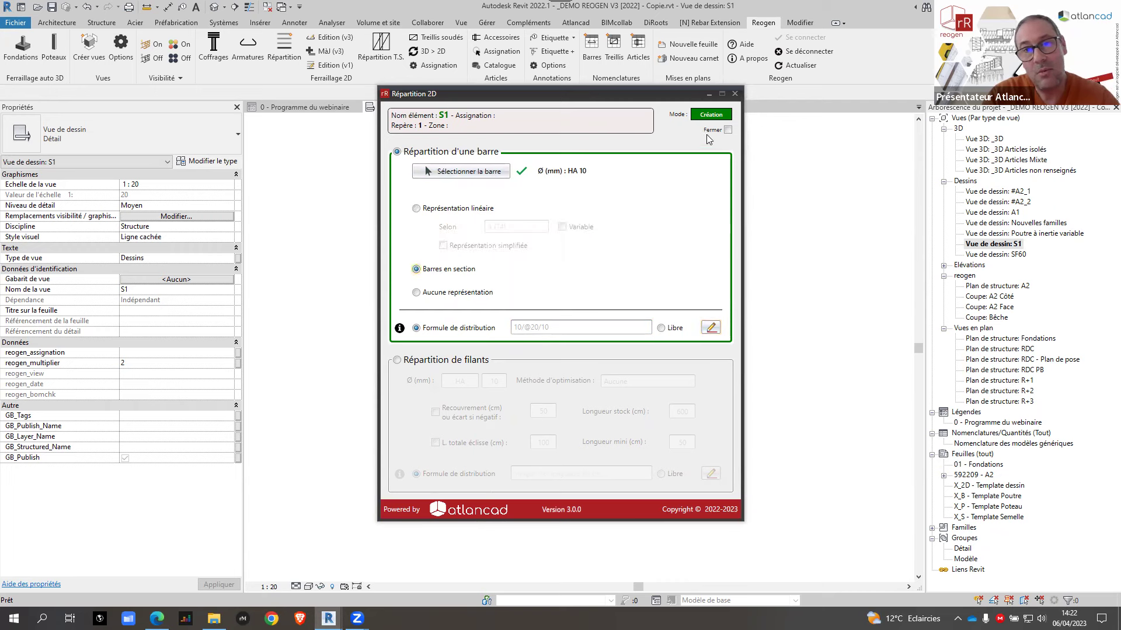
left_click(727, 130)
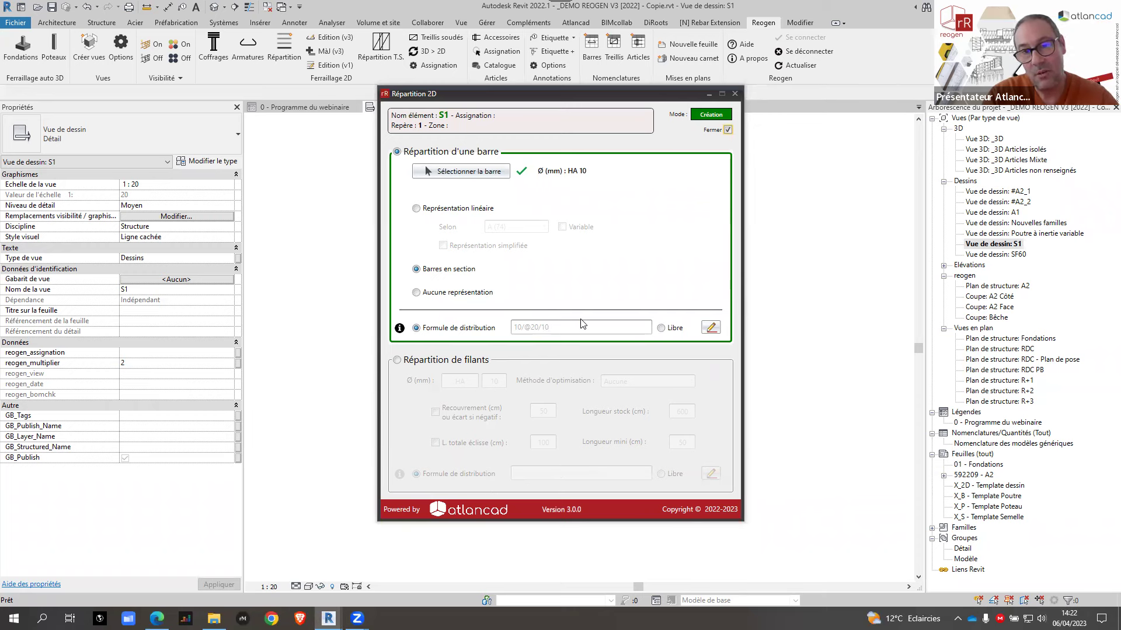
left_click(713, 327)
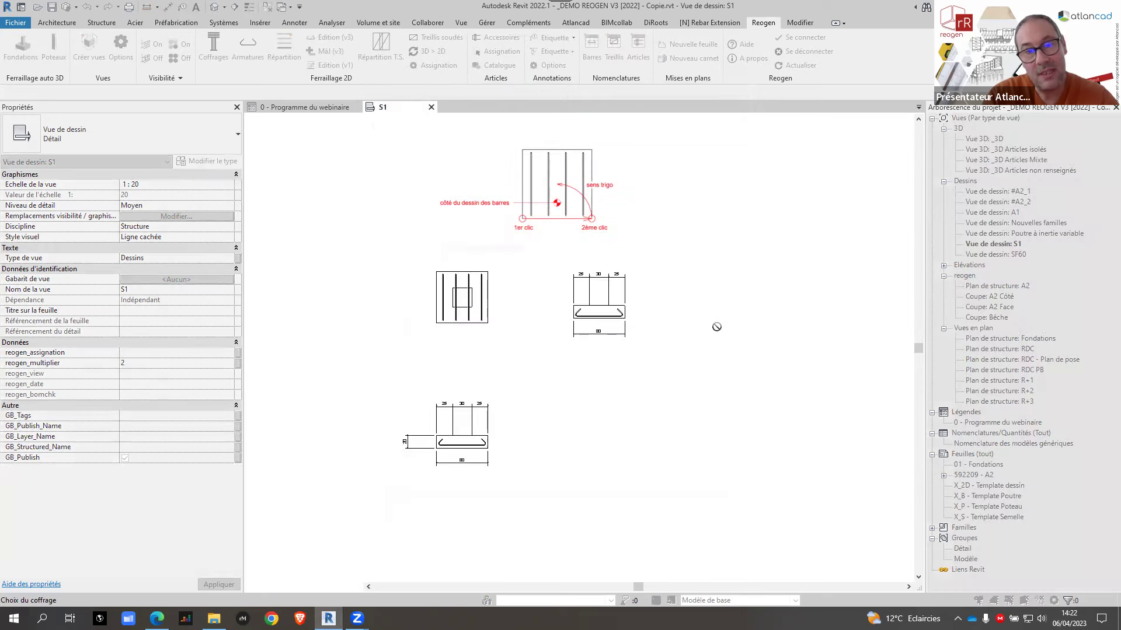
scroll(473, 423, "up", 4)
left_click(476, 400)
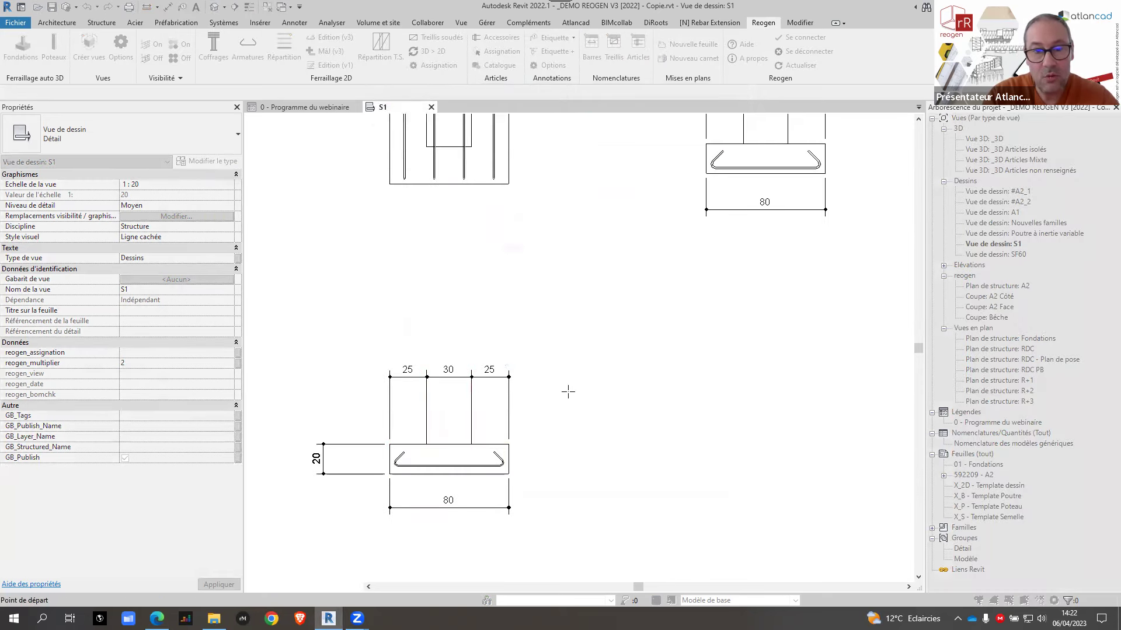
middle_click_drag(655, 450, 716, 325)
scroll(502, 362, "up", 3)
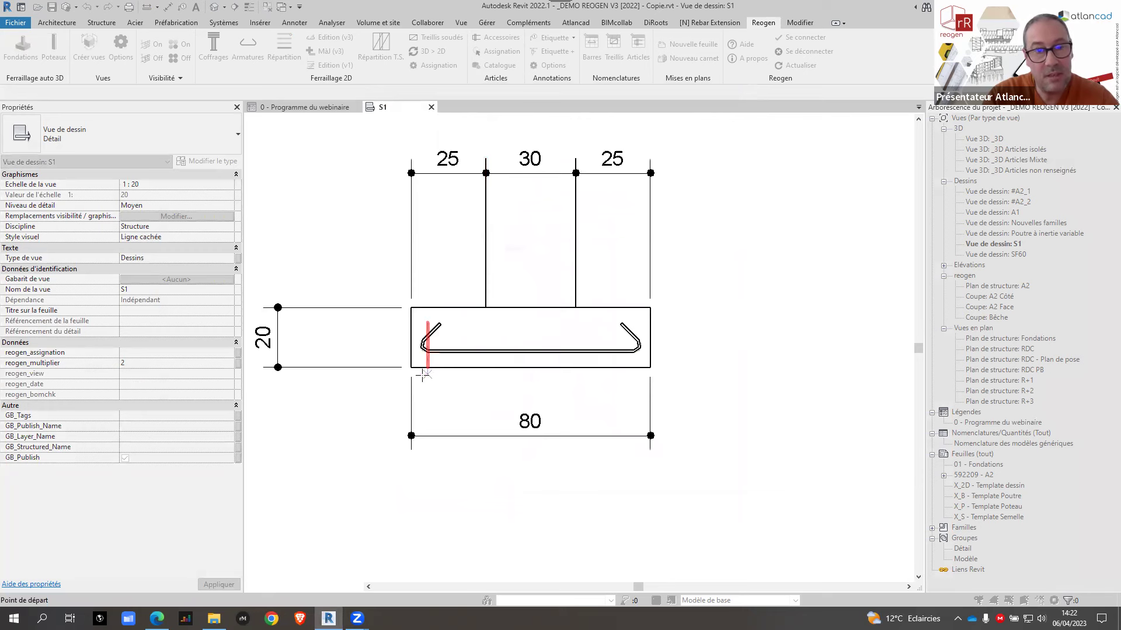
left_click(412, 368)
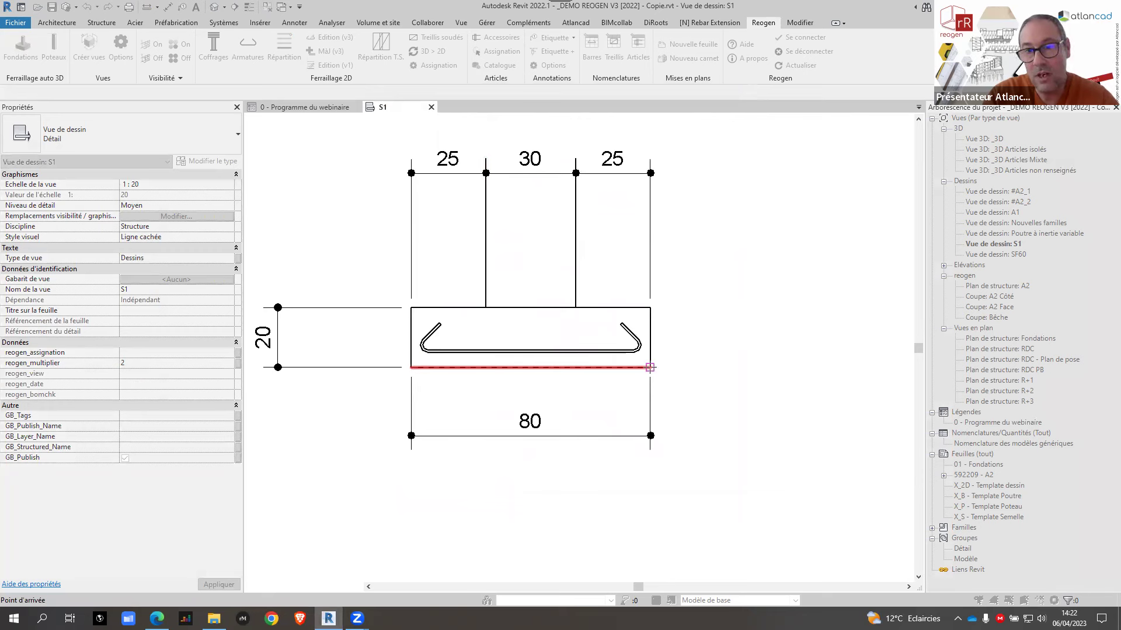
left_click(650, 368)
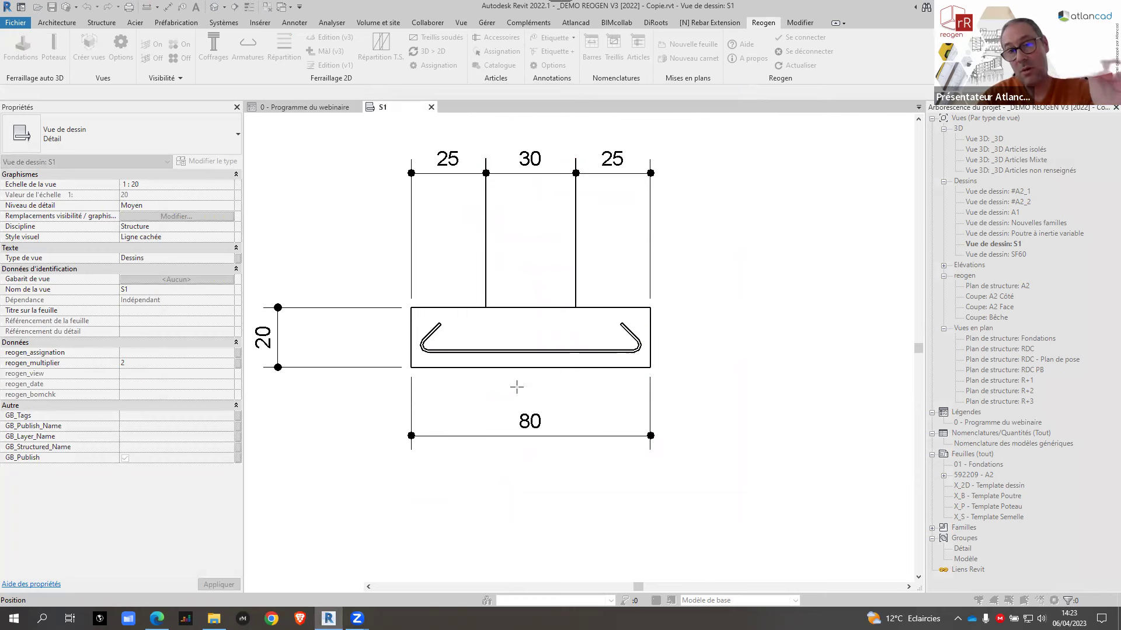
scroll(443, 360, "up", 3)
scroll(443, 360, "up", 3)
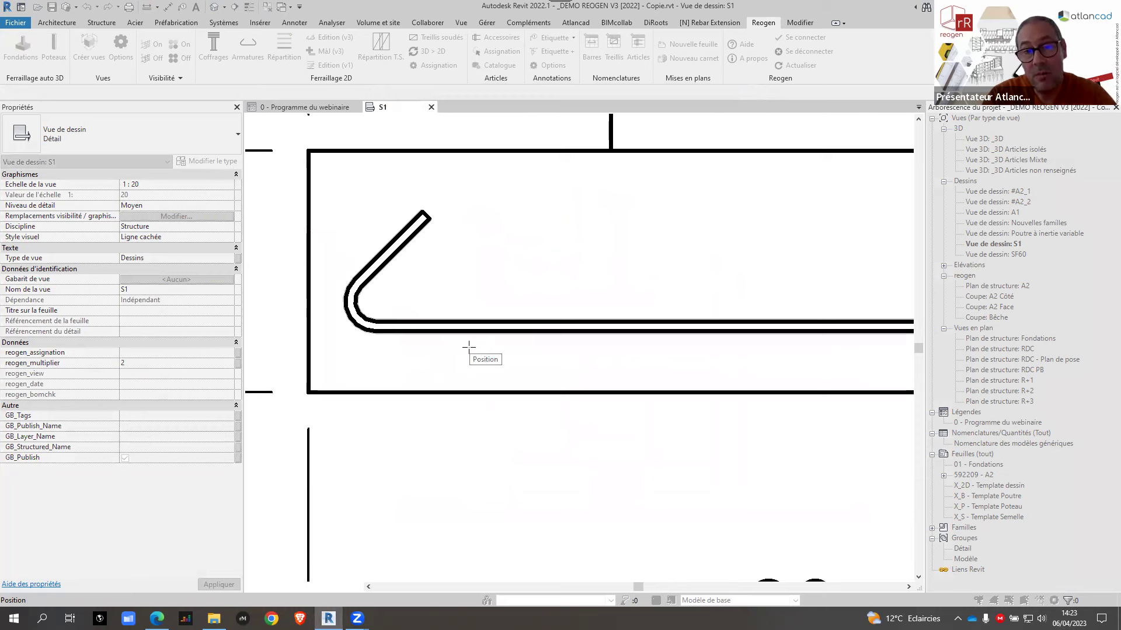
left_click(468, 346)
scroll(499, 335, "down", 3)
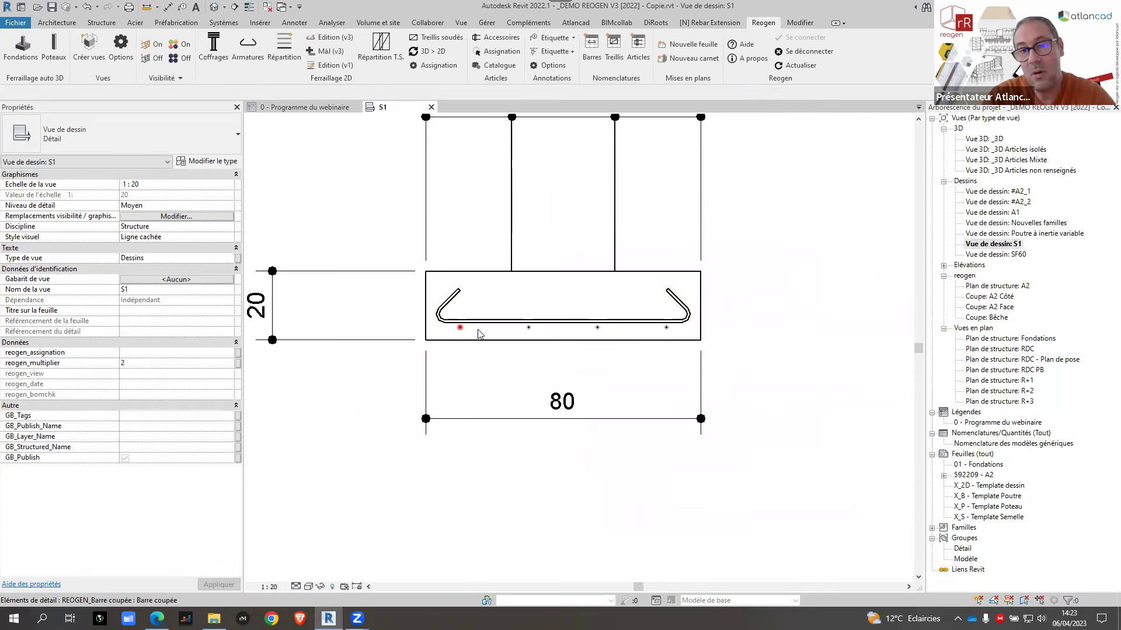
scroll(628, 341, "down", 1)
Step: Check the Nb total property of a cut bar in the footing section below the plan, and review the plan's distribution
scroll(471, 362, "up", 2)
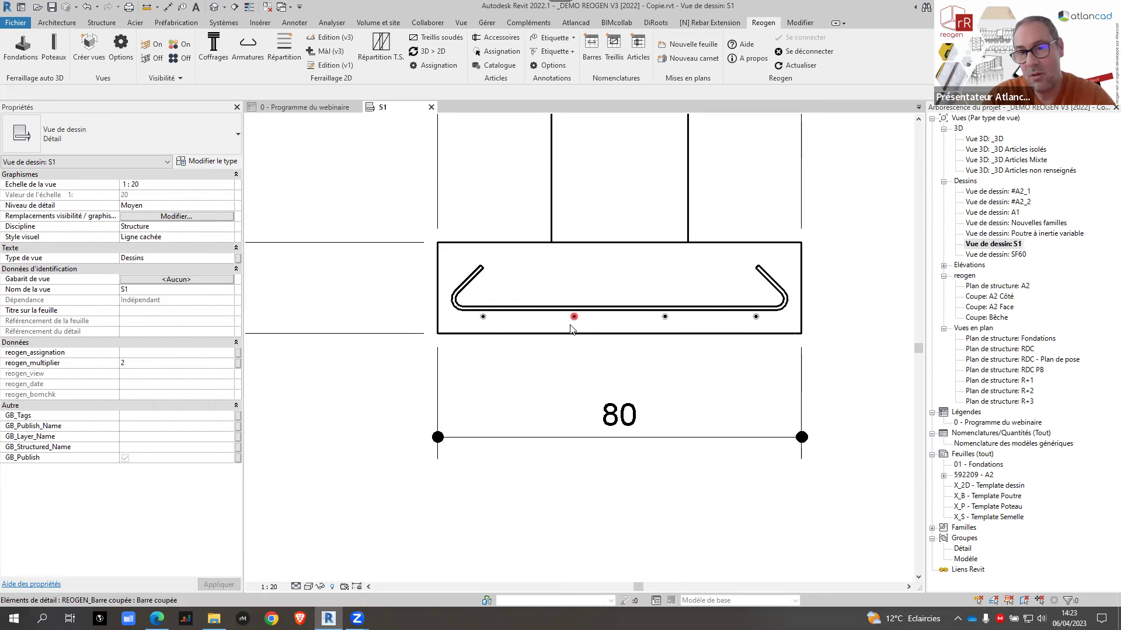
left_click(664, 317)
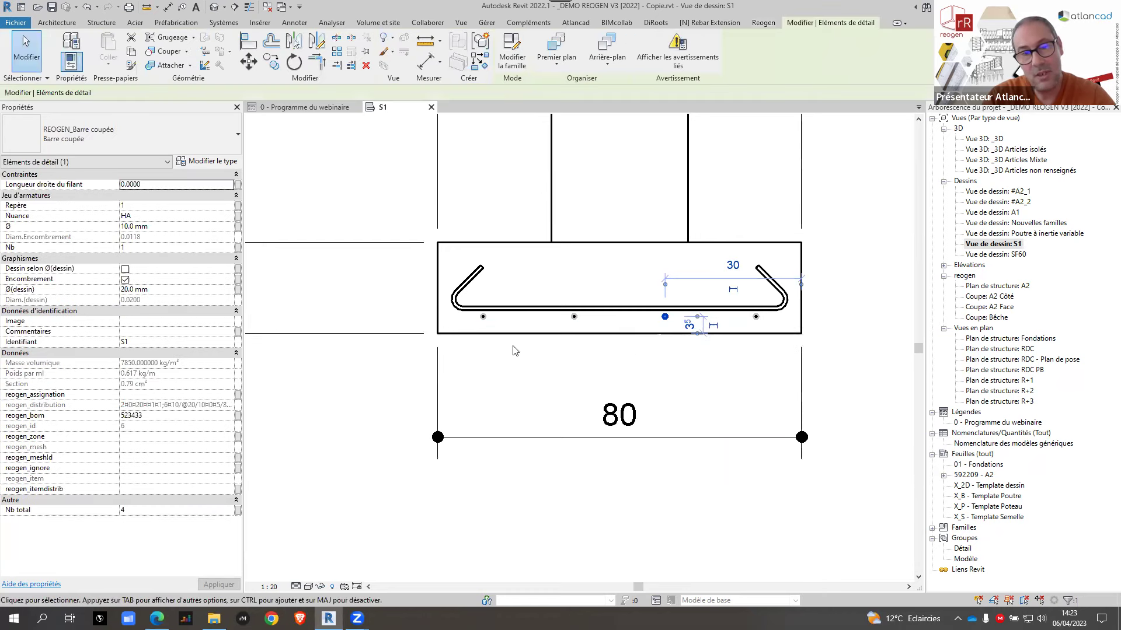
left_click(136, 510)
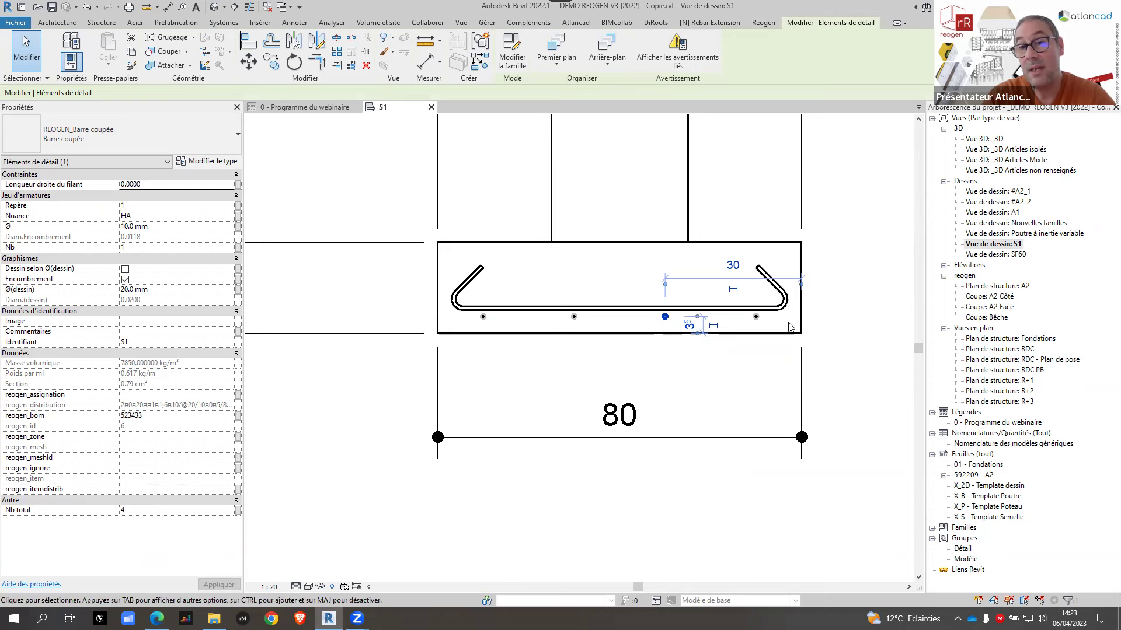
left_click(388, 424)
scroll(468, 438, "down", 5)
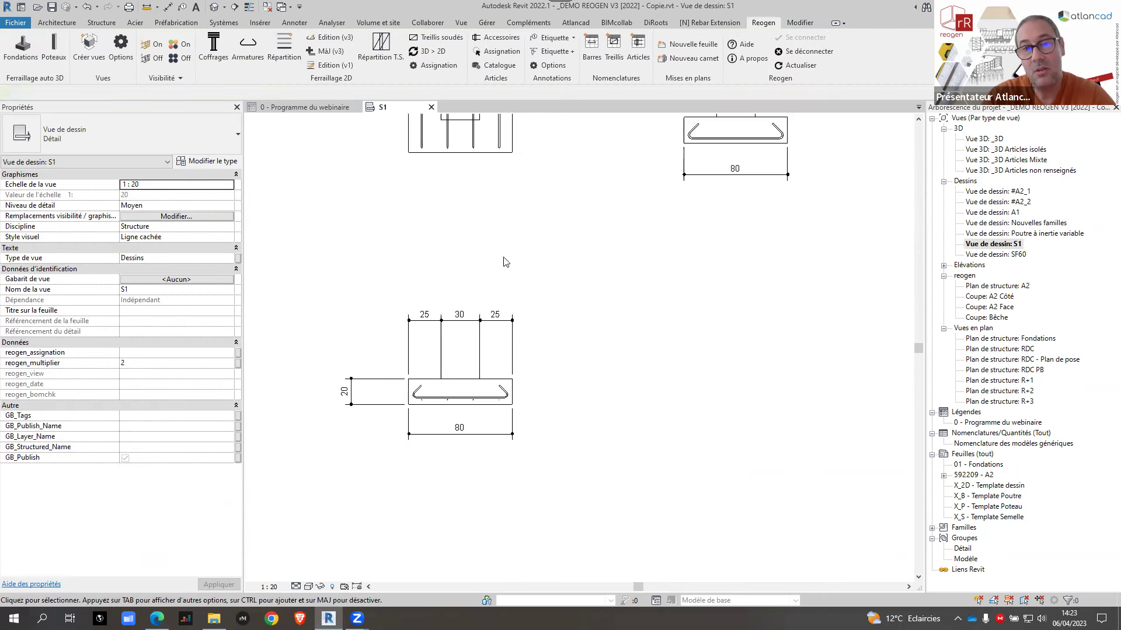
scroll(520, 366, "up", 2)
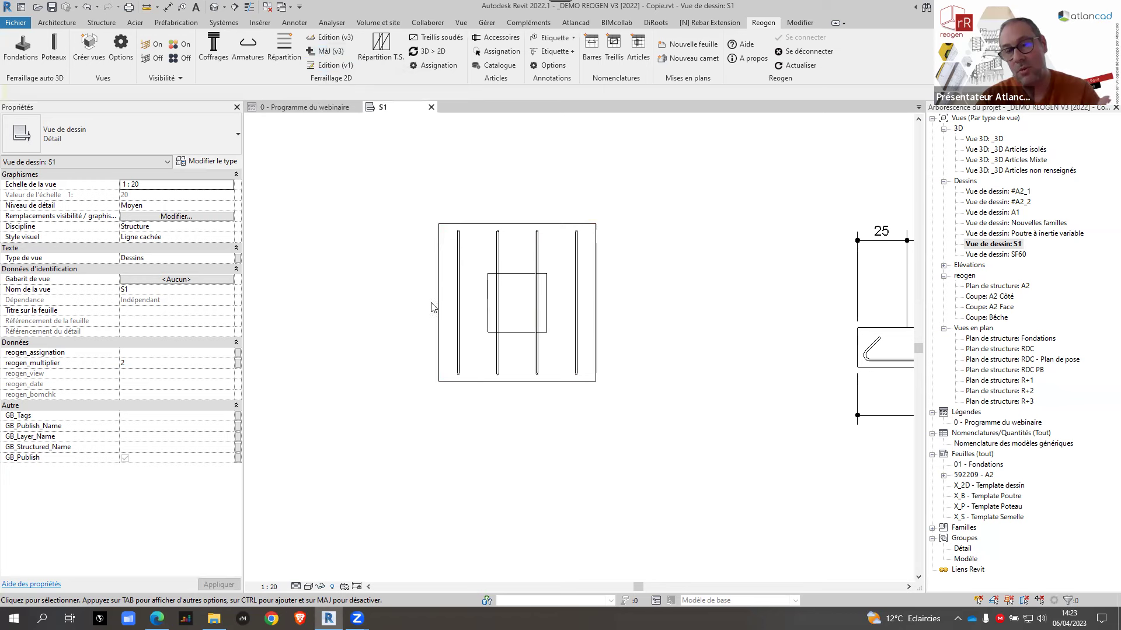
scroll(514, 388, "down", 5)
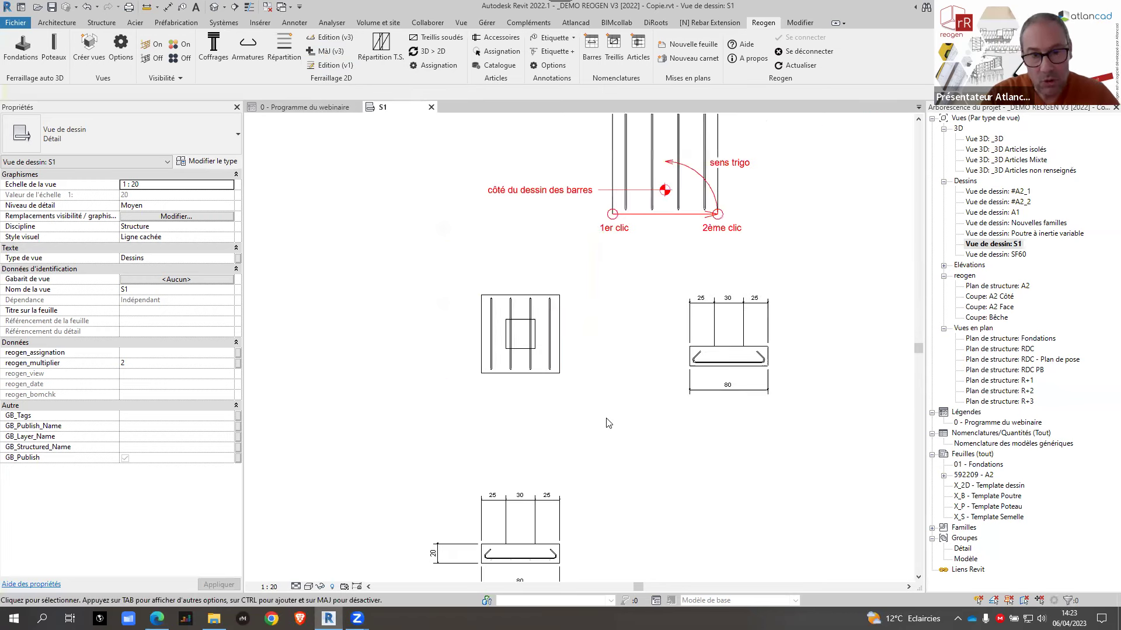
middle_click_drag(578, 387, 562, 374)
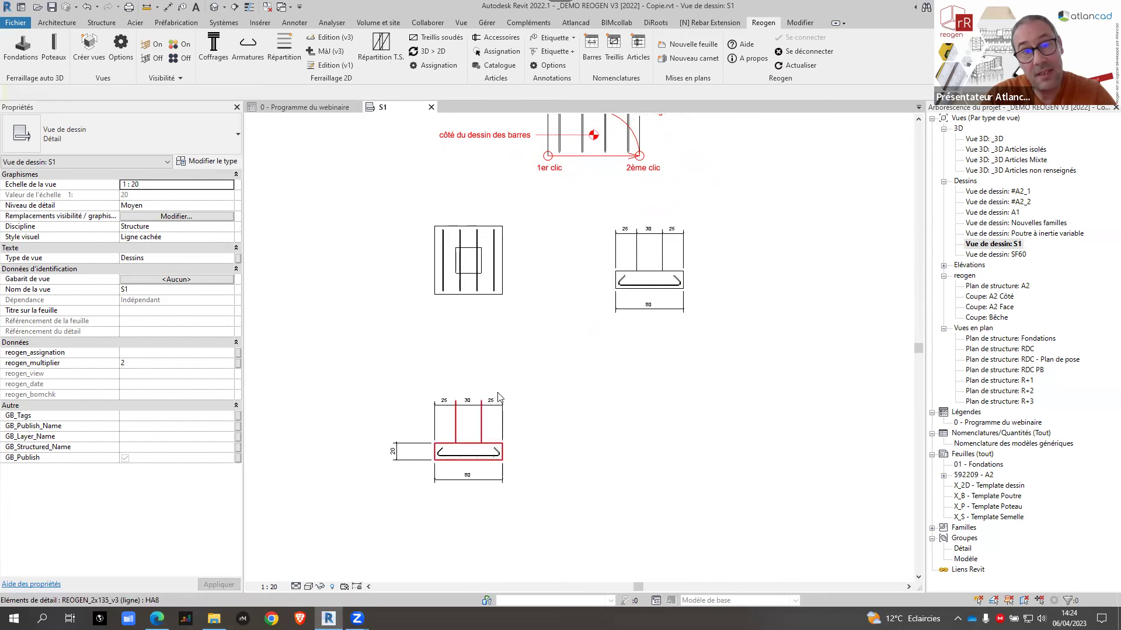
Step: Start a 2D bar distribution from the bar in the footing section below the plan, with linear representation along variable A
left_click(380, 47)
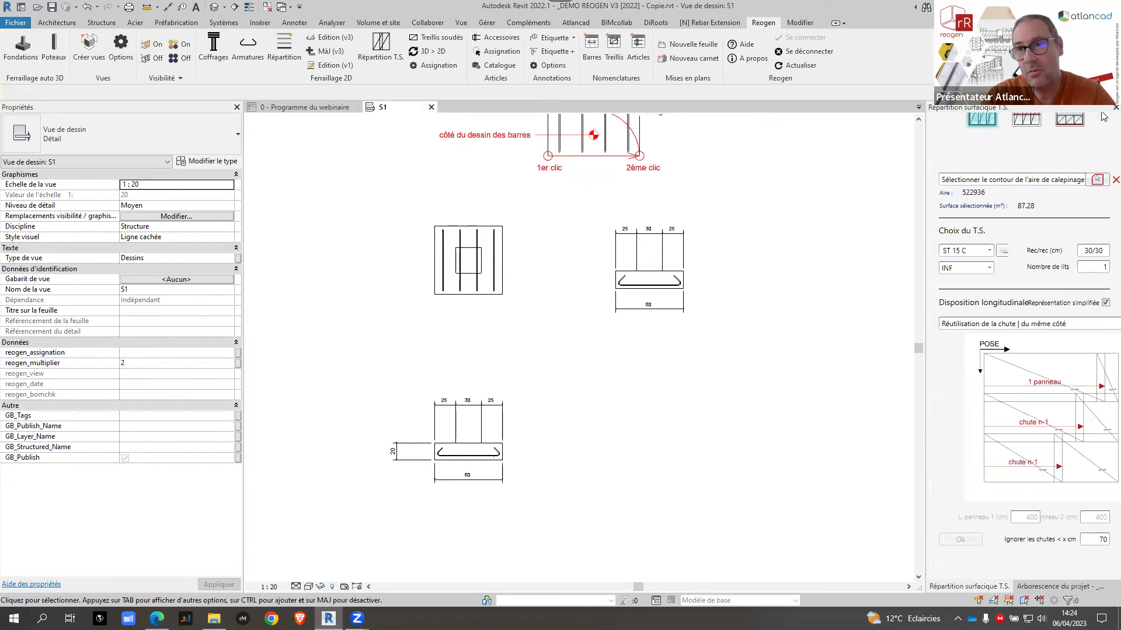
left_click(1115, 107)
left_click(284, 50)
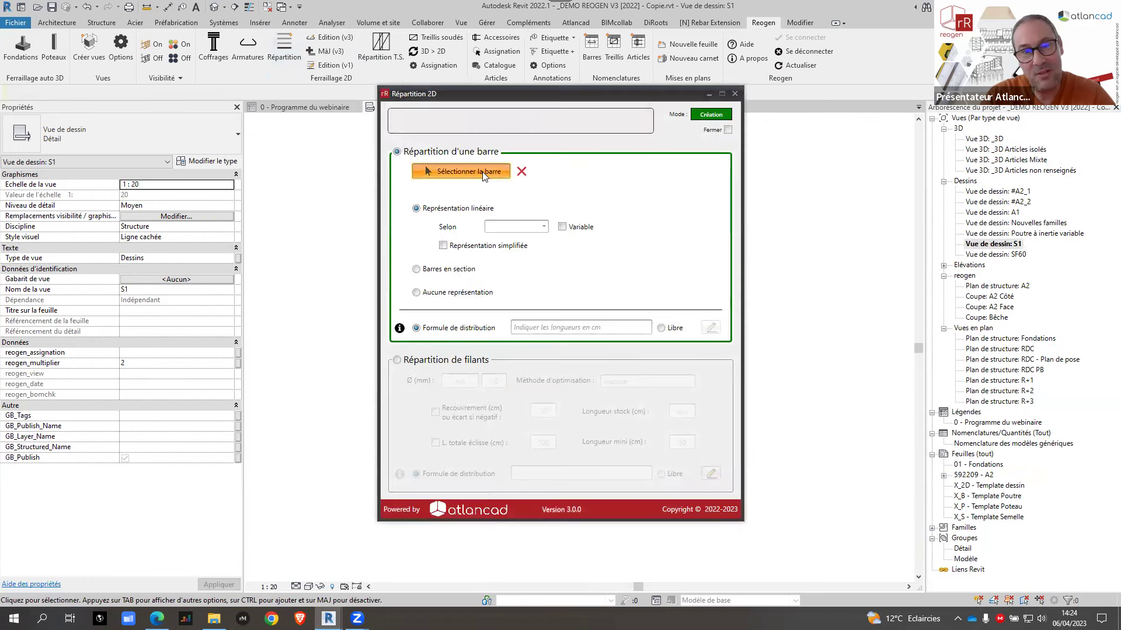
left_click(482, 174)
left_click(493, 457)
scroll(504, 435, "up", 2)
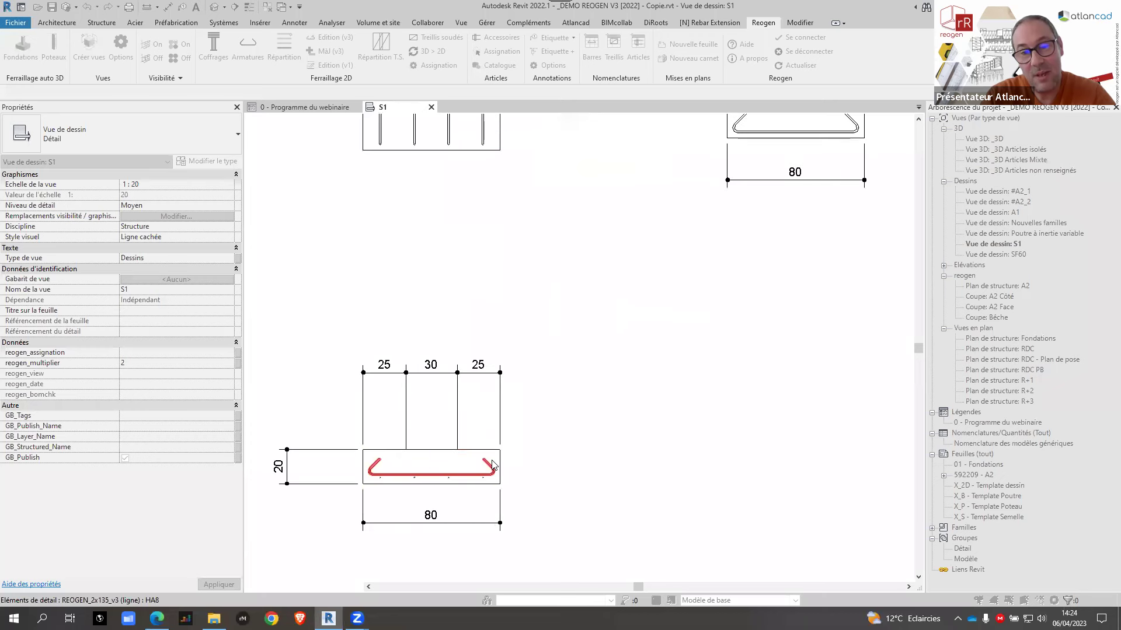
left_click(522, 227)
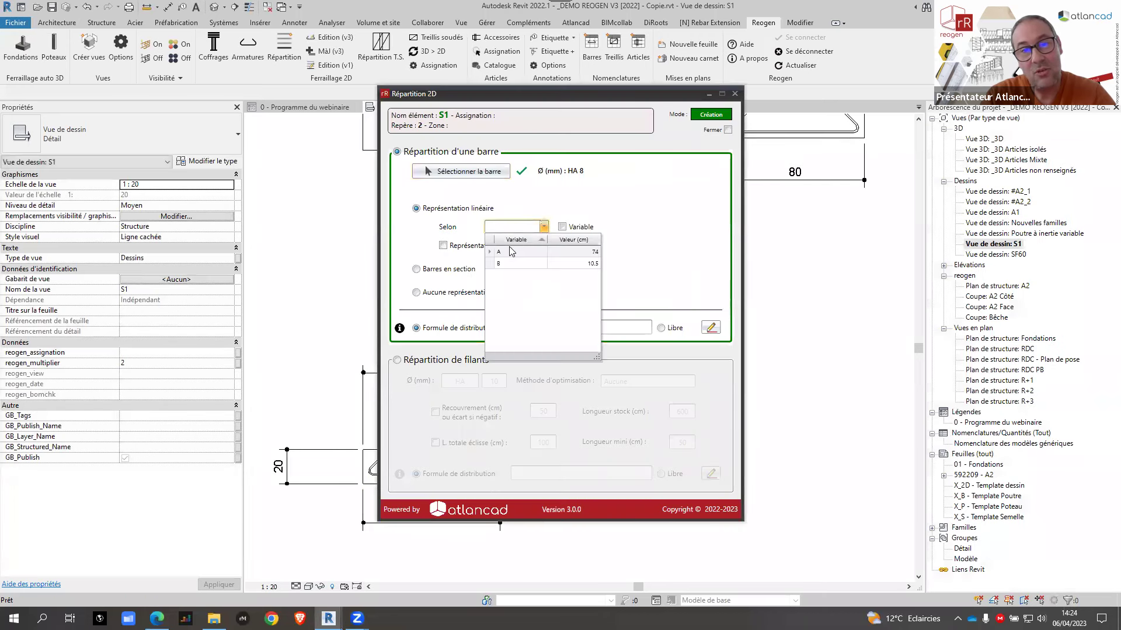
left_click(516, 258)
left_click(540, 327)
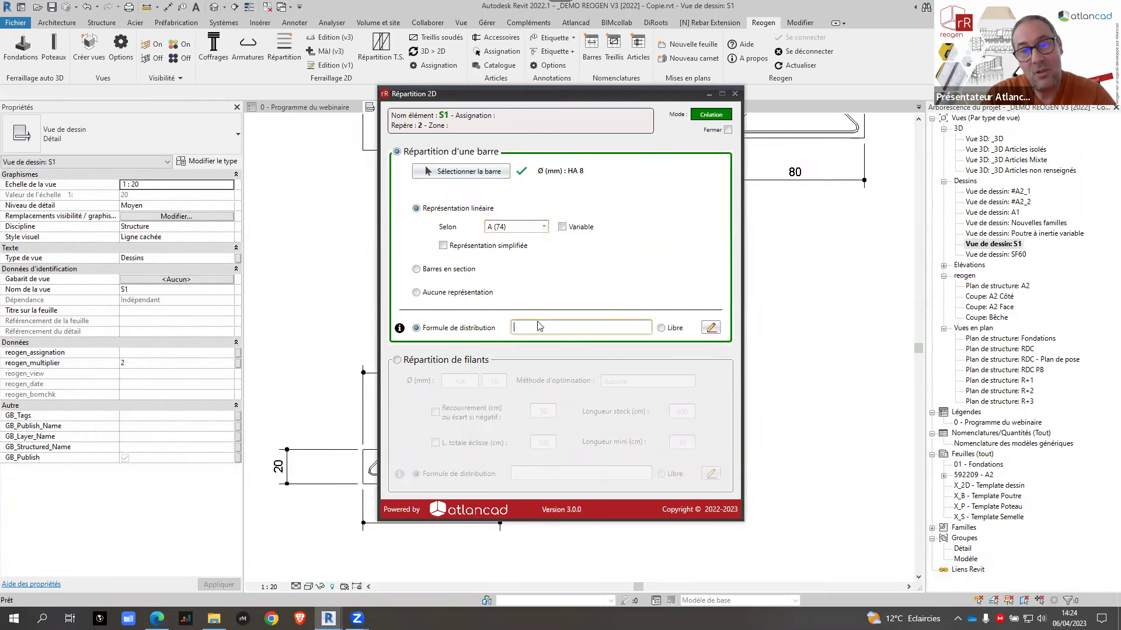
type("10/")
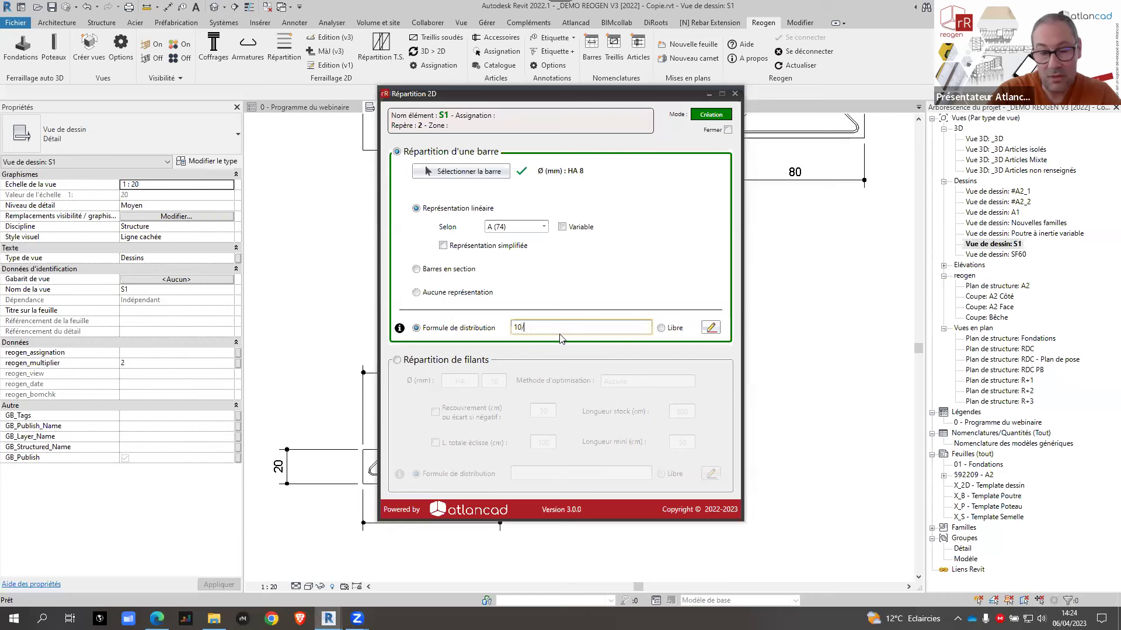
type("@15/10")
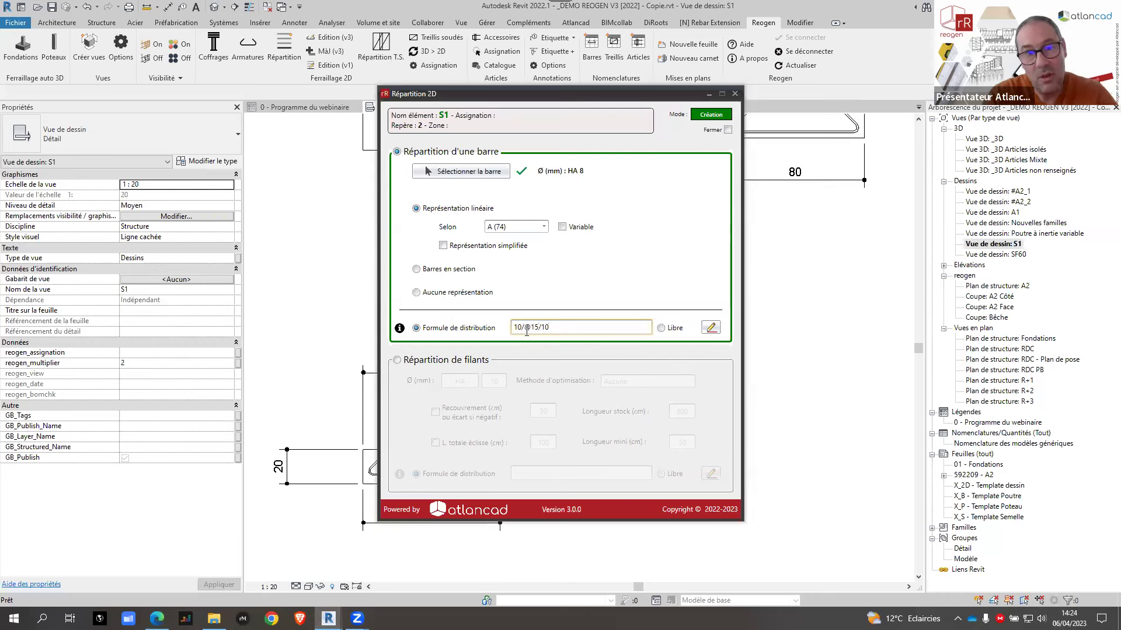
left_click(711, 328)
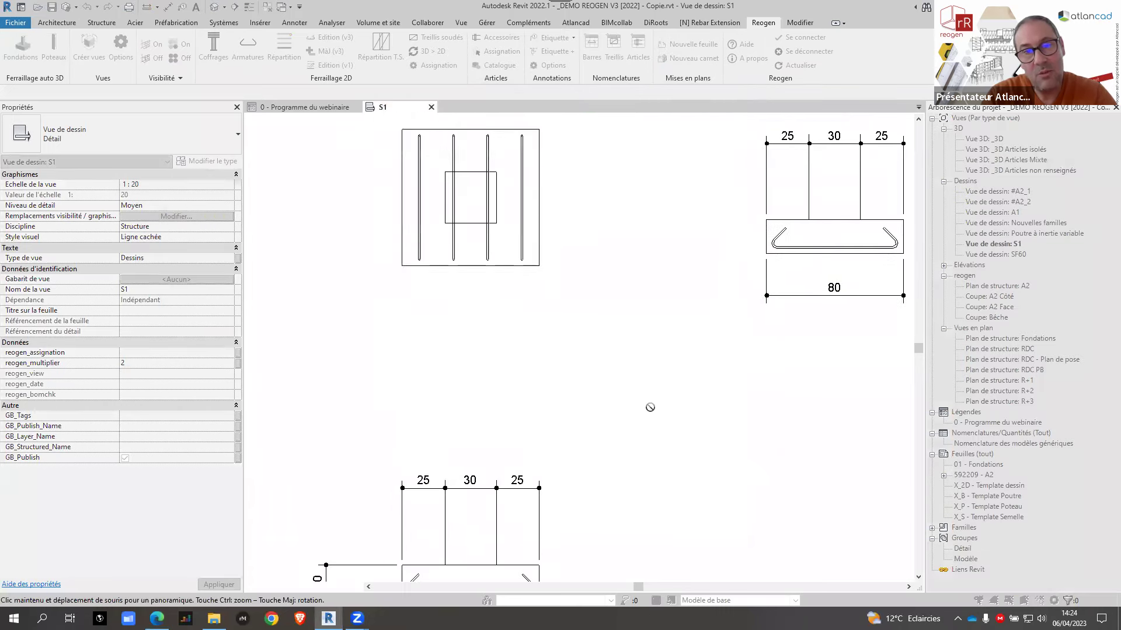
left_click(545, 273)
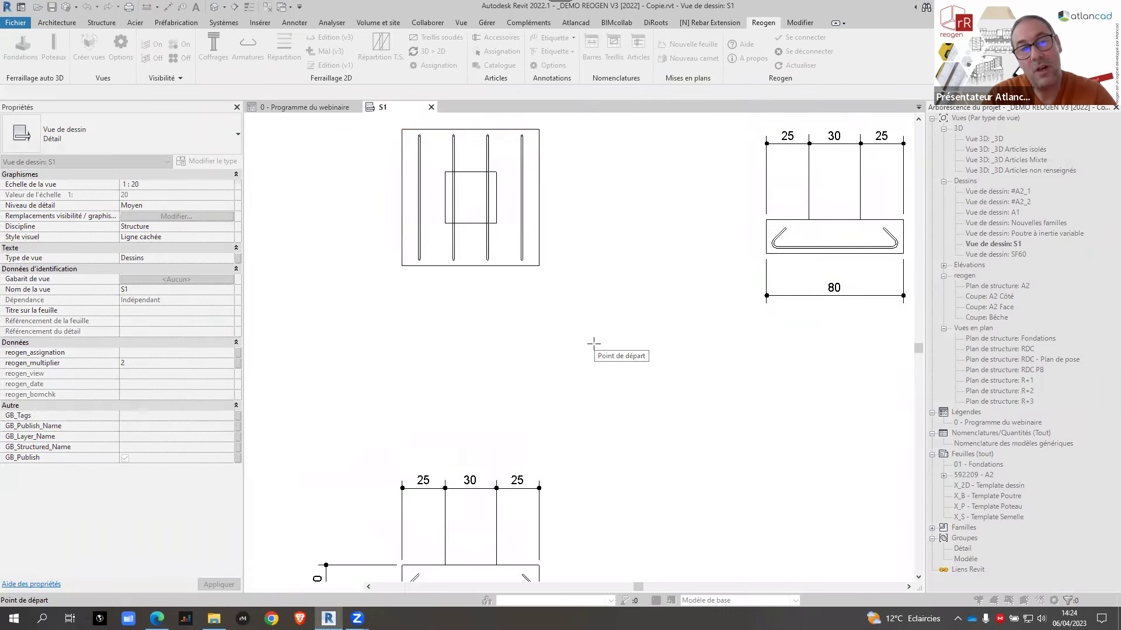
left_click(539, 266)
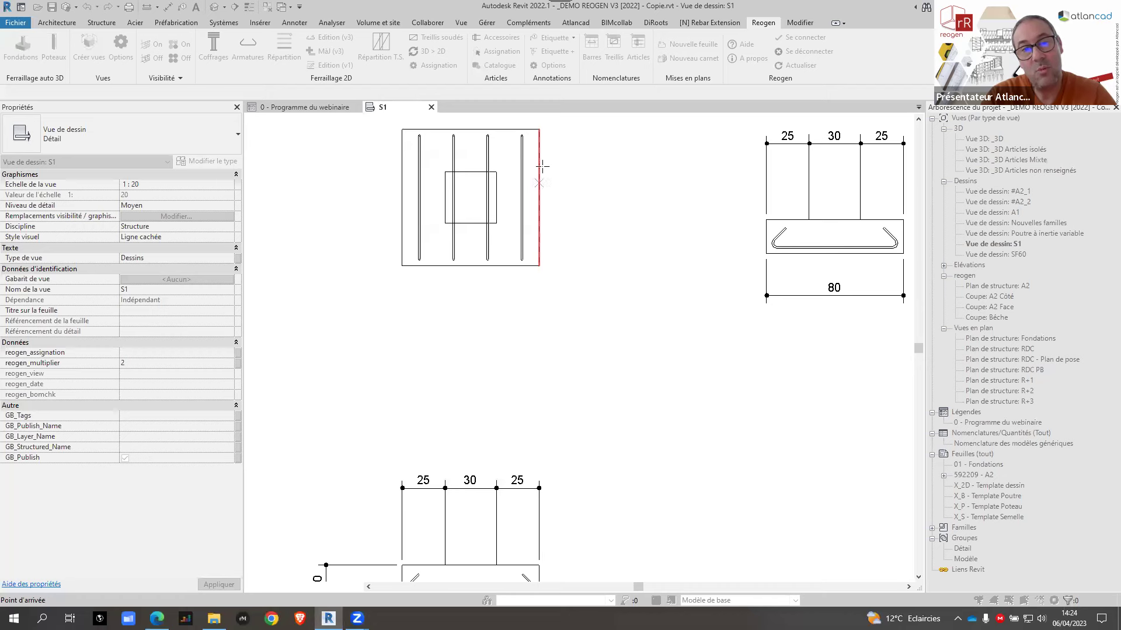
left_click(539, 129)
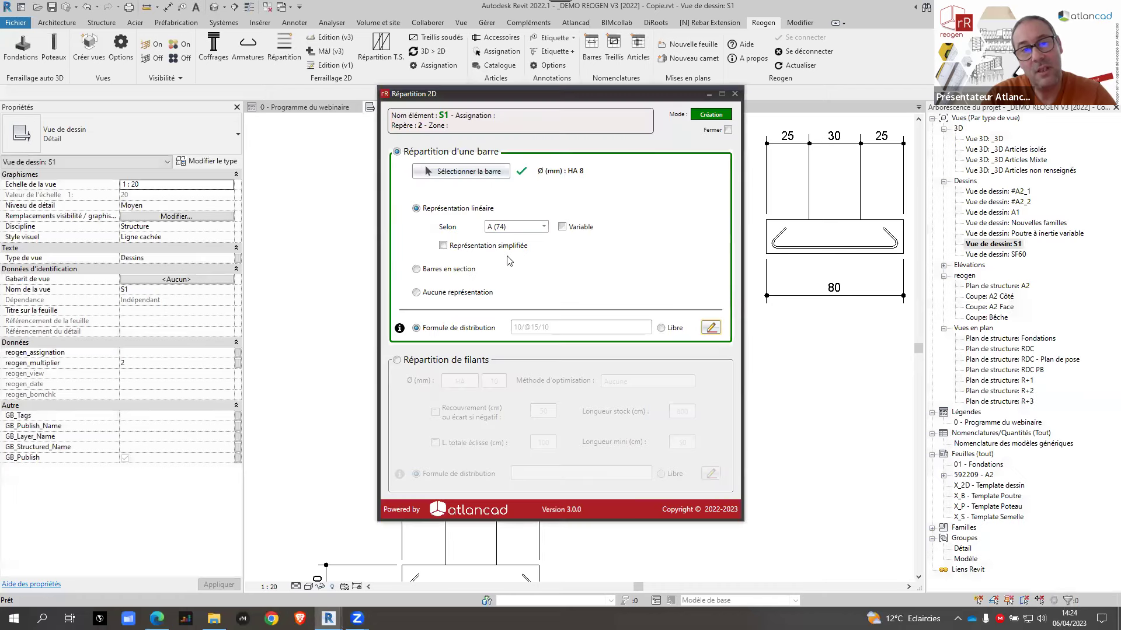
Step: Distribute the same bar as bars in section along the base of the footing section beside the plan, positioned above its bar
left_click(445, 273)
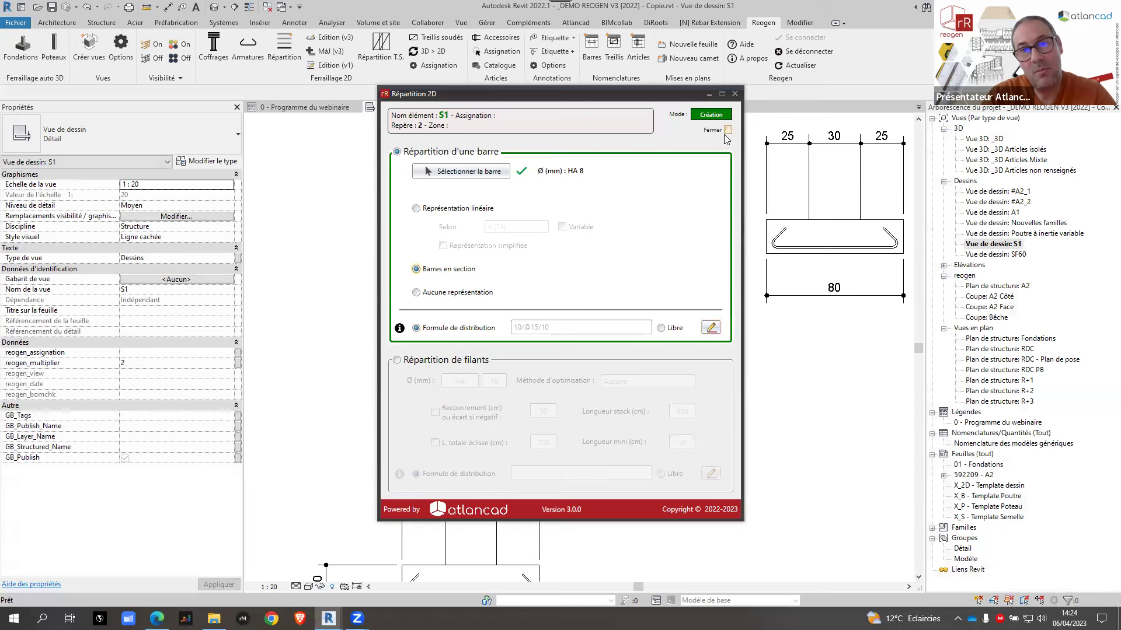
left_click(711, 328)
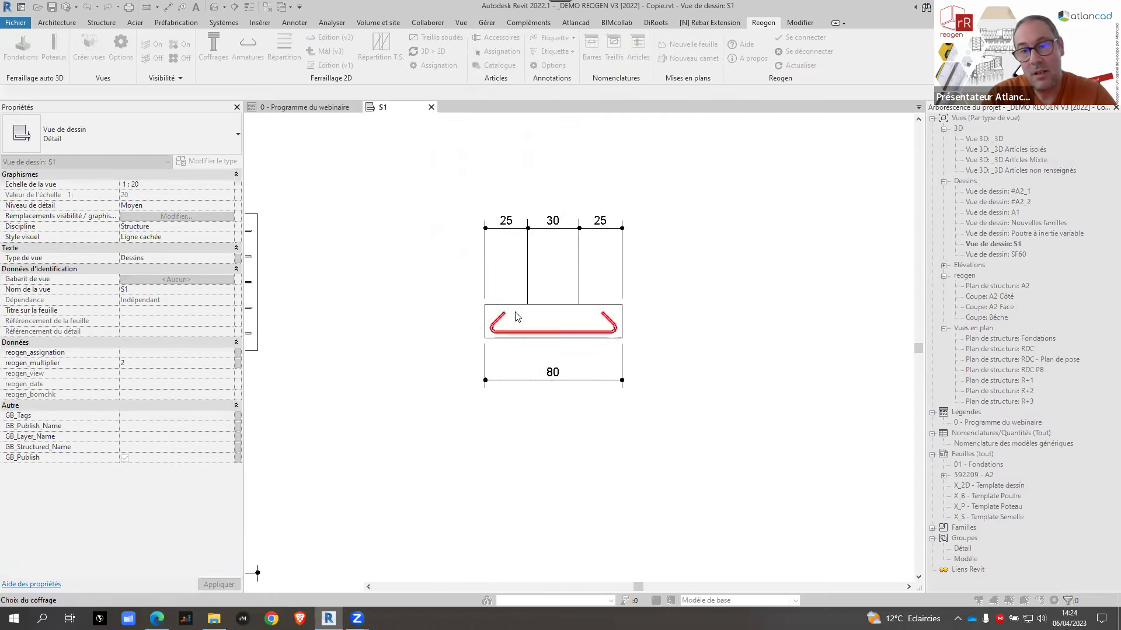
scroll(516, 317, "up", 3)
left_click(536, 272)
left_click(464, 355)
left_click(703, 354)
scroll(650, 345, "up", 2)
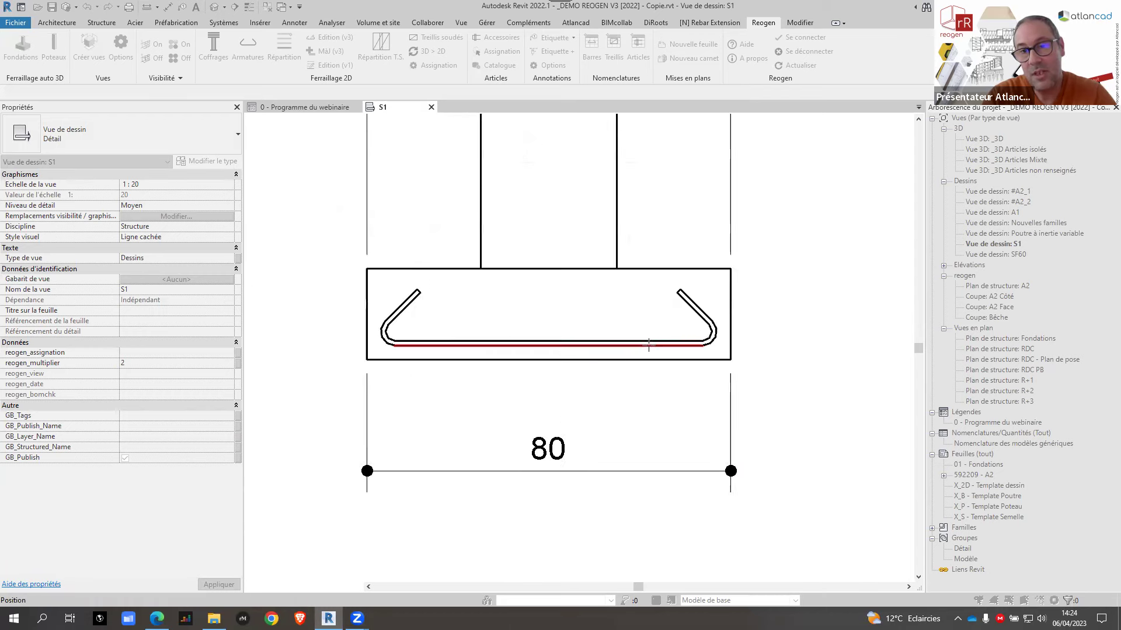
scroll(648, 346, "up", 2)
left_click(630, 316)
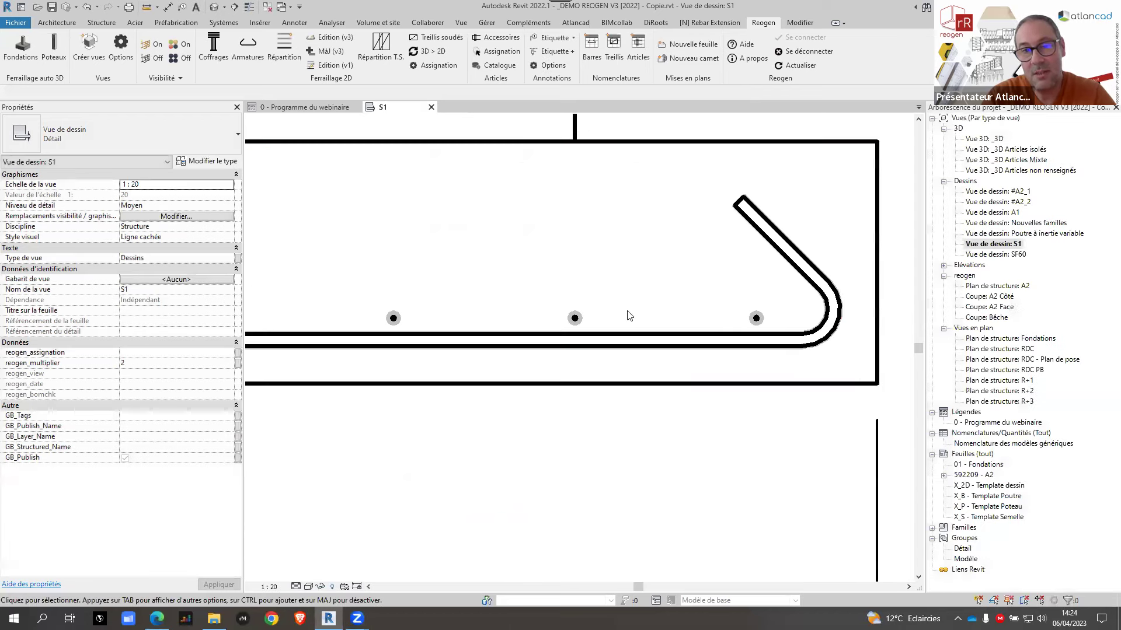
Step: Examine the distributed bars in the footing plan and in both footing sections
scroll(629, 316, "down", 3)
scroll(526, 350, "down", 2)
middle_click_drag(475, 388, 733, 355)
scroll(734, 355, "down", 1)
scroll(545, 343, "down", 1)
scroll(598, 387, "down", 1)
scroll(580, 368, "down", 1)
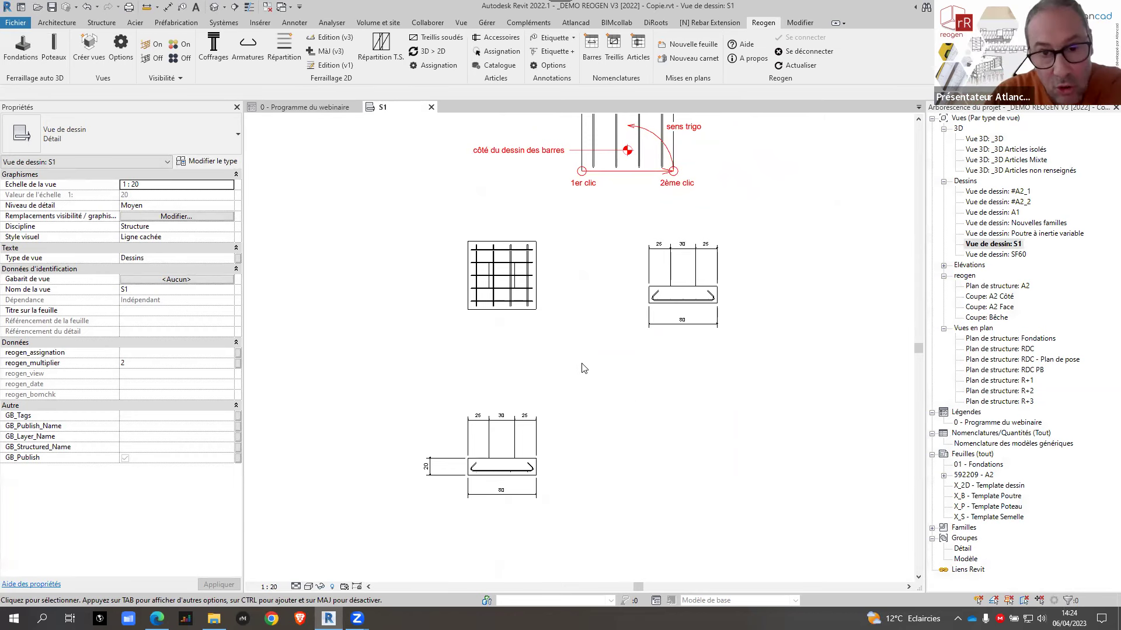
scroll(574, 334, "up", 3)
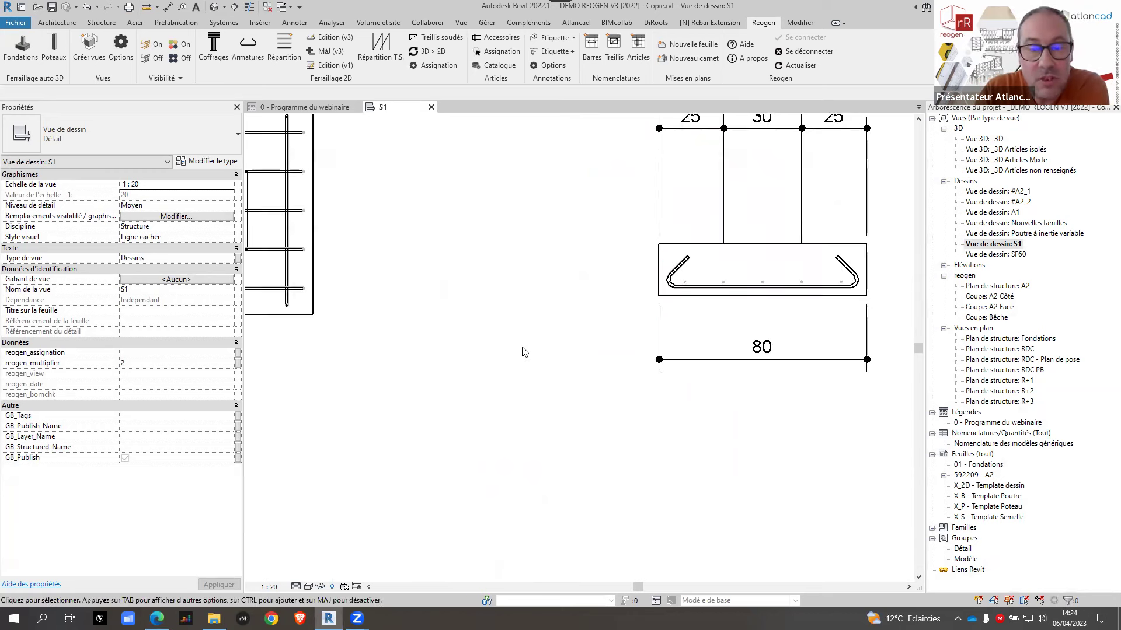
scroll(520, 350, "down", 1)
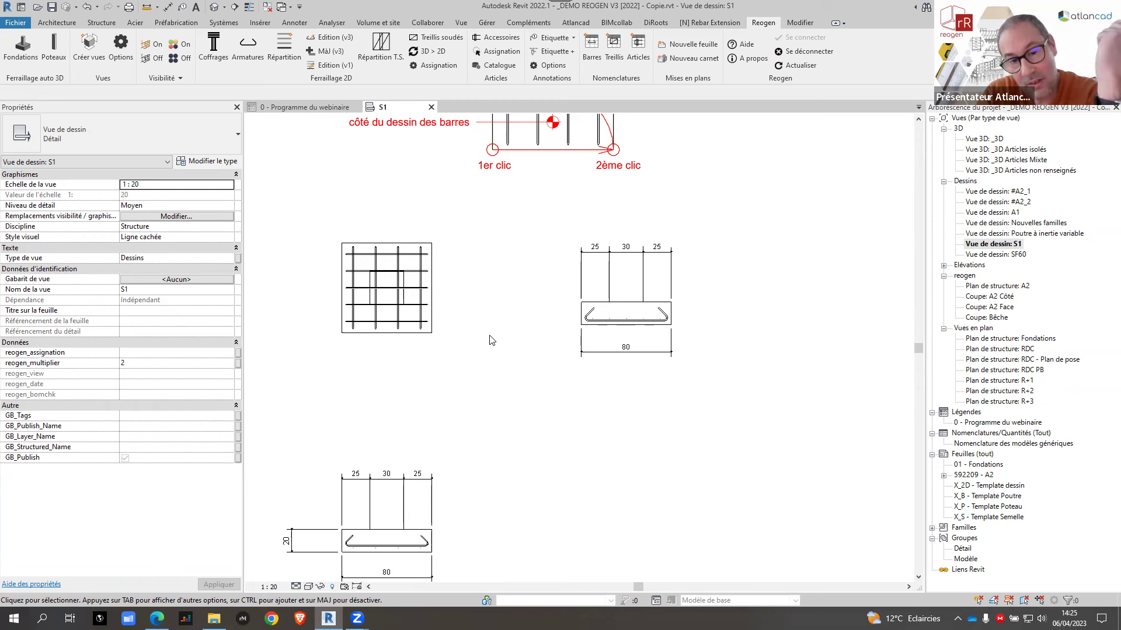
scroll(444, 337, "up", 3)
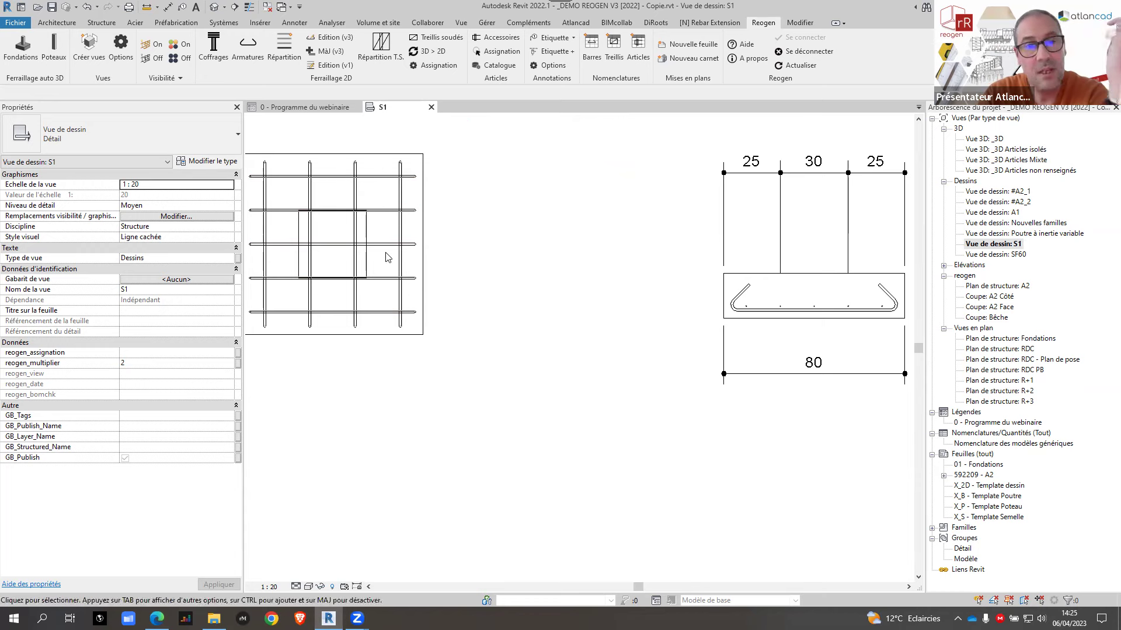
Step: Examine the variable links in the properties of the footing section beside the plan, and the properties of its bar
scroll(531, 264, "down", 3)
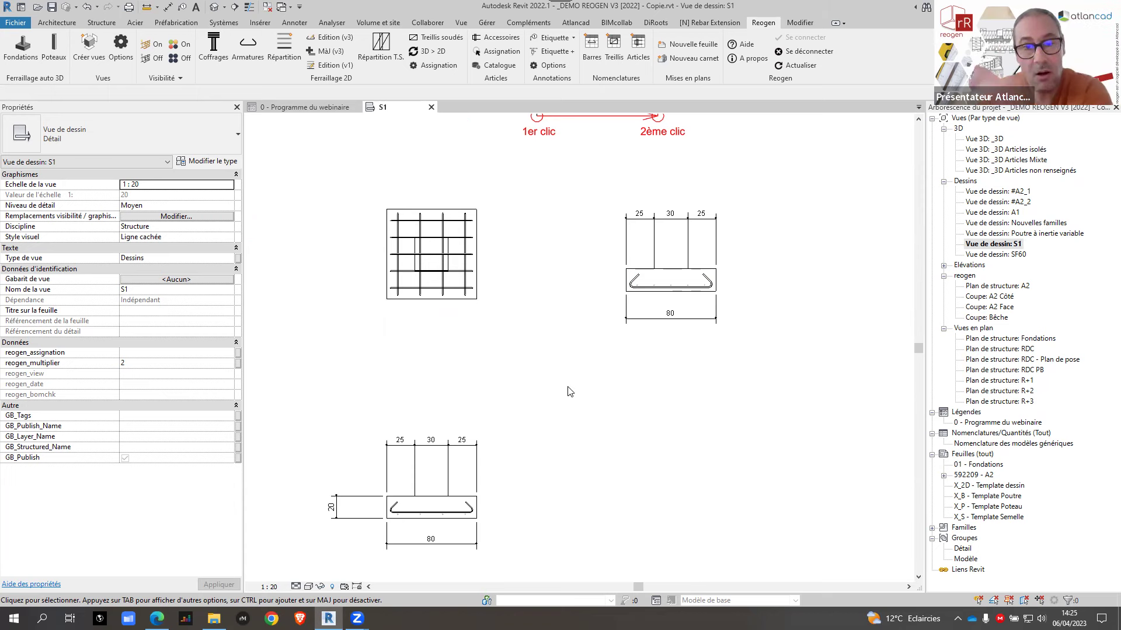
middle_click_drag(551, 398, 544, 368)
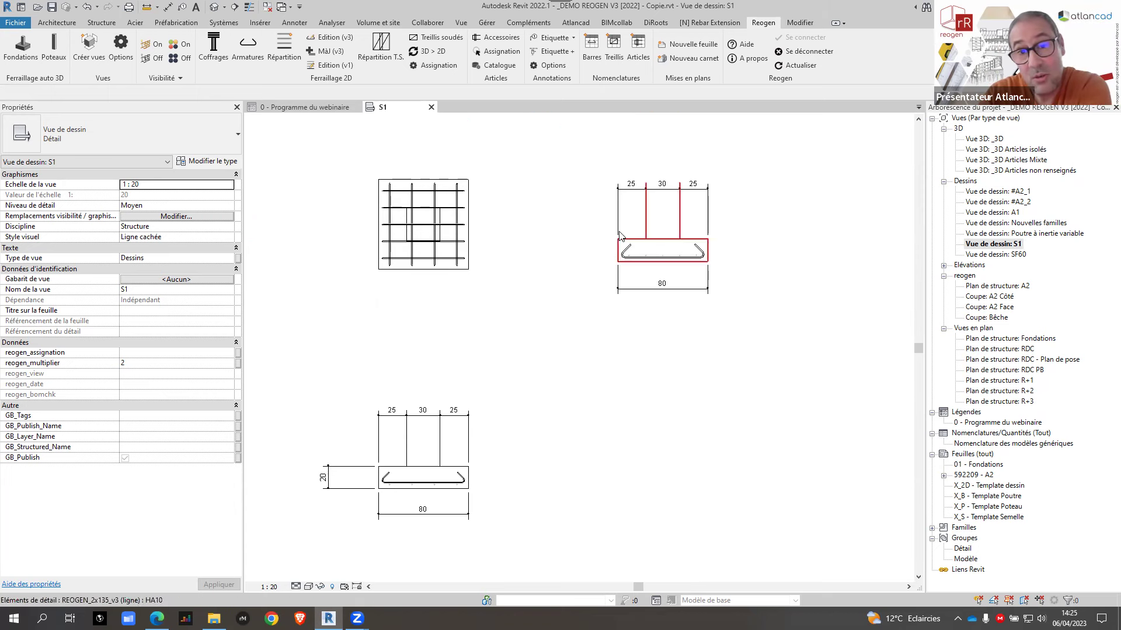
left_click(644, 215)
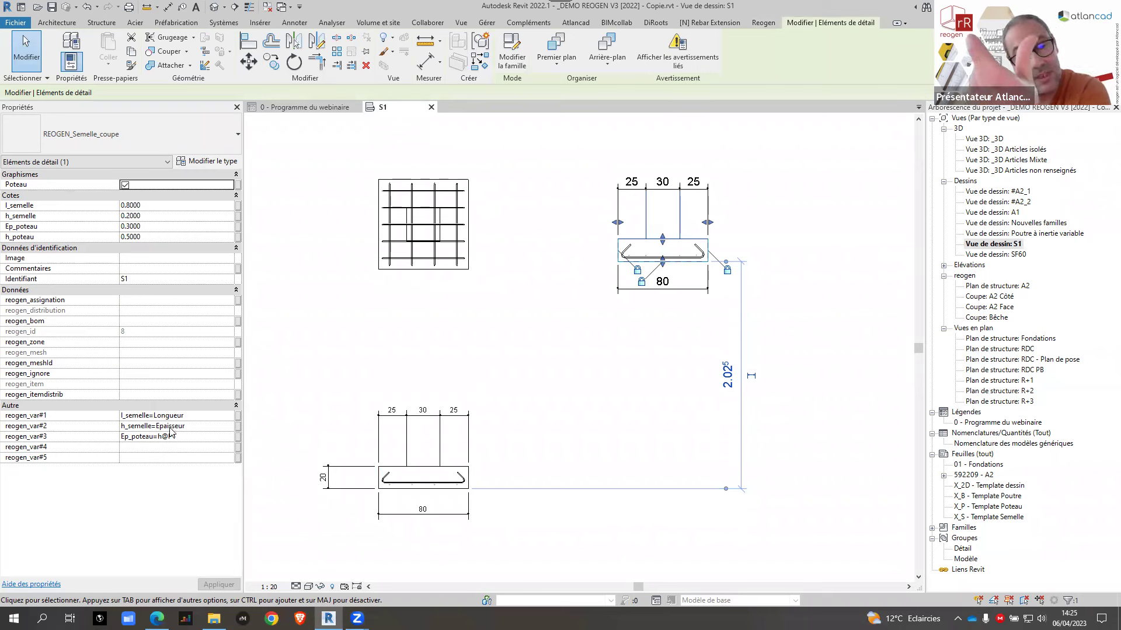
type("P1")
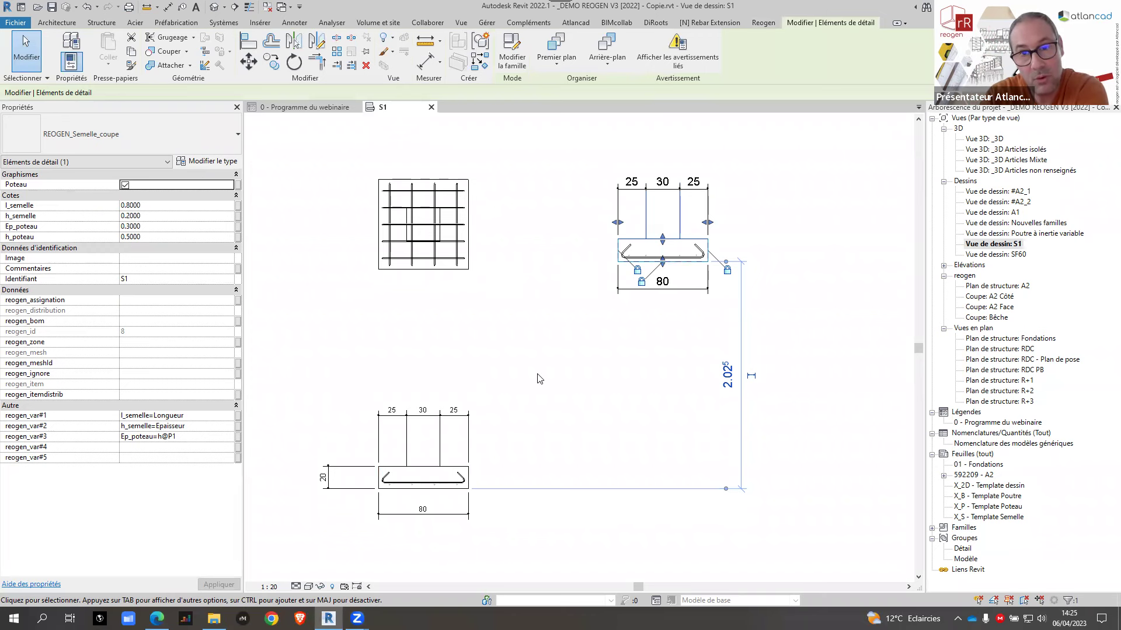
key("Escape")
scroll(624, 256, "up", 4)
left_click(638, 240)
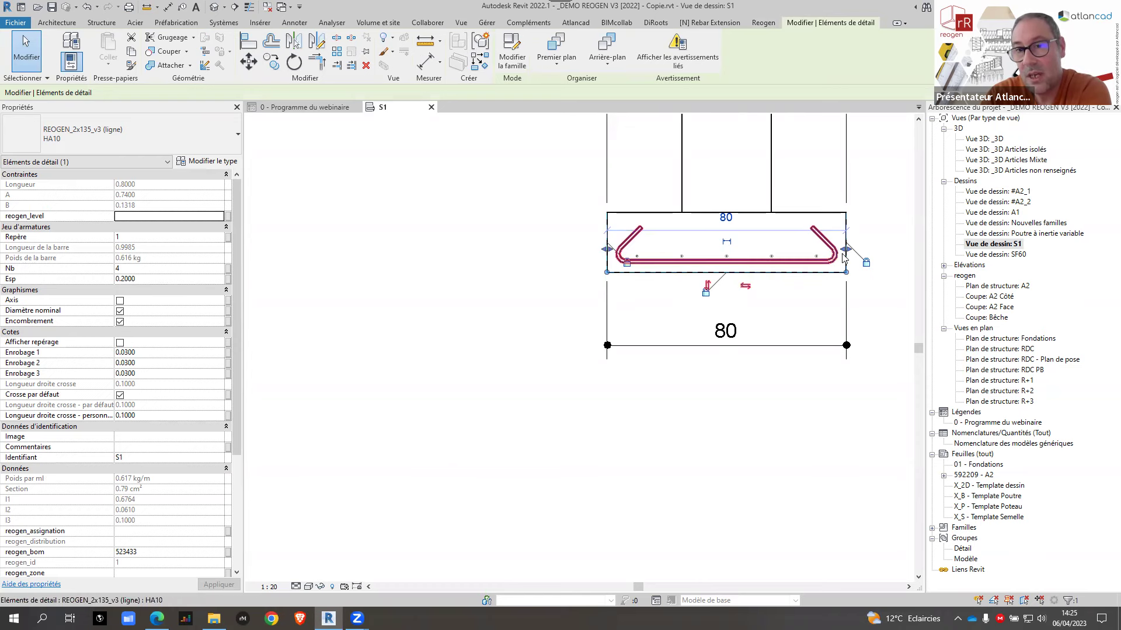
left_click(496, 357)
scroll(532, 344, "down", 4)
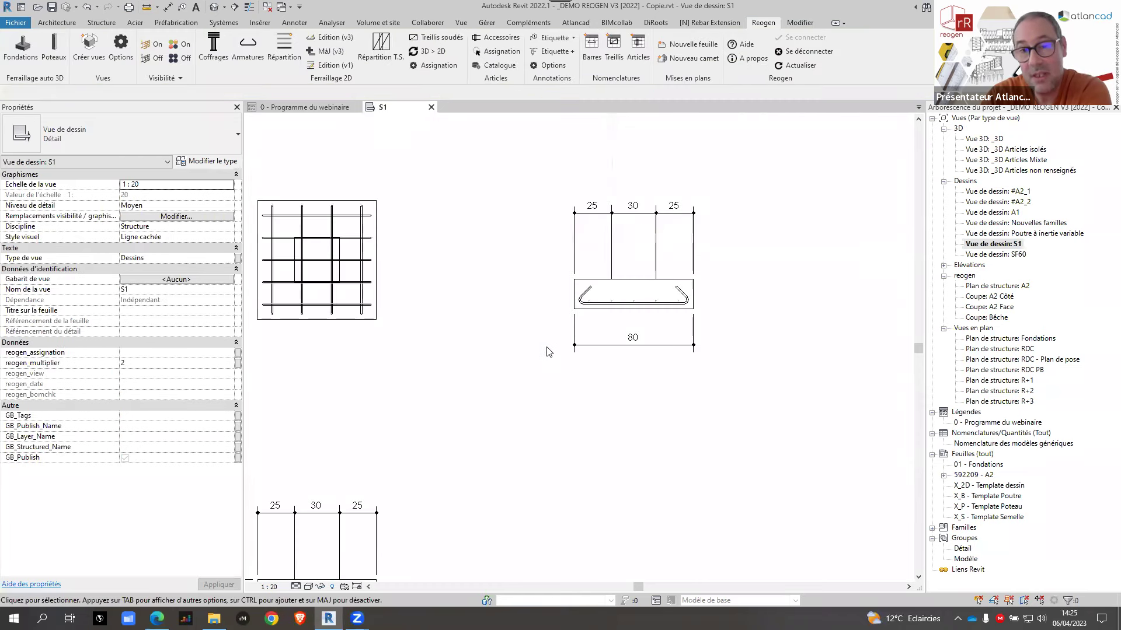
middle_click_drag(532, 381, 541, 327)
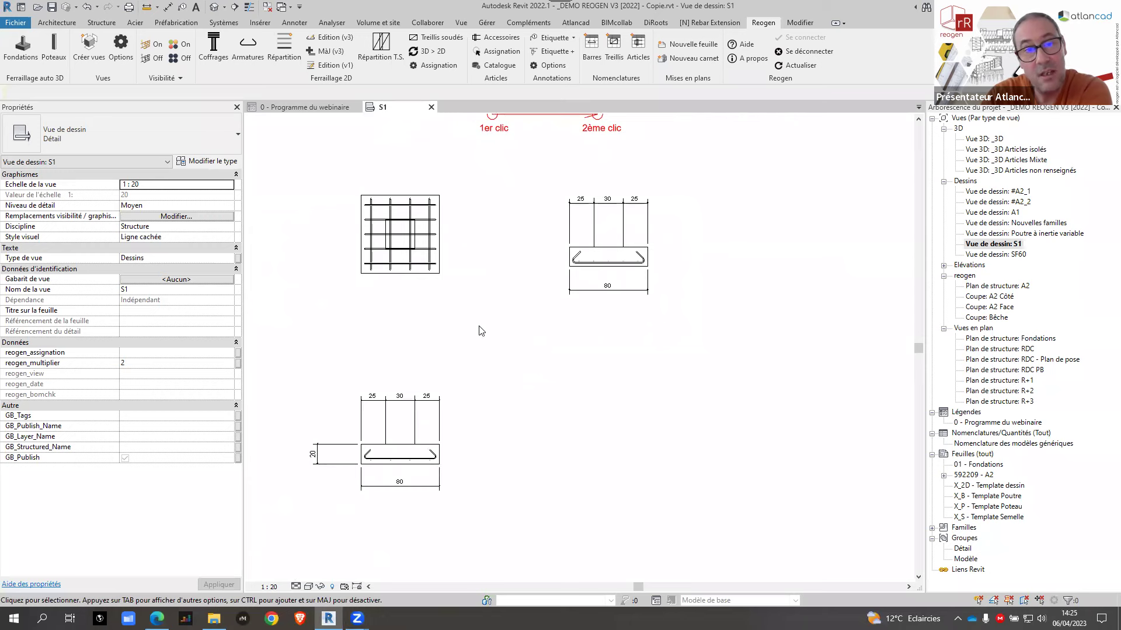
Step: Check the footing S1 tags in the Fondations structural plan and return to the S1 drafting view
double_click(1020, 340)
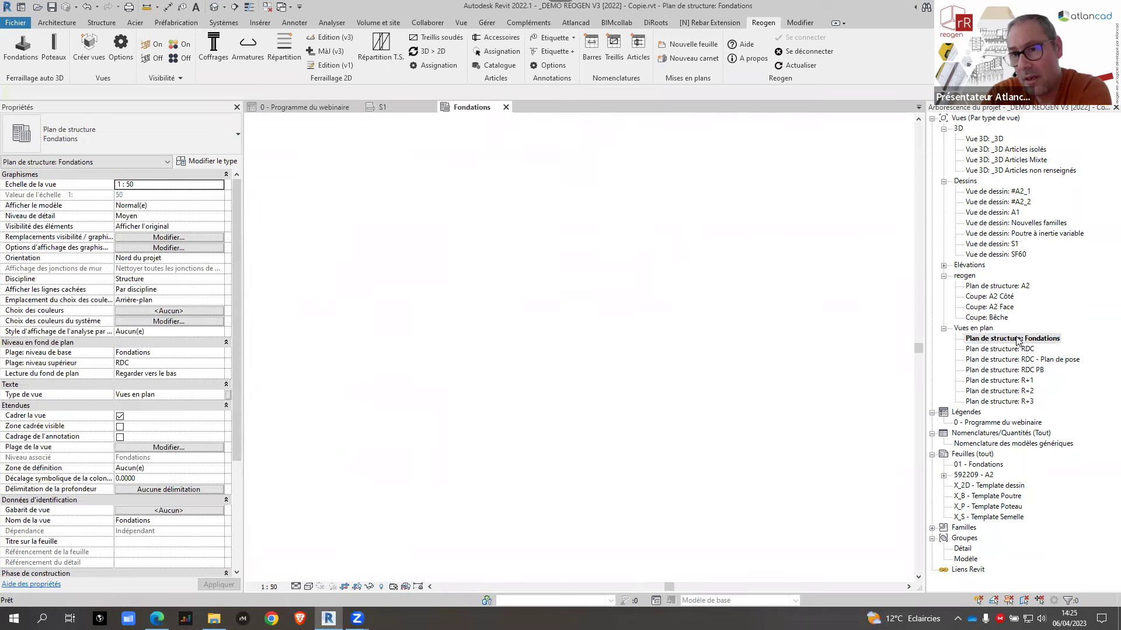
scroll(461, 234, "up", 5)
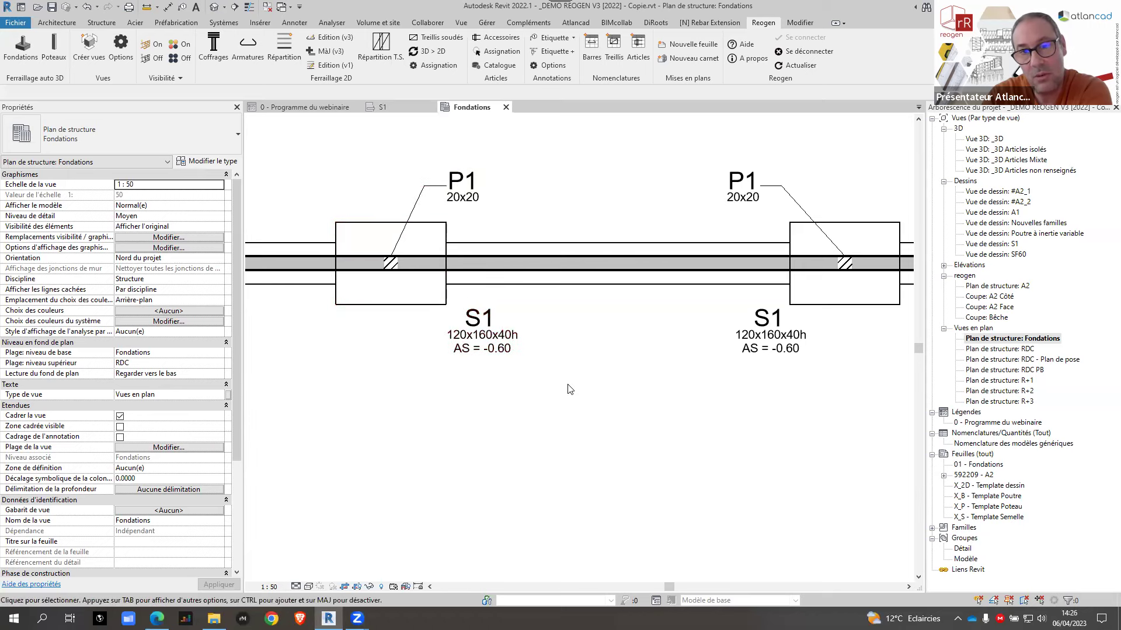
scroll(522, 370, "down", 5)
left_click(382, 106)
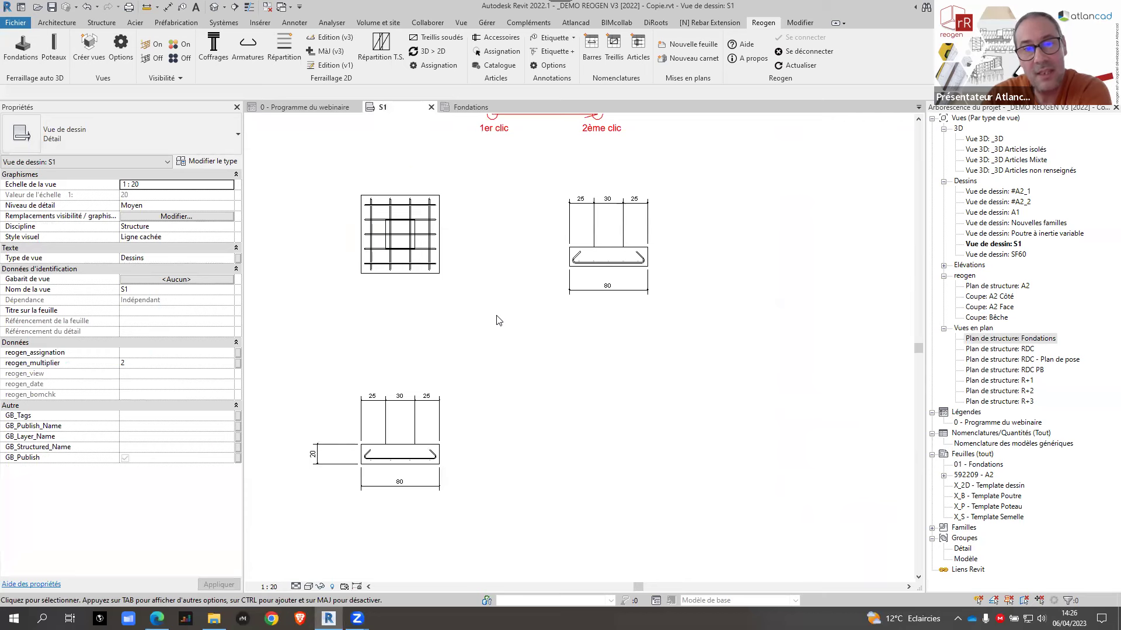
Step: Update the S1 footing plan and sections from the model with 3D > 2D, and inspect their reinforcement
scroll(497, 320, "down", 1)
scroll(492, 320, "down", 1)
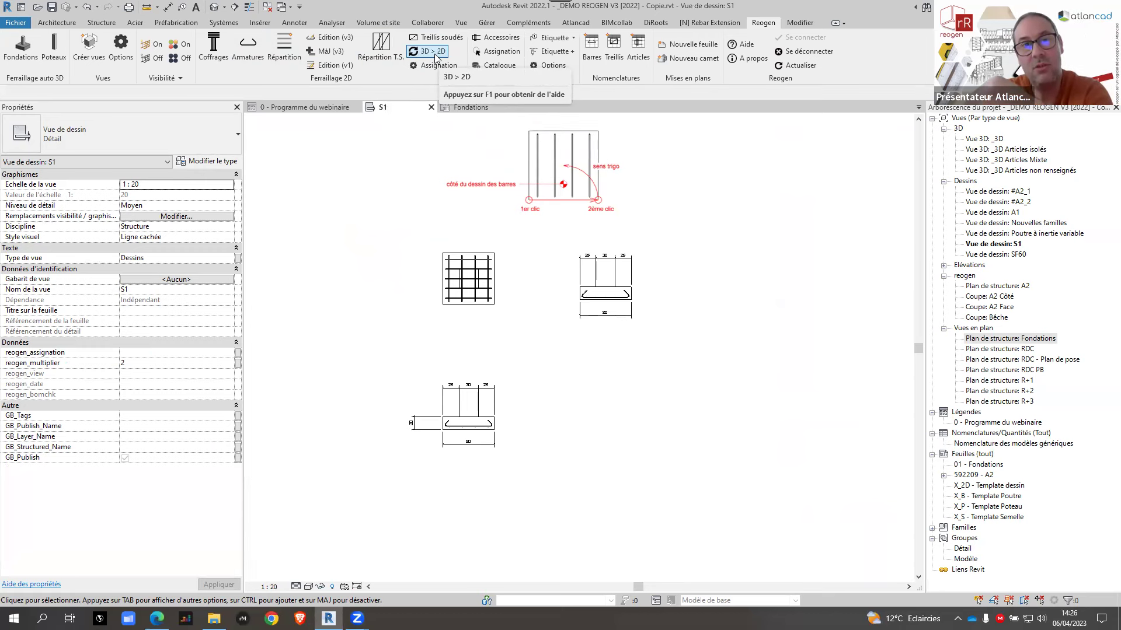
left_click(433, 53)
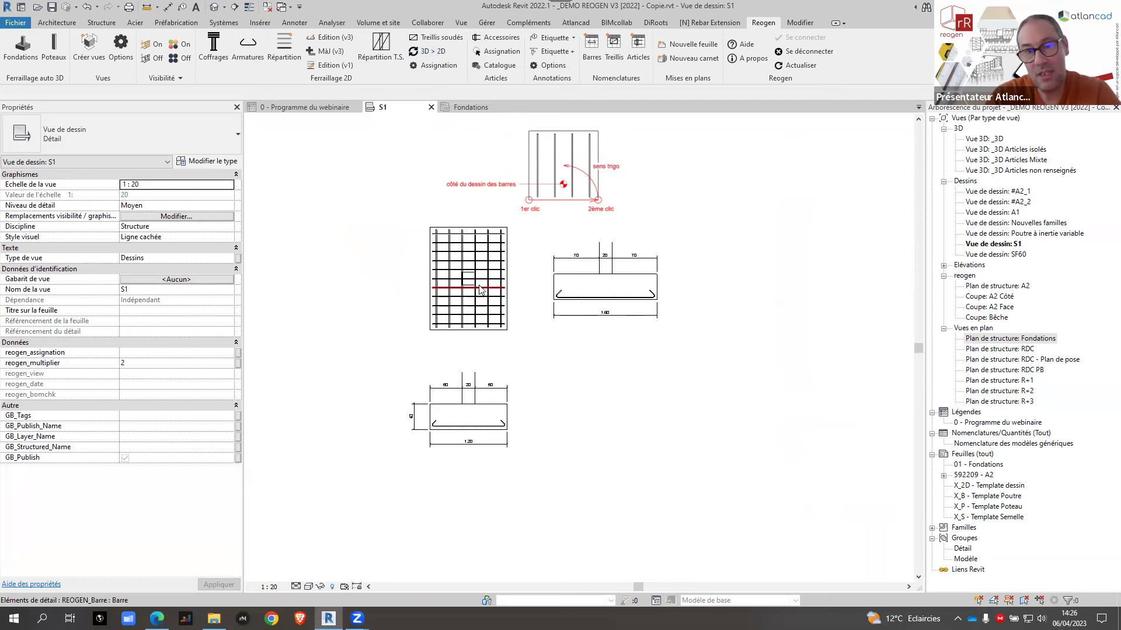
scroll(470, 289, "up", 5)
scroll(527, 309, "down", 3)
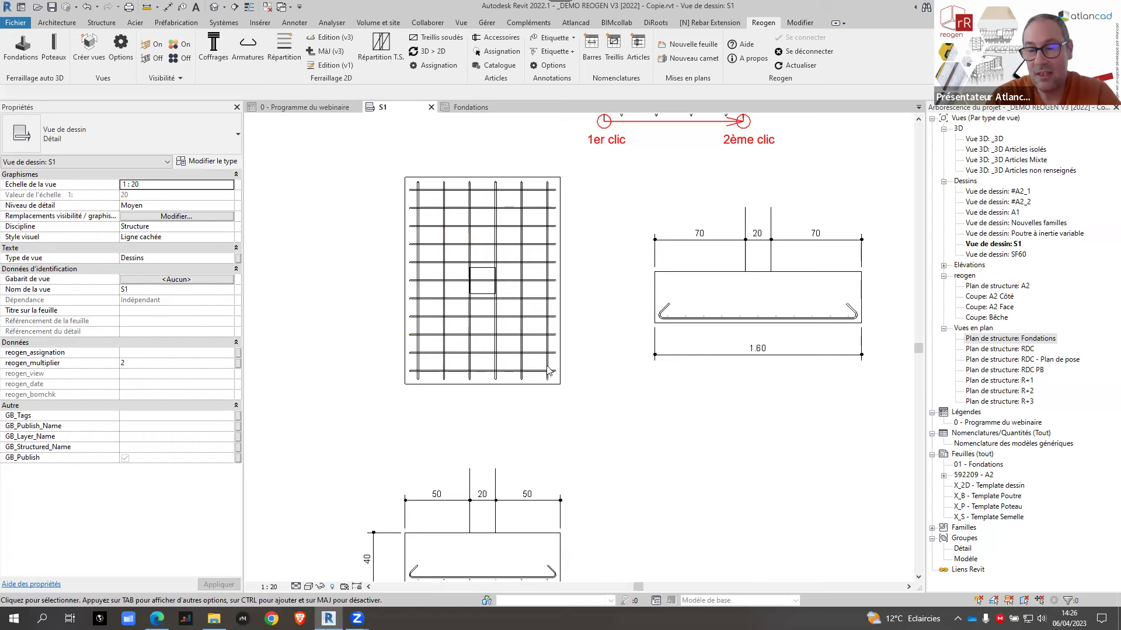
scroll(607, 318, "down", 2)
scroll(610, 358, "up", 3)
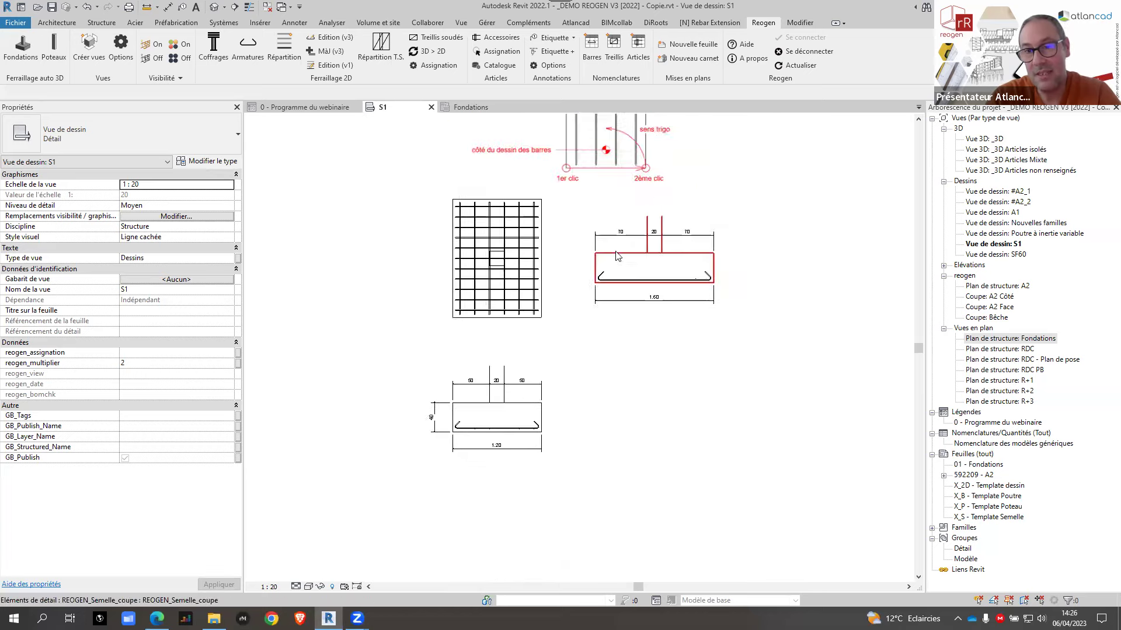
scroll(667, 404, "down", 3)
middle_click_drag(667, 403, 633, 394)
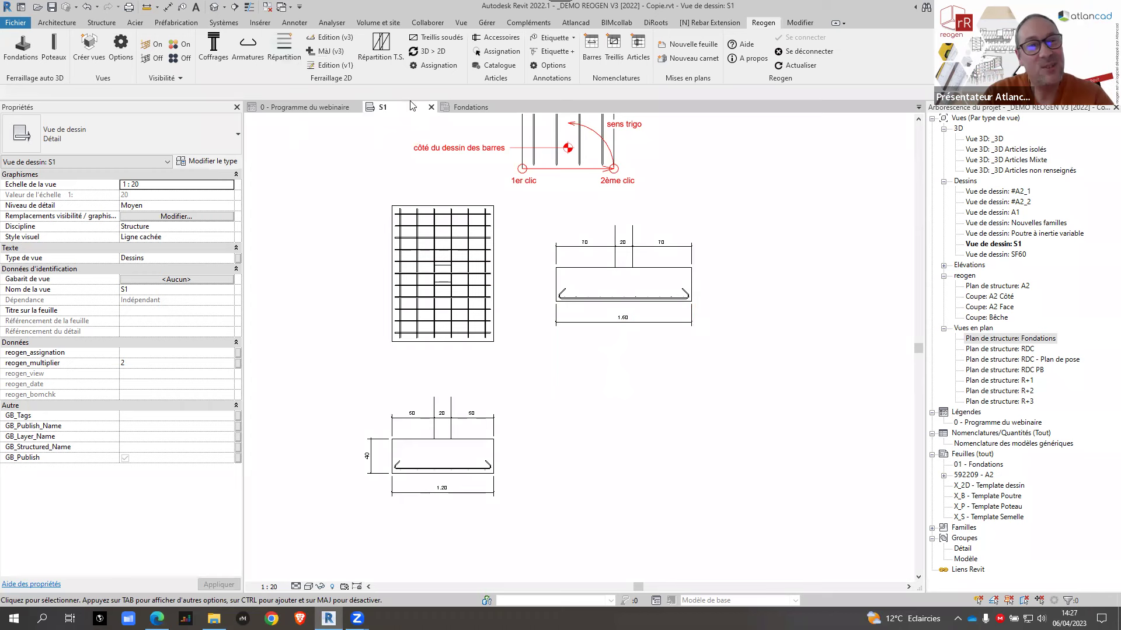
Step: Turn on the coloured display of the reinforcement in the S1 view and inspect the footing section beside the plan
left_click(178, 45)
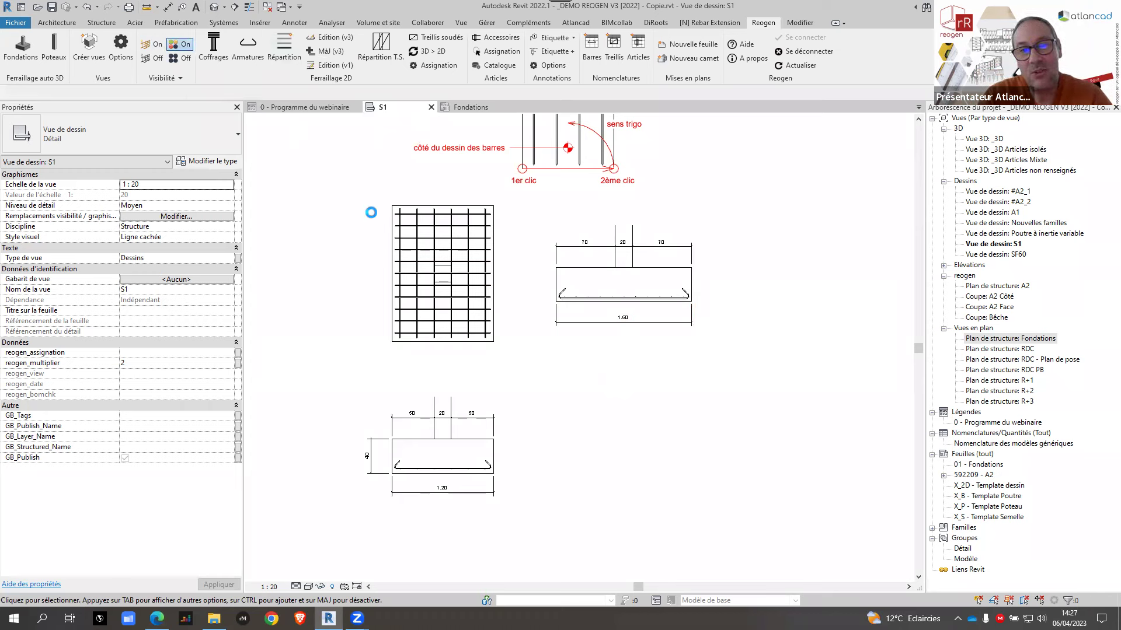
scroll(543, 337, "up", 3)
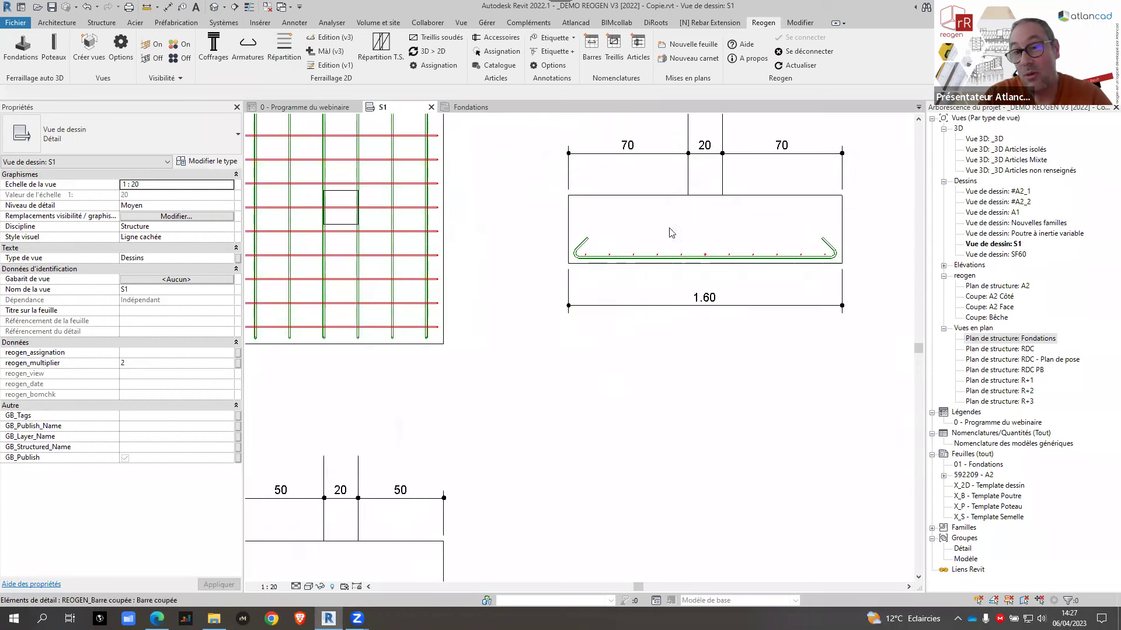
scroll(671, 233, "up", 3)
scroll(558, 370, "down", 6)
mouse_move(557, 370)
middle_mouse_down()
mouse_move(571, 349)
mouse_move(550, 344)
middle_mouse_up()
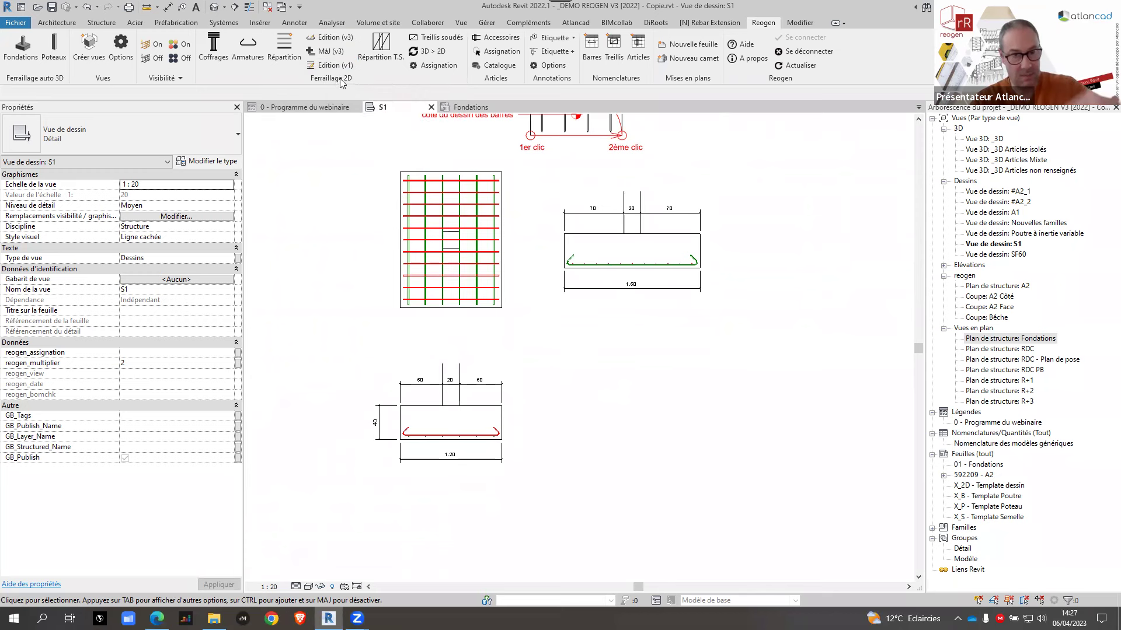
left_click(328, 38)
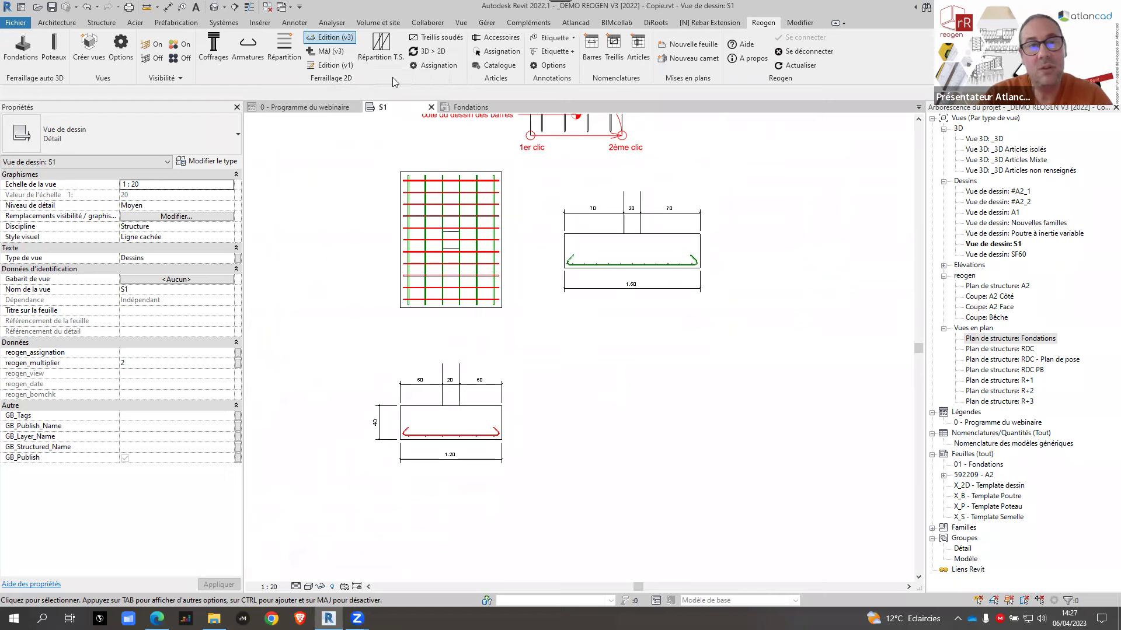
scroll(549, 246, "up", 3)
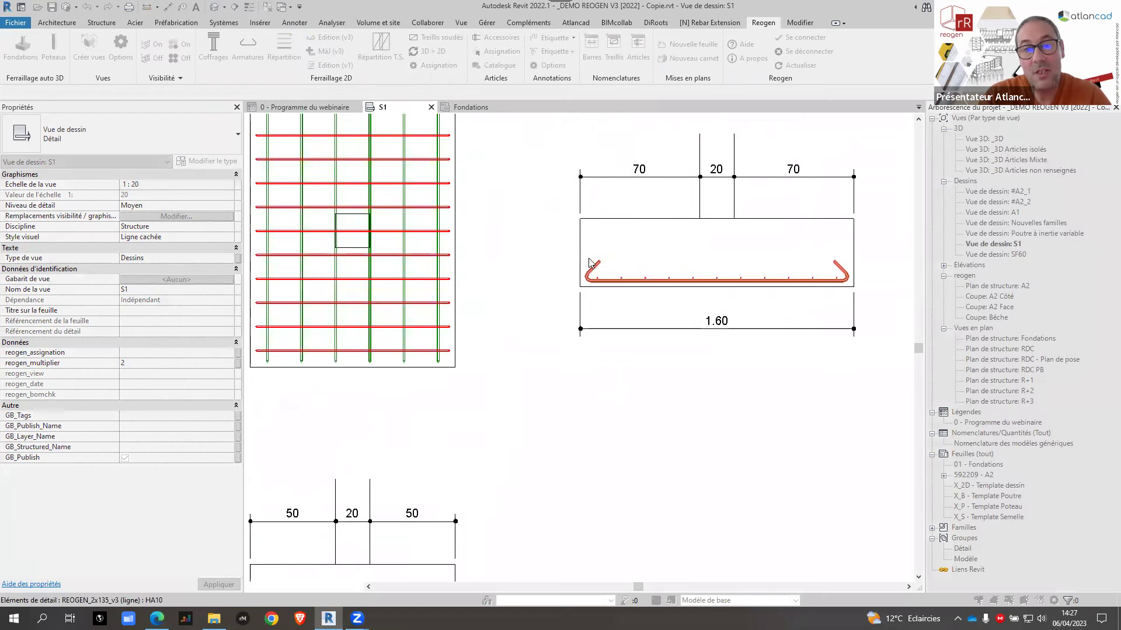
left_click(532, 262)
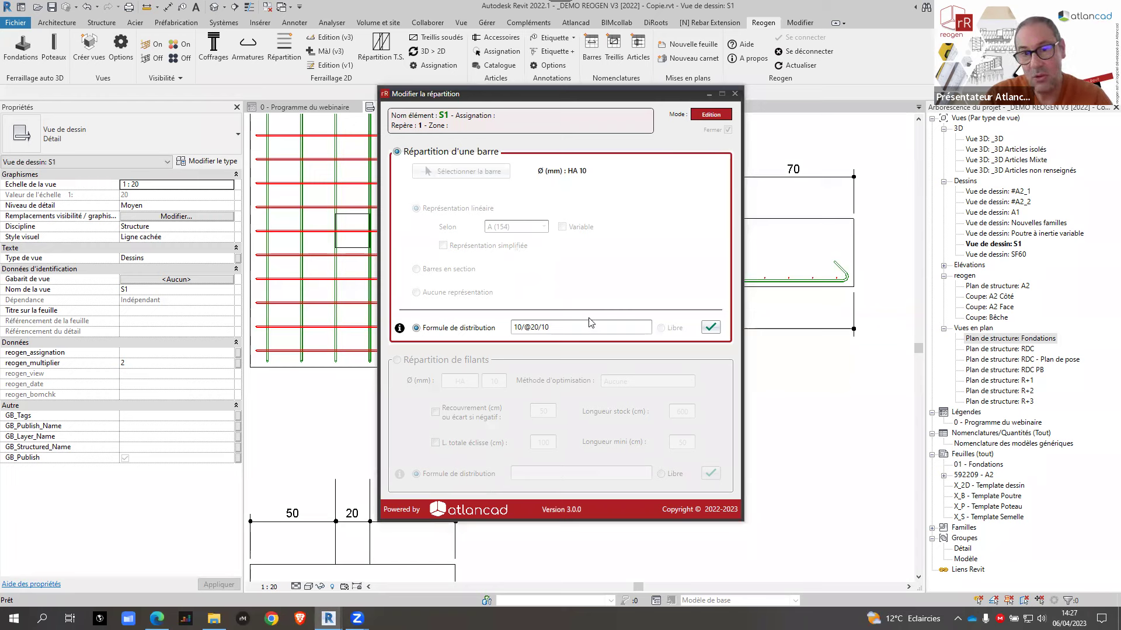
double_click(532, 328)
left_click_drag(531, 328, 535, 328)
type("2")
key("BackSpace")
type("1")
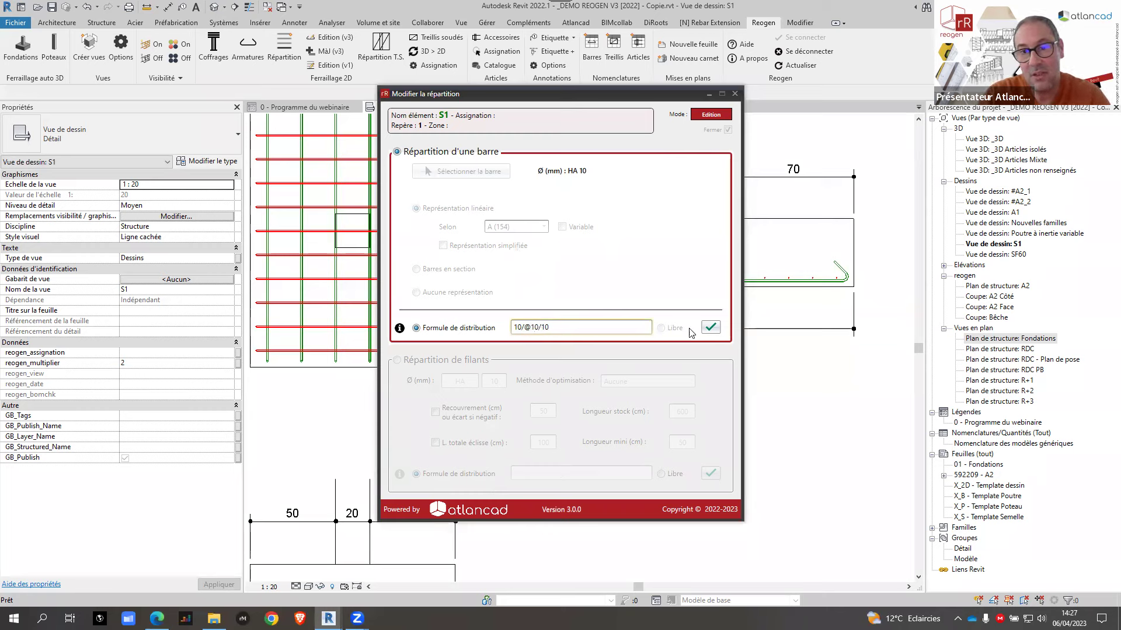
left_click(710, 327)
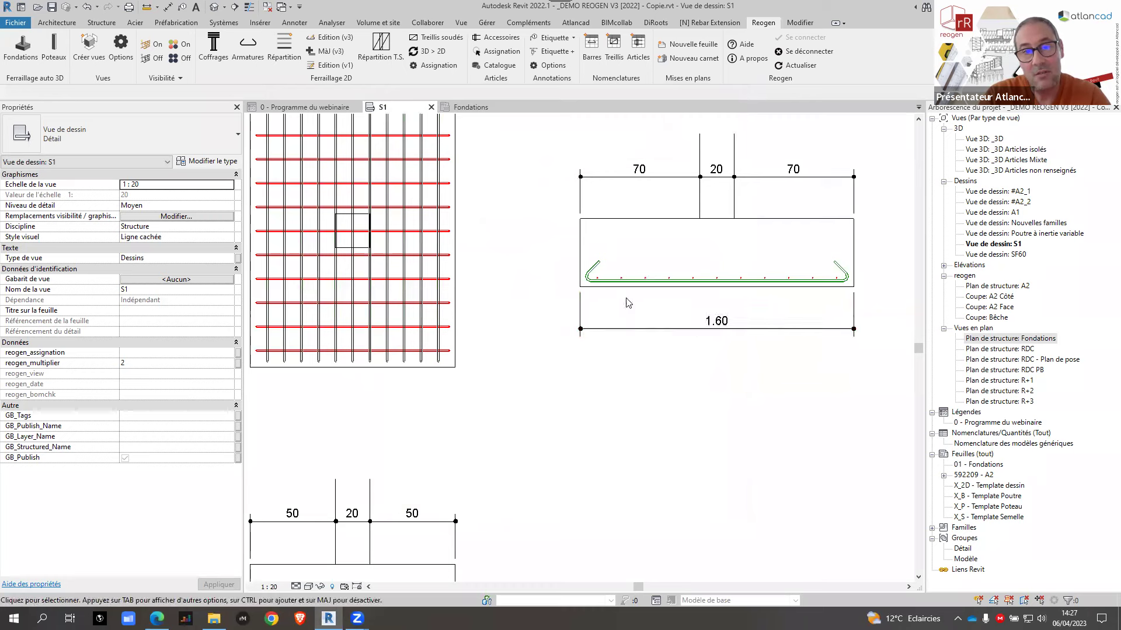
Step: Examine the edited bar distribution in the footing plan and in the footing section below it
scroll(628, 303, "down", 3)
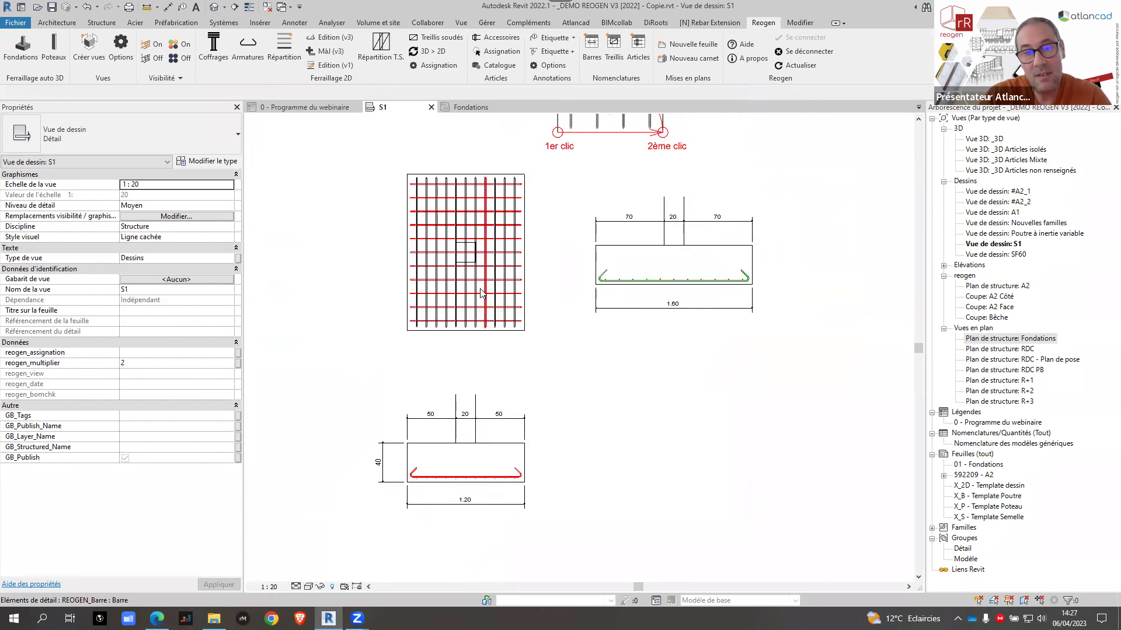
scroll(486, 278, "up", 1)
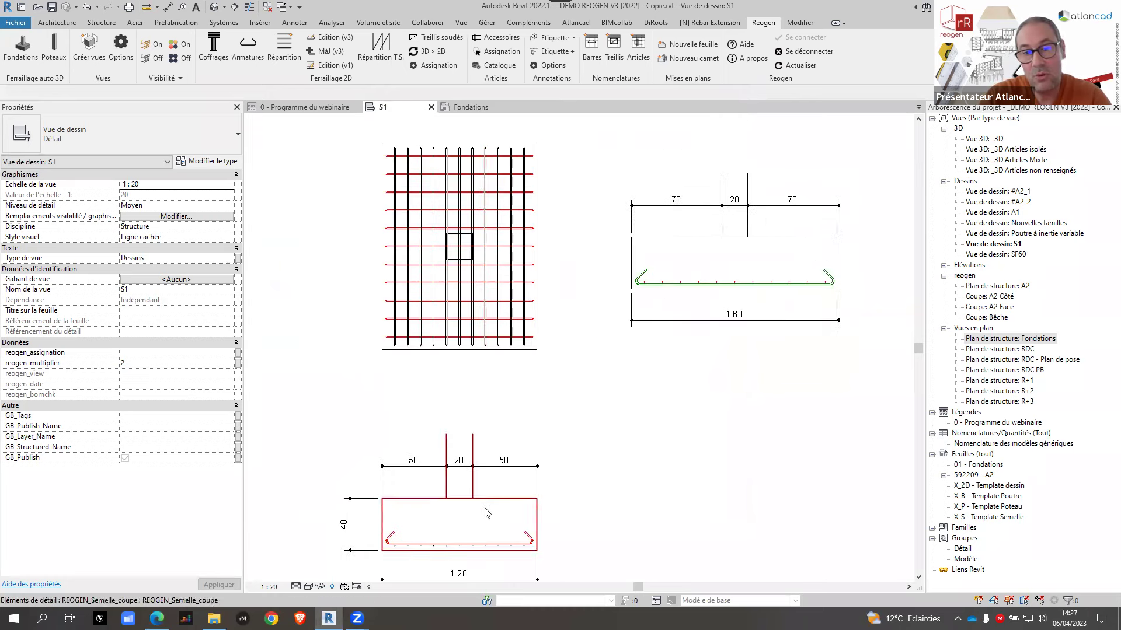
middle_click_drag(652, 418, 620, 360)
scroll(503, 404, "up", 2)
scroll(505, 404, "up", 1)
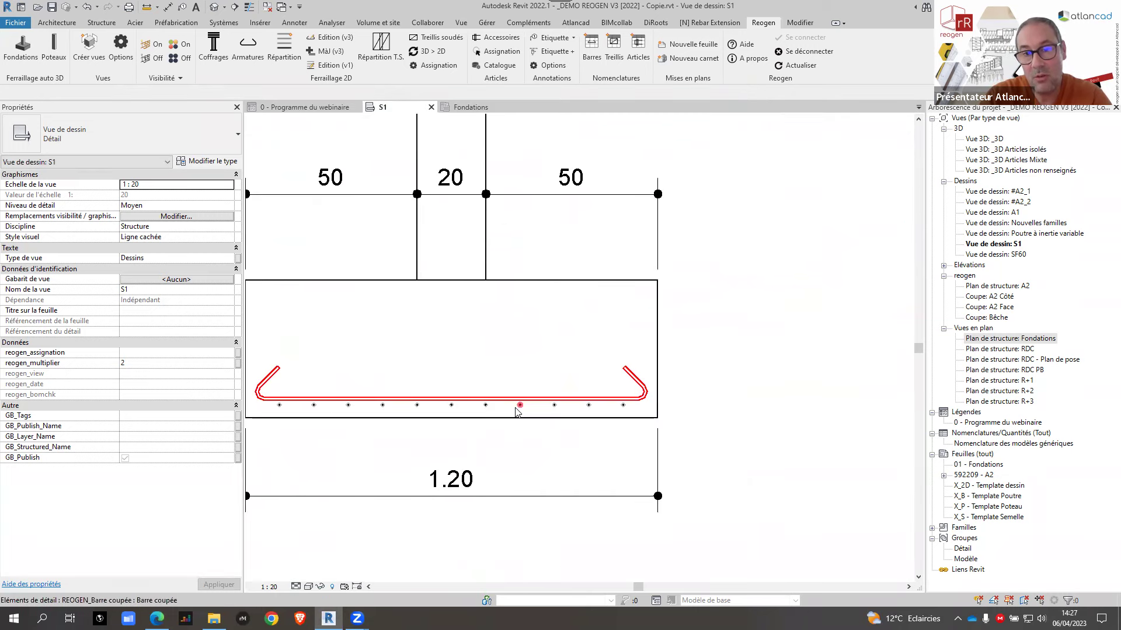
scroll(512, 403, "down", 6)
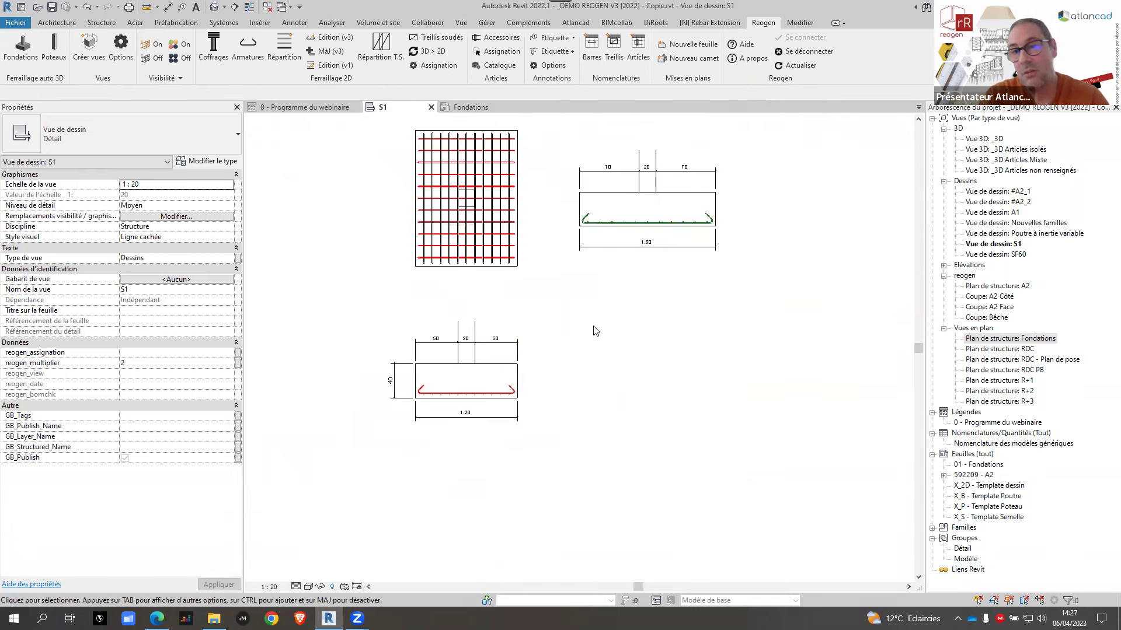
scroll(639, 348, "down", 1)
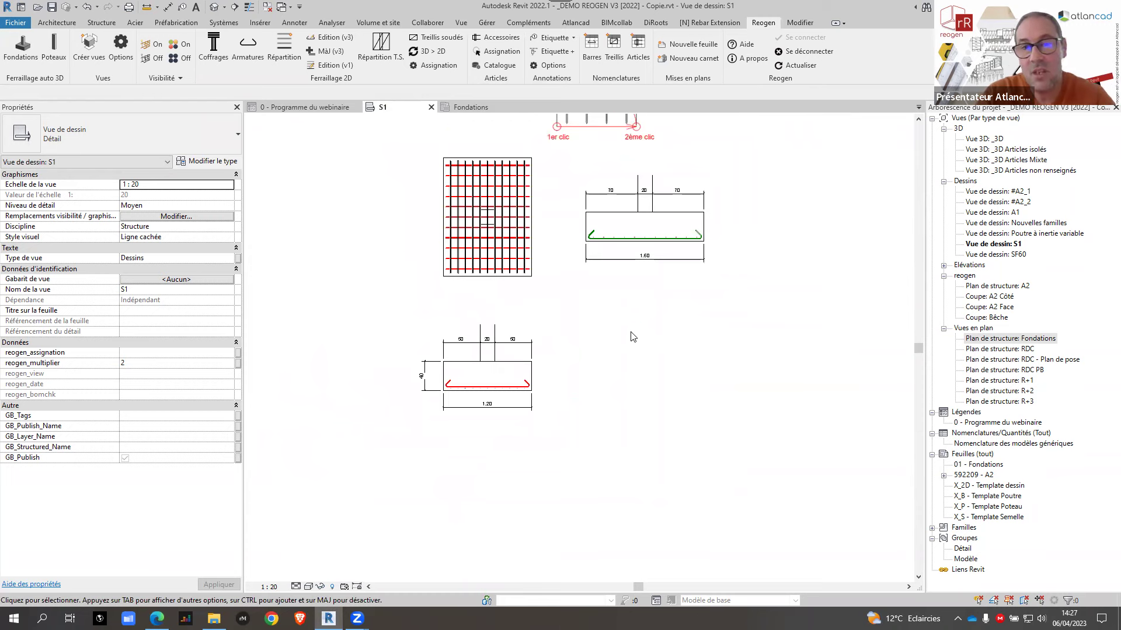
middle_click_drag(631, 338, 668, 368)
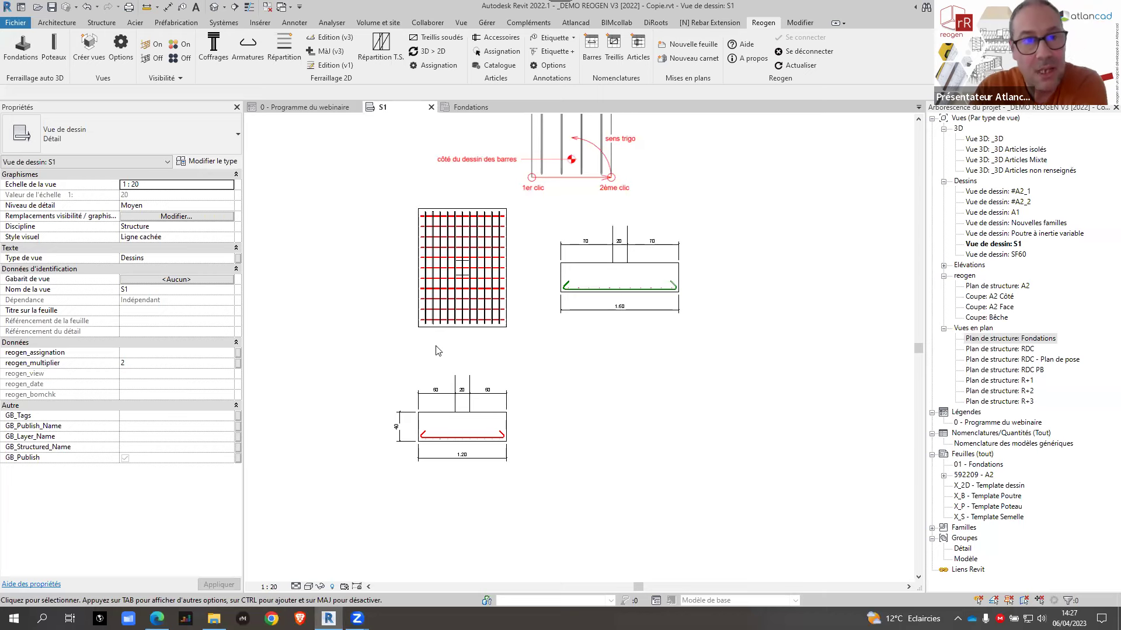
Step: Consult the webinar programme, then open the SF60 drafting view at the strip footing section below the example plans
left_click(301, 109)
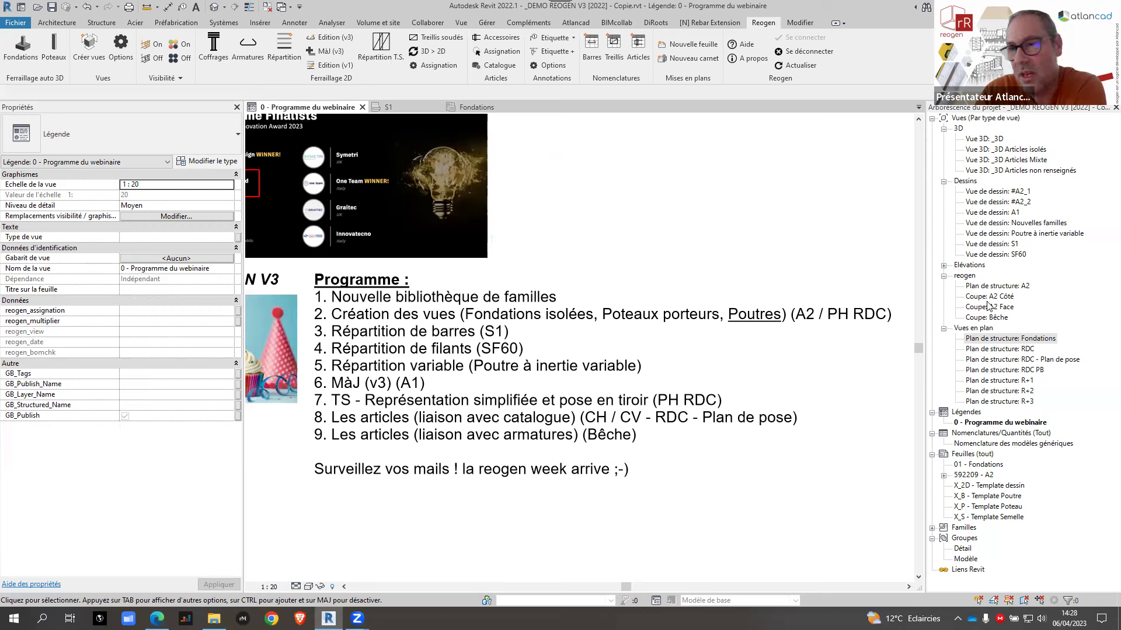
double_click(998, 255)
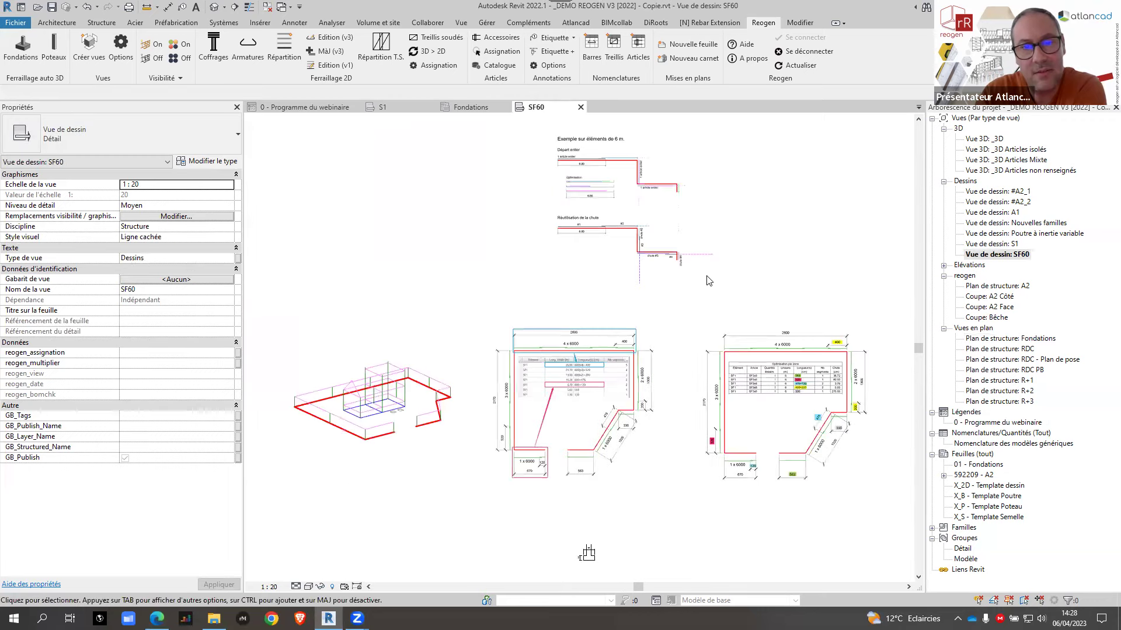
scroll(607, 350, "up", 8)
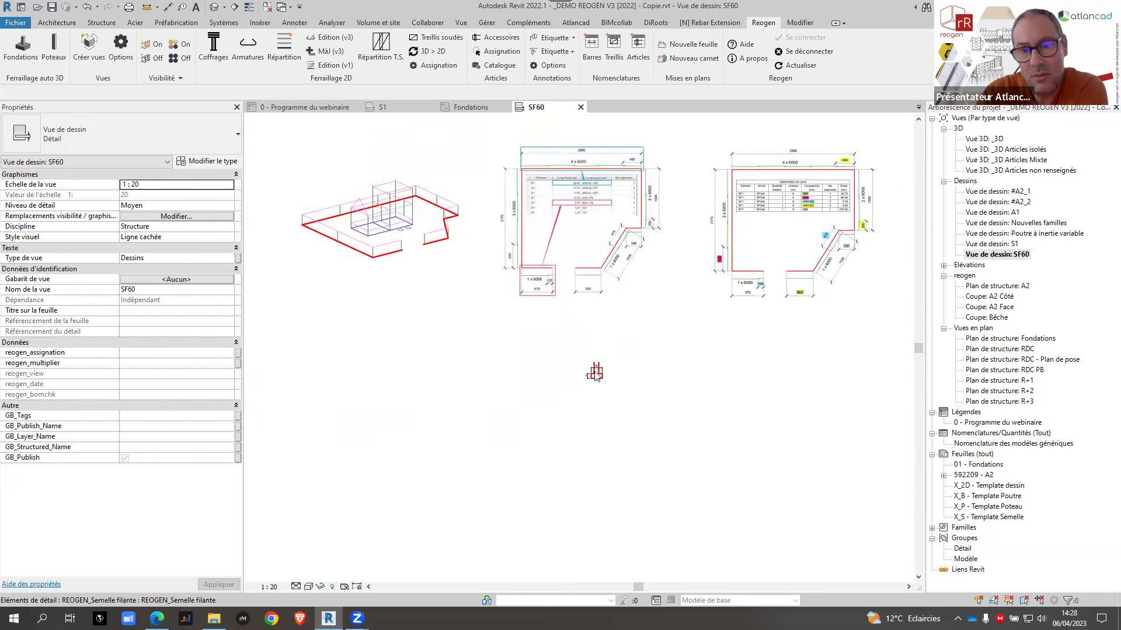
scroll(651, 350, "up", 3)
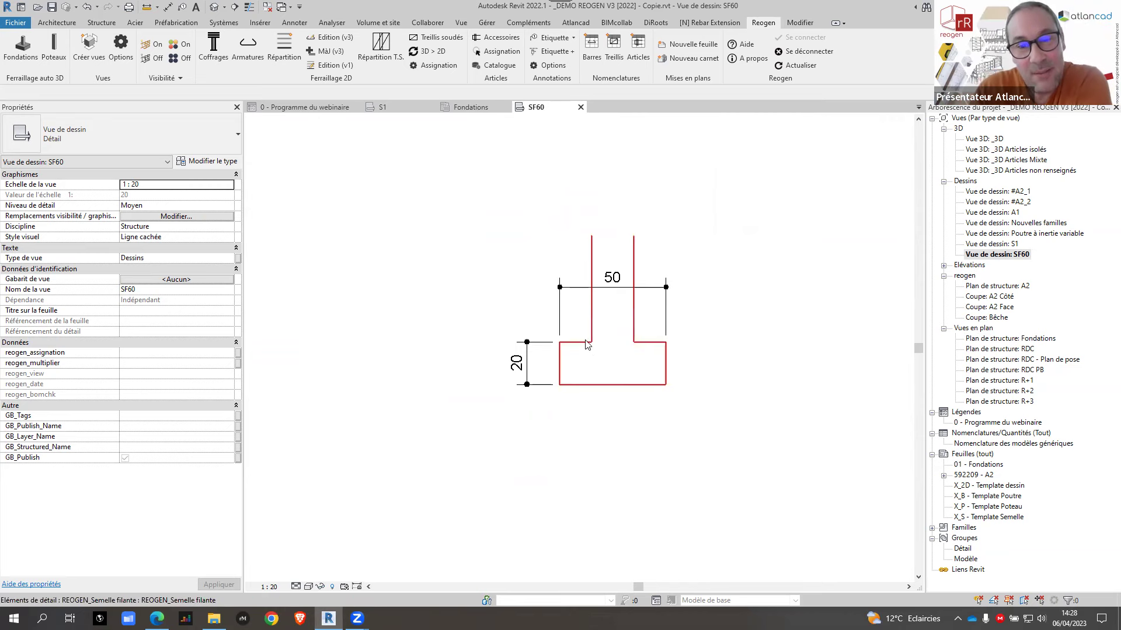
Step: Check the properties of the SF60 strip footing section and update its dimensions from the 3D model
left_click(599, 356)
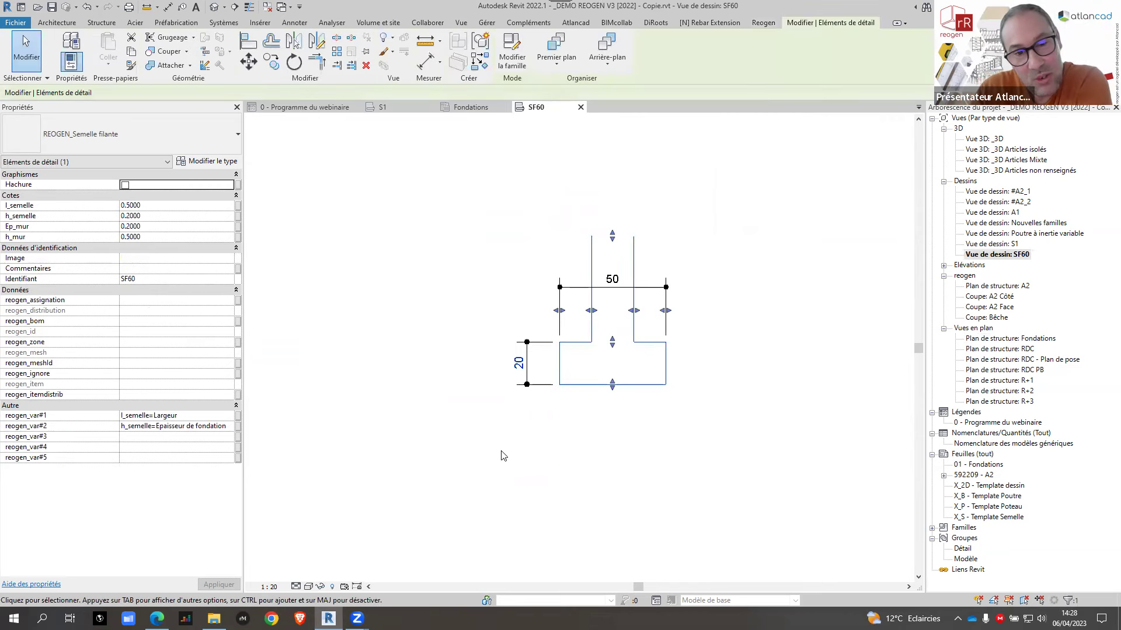
left_click(522, 460)
left_click(428, 66)
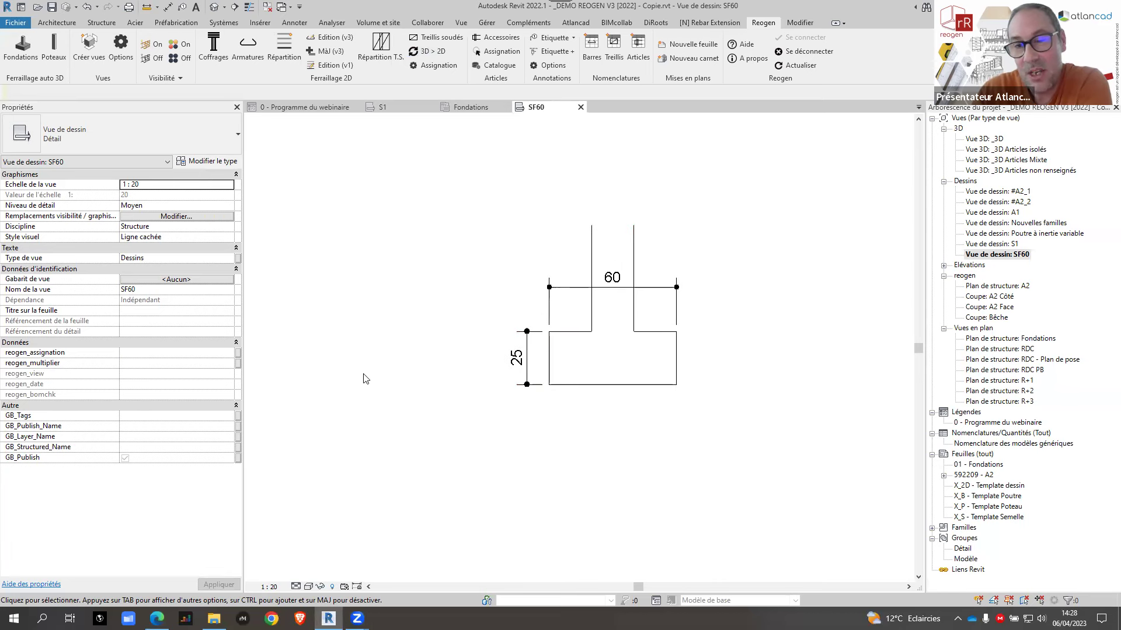
Step: Place a REOGEN_2x135_v3 (ligne) HA6 bar along the full bottom edge of the SF60 strip footing section, using the footing as reference formwork
left_click(247, 56)
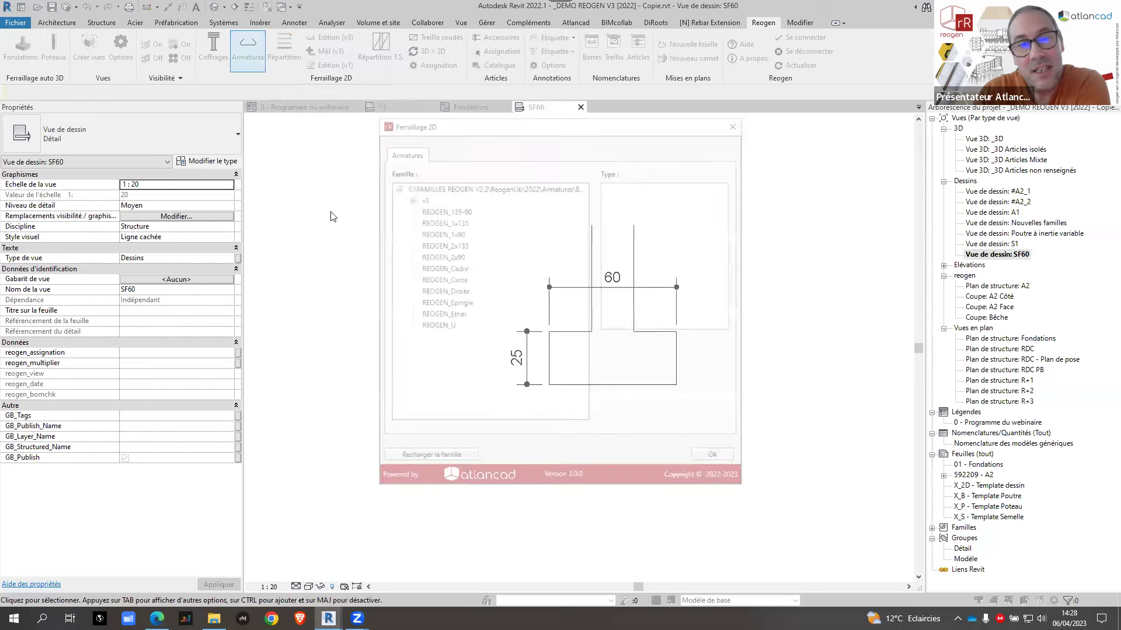
left_click(409, 198)
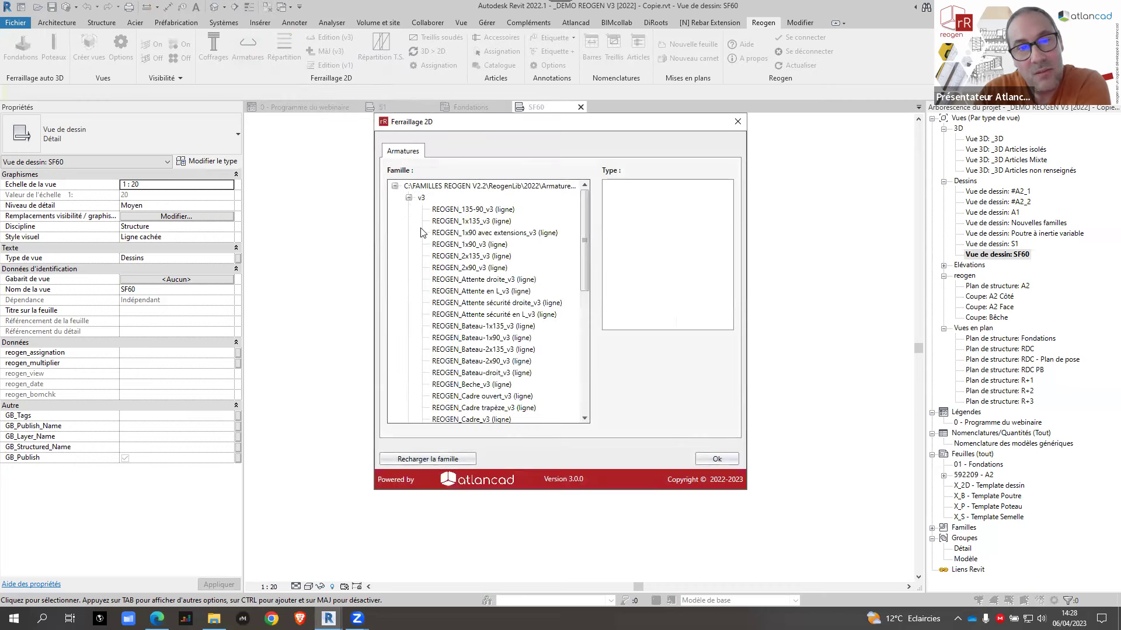
left_click(467, 258)
left_click(613, 199)
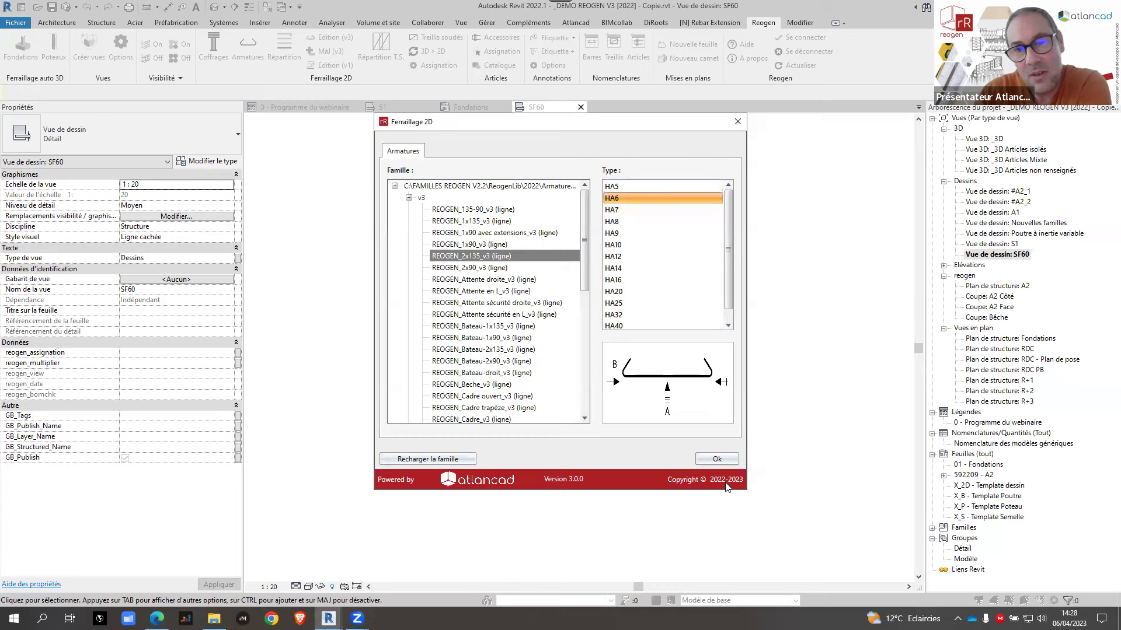
left_click(716, 459)
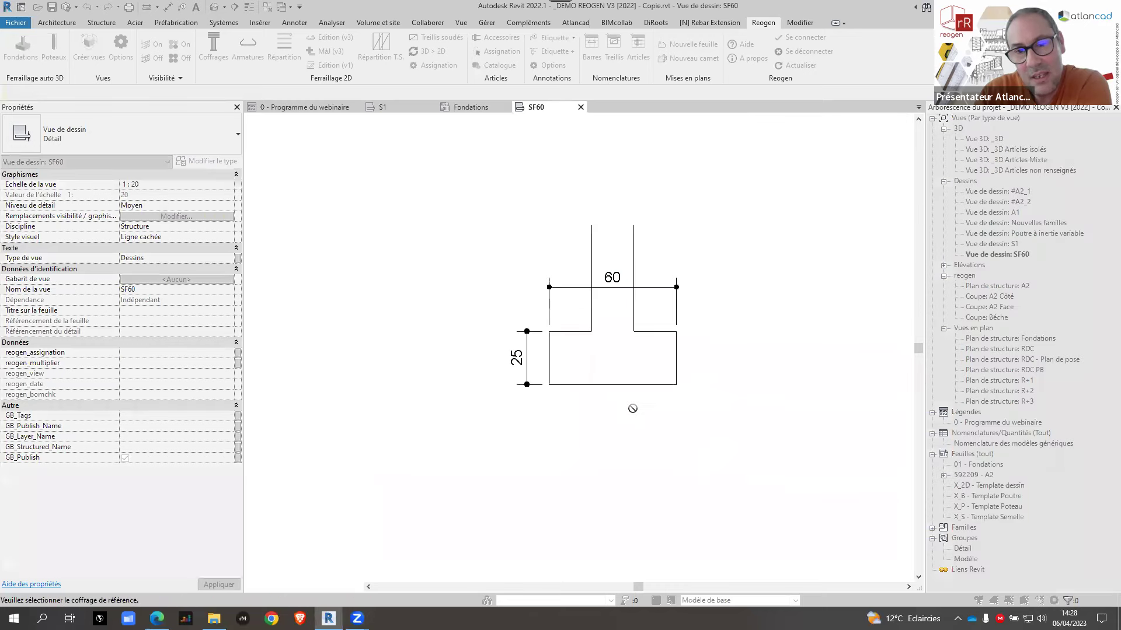
left_click(578, 386)
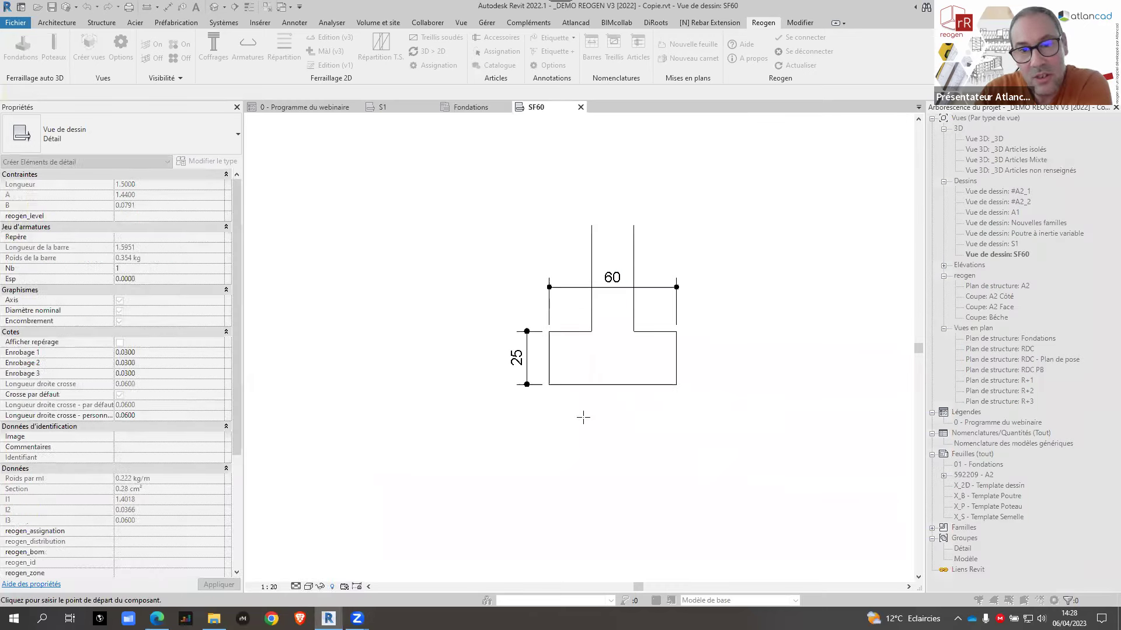
left_click(549, 385)
left_click(676, 384)
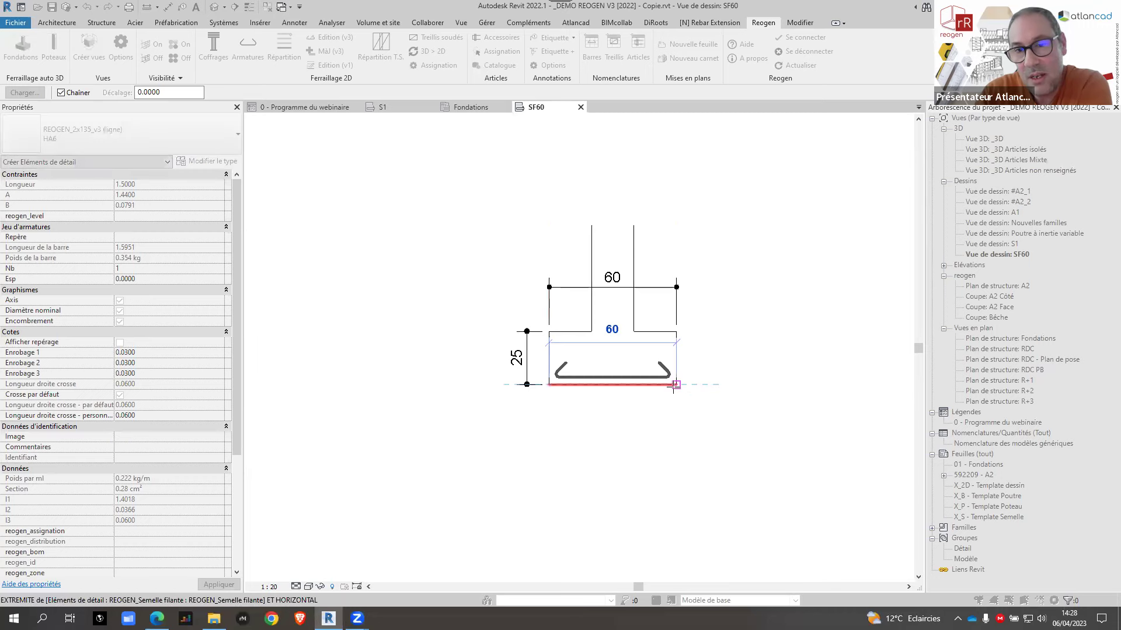
Step: Examine the hooked bottom bar in the SF60 section and its properties, including its cover, hooks and reogen data
scroll(578, 356, "up", 5)
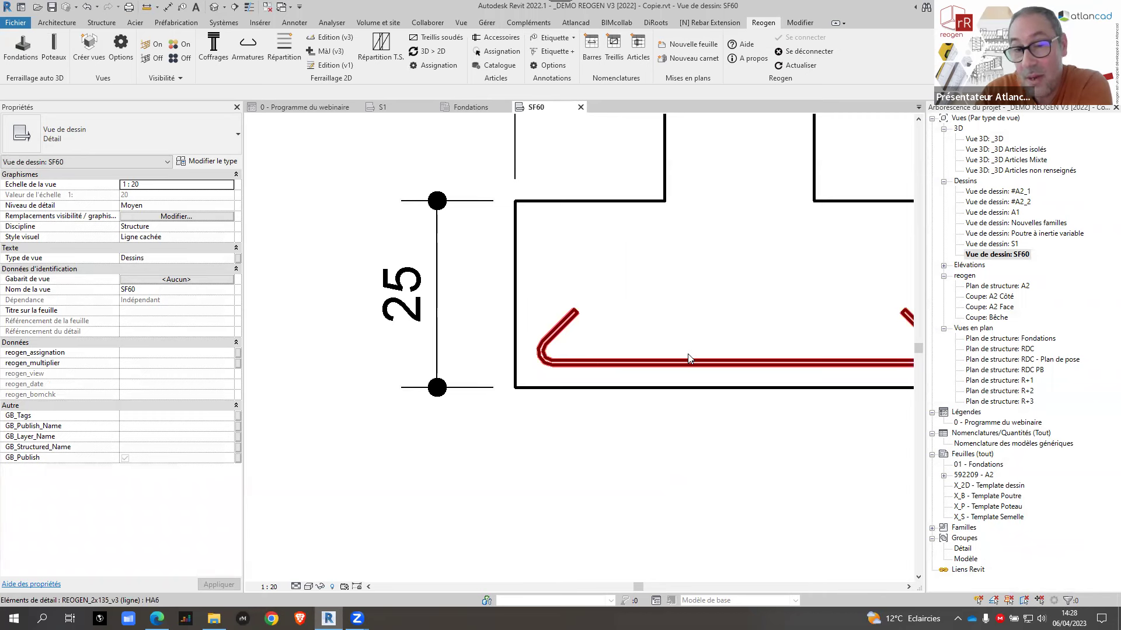
scroll(665, 358, "down", 3)
scroll(610, 379, "up", 2)
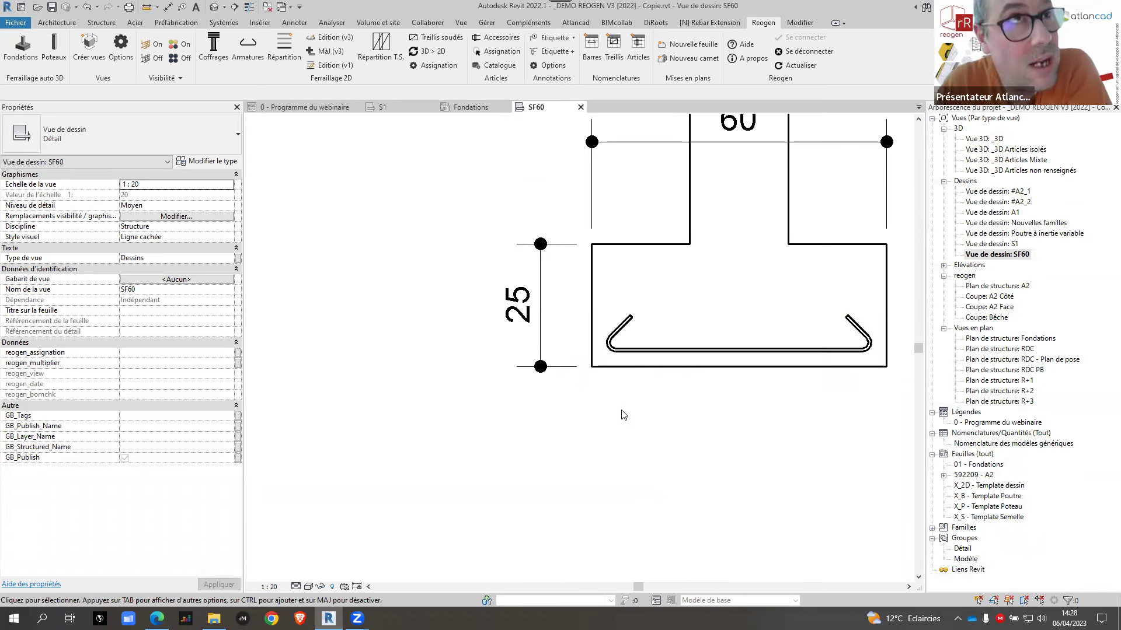
left_click(634, 352)
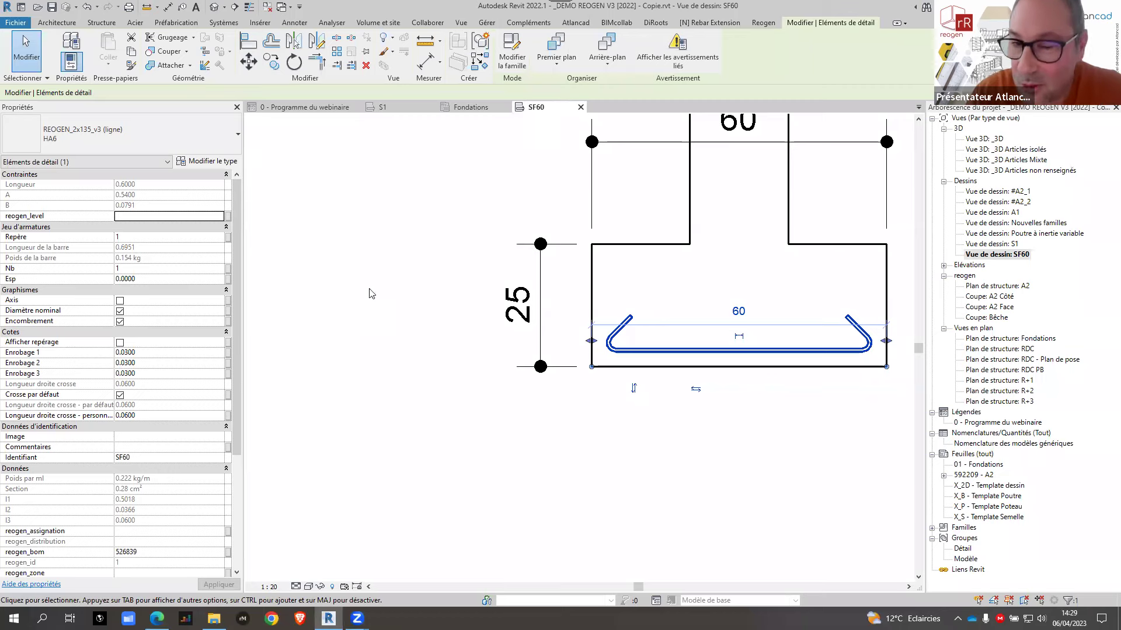
left_click(494, 430)
scroll(494, 431, "down", 2)
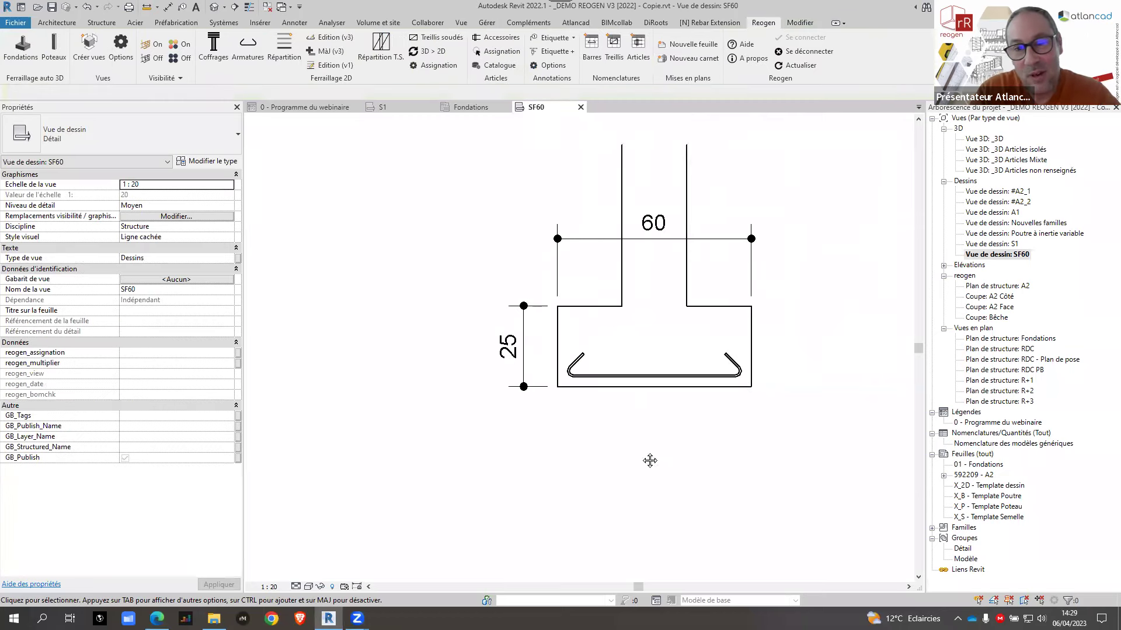
scroll(473, 365, "up", 4)
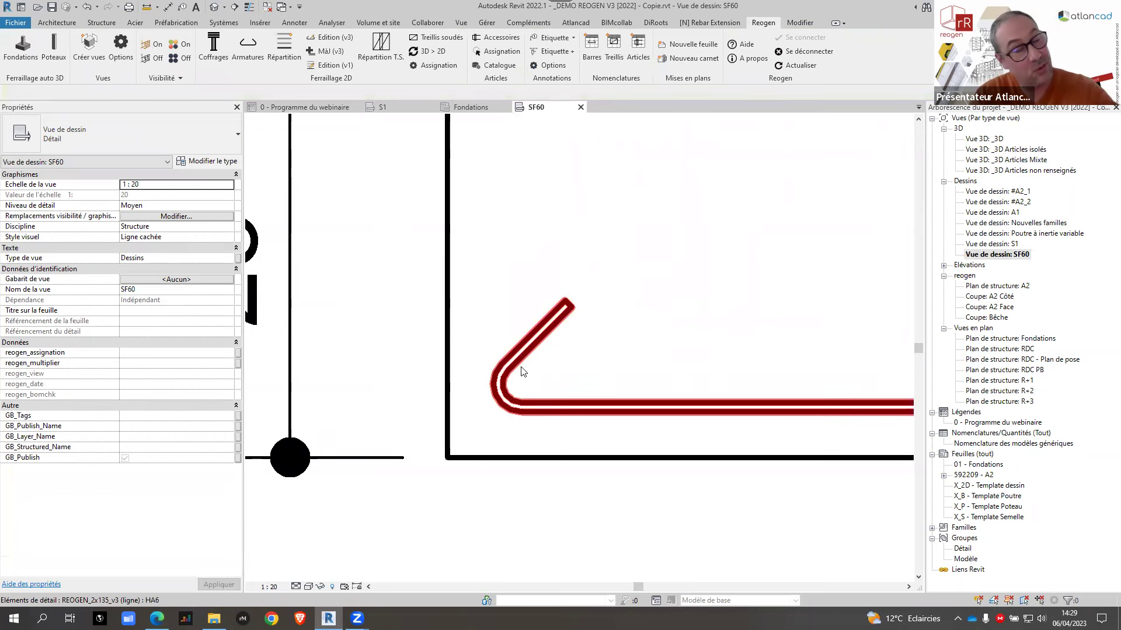
scroll(533, 318, "down", 4)
scroll(591, 461, "up", 1)
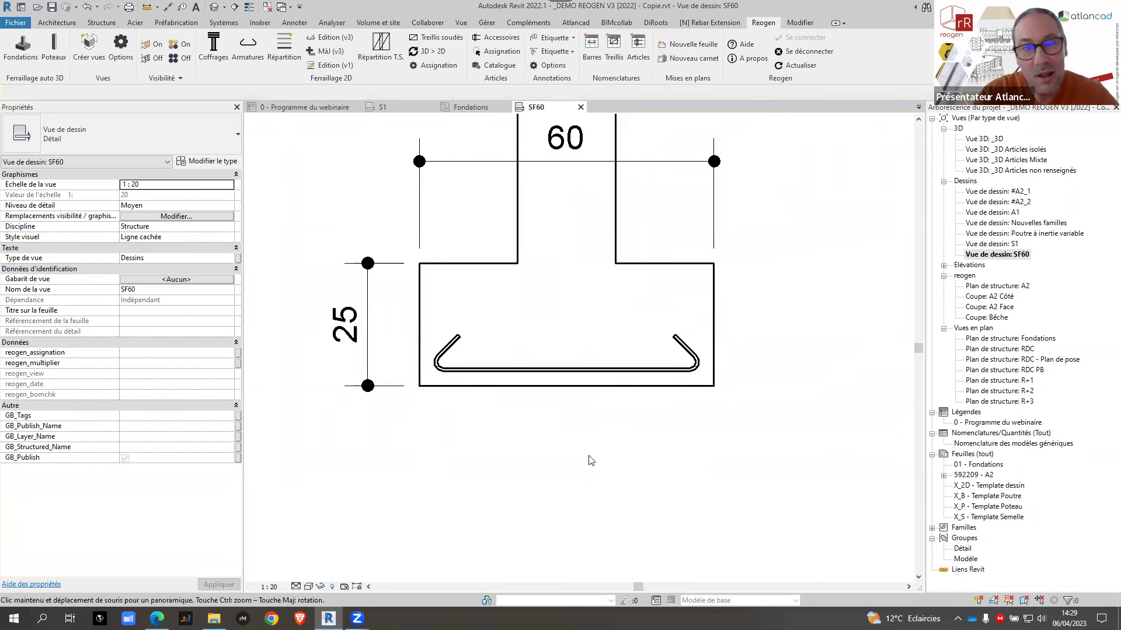
left_click(467, 374)
scroll(140, 502, "down", 5)
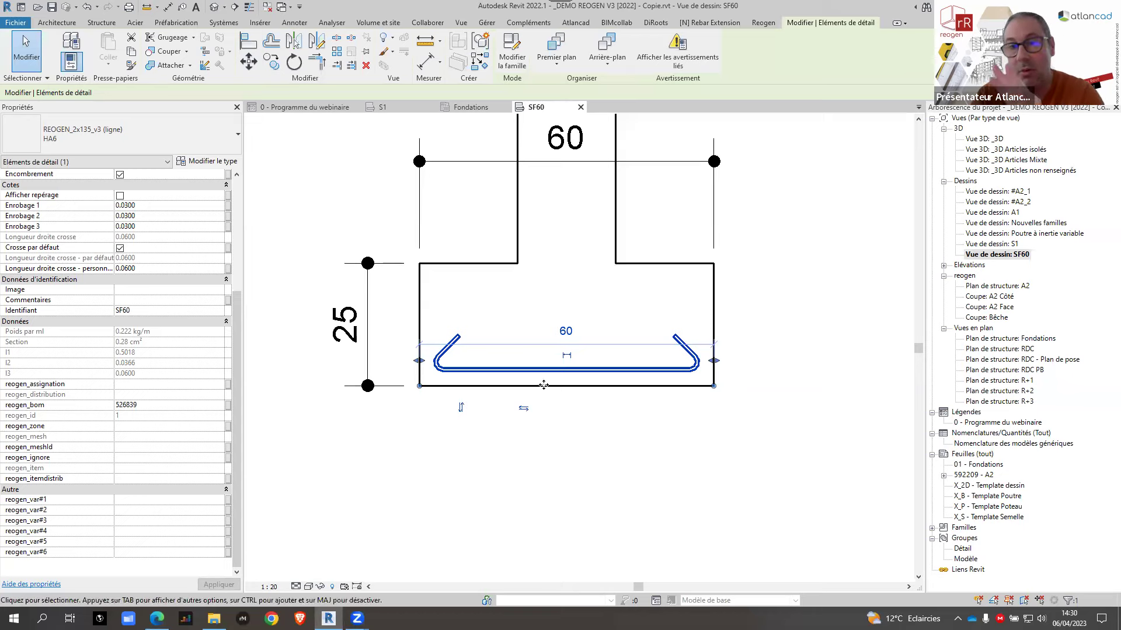
left_click(506, 492)
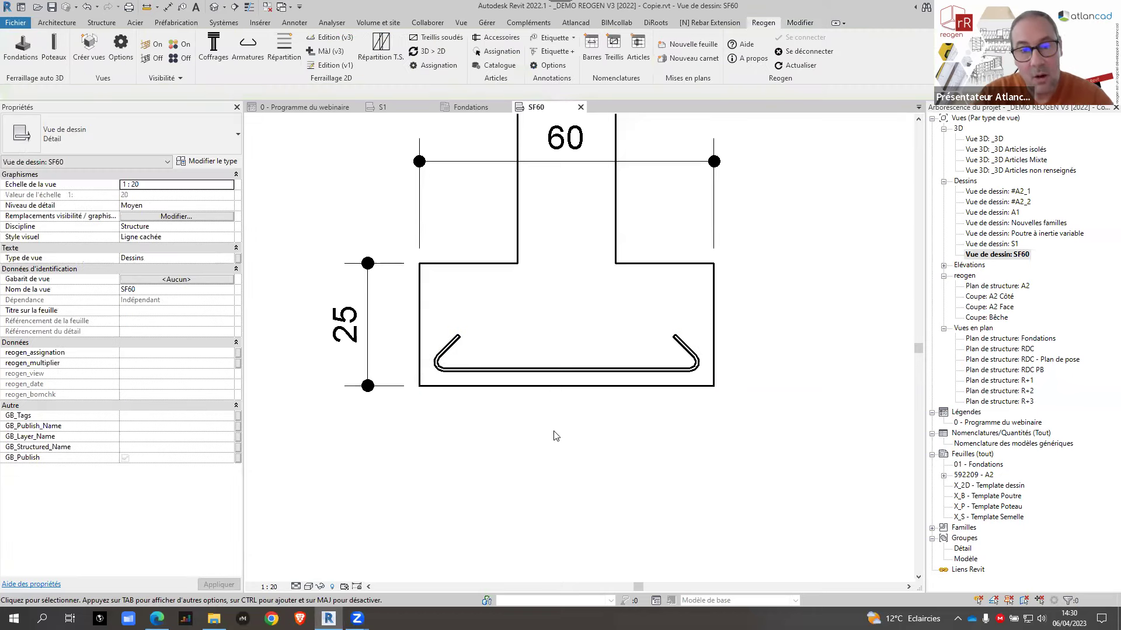
Step: Distribute the hooked bottom bar with no graphic representation (Aucune représentation), using the distribution formula *20
left_click(281, 50)
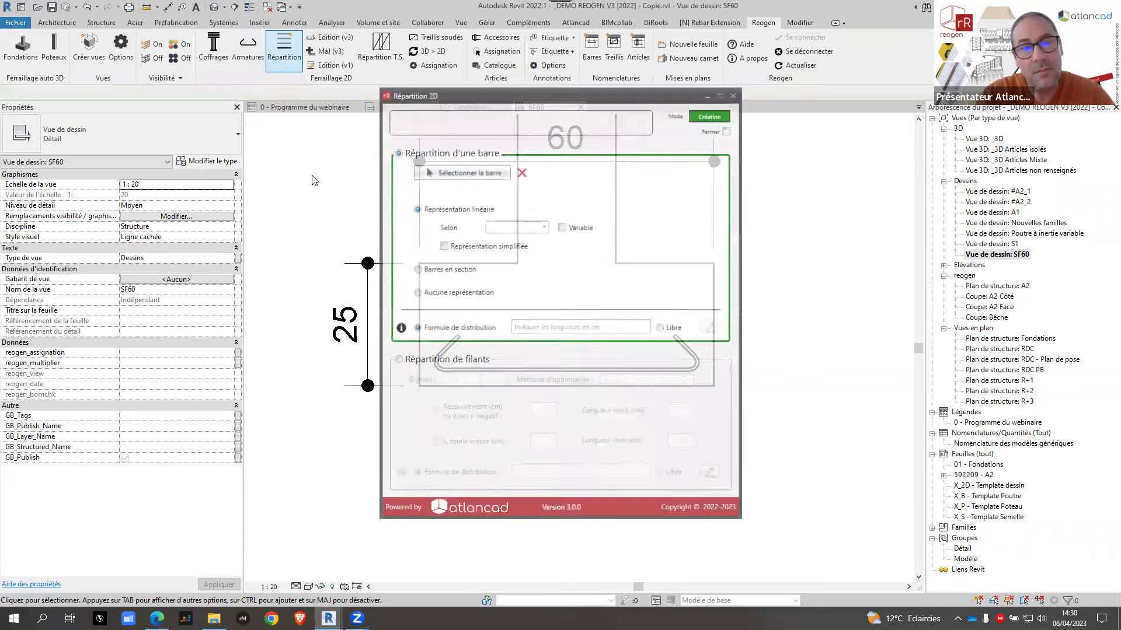
left_click(461, 171)
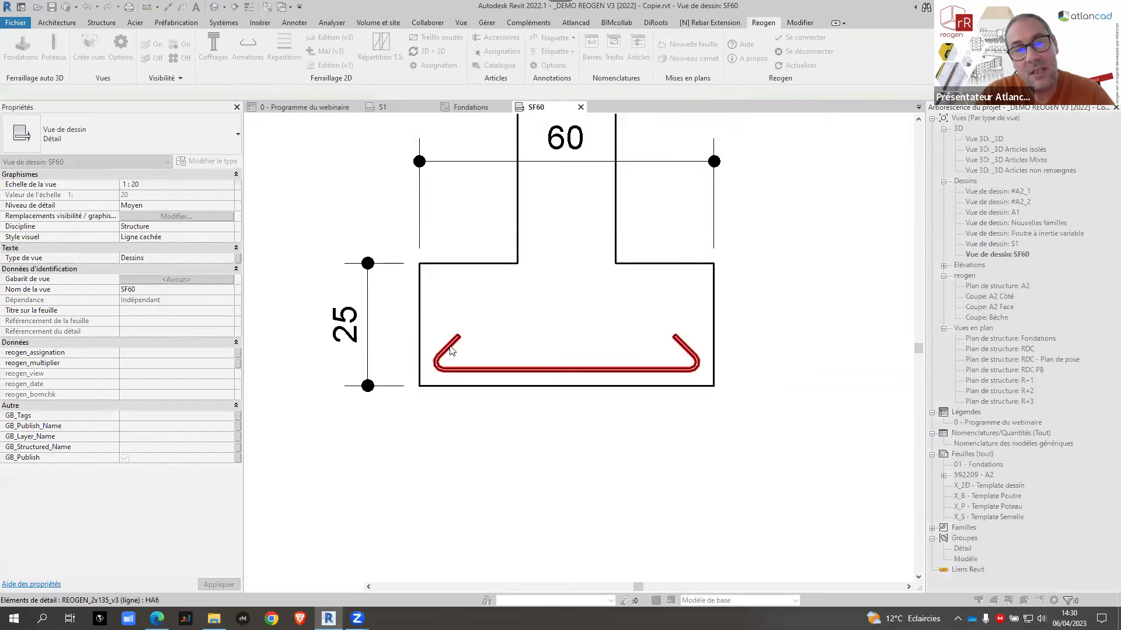
left_click(528, 329)
left_click(436, 294)
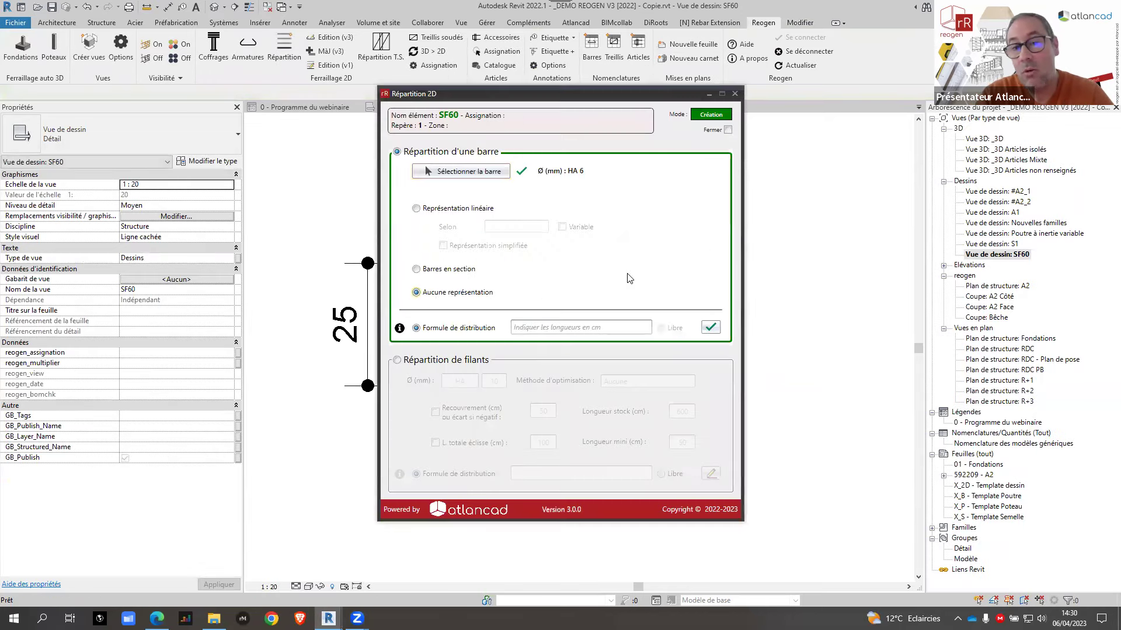
left_click(595, 327)
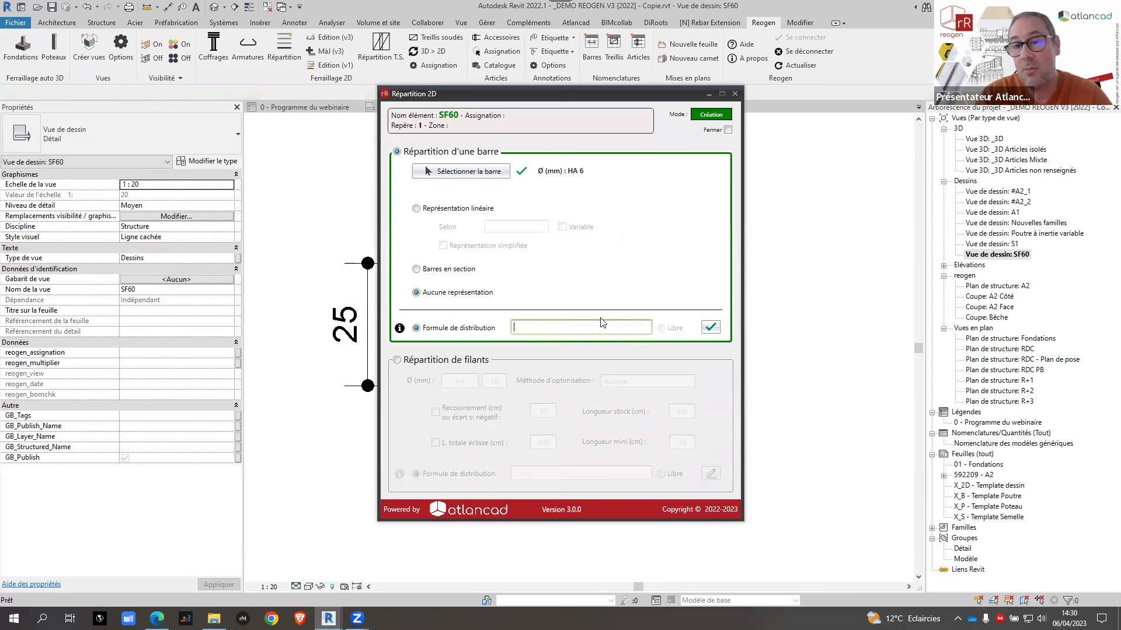
type("*20")
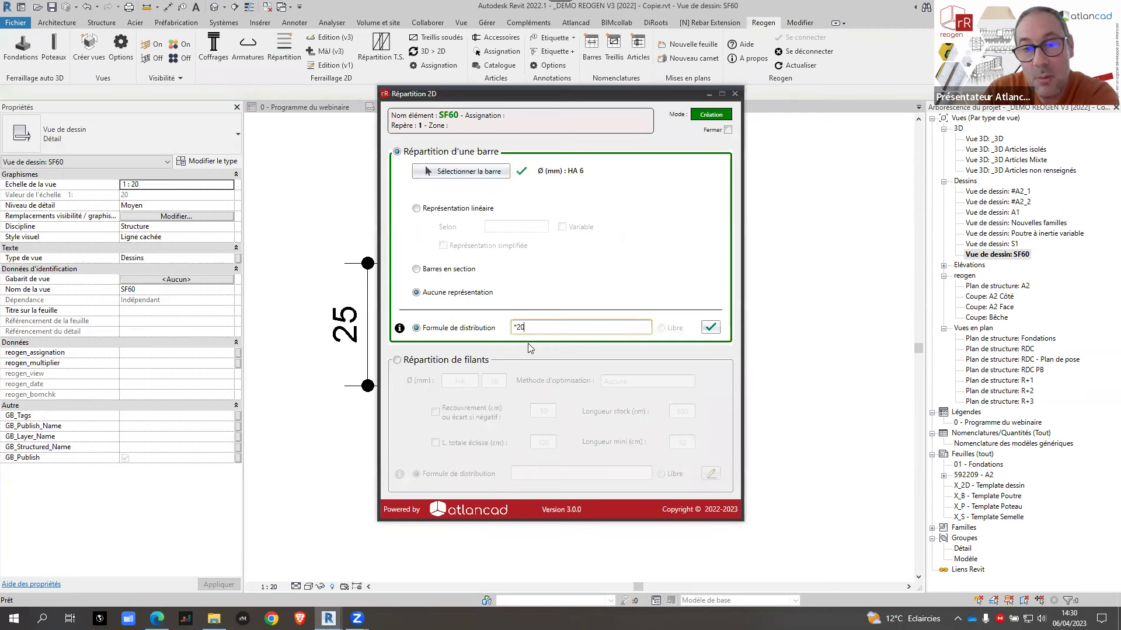
left_click(709, 330)
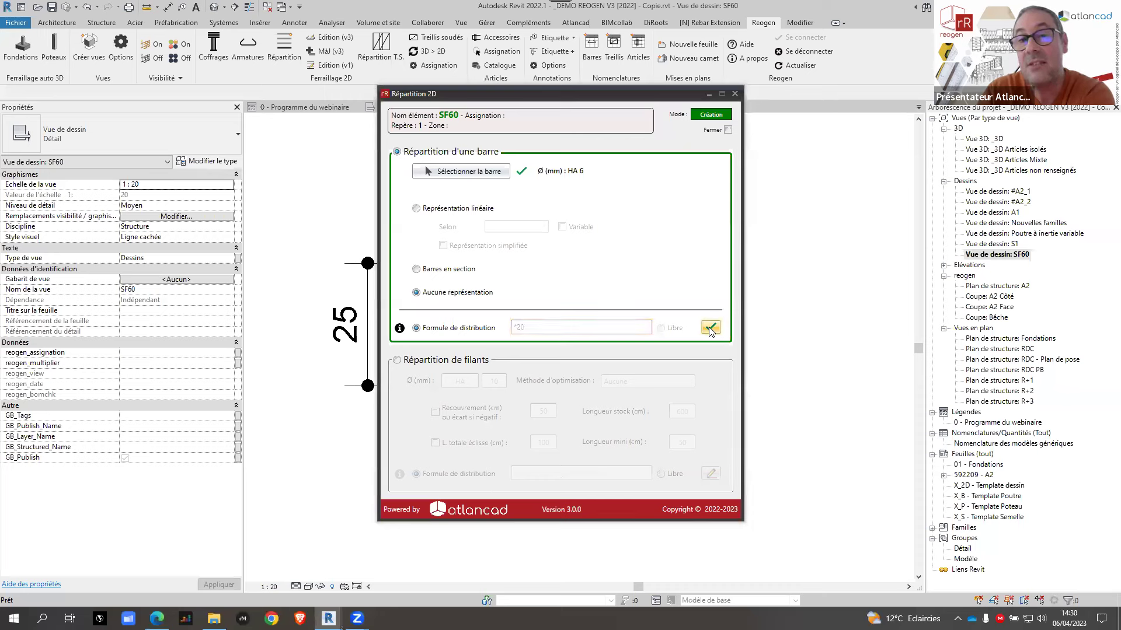
left_click(734, 94)
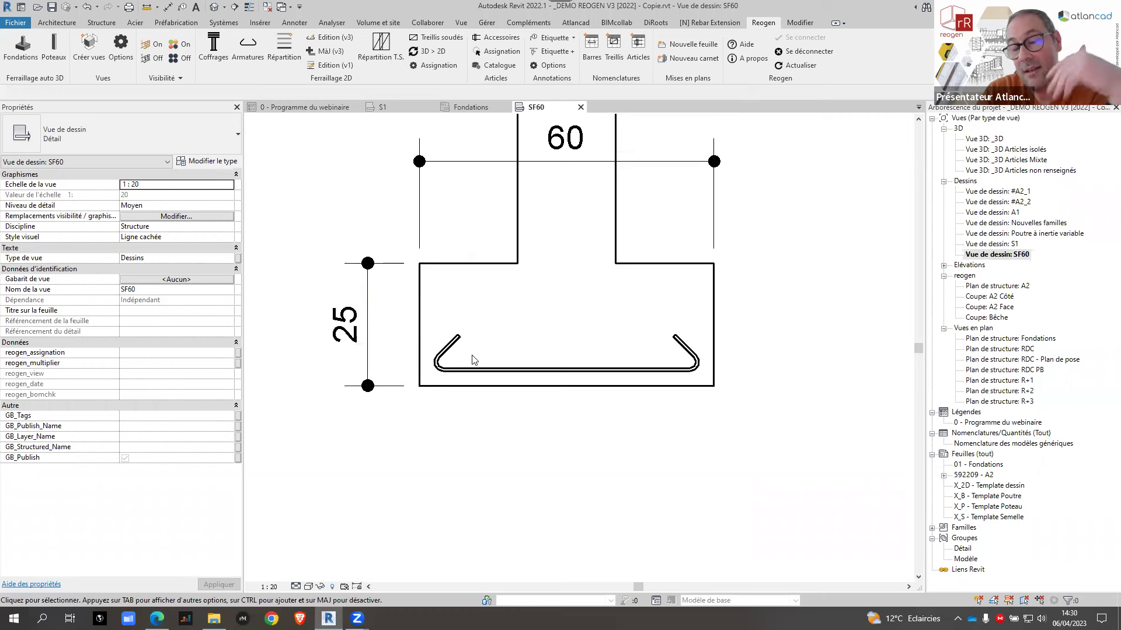
Step: Set up a longitudinal bar distribution (Répartition de filants) with the Départ entier optimisation method and the lap option (Recouvrement)
left_click(288, 61)
left_click(571, 383)
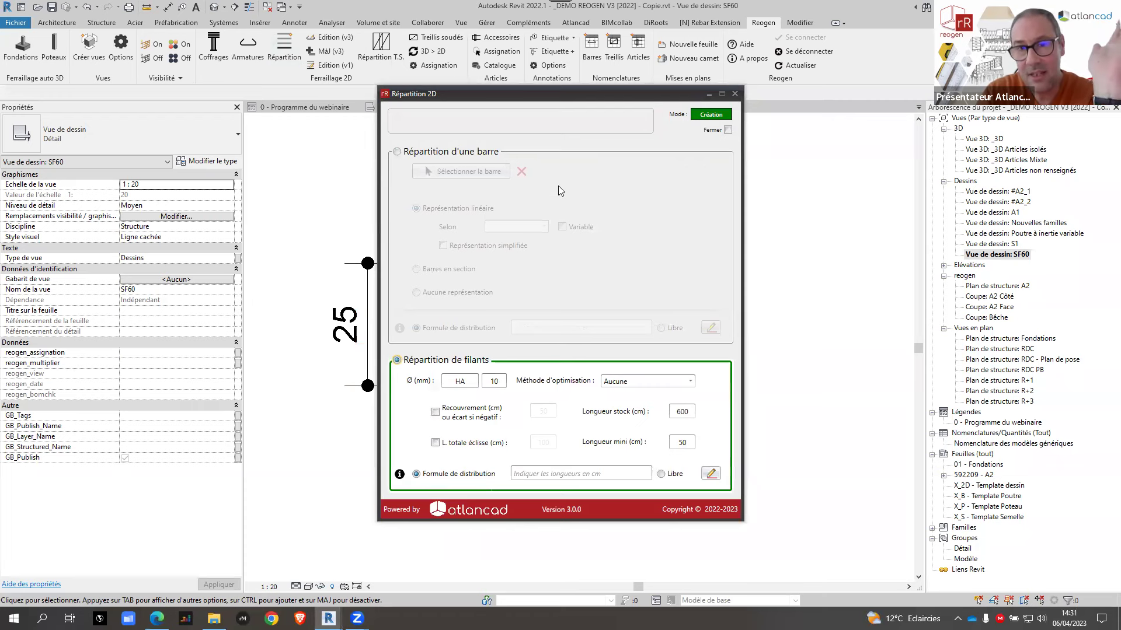
left_click_drag(549, 94, 552, 61)
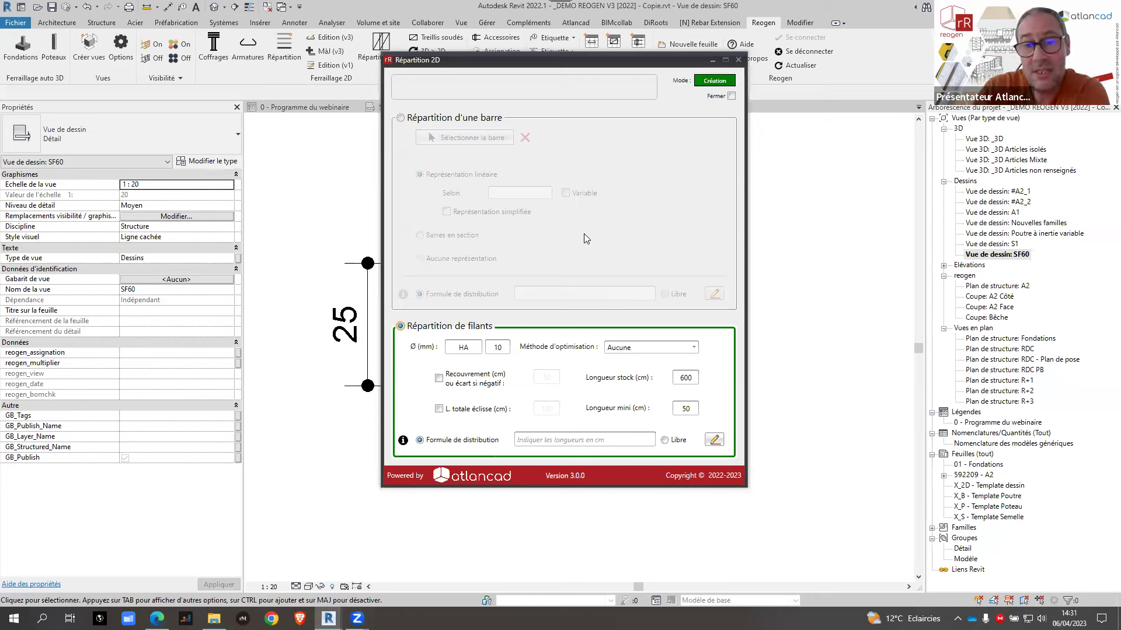
left_click(638, 349)
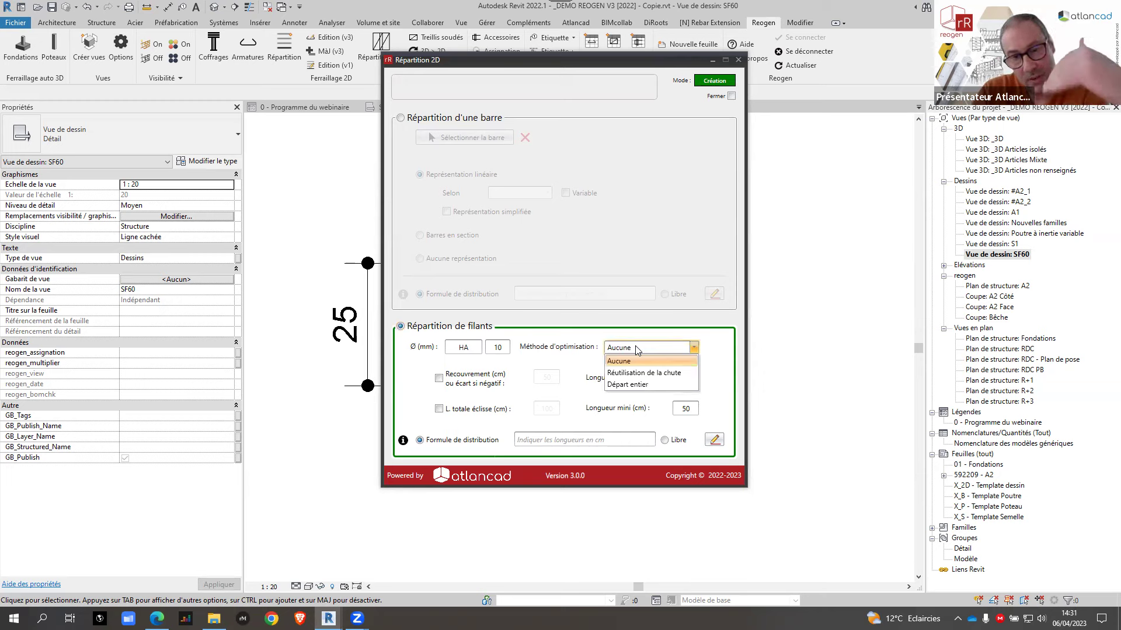
left_click(622, 385)
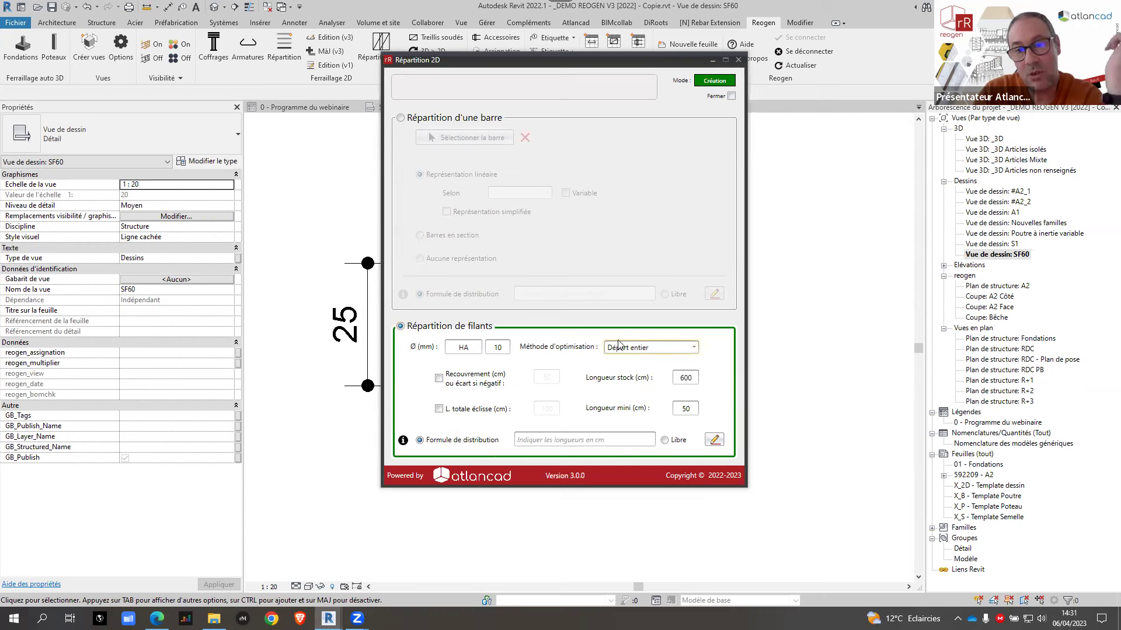
left_click(464, 383)
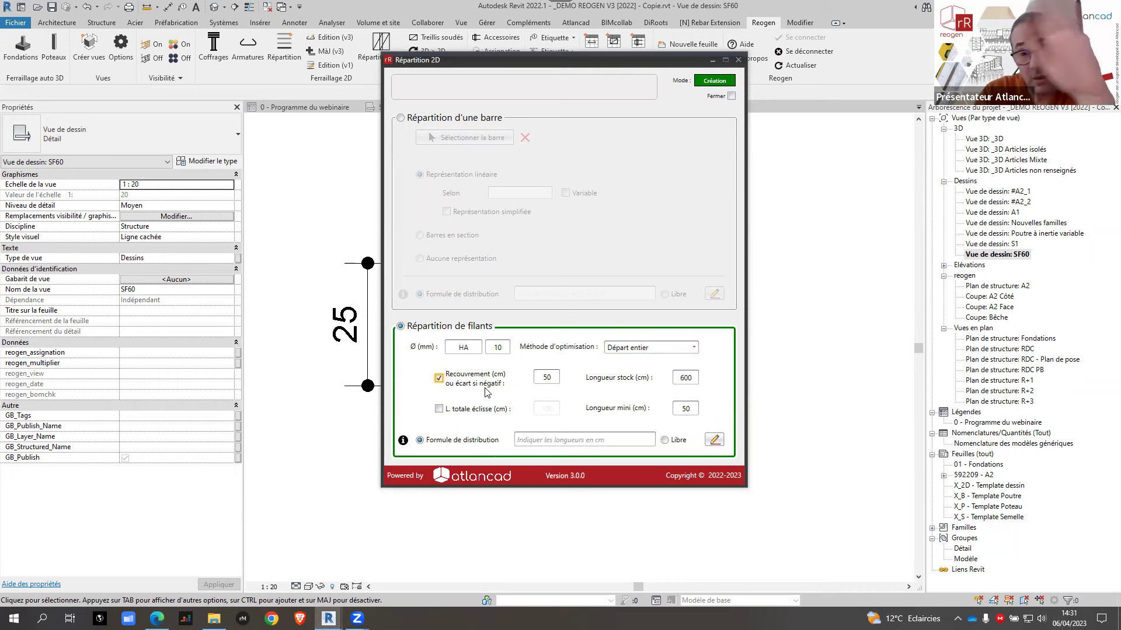
left_click(479, 407)
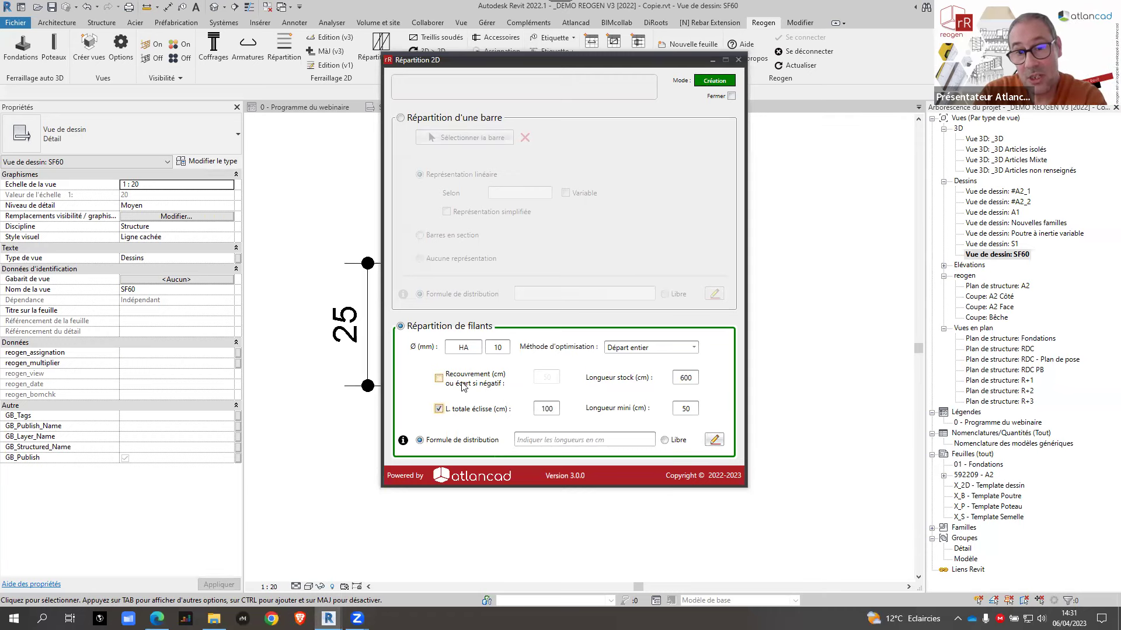
left_click(463, 385)
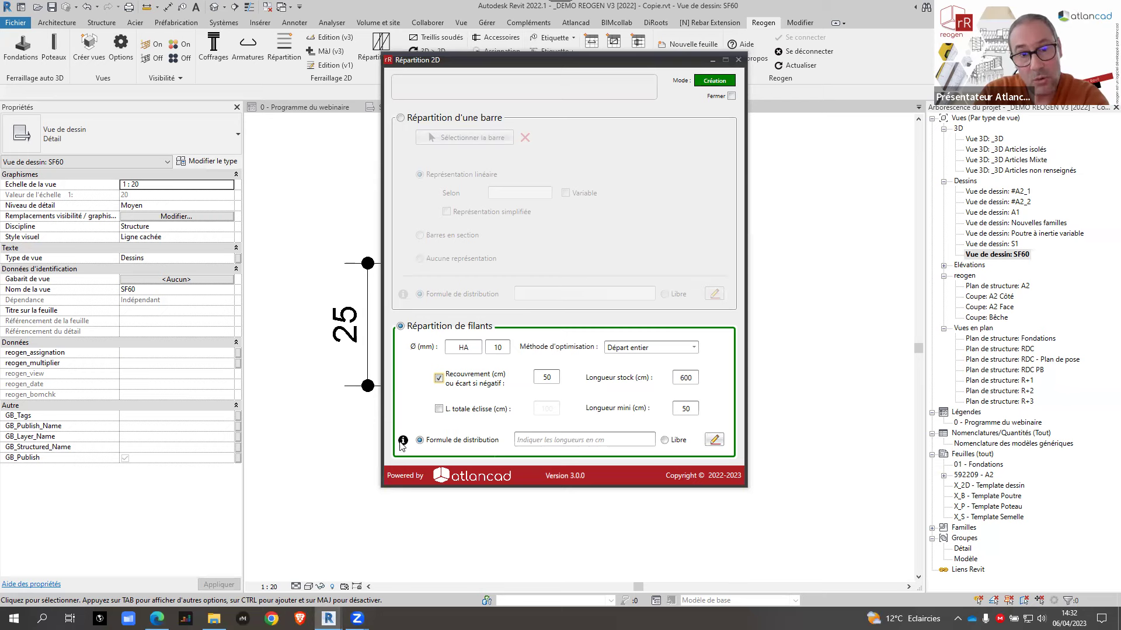
Step: Enter 0/#4/0 as the distribution formula for the longitudinal bars
mouse_move(403, 441)
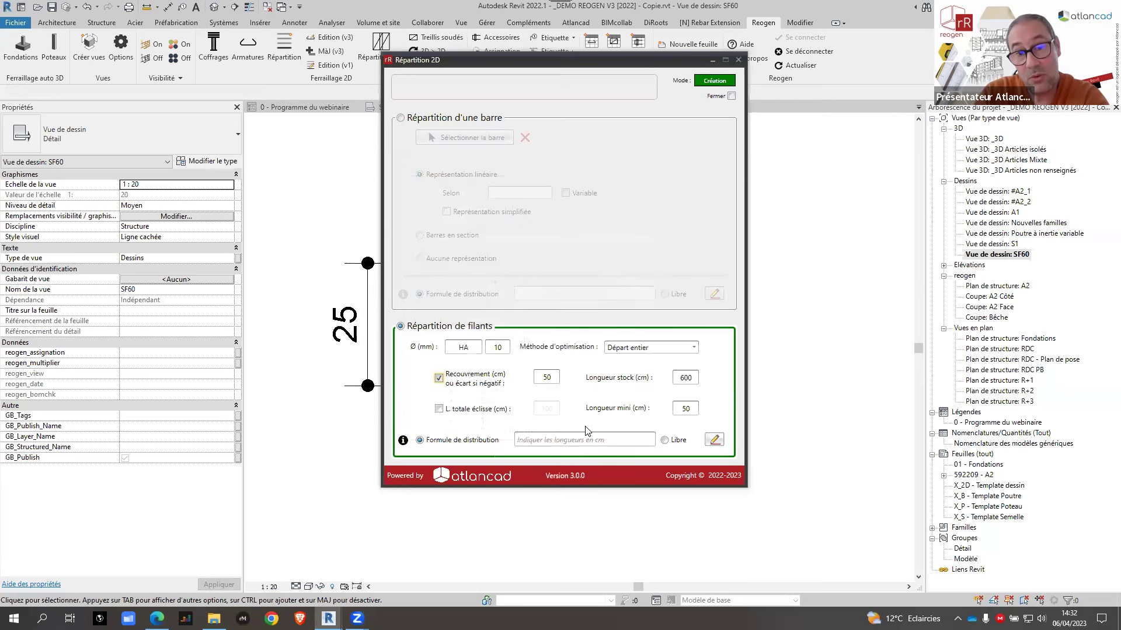
left_click(545, 439)
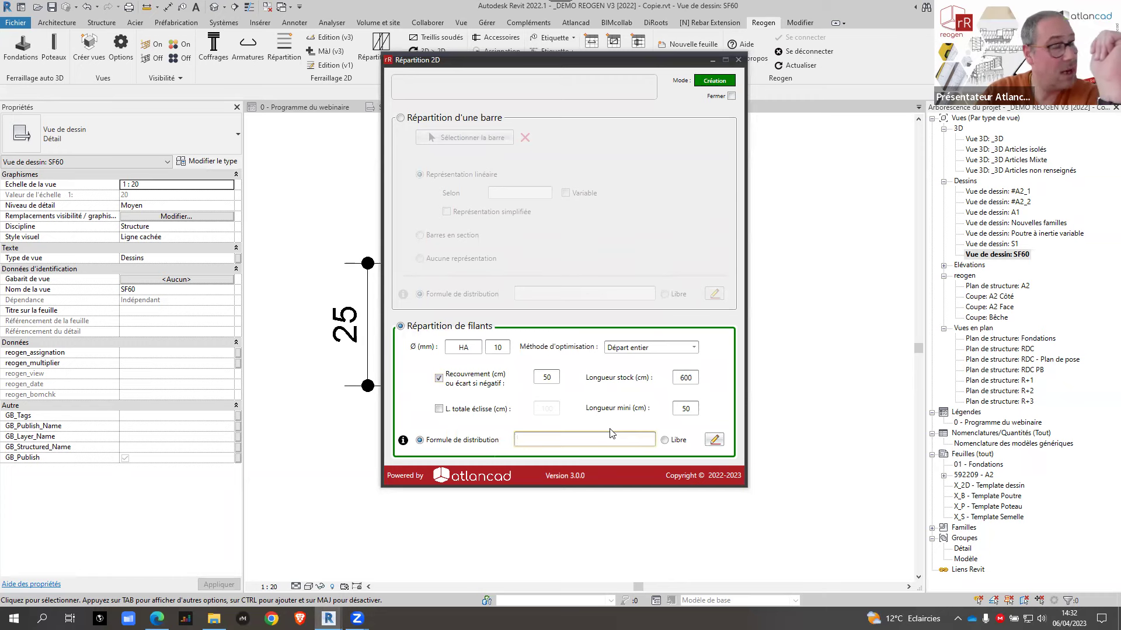
type("0/")
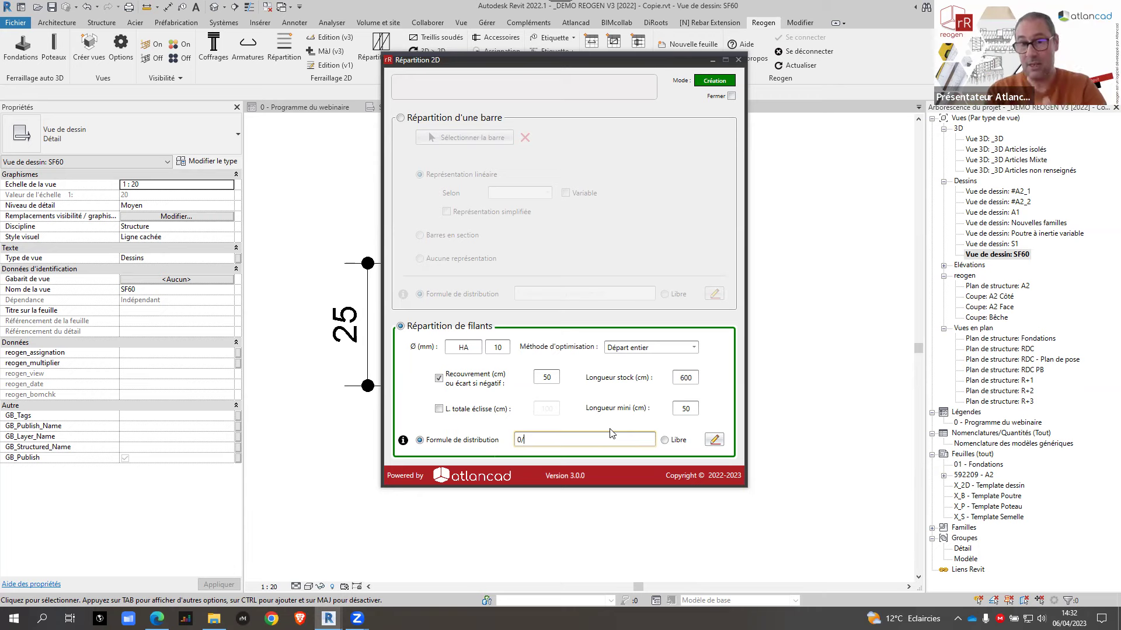
type("#")
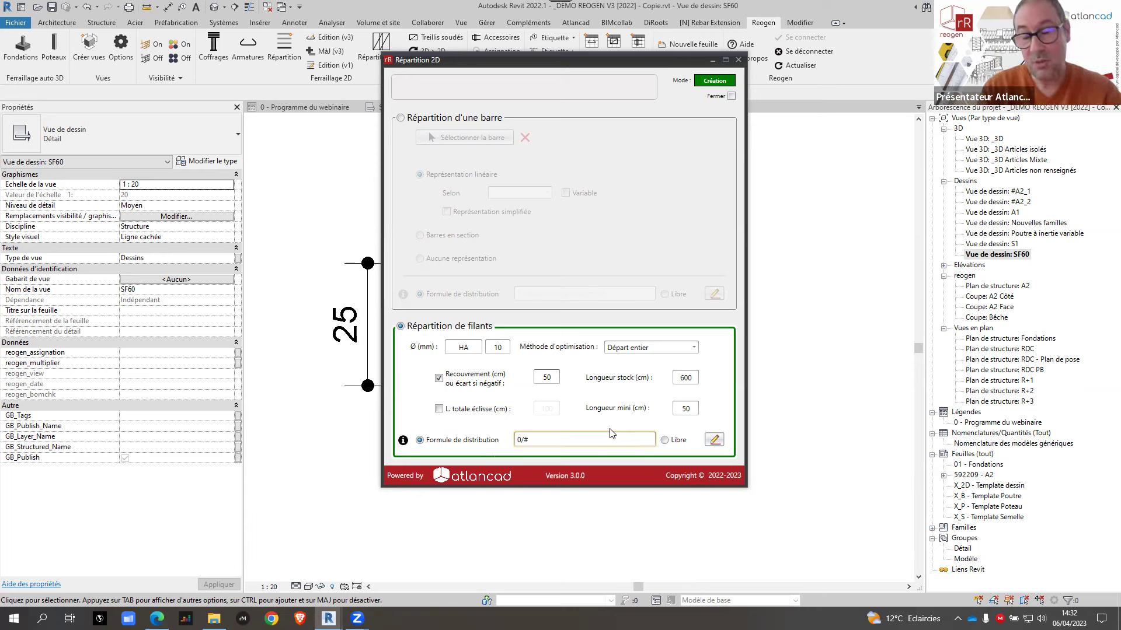
type("4")
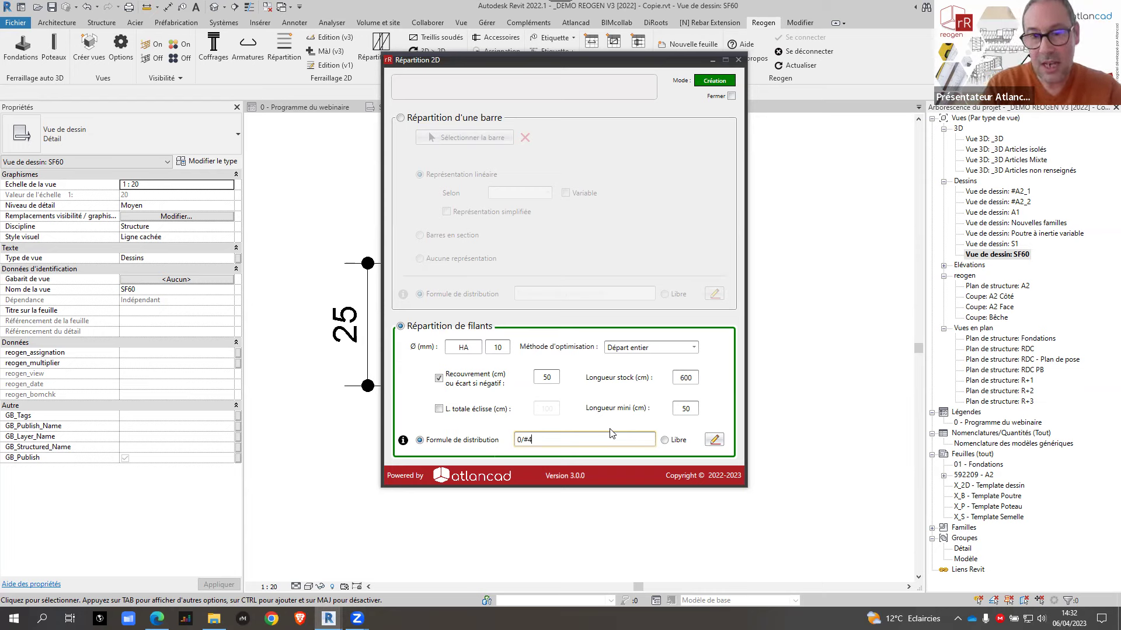
type("/0")
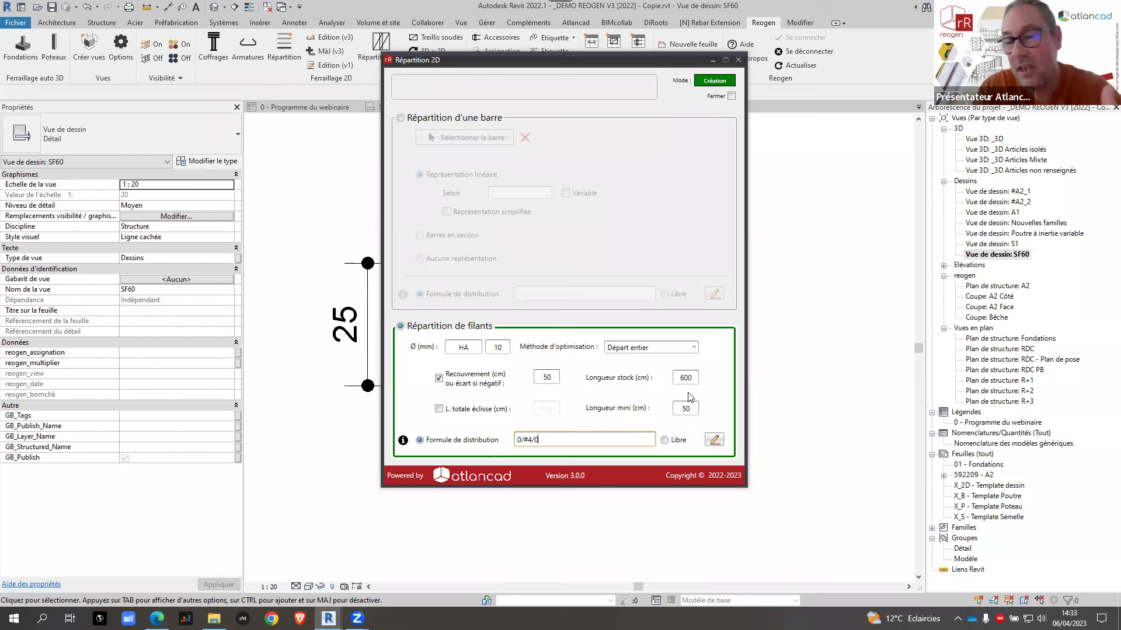
Step: Place the HA10 longitudinal bars along the inner face of the hooked bottom bar, between its two bends, using the SF60 footing as reference formwork
left_click(714, 440)
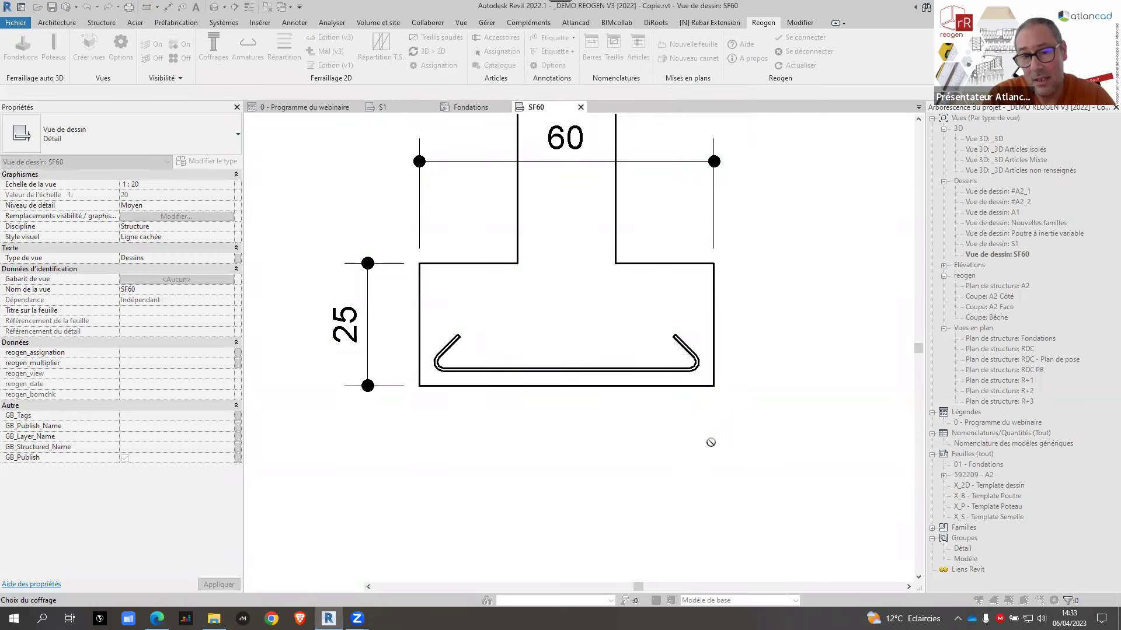
left_click(713, 349)
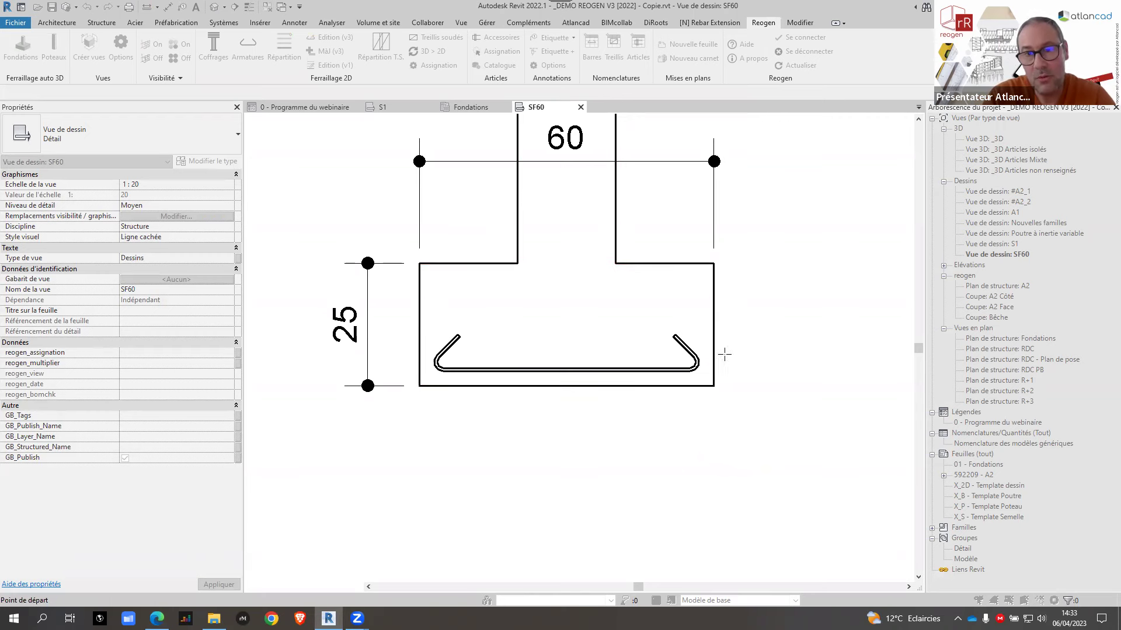
scroll(443, 359, "up", 8)
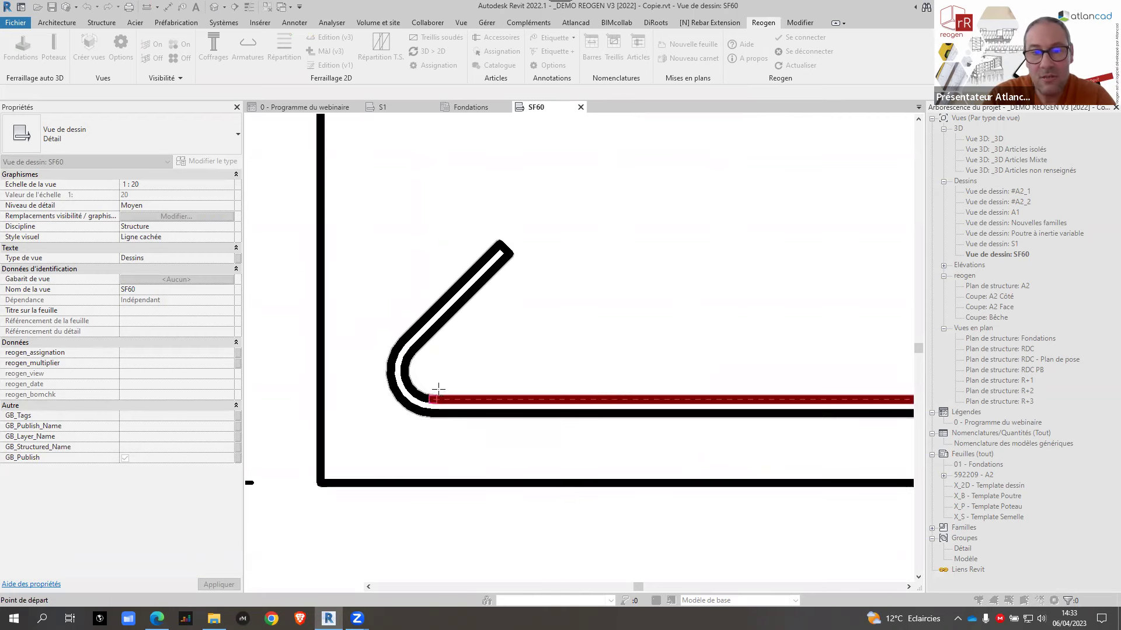
scroll(441, 390, "up", 2)
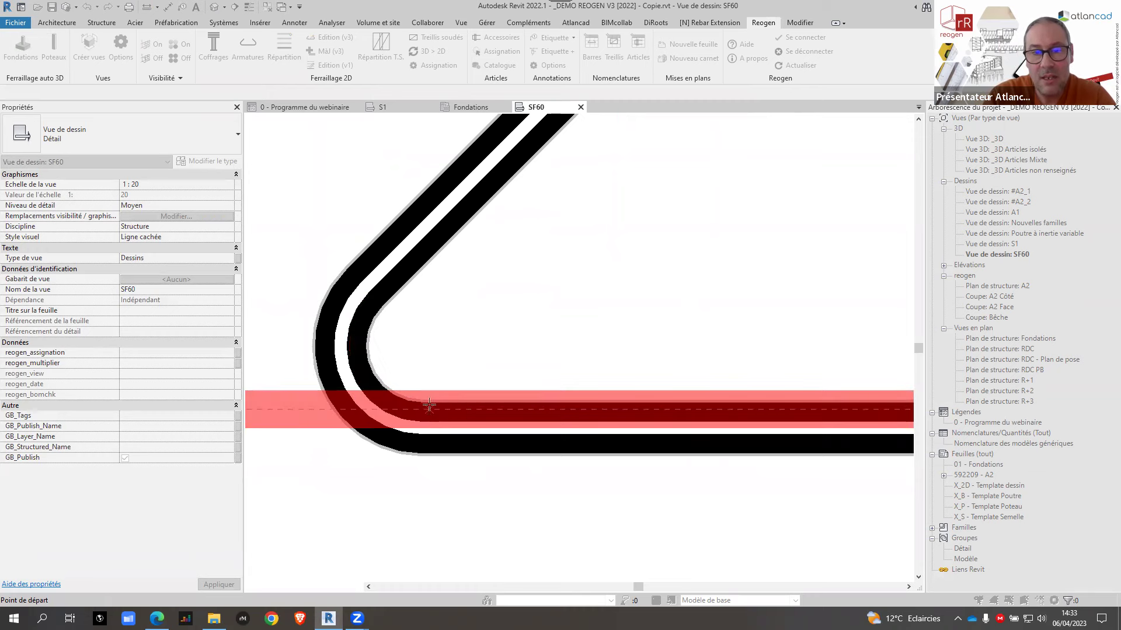
scroll(445, 362, "down", 5)
left_click(510, 365)
scroll(787, 381, "up", 5)
scroll(787, 381, "up", 1)
left_click(856, 425)
scroll(753, 394, "up", 2)
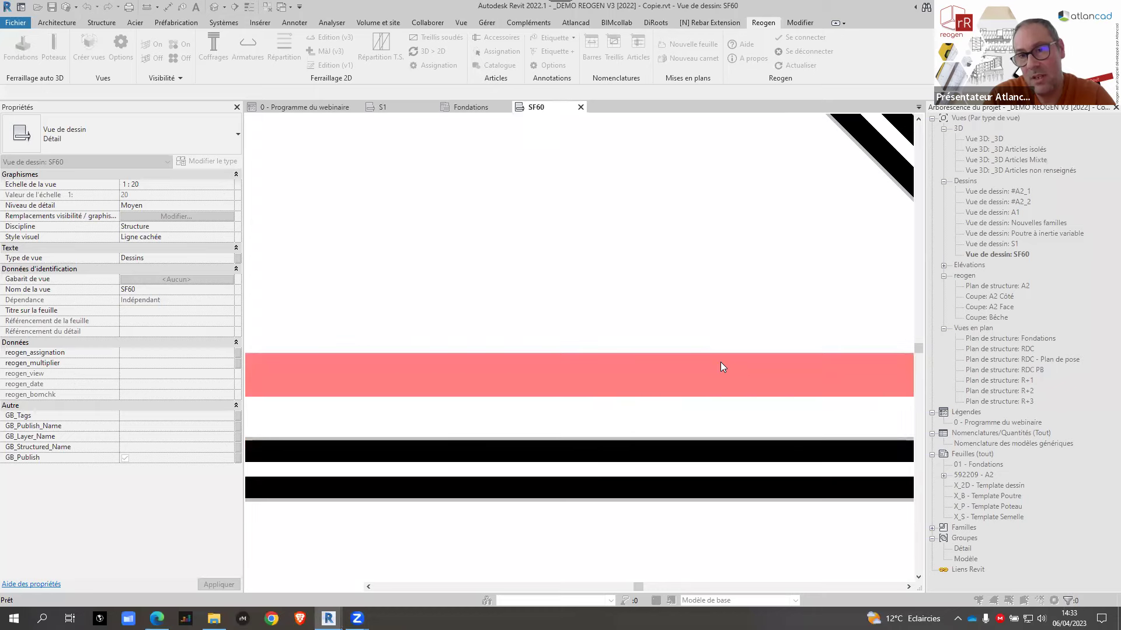
left_click(723, 368)
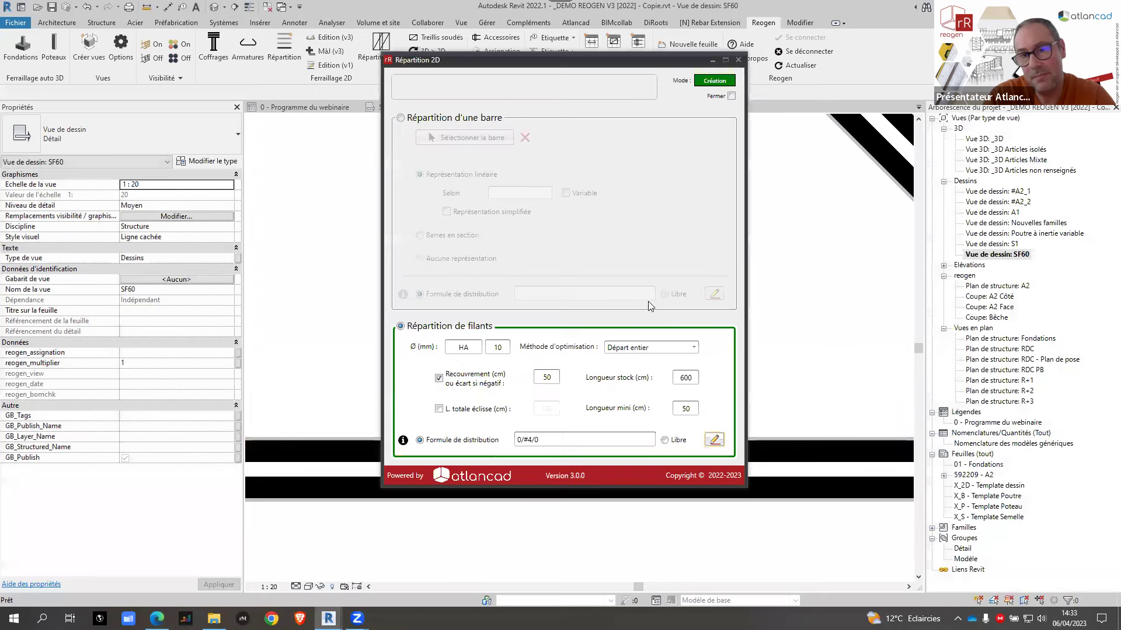
left_click(738, 59)
scroll(633, 292, "down", 3)
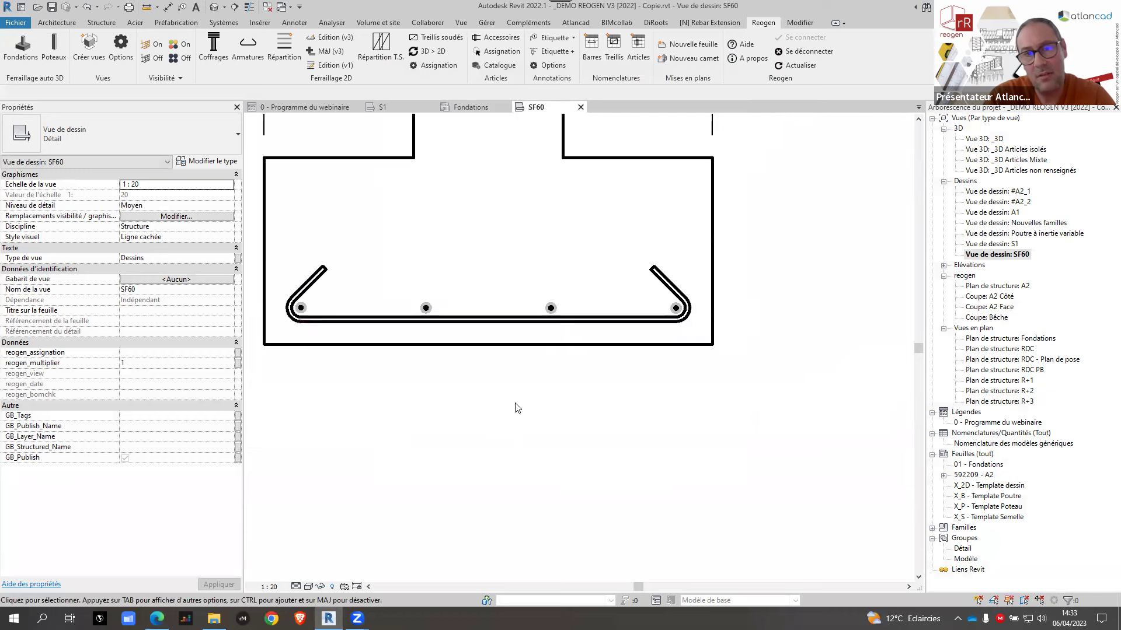
scroll(515, 405, "up", 1)
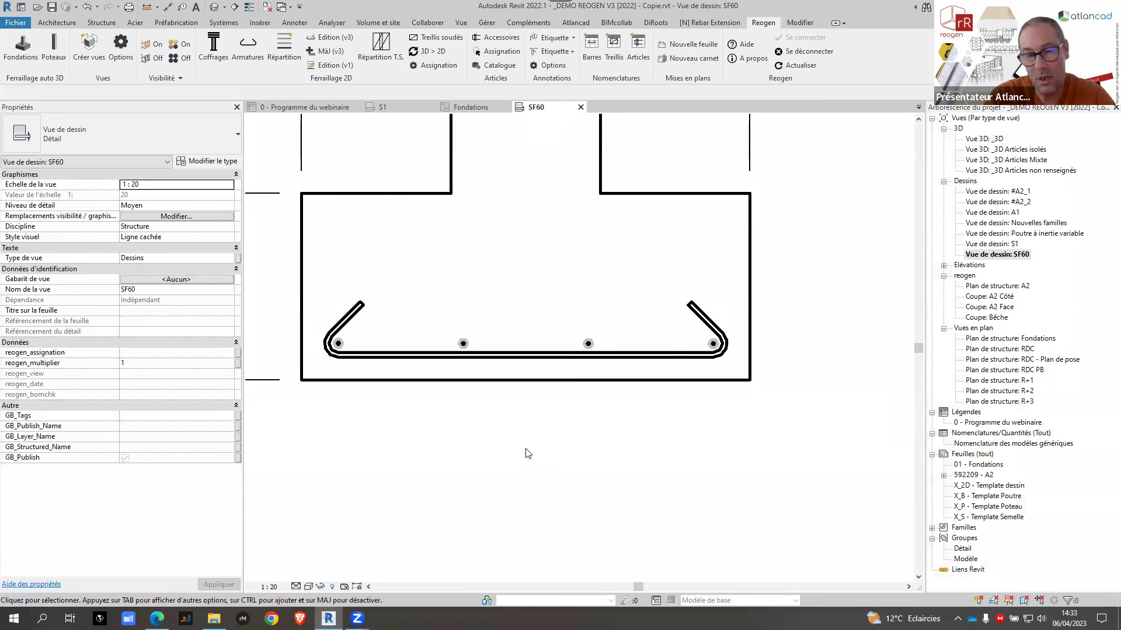
scroll(524, 450, "down", 3)
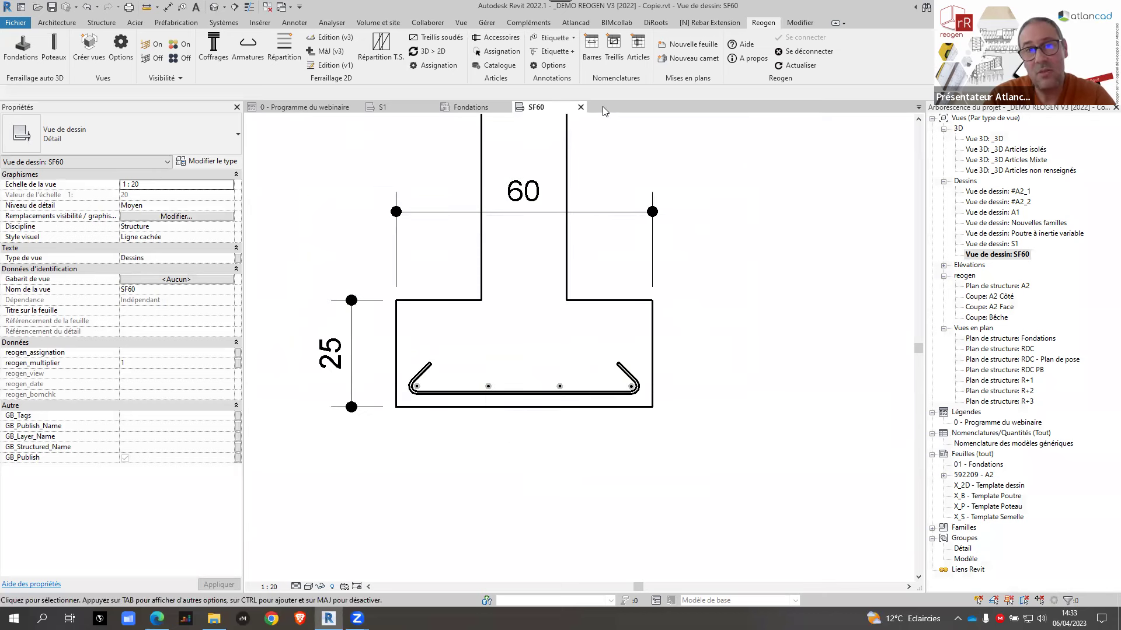
Step: Open the bar schedule (Nomenclature des barres) with all fields and search it for sf60
left_click(591, 57)
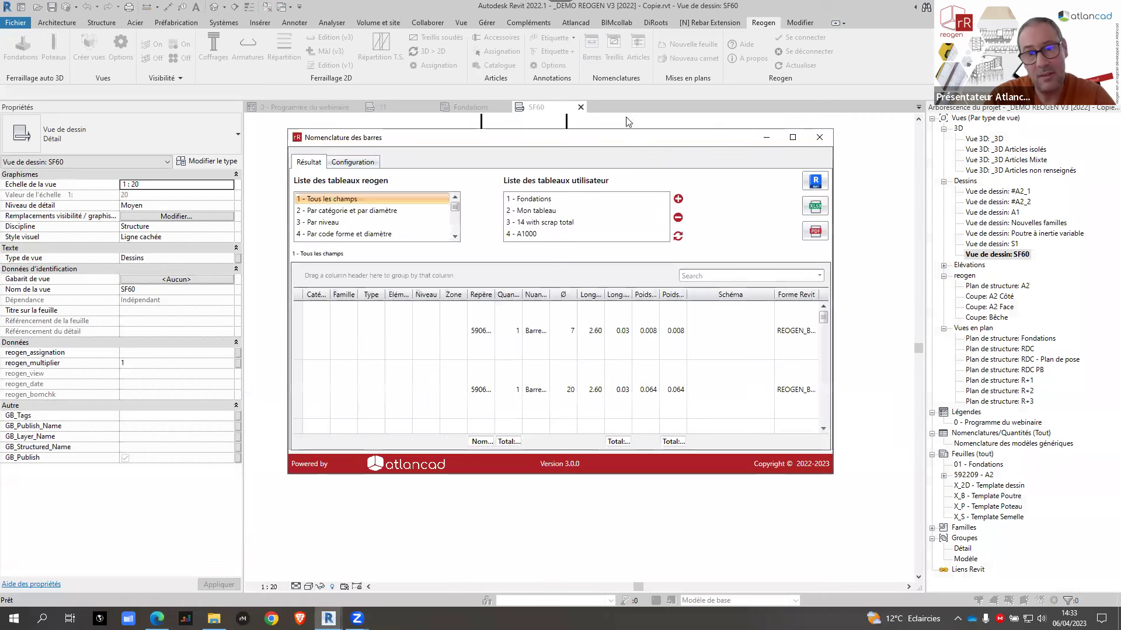
left_click(737, 272)
type("sf60")
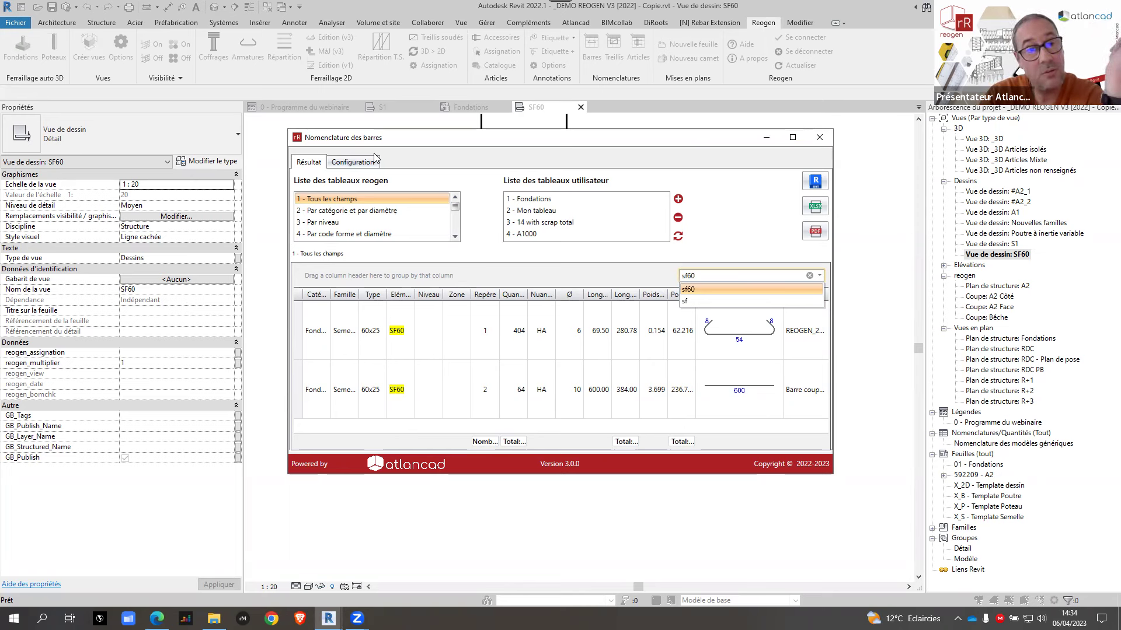
Step: Review the per-zone schedules Situation de pose, Optimisation and Récapitulatif des barres calepinées in the enlarged schedule window
left_click(457, 212)
left_click_drag(457, 211, 458, 242)
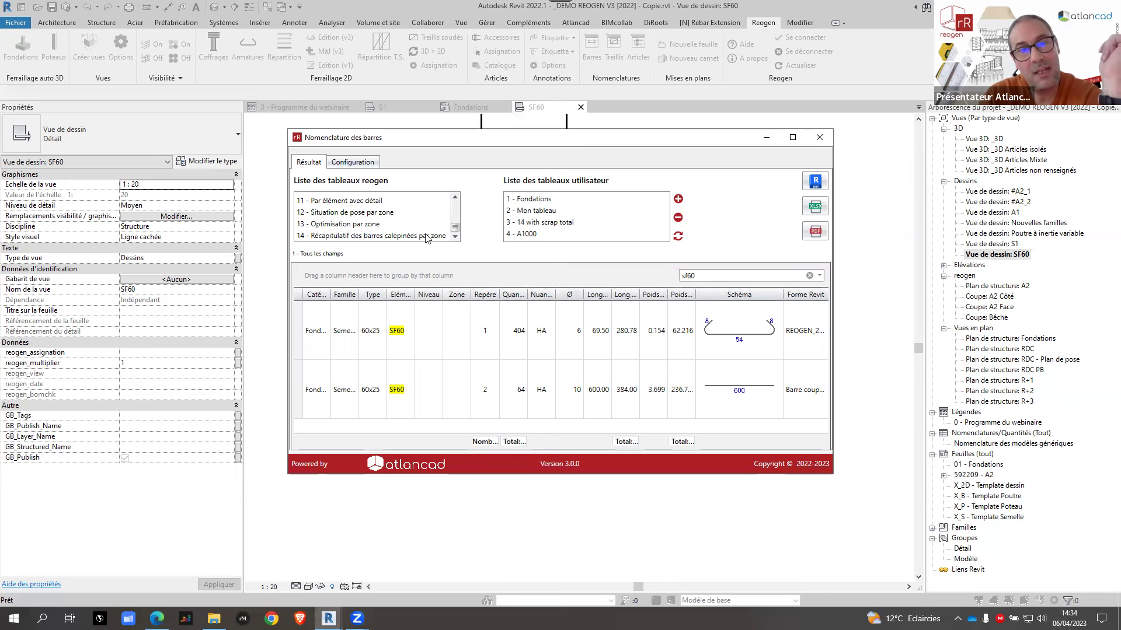
left_click(352, 214)
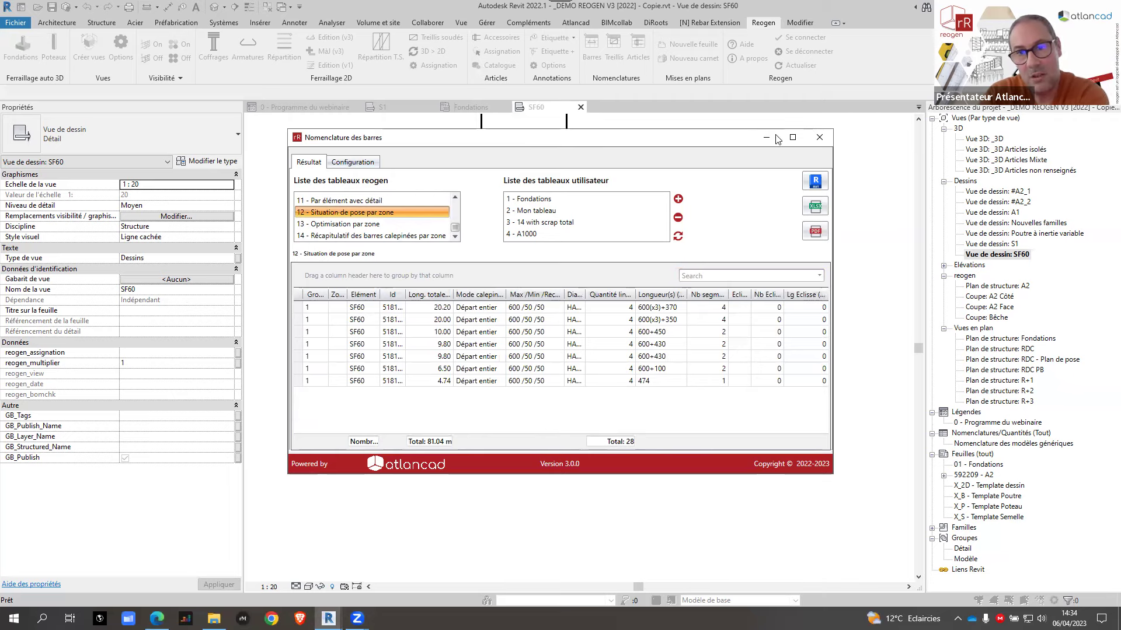
left_click(793, 139)
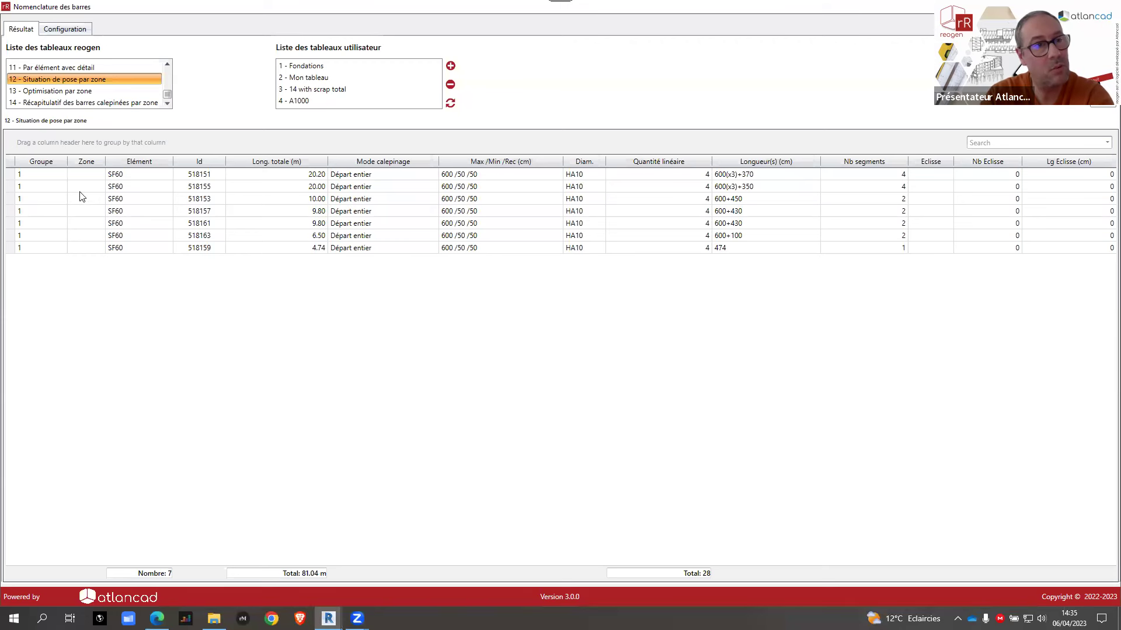
left_click(60, 91)
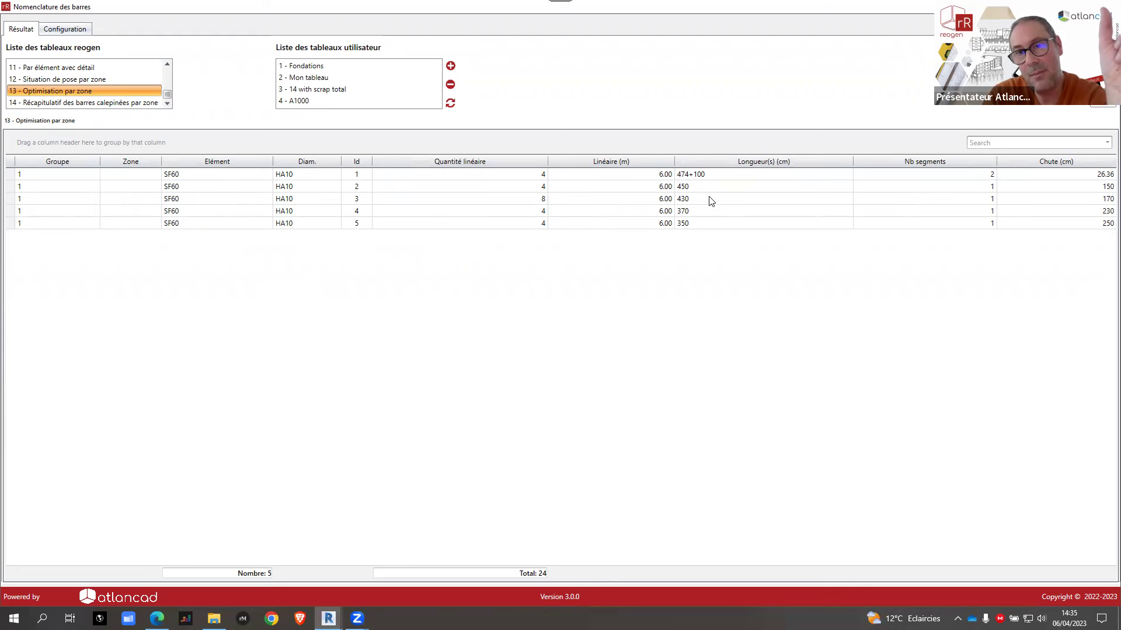
left_click(109, 103)
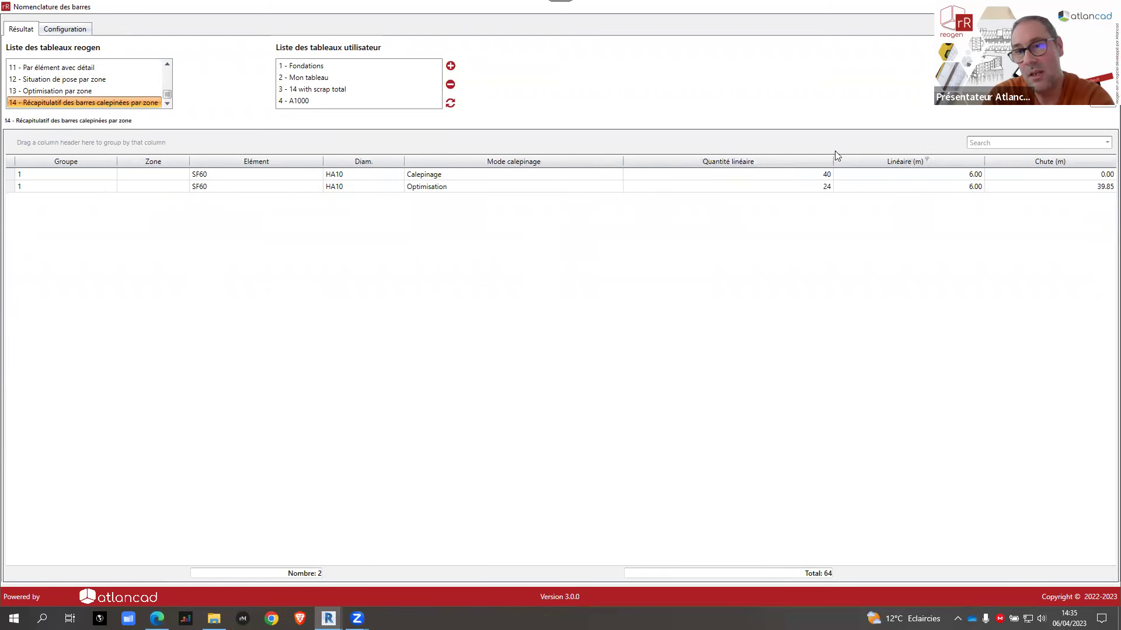
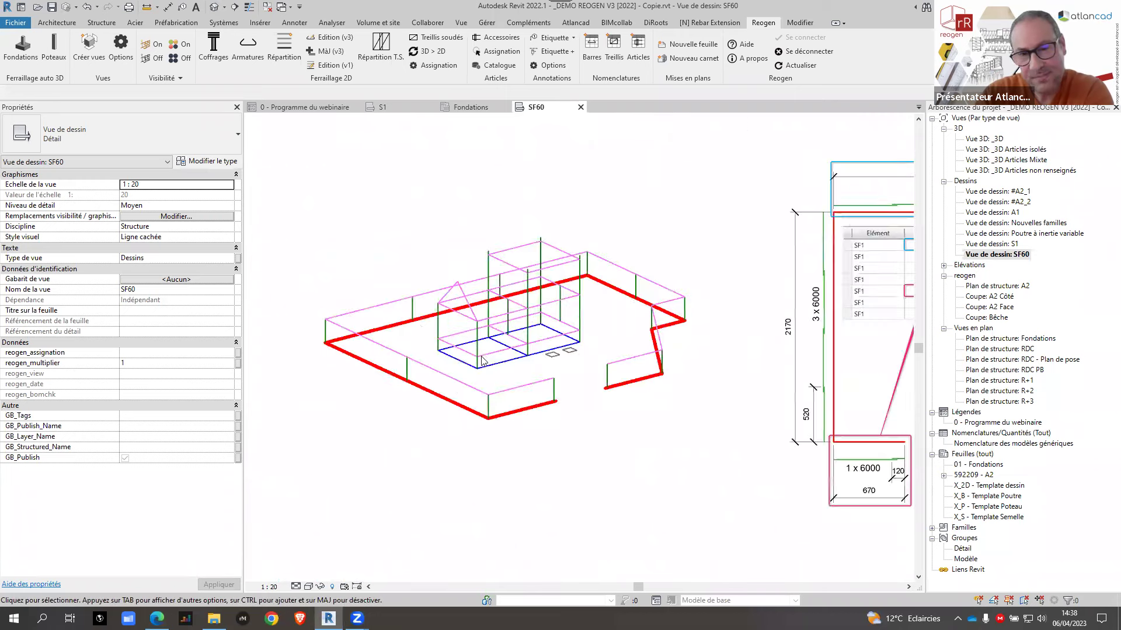
Step: Examine the 3D footing sketch and the example plan linking the SF1 footing lengths to their 6 m bar segments
middle_click_drag(565, 366, 614, 397)
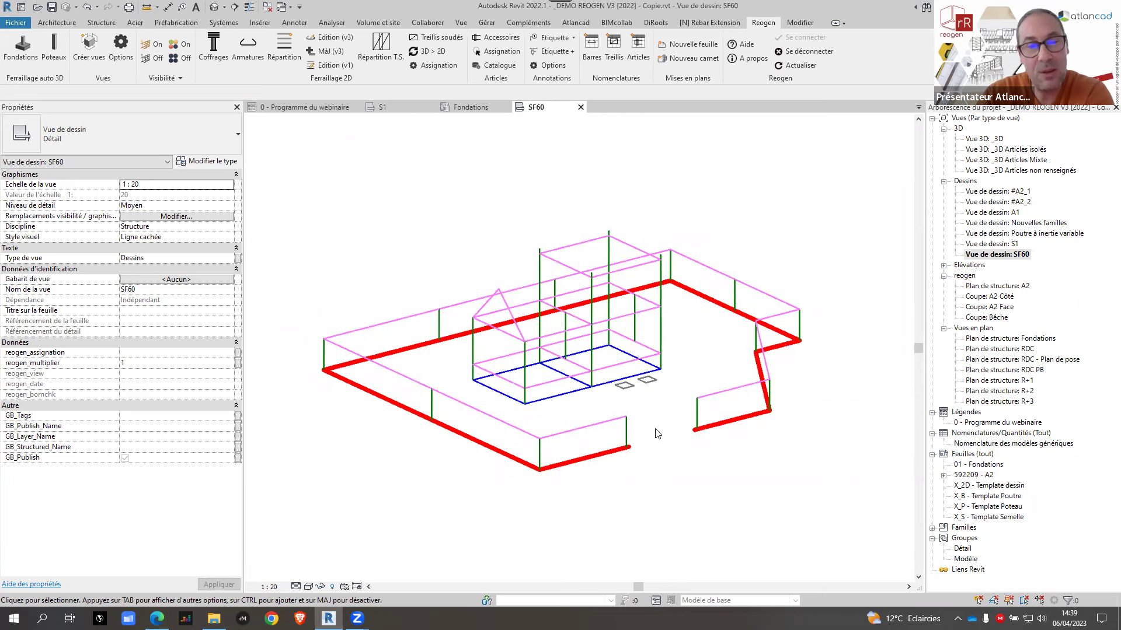
scroll(723, 366, "down", 2)
middle_click_drag(708, 362, 421, 318)
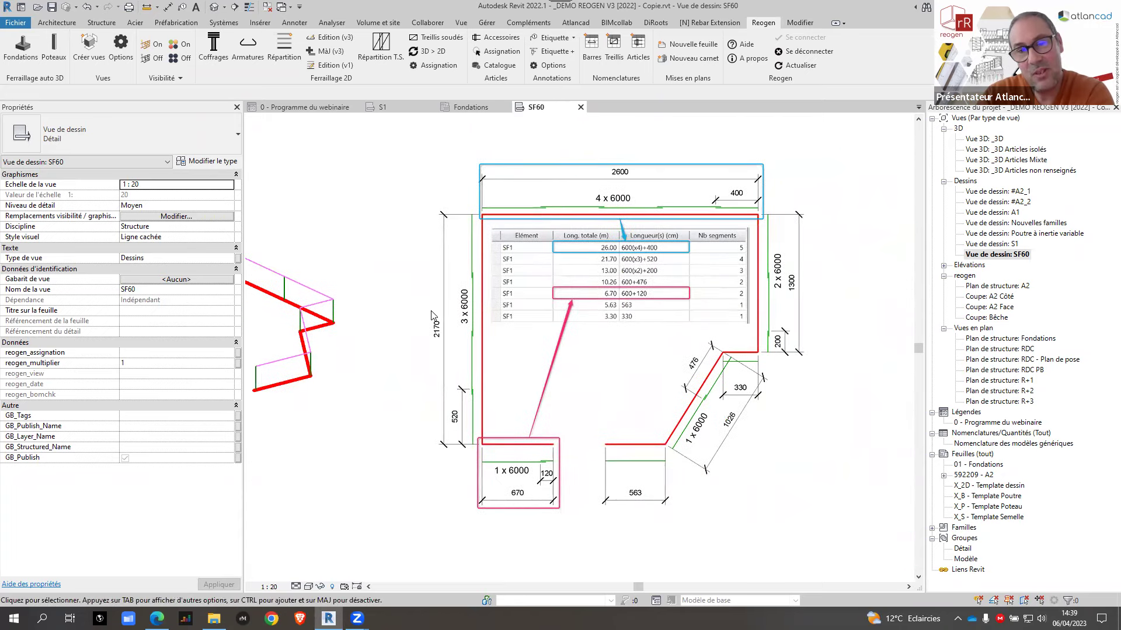
scroll(434, 315, "down", 1)
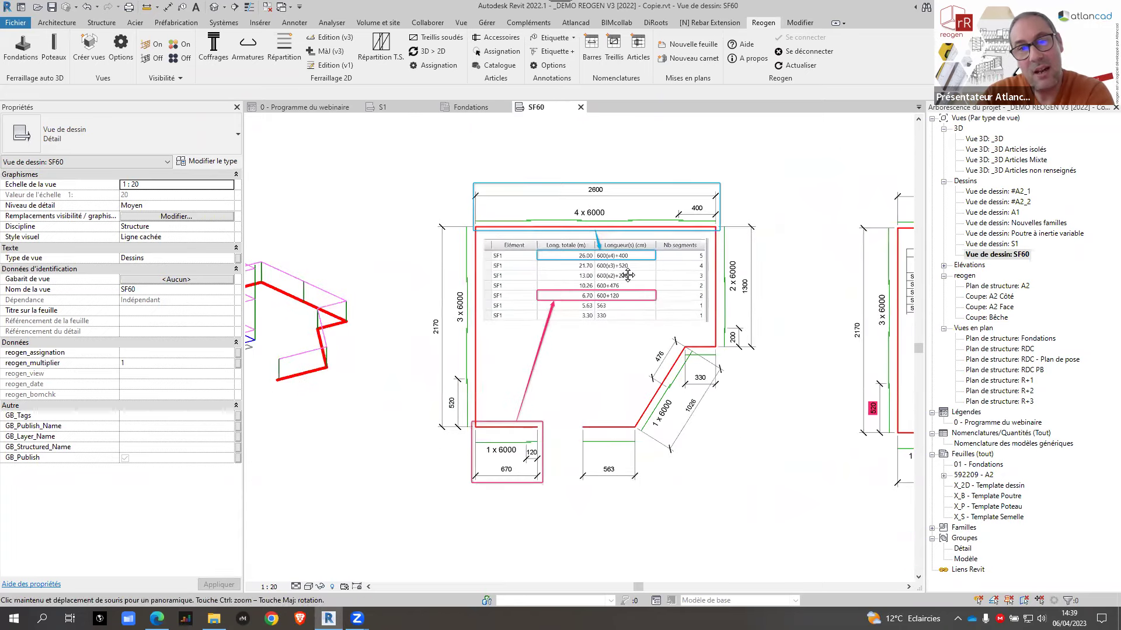
middle_click_drag(623, 269, 620, 274)
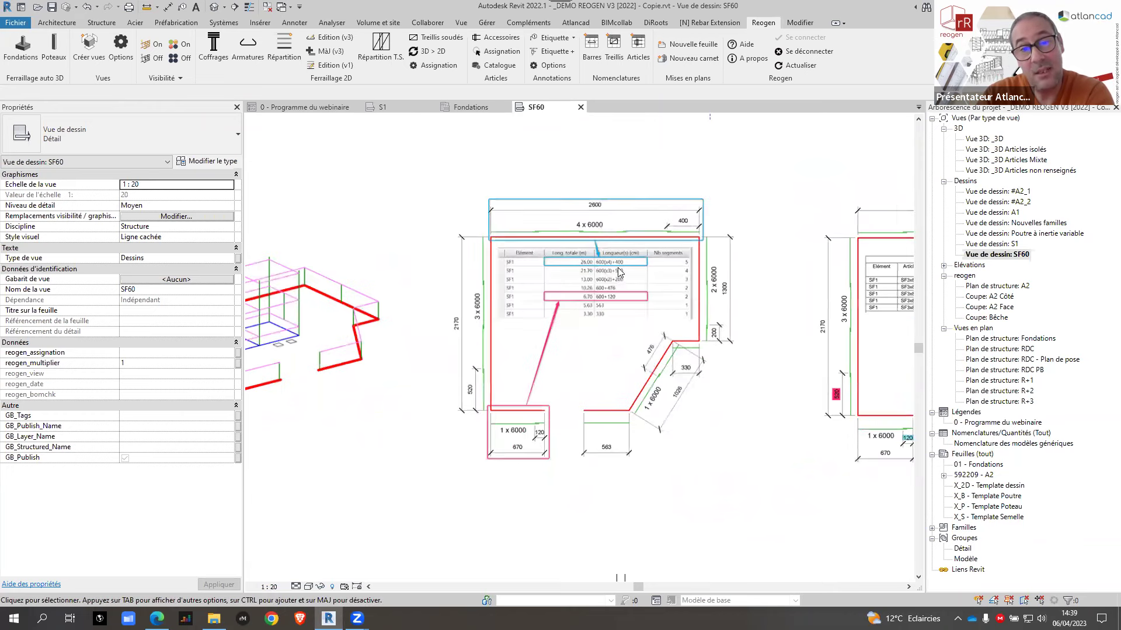
scroll(619, 272, "up", 2)
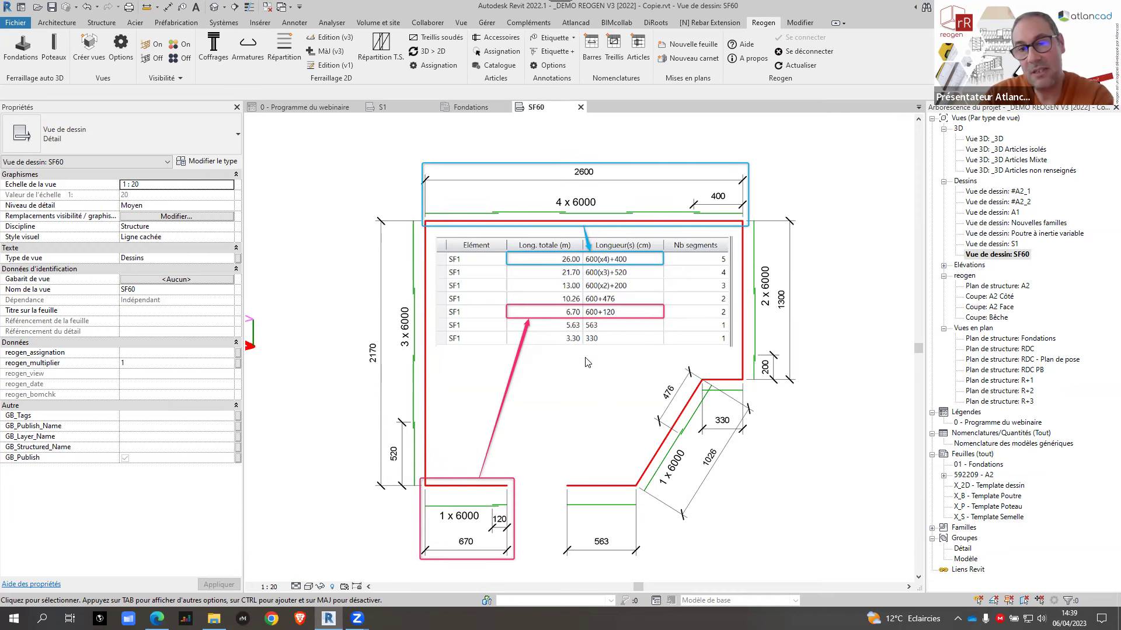
scroll(587, 362, "down", 1)
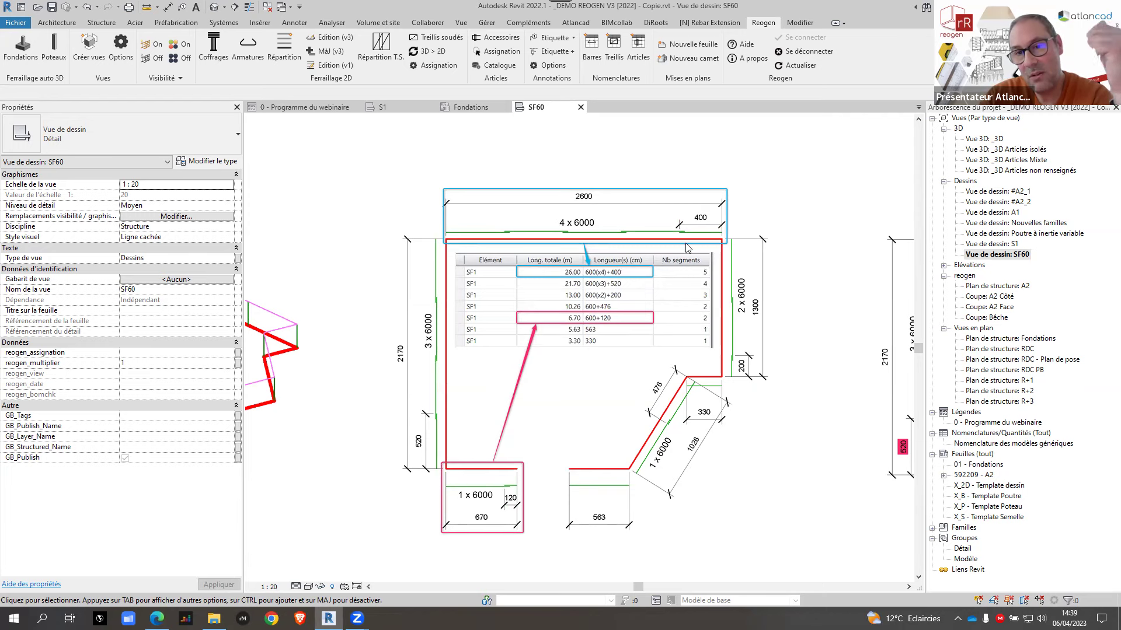
Step: Examine the colour-coded Optimisation par zone example plan and return to the 0 - Programme du webinaire legend
scroll(620, 284, "down", 2)
scroll(592, 338, "up", 2)
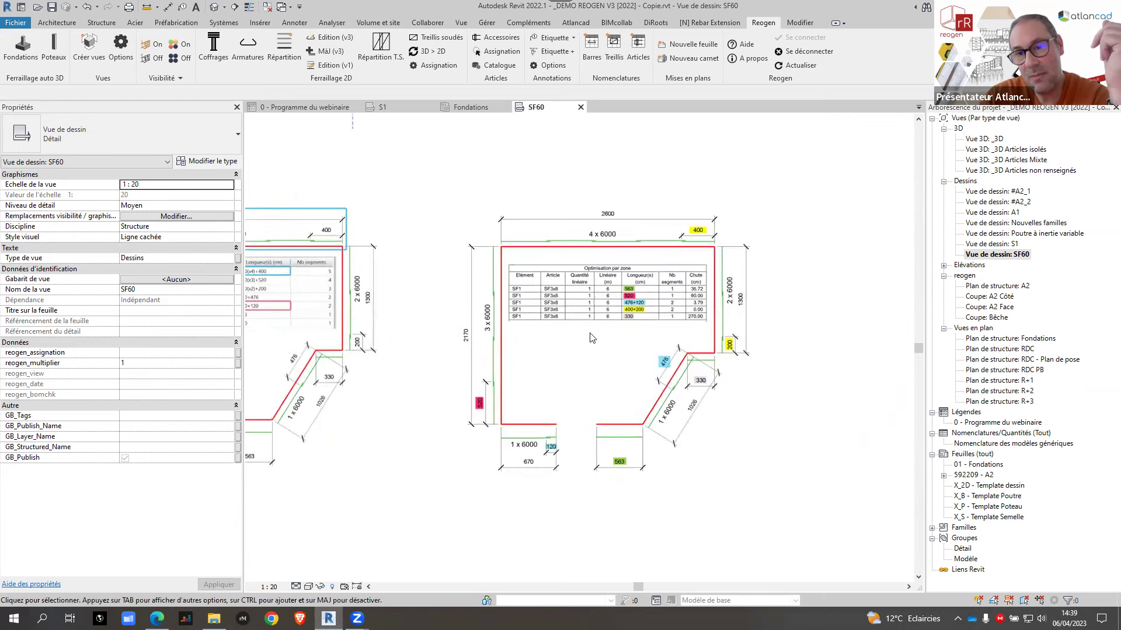
scroll(603, 394, "up", 1)
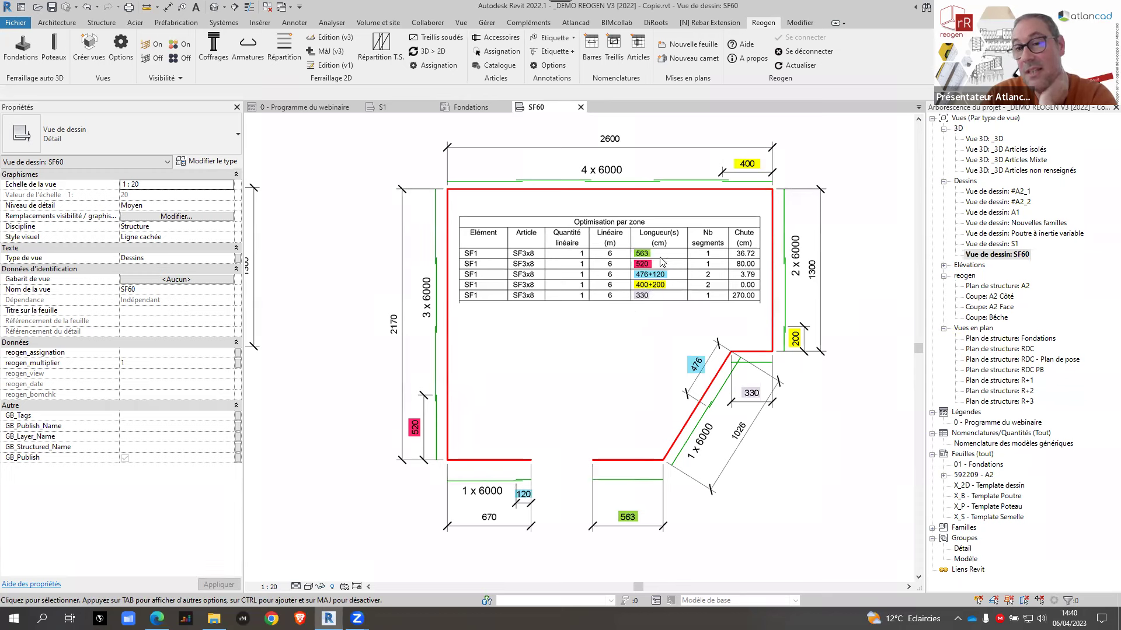
scroll(643, 297, "down", 4)
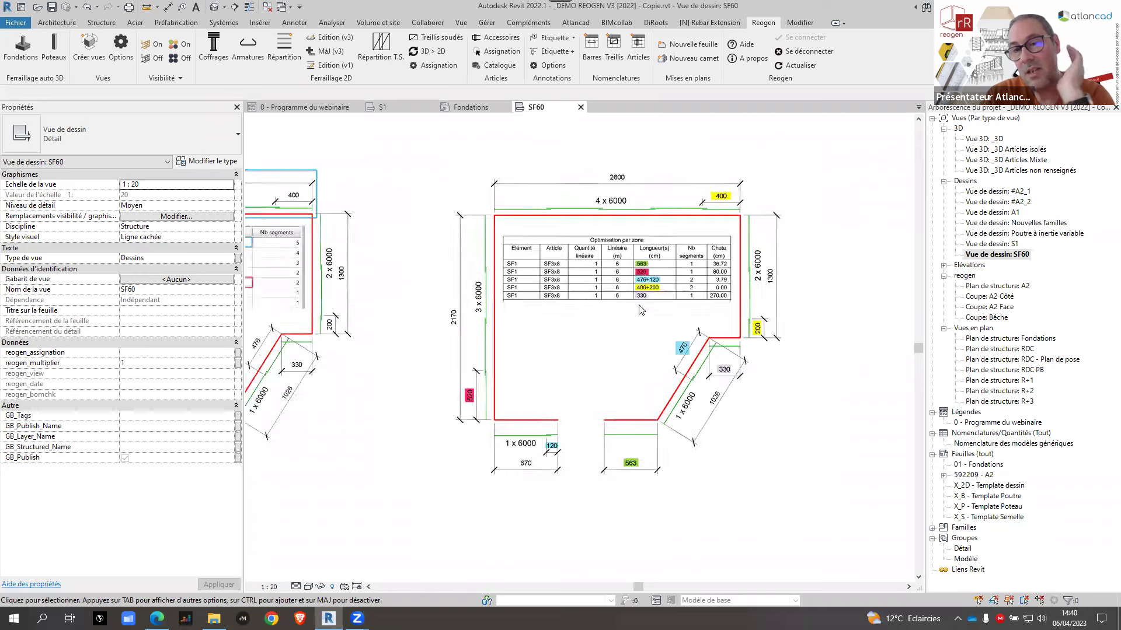
scroll(645, 301, "down", 2)
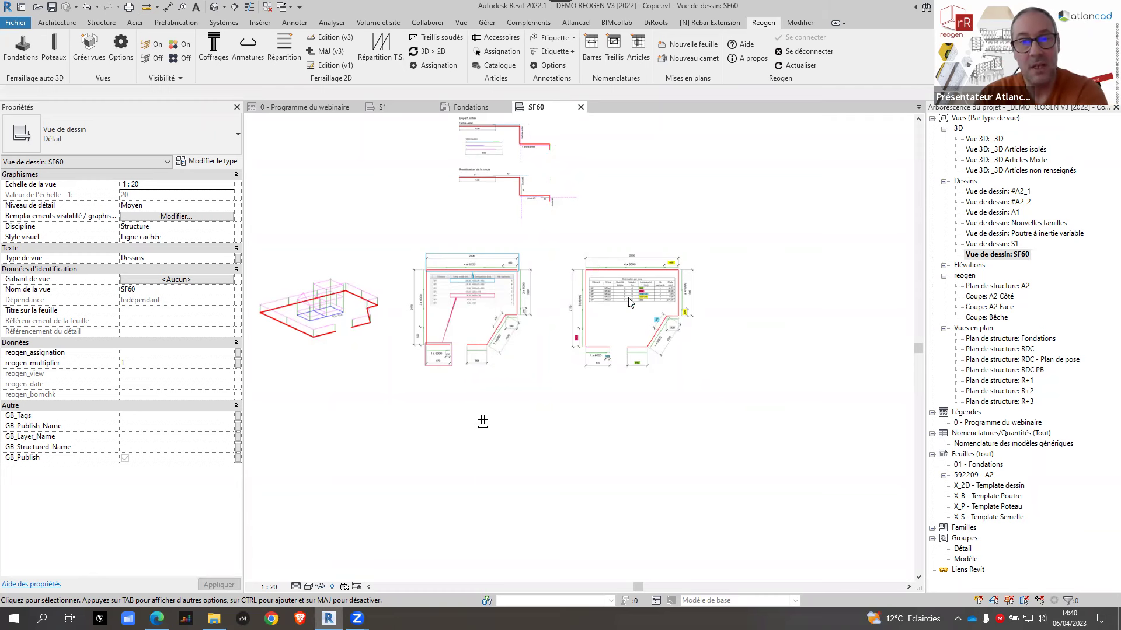
middle_click_drag(428, 255, 507, 298)
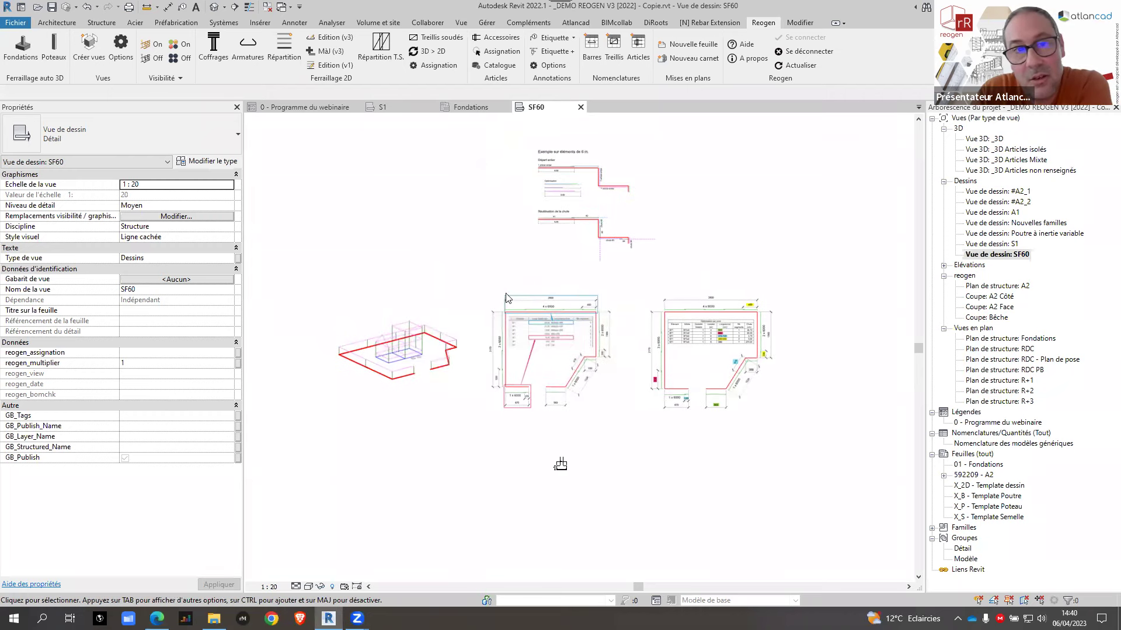
left_click(304, 107)
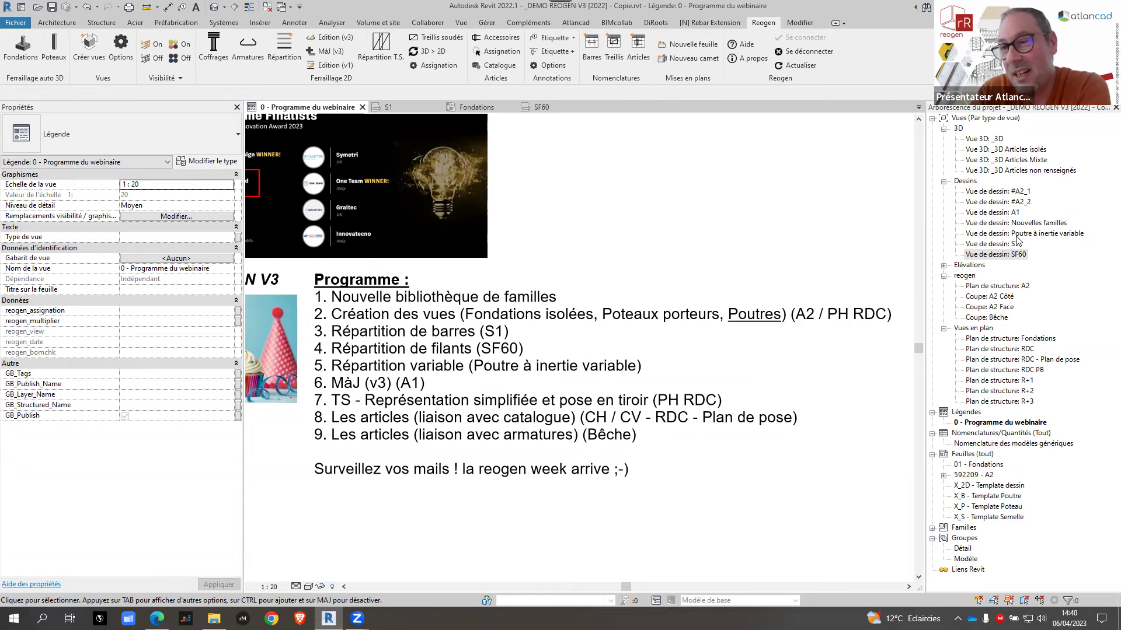
Step: Open the drafting view Poutre à inertie variable, dismissing the save reminder without saving
double_click(1019, 234)
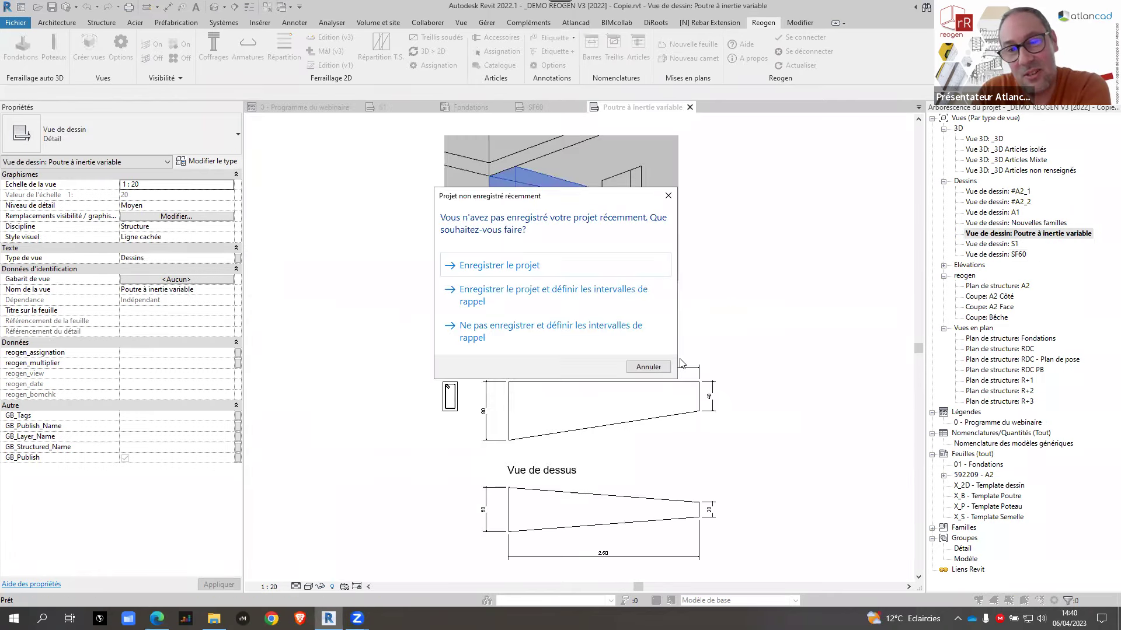
left_click(648, 367)
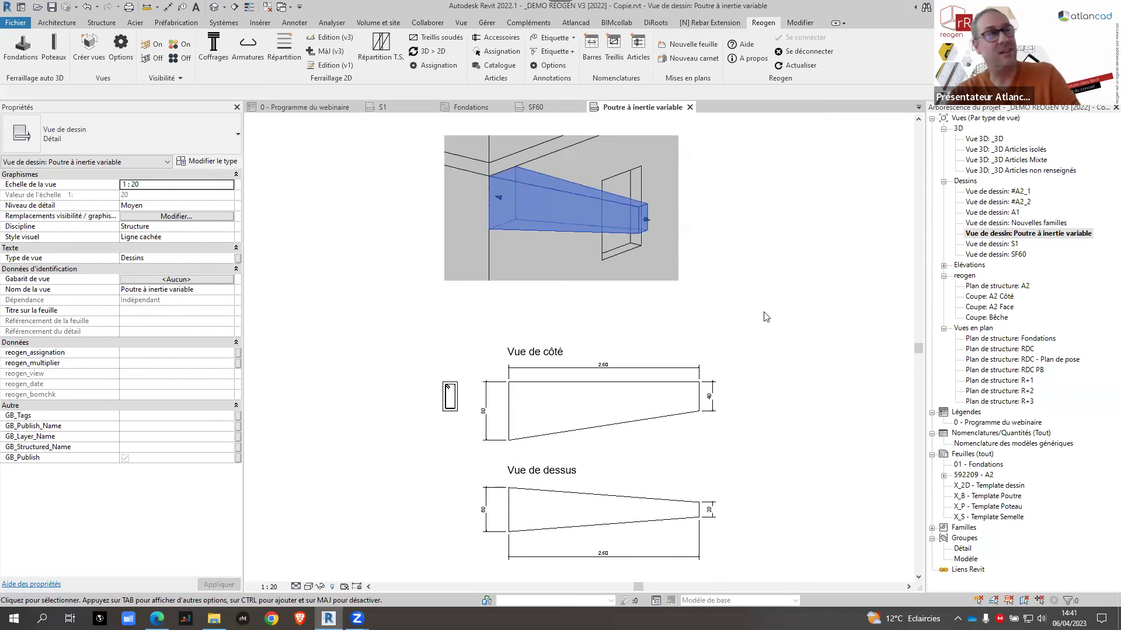
middle_click_drag(726, 250, 694, 147)
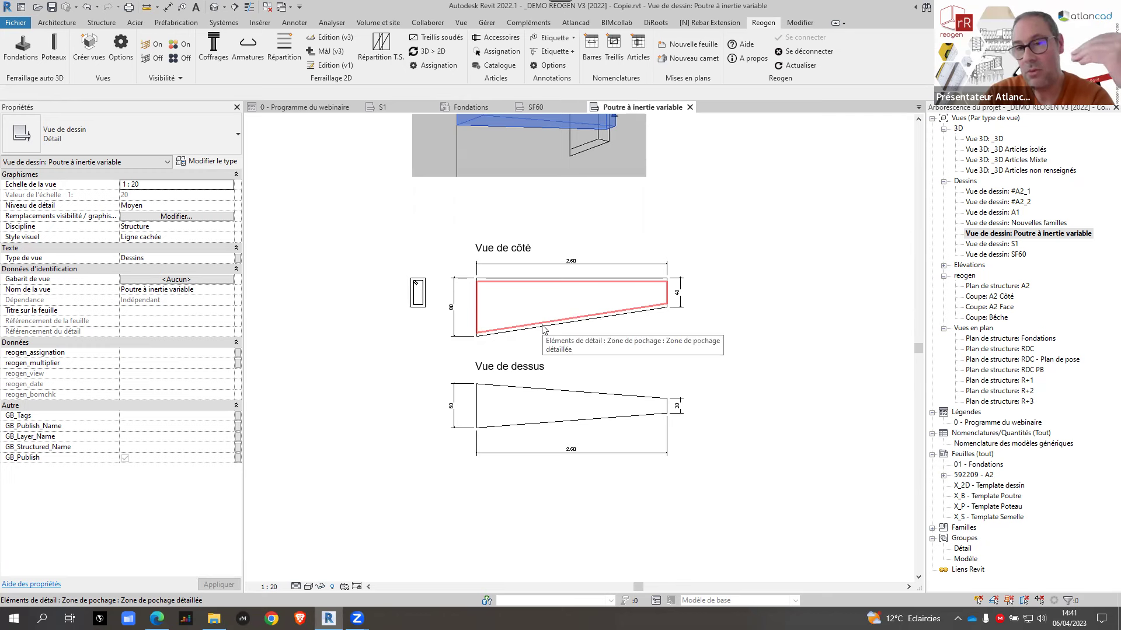
left_click(283, 52)
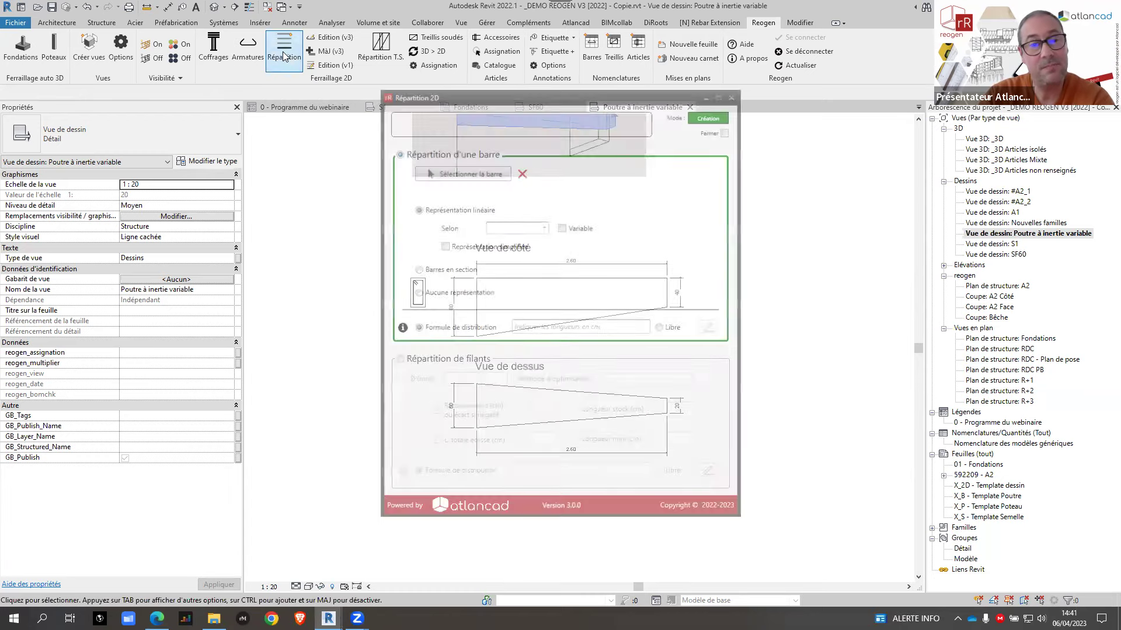
left_click(447, 175)
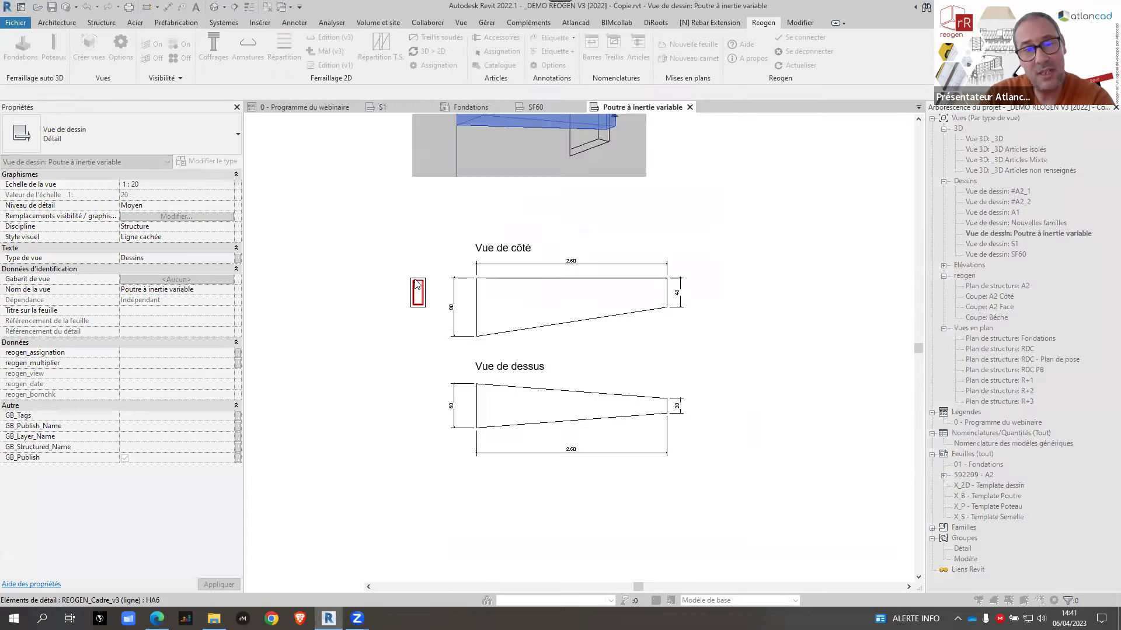
left_click(417, 286)
left_click(518, 227)
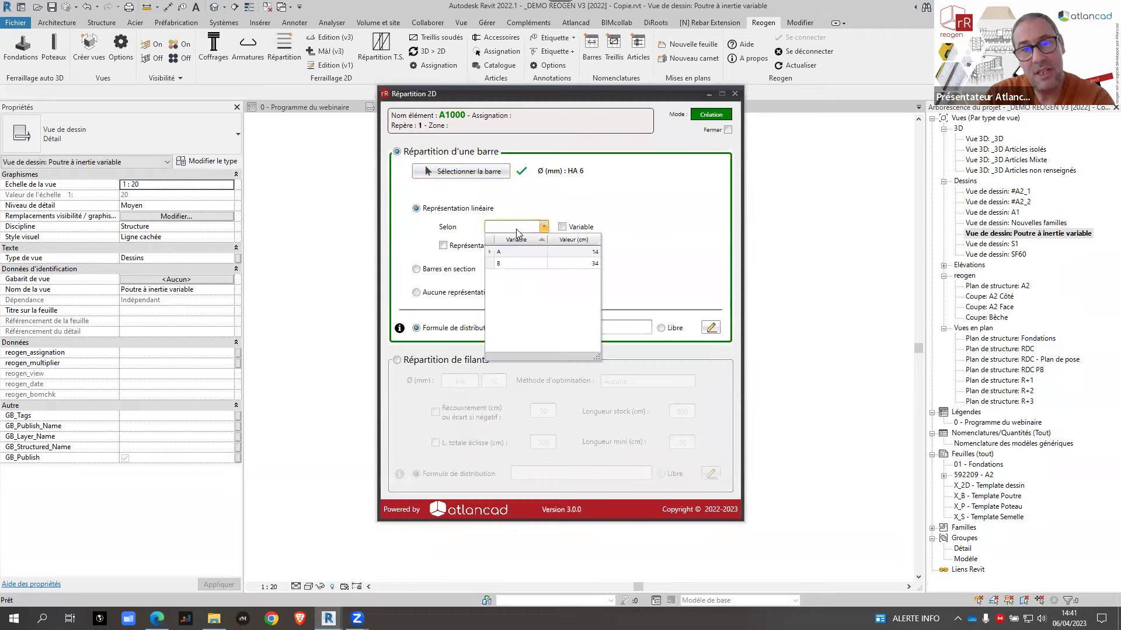
left_click(518, 263)
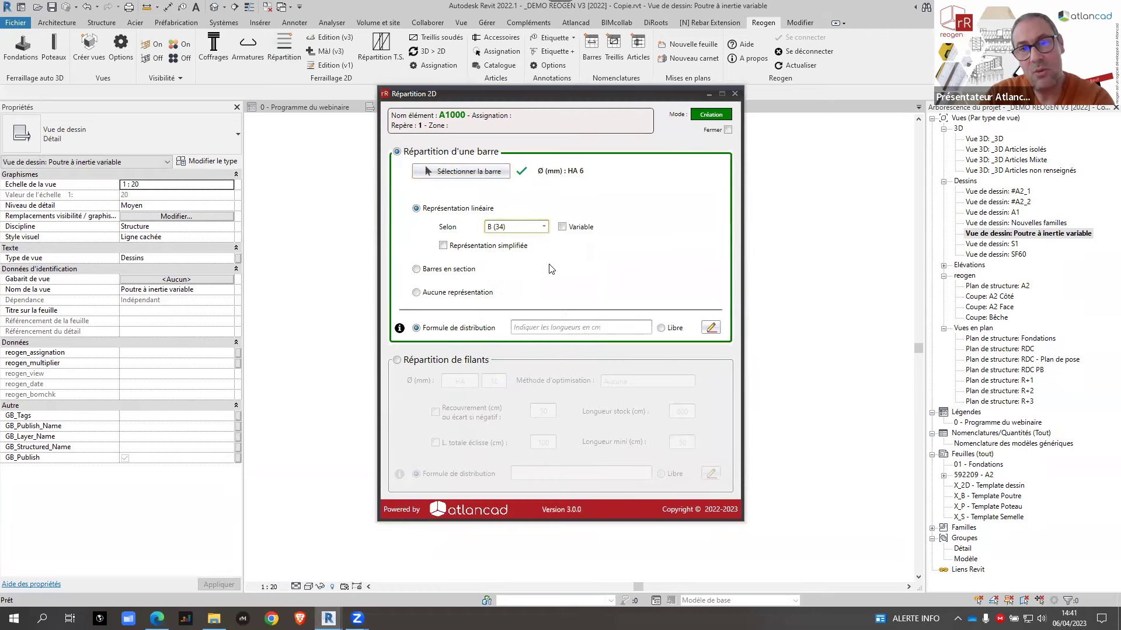
left_click(571, 228)
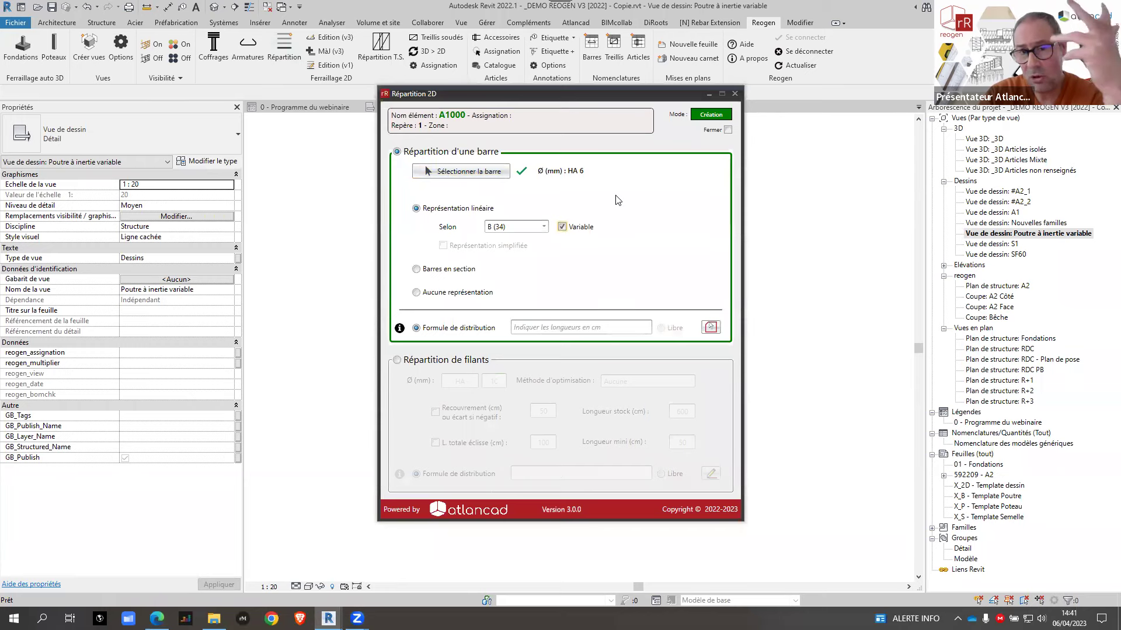
left_click(550, 328)
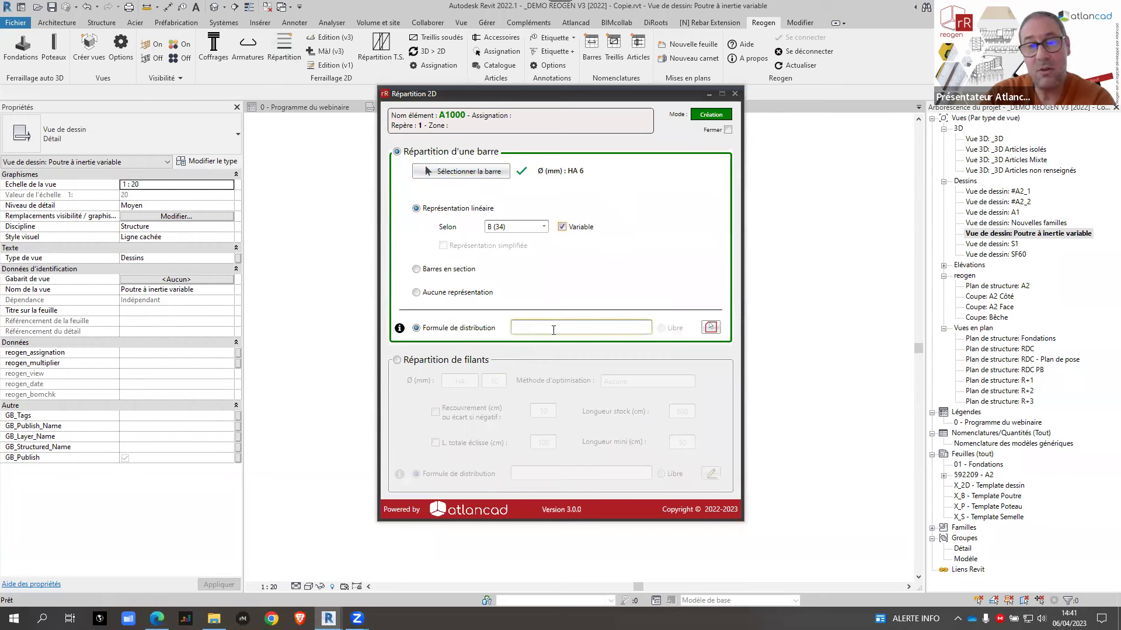
type("10/@25/10")
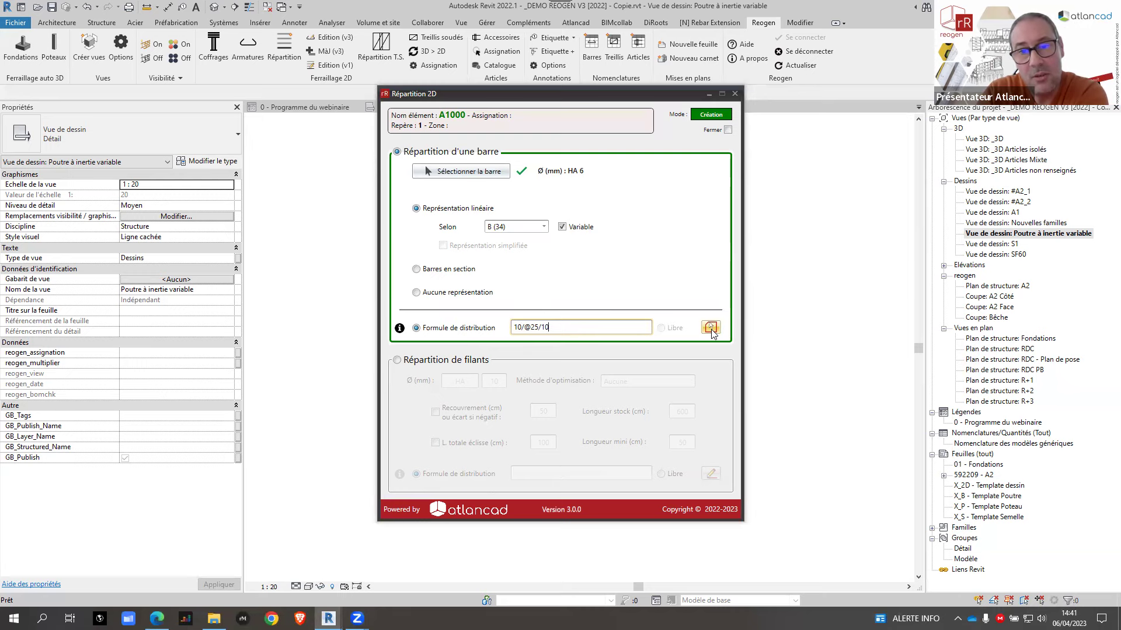
Step: Distribute the stirrups along the full length of the tapered beam's detailed filled region in the side view (Vue de côté)
left_click(710, 327)
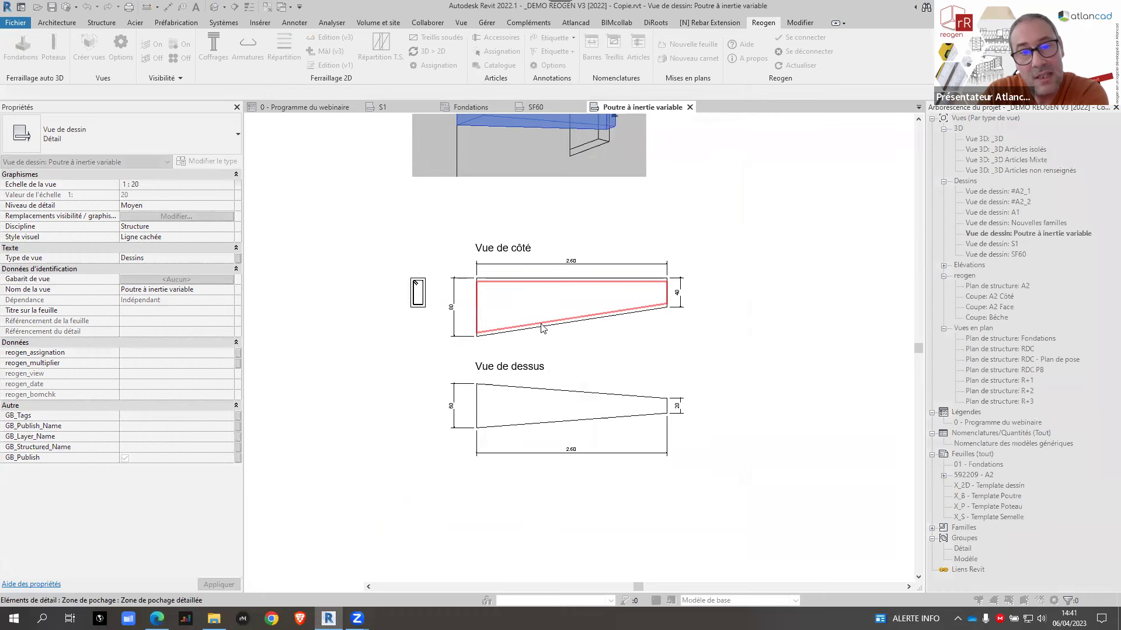
scroll(471, 280, "up", 3)
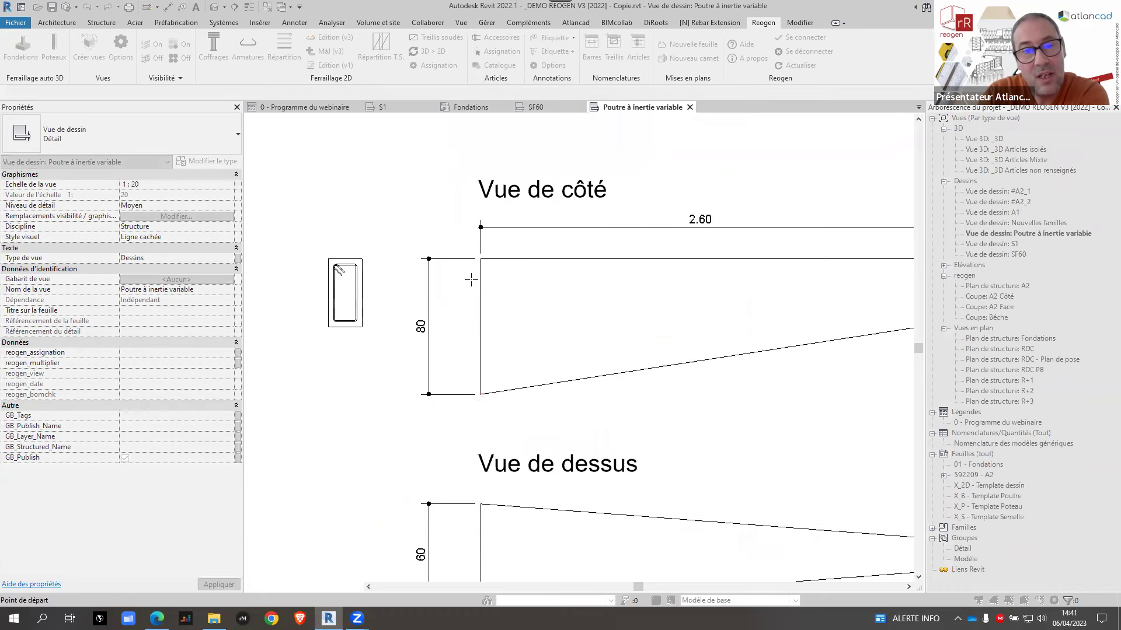
left_click(480, 267)
scroll(481, 268, "down", 3)
scroll(730, 269, "up", 2)
left_click(743, 268)
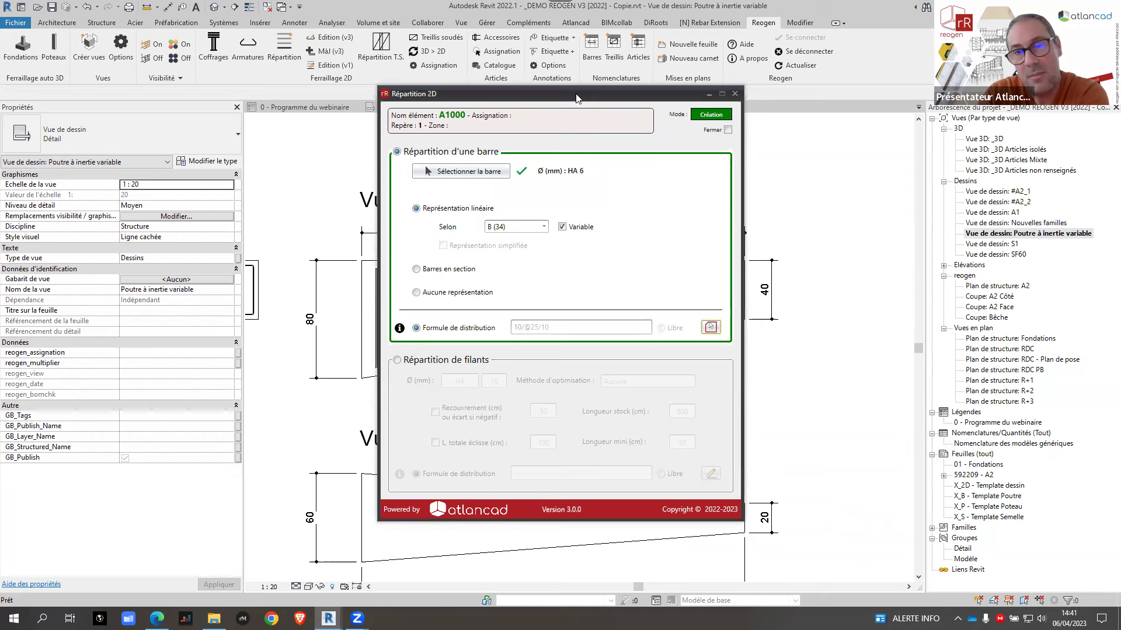
Step: Distribute the same stirrup according to variable A along the full length of the tapered beam in the top view (Vue de dessus)
left_click_drag(576, 97, 757, 76)
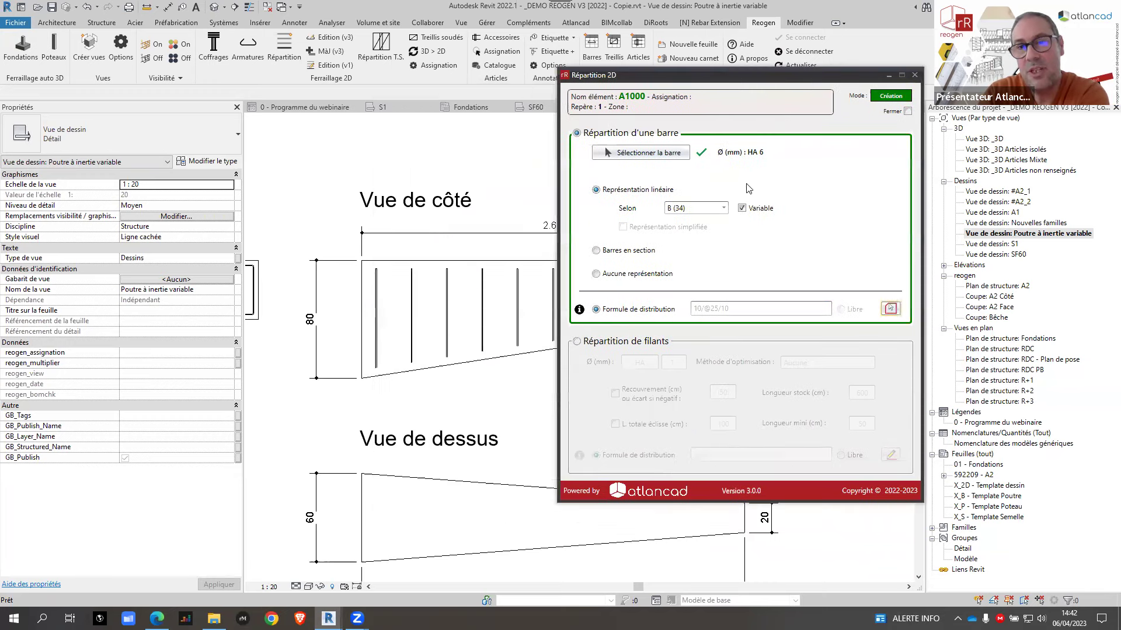
left_click(703, 211)
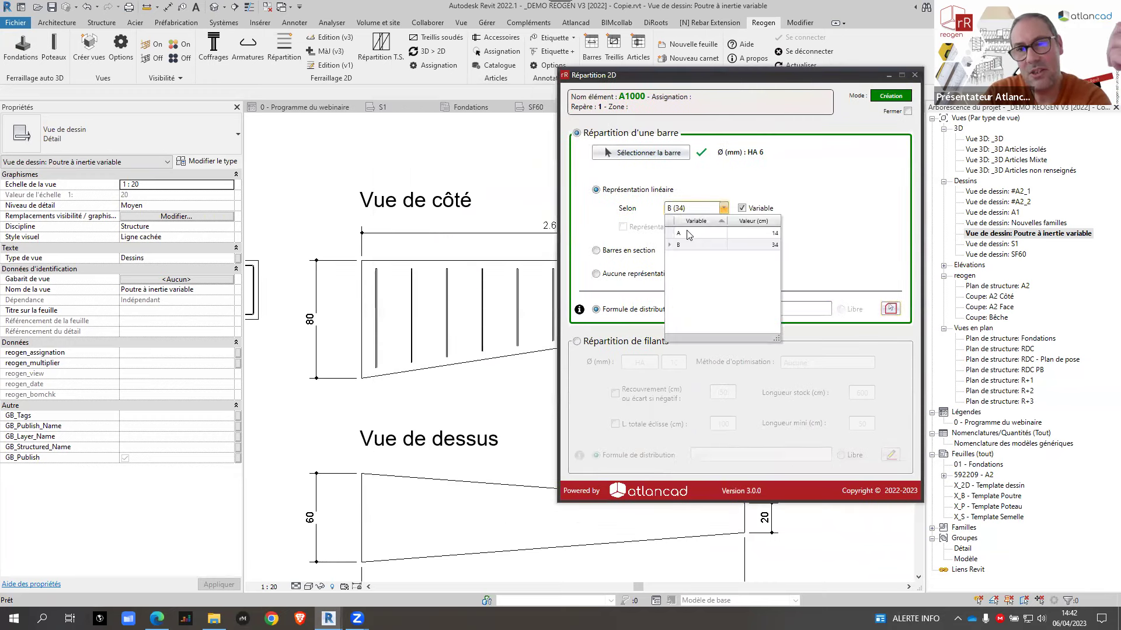
left_click(687, 234)
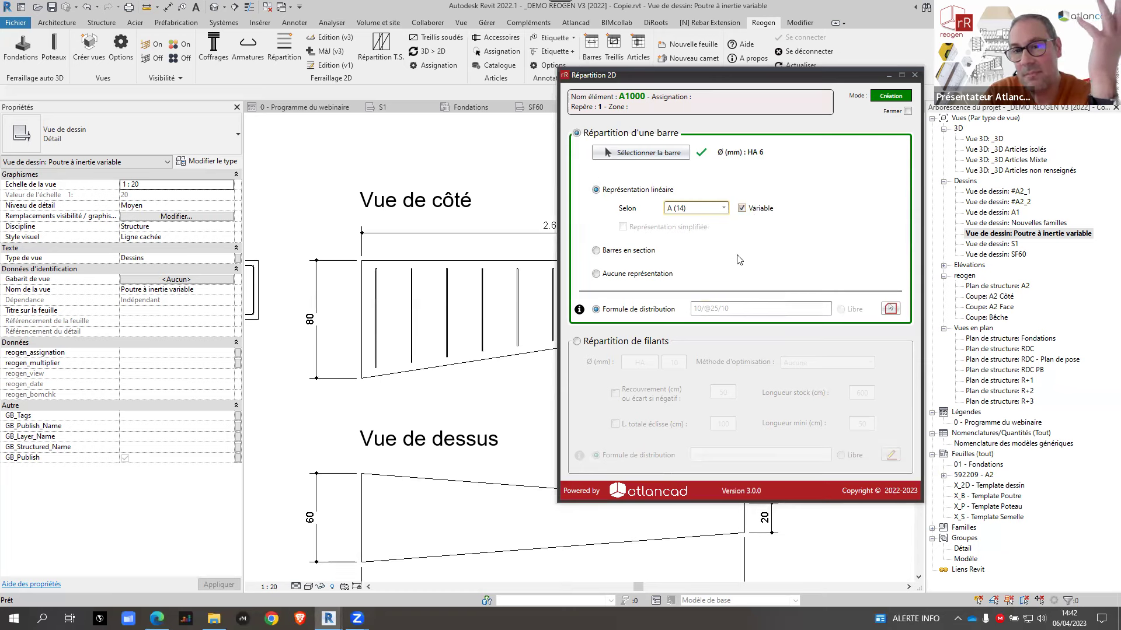
left_click(890, 308)
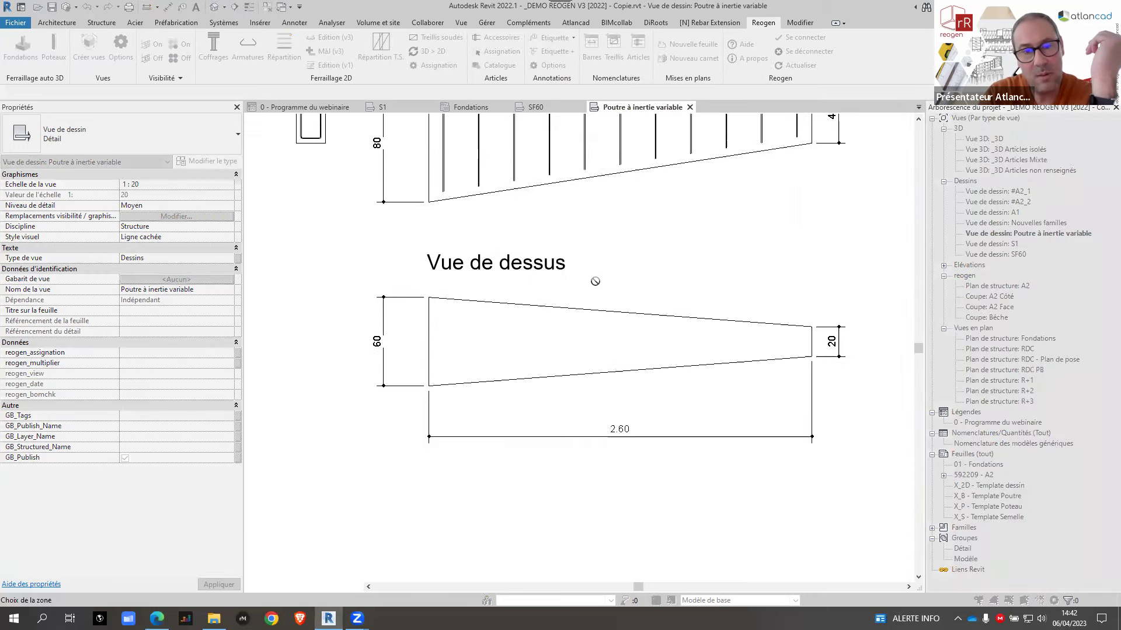
left_click(513, 324)
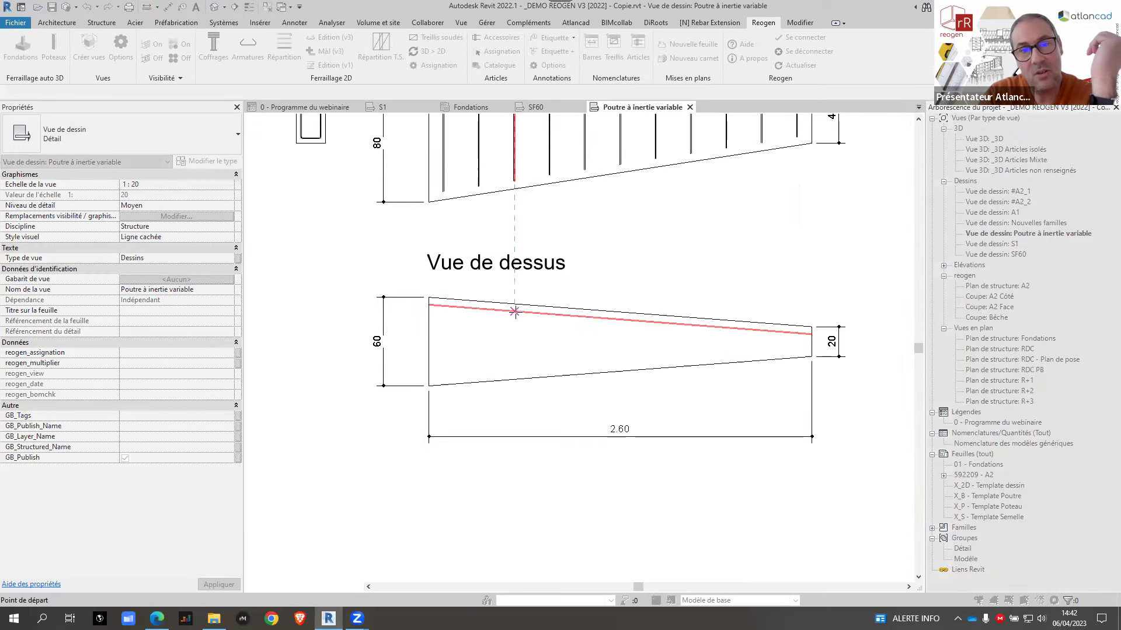
left_click(431, 341)
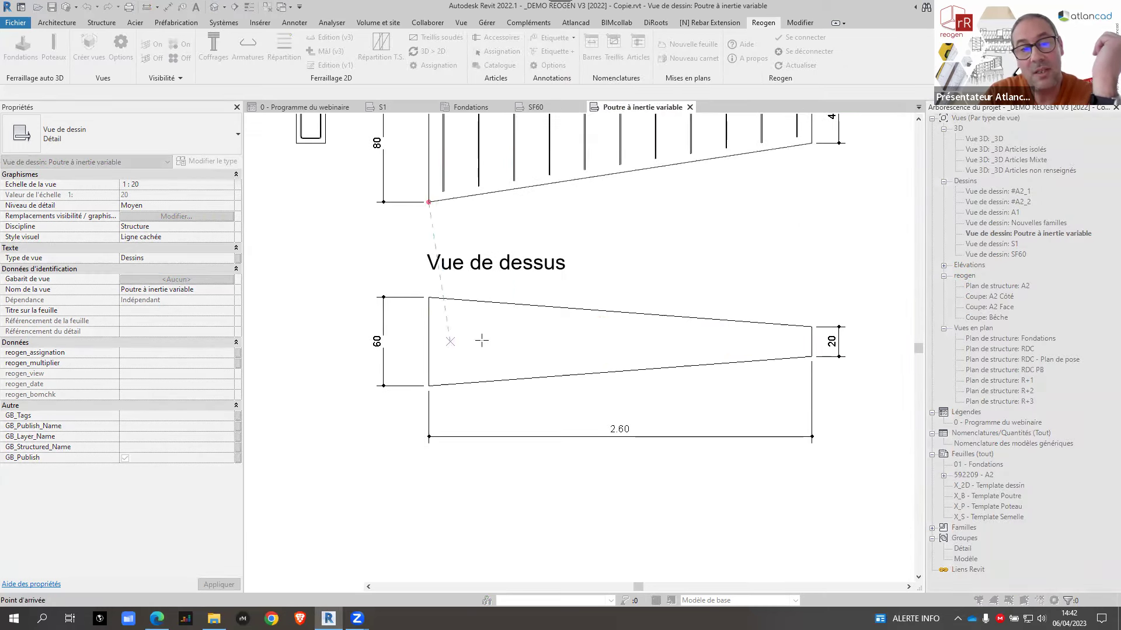
left_click(810, 341)
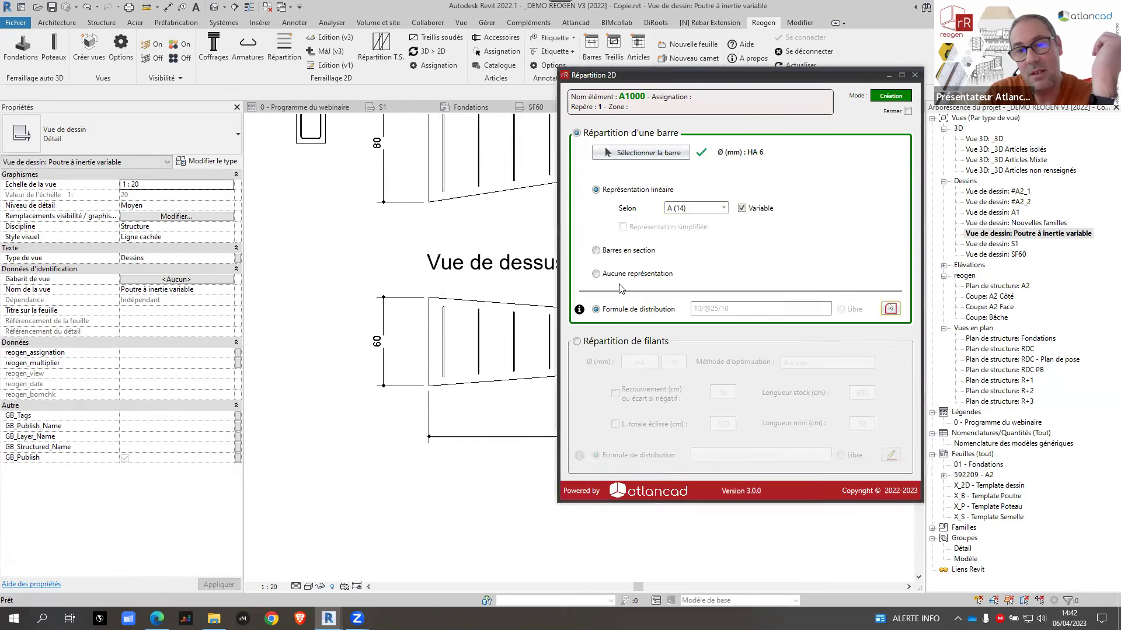
left_click(915, 74)
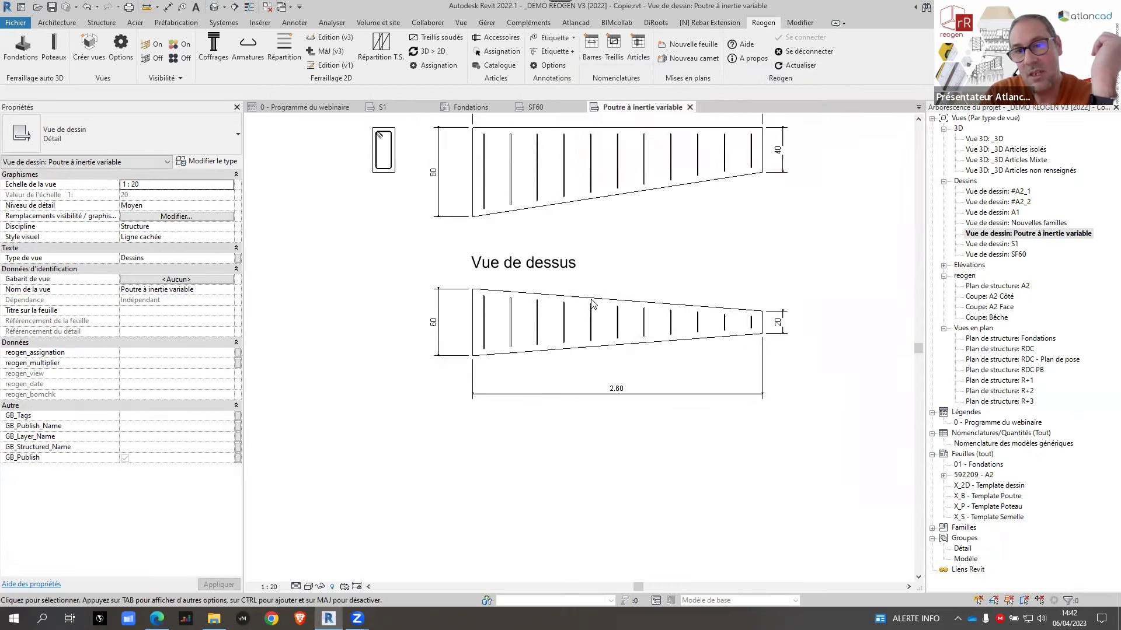
Step: Examine the variable stirrup distributions and the properties of the HA6 stirrup in the tapered beam's cross-section
scroll(696, 199, "down", 2)
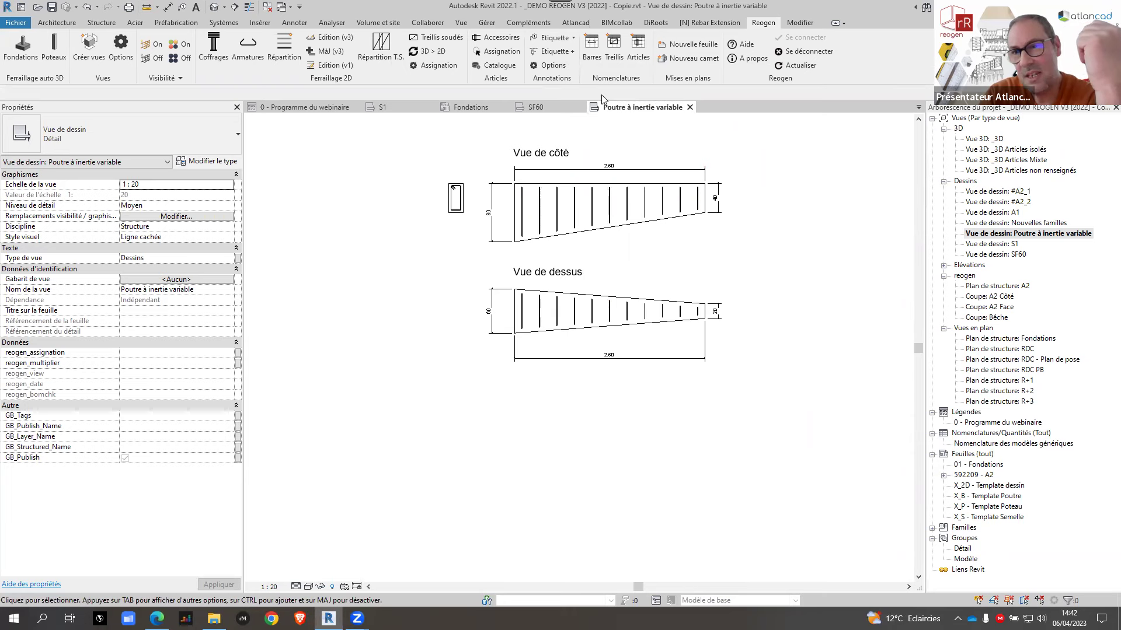
scroll(450, 225, "up", 3)
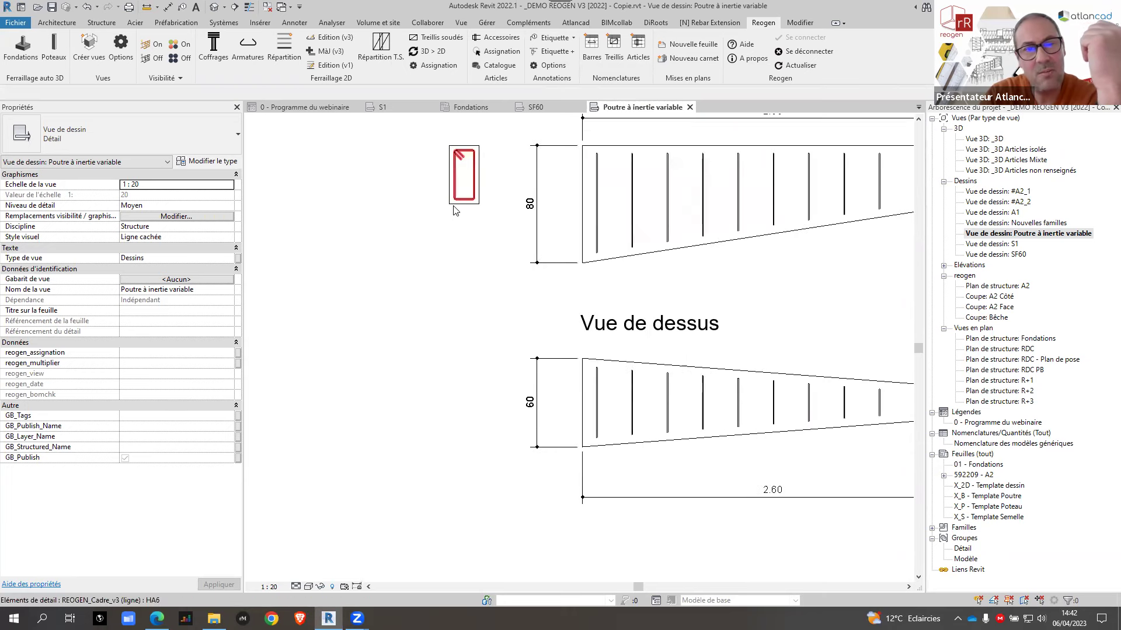
left_click(455, 204)
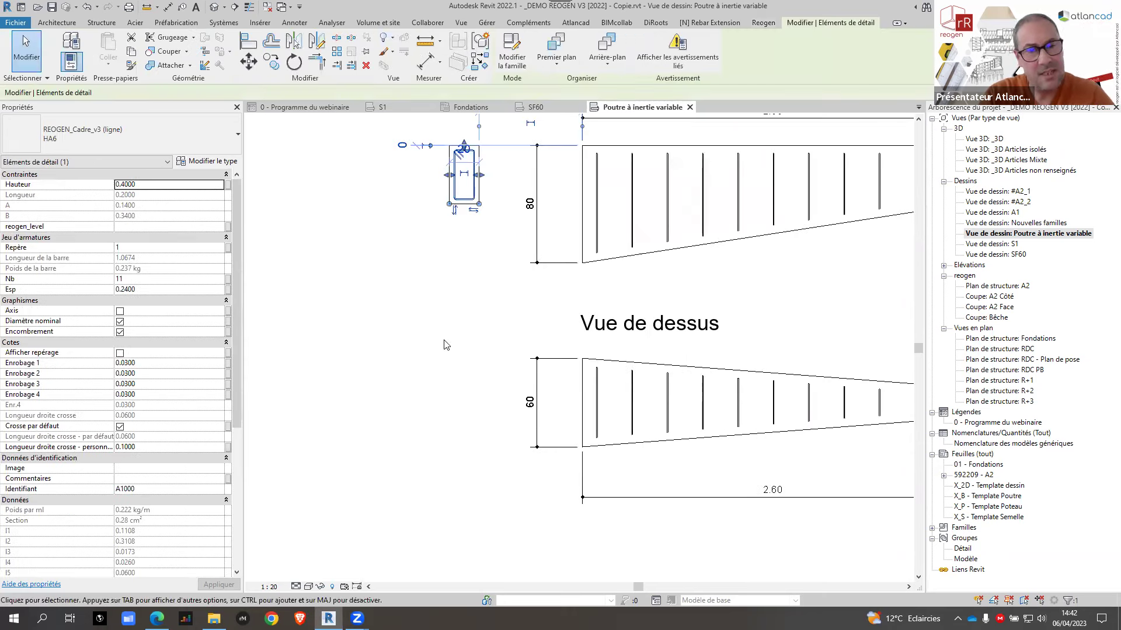
left_click(449, 304)
scroll(449, 303, "down", 3)
Step: Review the shapes and unit lengths of the variable stirrups in the enlarged A1000 user bar schedule, and close it
left_click(592, 59)
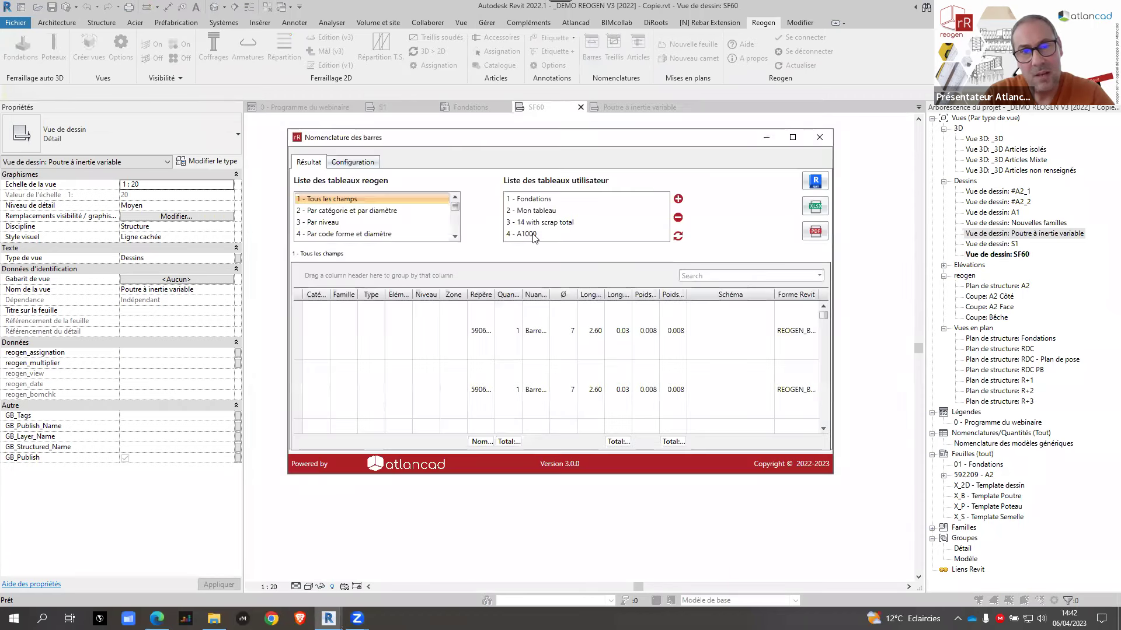
left_click(533, 234)
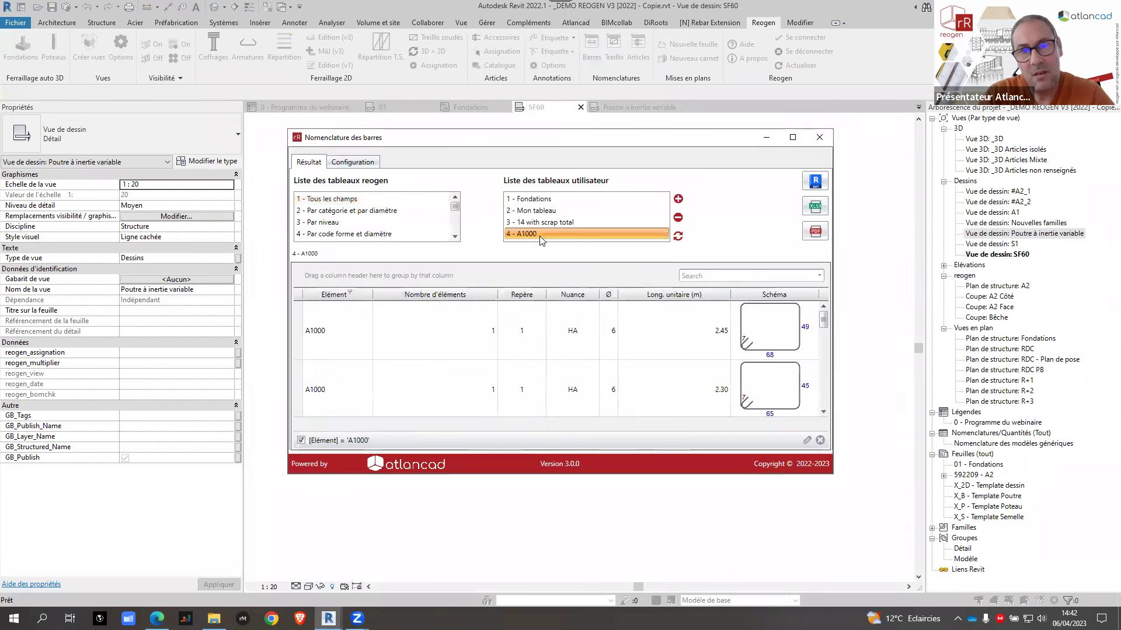
left_click(794, 138)
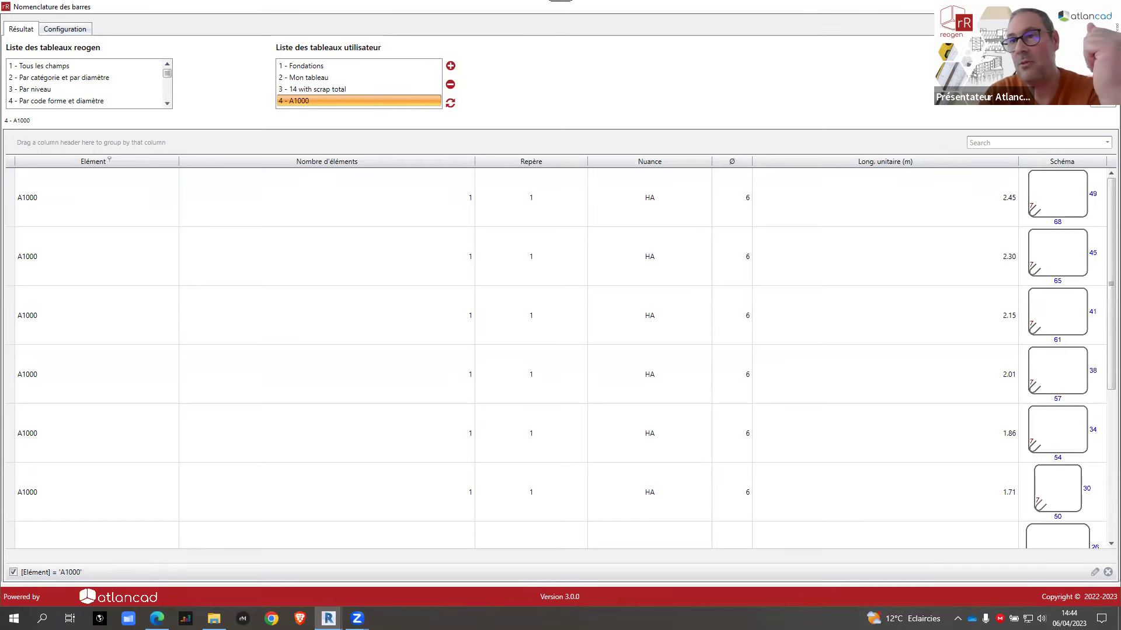
key("Escape")
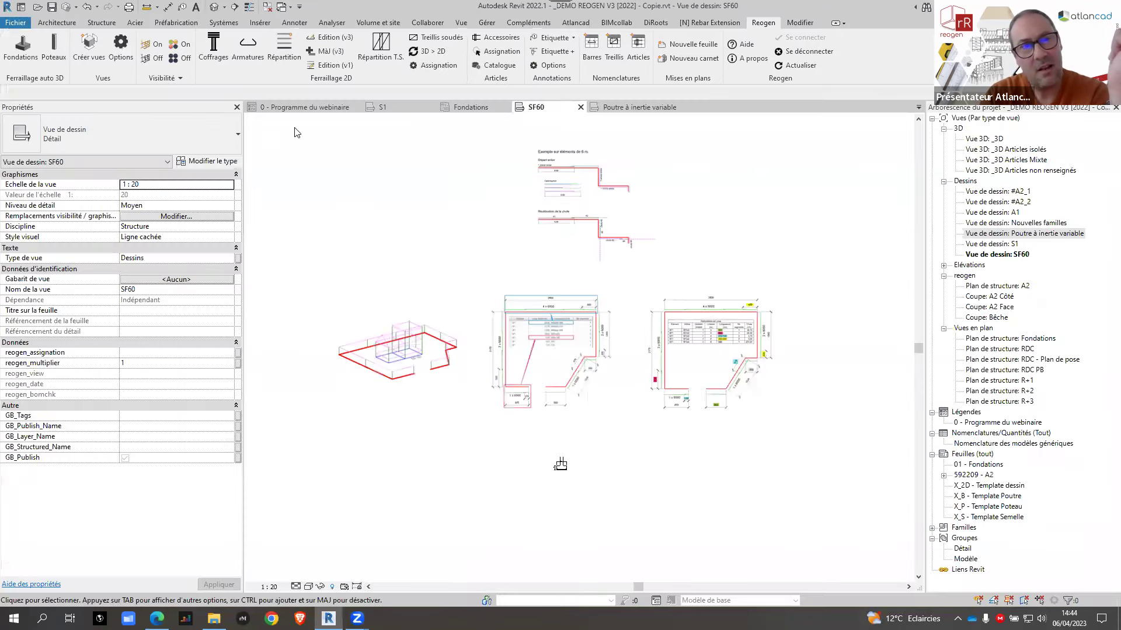
left_click(305, 107)
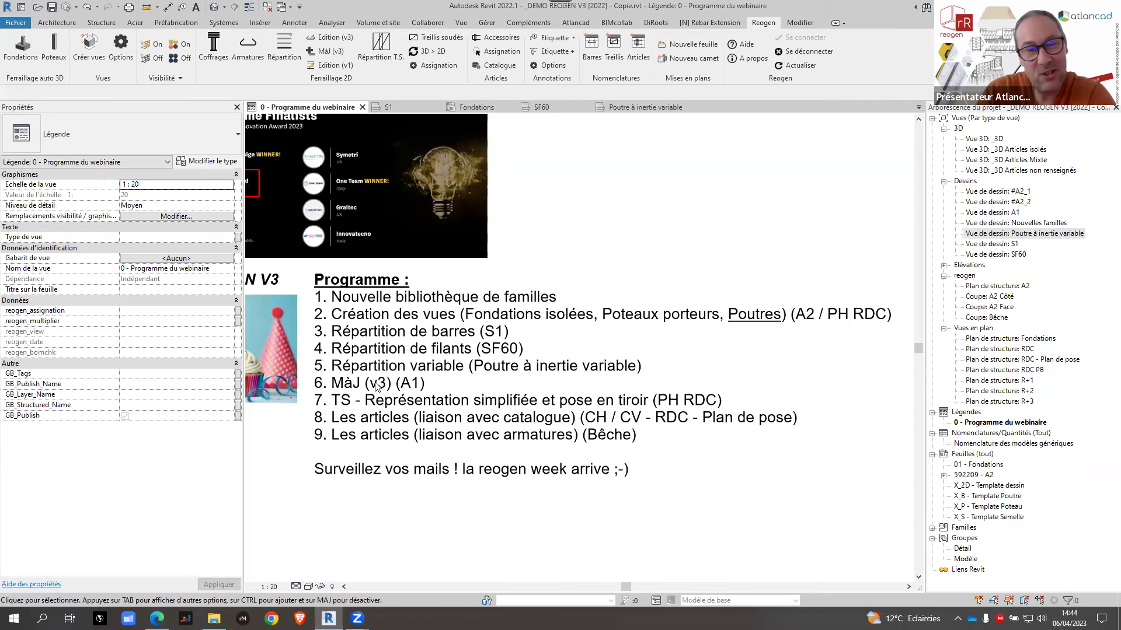
double_click(993, 213)
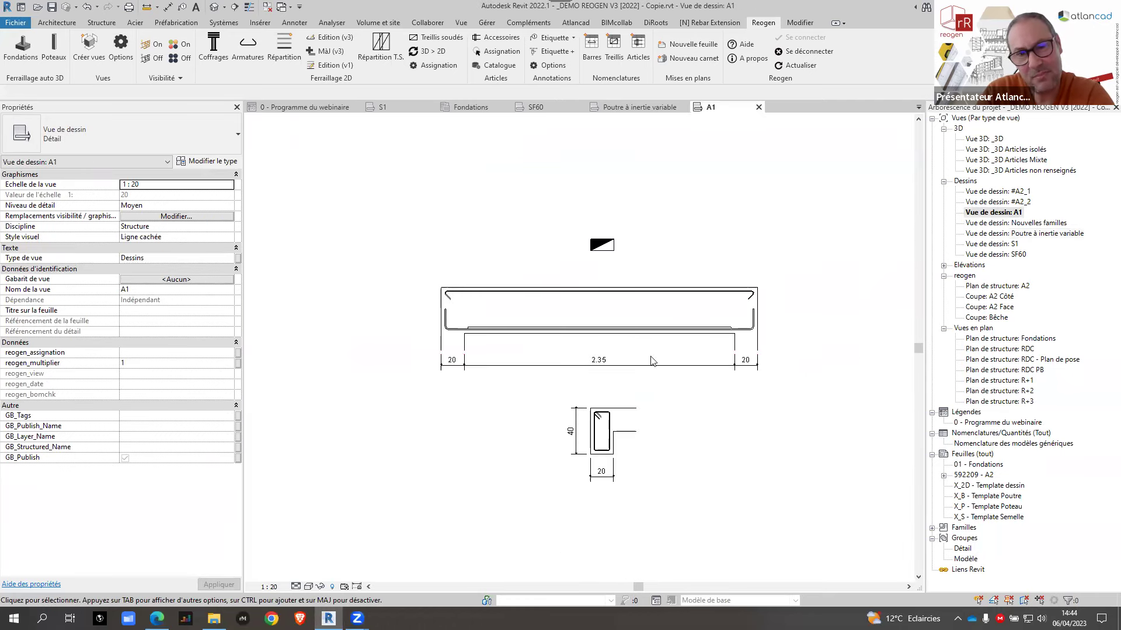
left_click(285, 51)
left_click(450, 170)
scroll(581, 430, "up", 3)
left_click(594, 385)
left_click(489, 226)
left_click(519, 269)
left_click(527, 325)
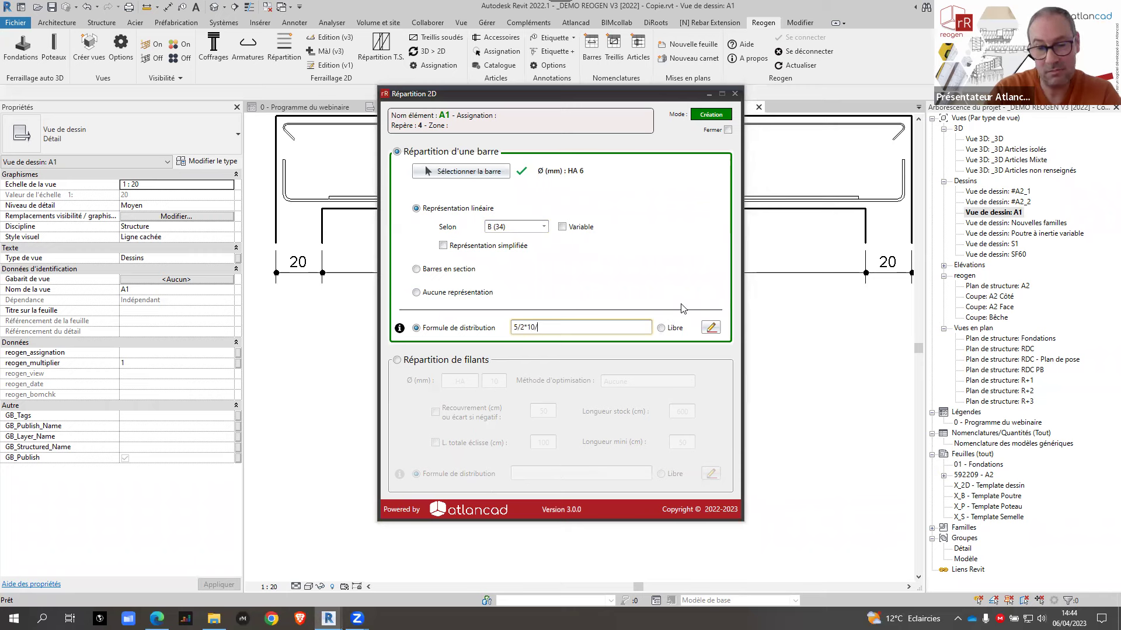
type("5/2*10/@20/2*10/5")
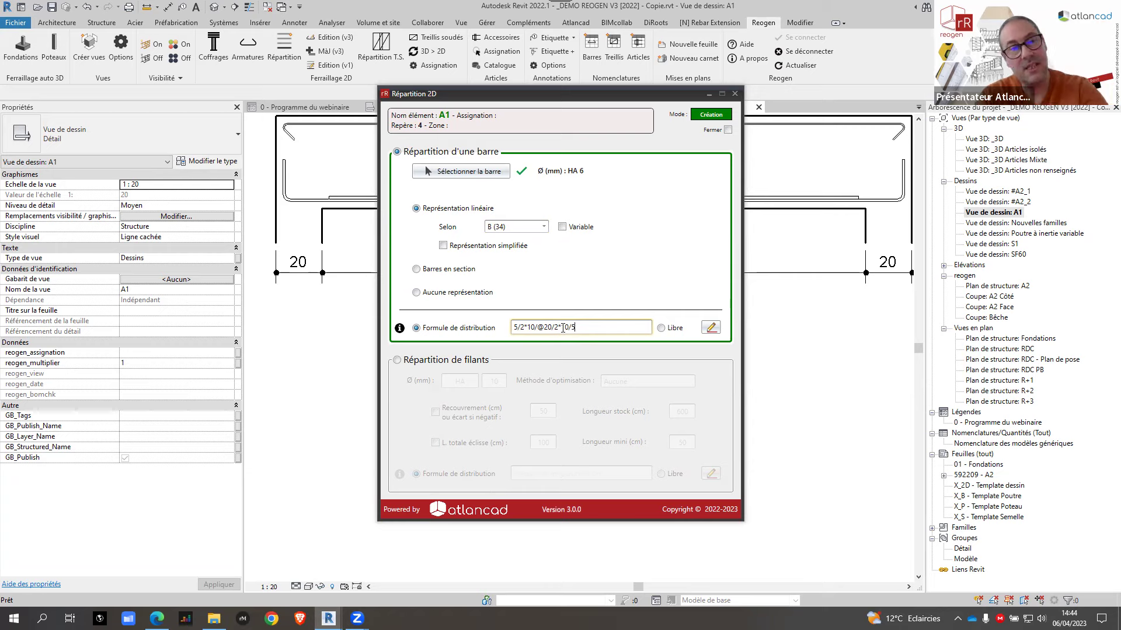
Step: Distribute the stirrups in beam A1's elevation between the inner faces of the two supports, across the 2.35 m span
left_click(712, 328)
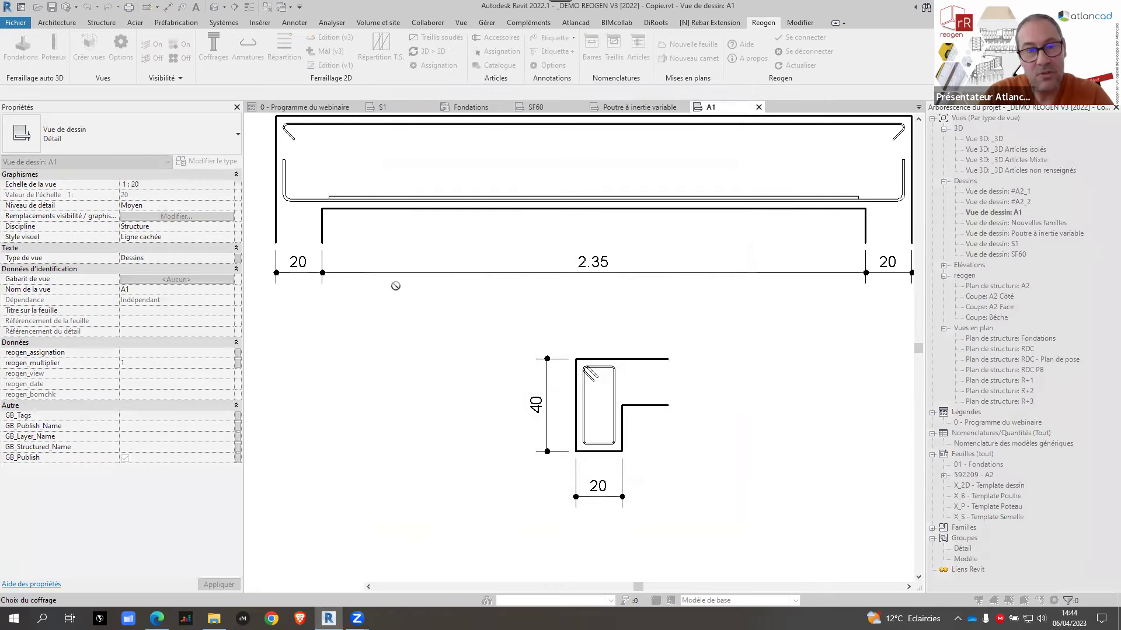
left_click(520, 195)
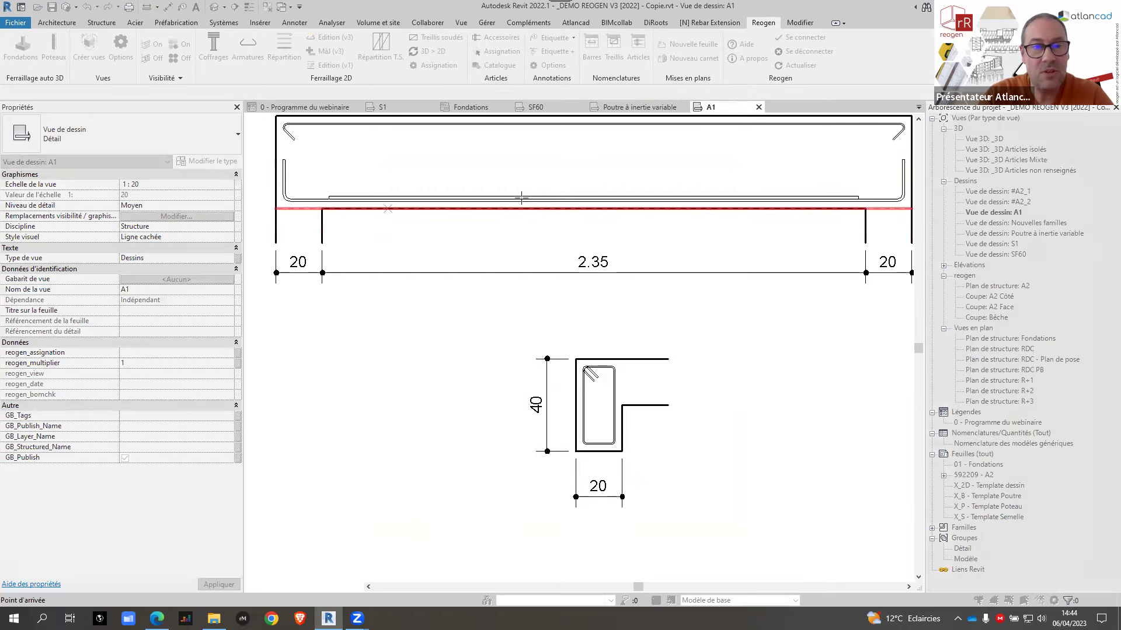
left_click(865, 215)
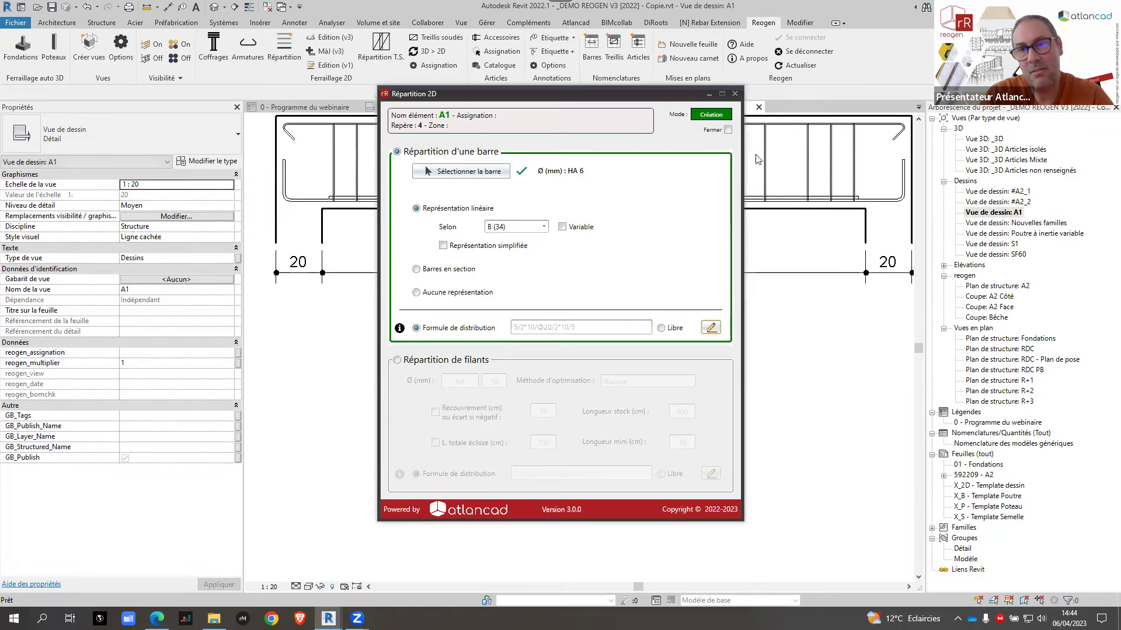
Step: Close the Répartition 2D dialog and move the opening symbol from above beam A1 into its elevation, near midspan
left_click(735, 94)
scroll(645, 327, "down", 3)
middle_click_drag(645, 327, 604, 377)
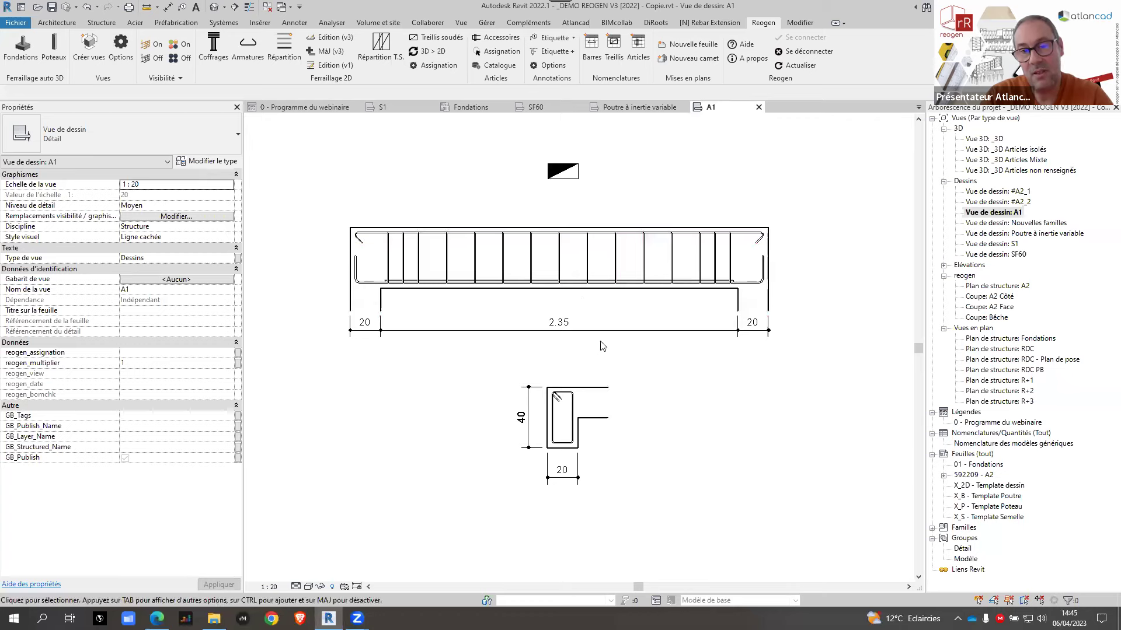
scroll(575, 257, "up", 2)
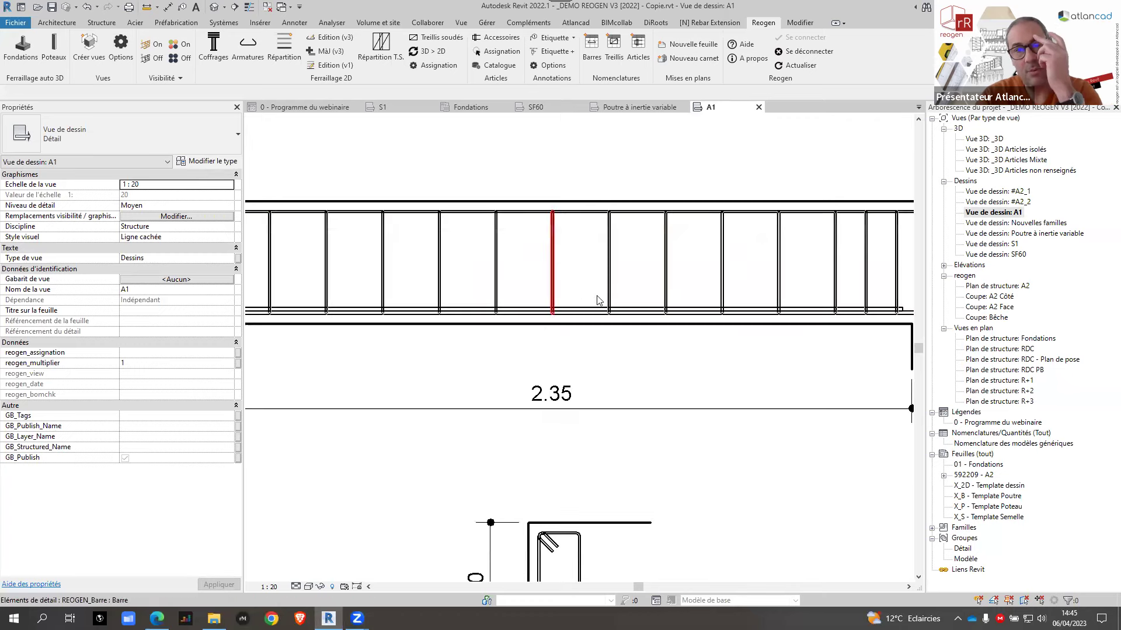
scroll(634, 250, "down", 1)
middle_click_drag(624, 205, 629, 258)
left_click_drag(521, 167, 663, 241)
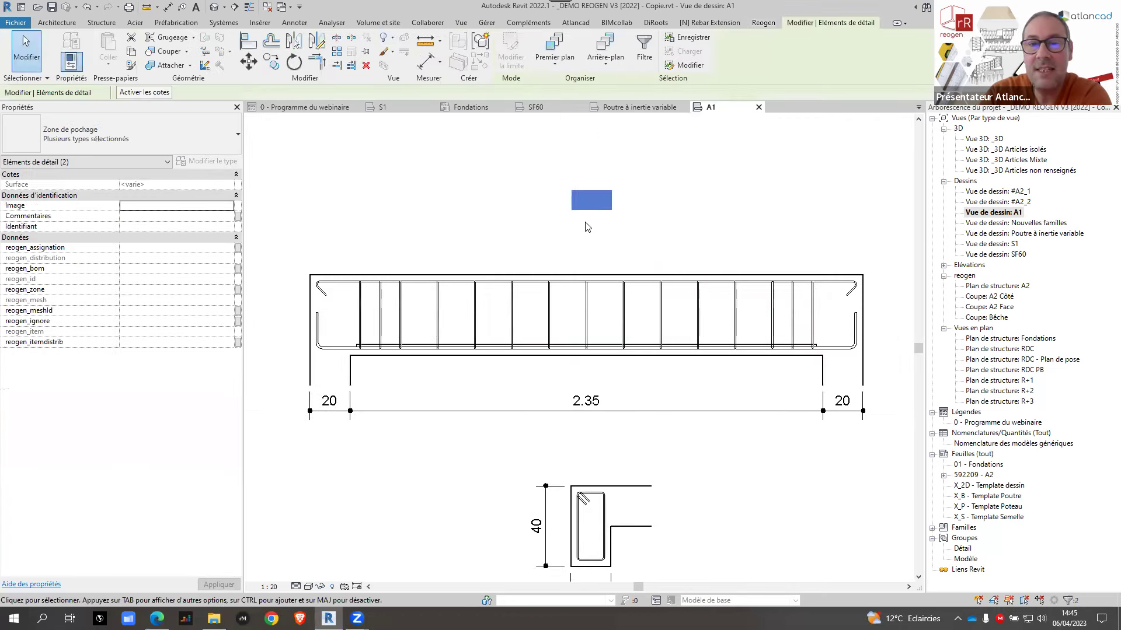
scroll(586, 210, "up", 1)
left_click_drag(586, 202, 595, 395)
left_click(635, 238)
scroll(635, 238, "down", 2)
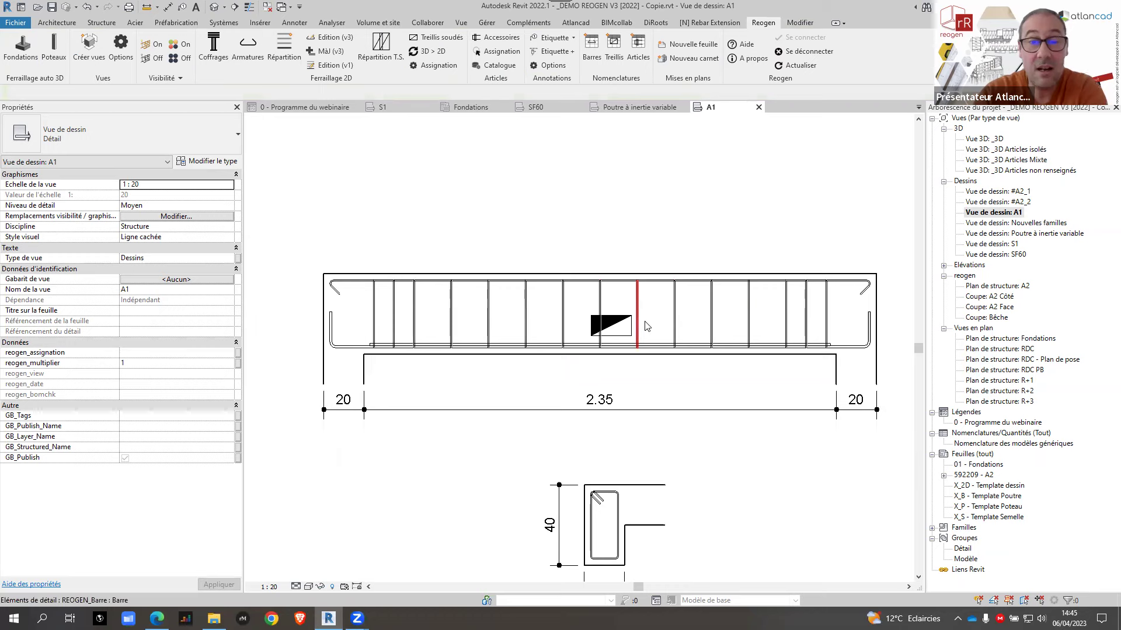
Step: Shift the stirrup crossing the opening symbol just clear of the symbol, 1.24 m from the far support face
scroll(646, 338, "up", 4)
left_click(607, 287)
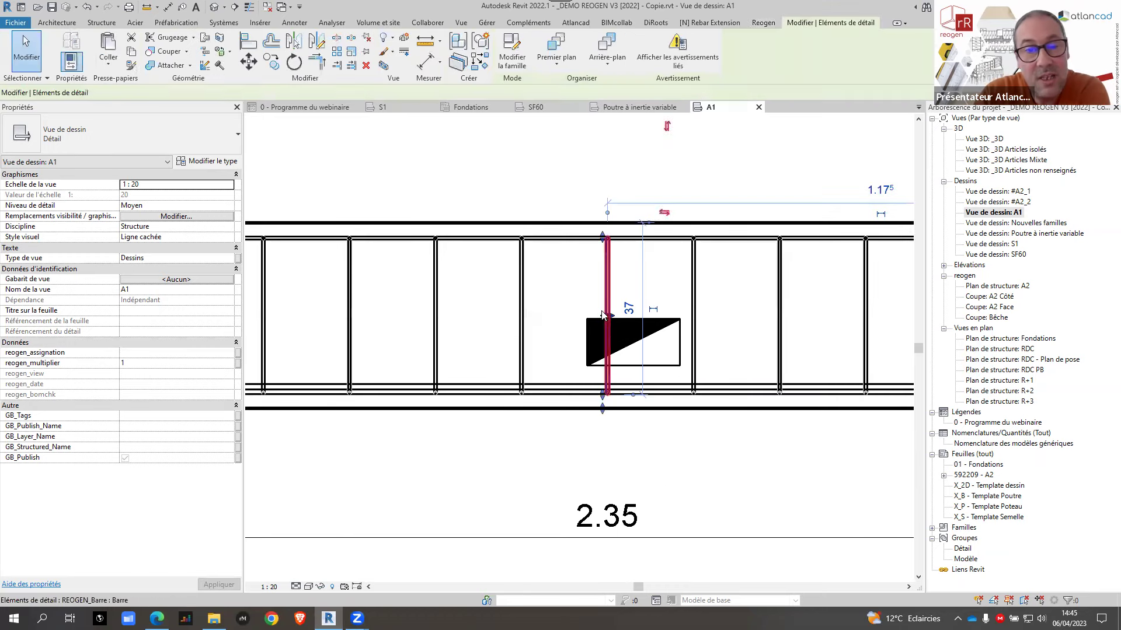
left_click_drag(608, 286, 580, 324)
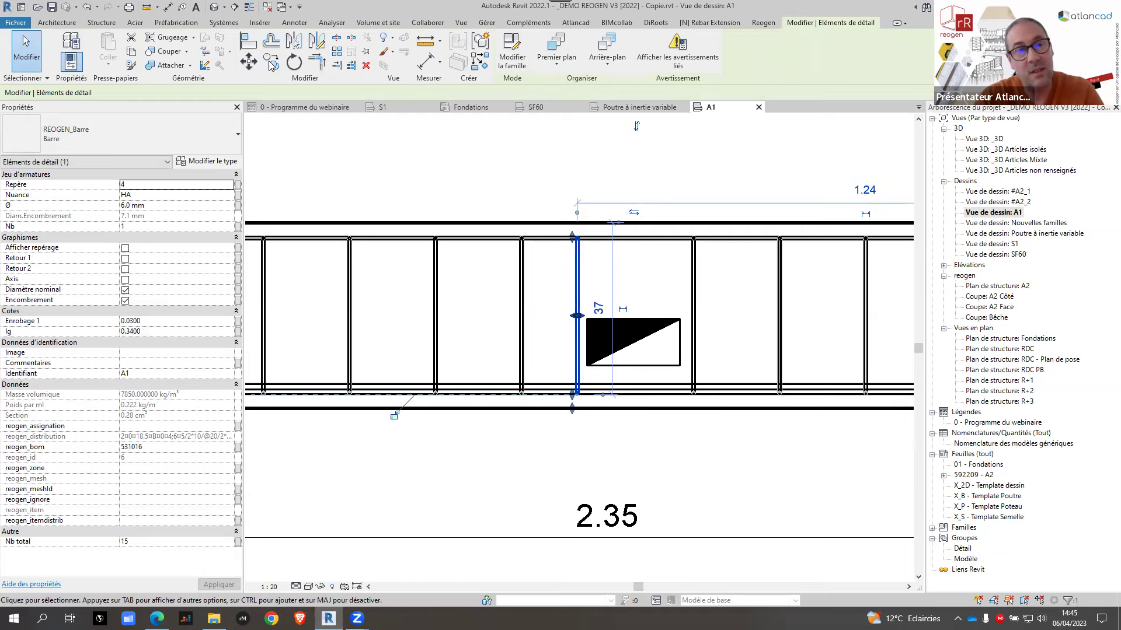
Step: Copy the shifted stirrup so that both sides of the opening are bordered by a doubled pair of stirrups
left_click(271, 63)
scroll(630, 350, "up", 3)
left_click(543, 260)
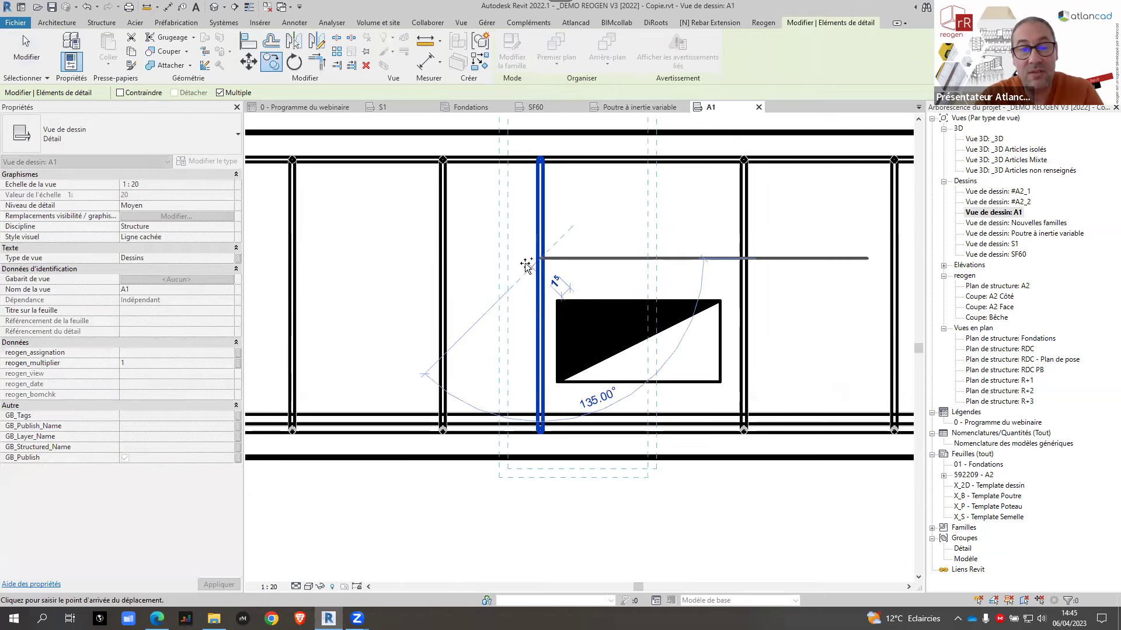
left_click(513, 258)
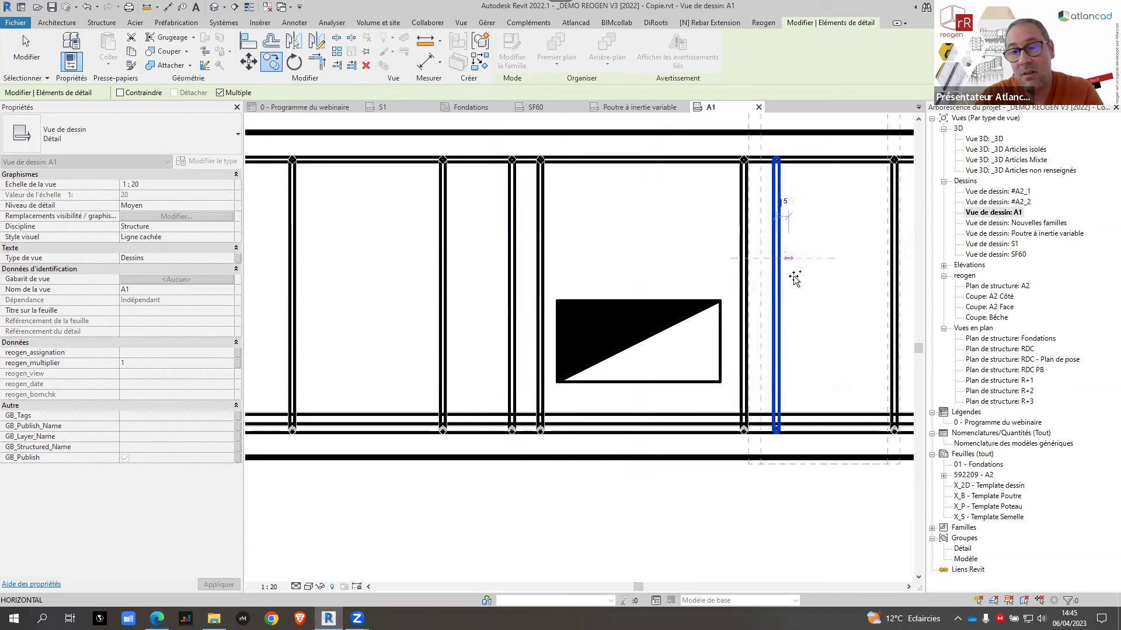
key("Escape")
key("Escape")
scroll(692, 331, "down", 5)
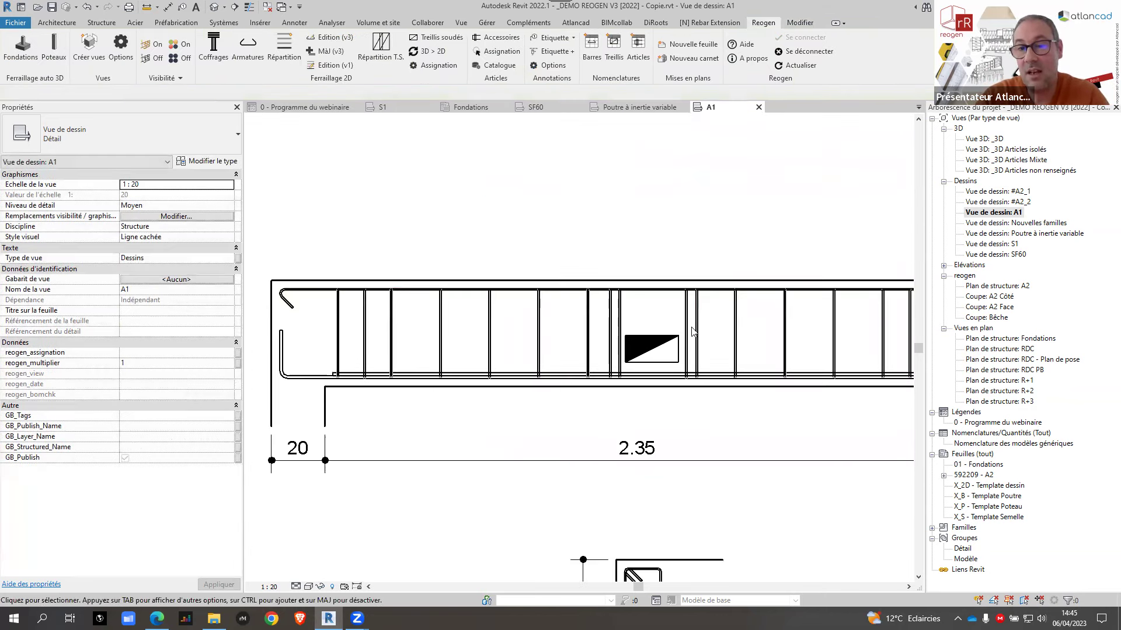
scroll(691, 331, "down", 2)
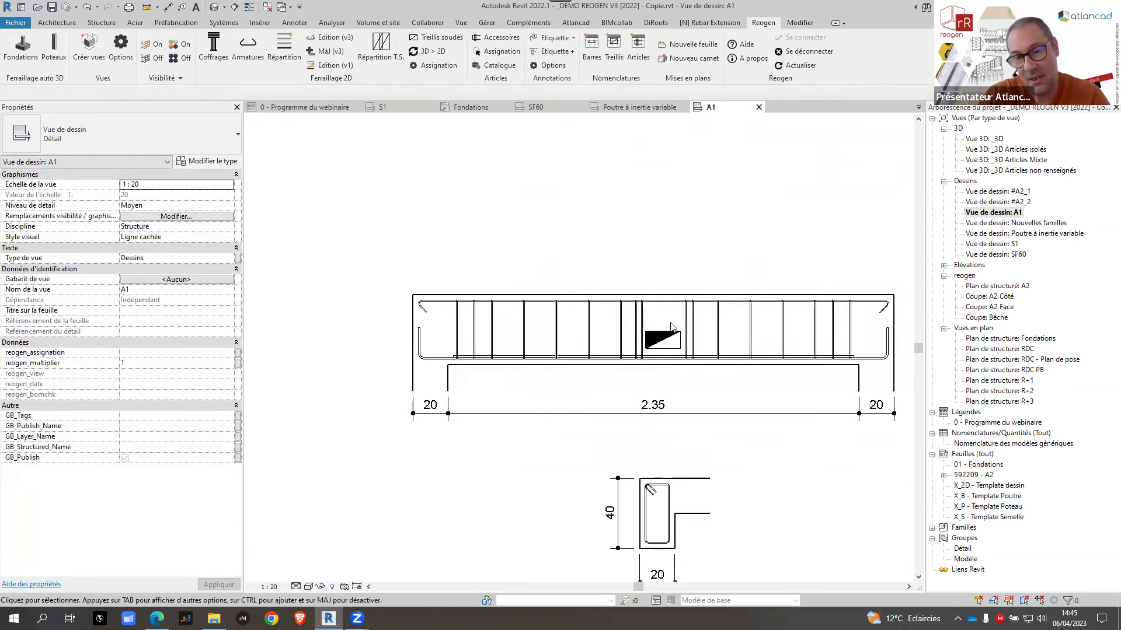
Step: Run MàJ (v3) on a stirrup of beam A1 to update the distribution, and check a stirrup's reogen_distribution and Nb total
left_click(327, 54)
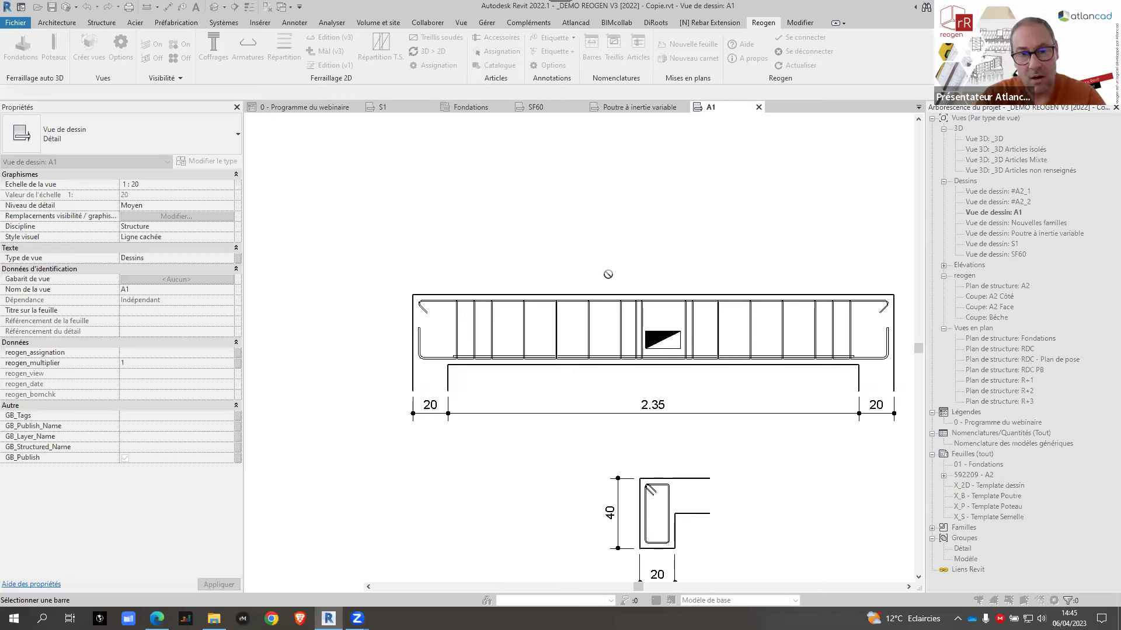
left_click(621, 323)
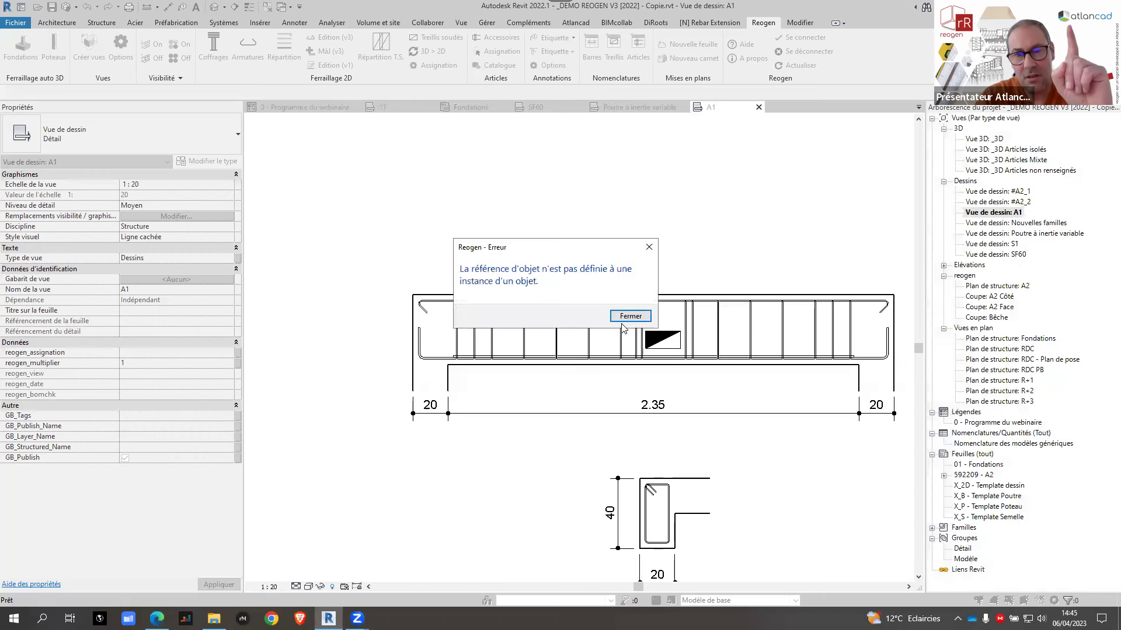
left_click(630, 316)
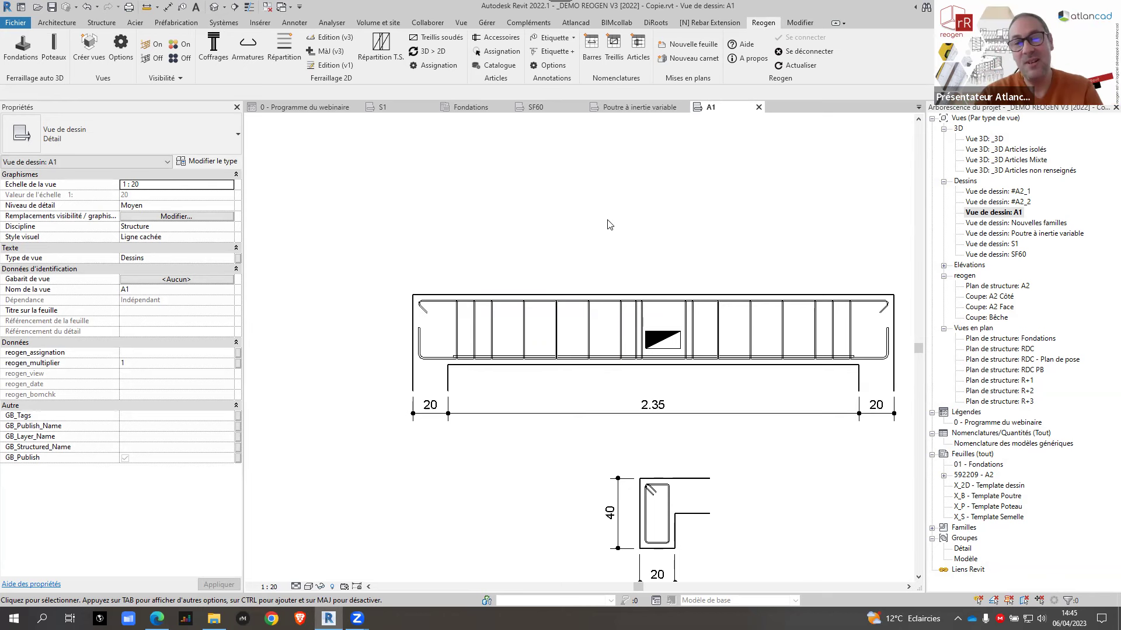
left_click(635, 316)
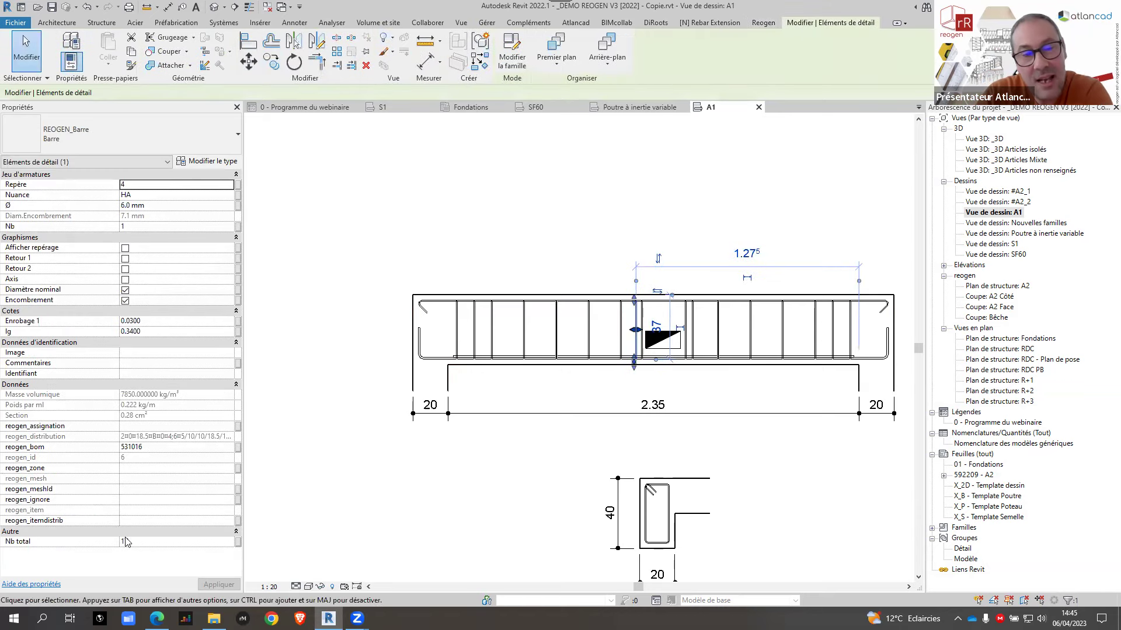
left_click(465, 466)
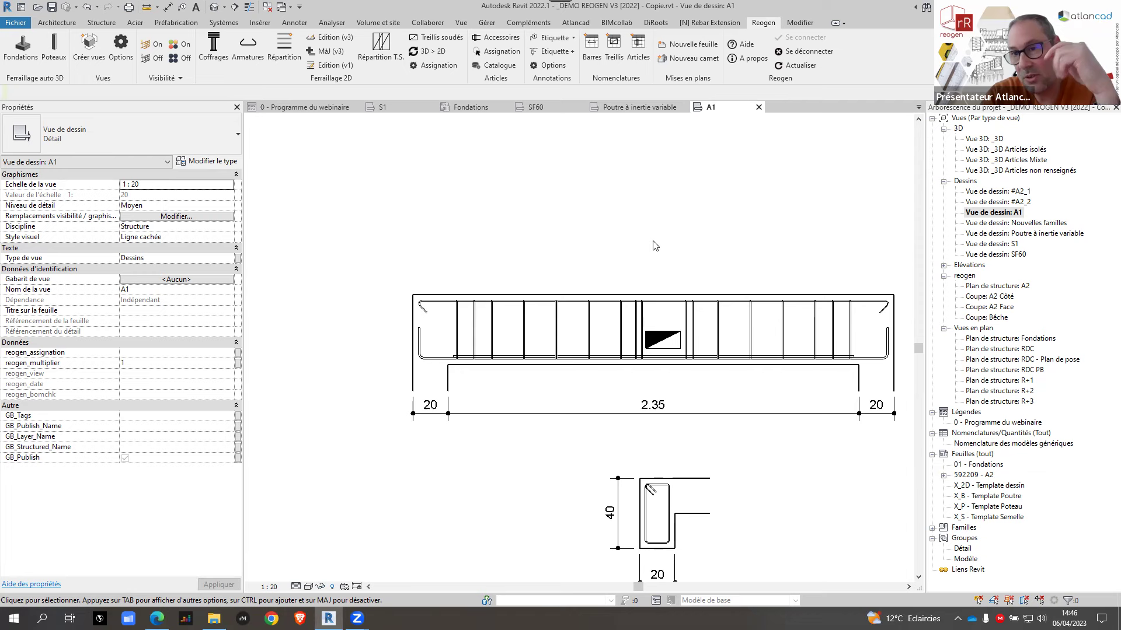
Step: Return to the webinar programme legend, close the inactive views, and open structural plan RDC
left_click(301, 108)
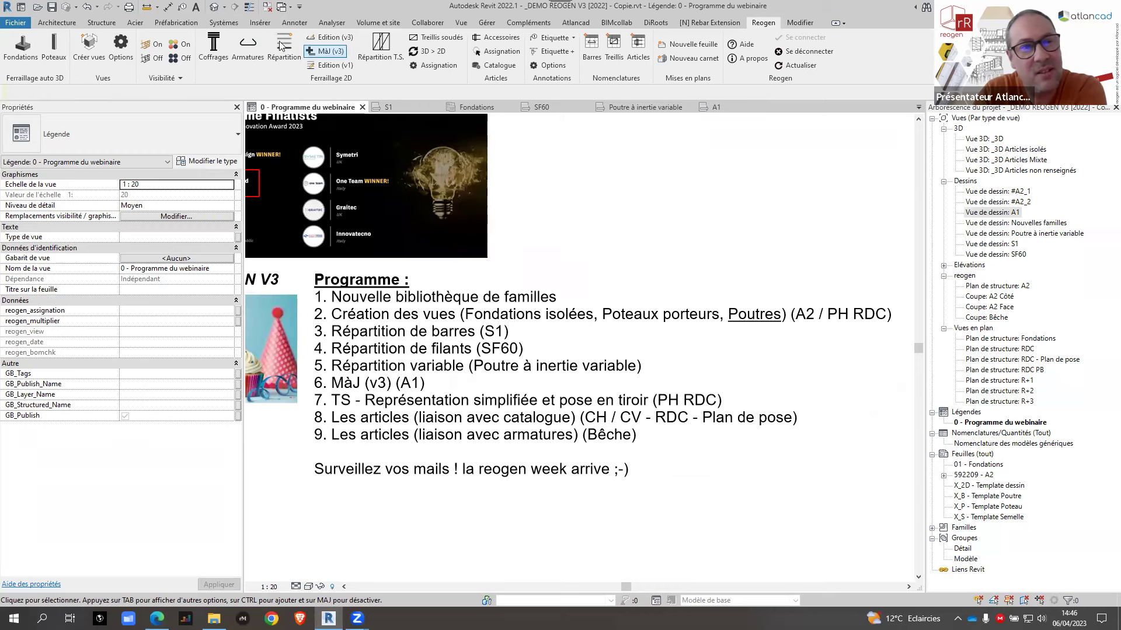
left_click(267, 8)
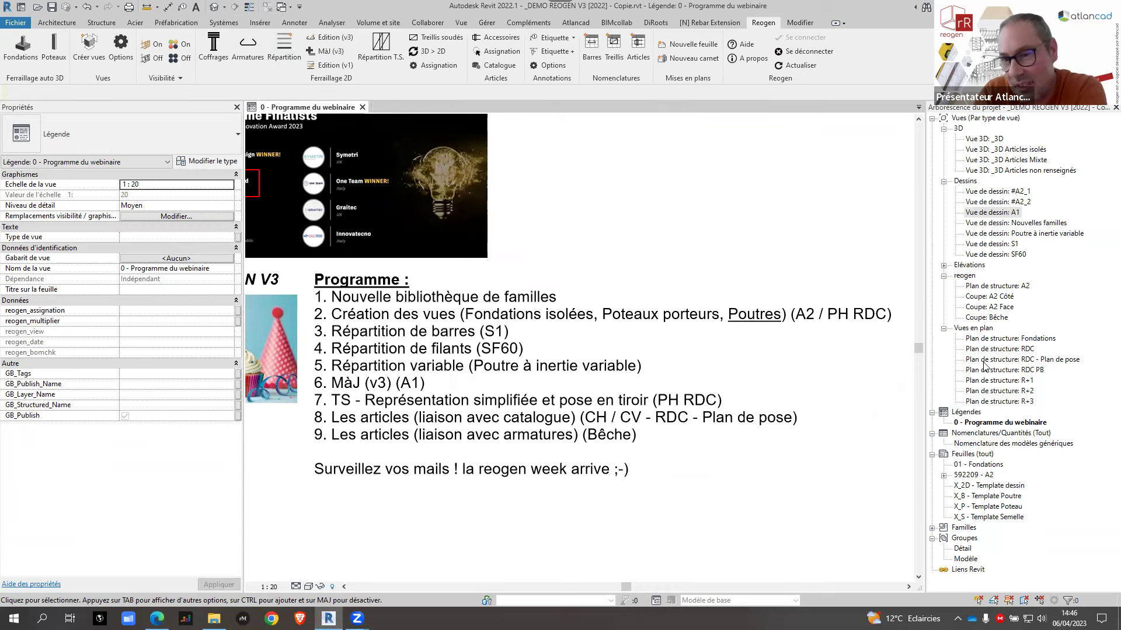
double_click(1004, 349)
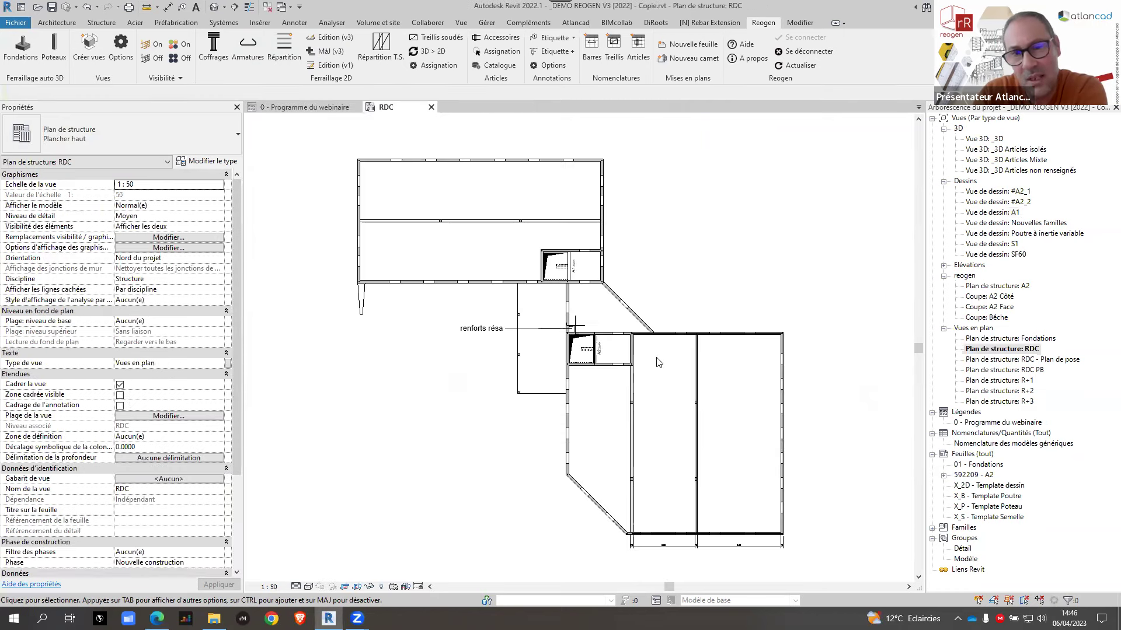
Step: Change both Diagonal Small filled regions over the RDC slab bays to a filled region type without visible hatching
scroll(720, 348, "up", 2)
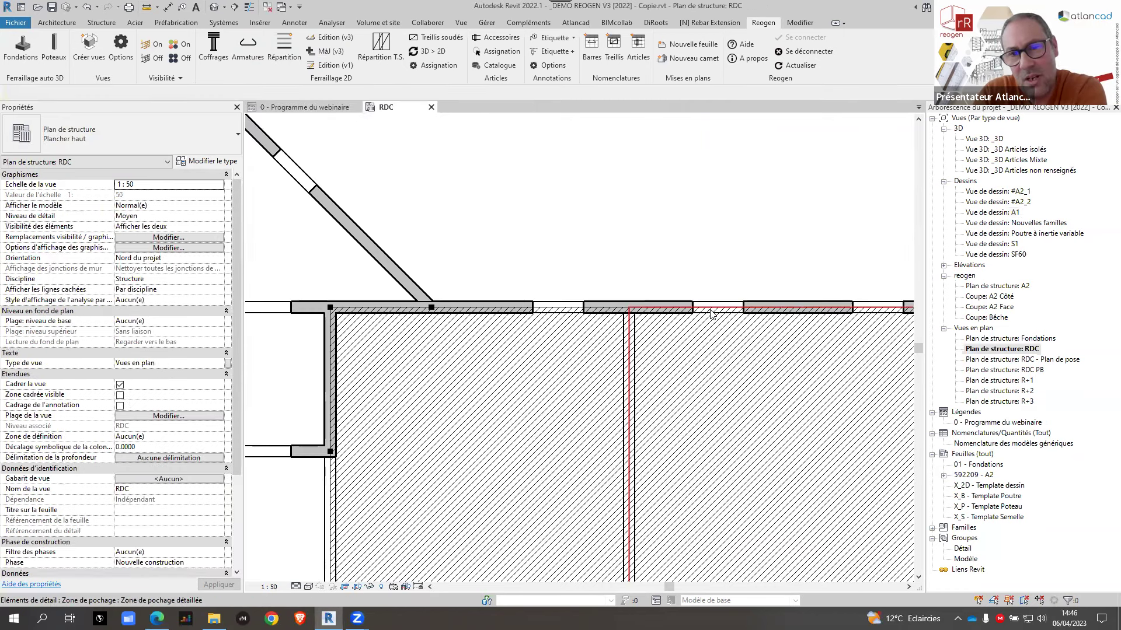
left_click(562, 318)
left_click(562, 319, "ctrl")
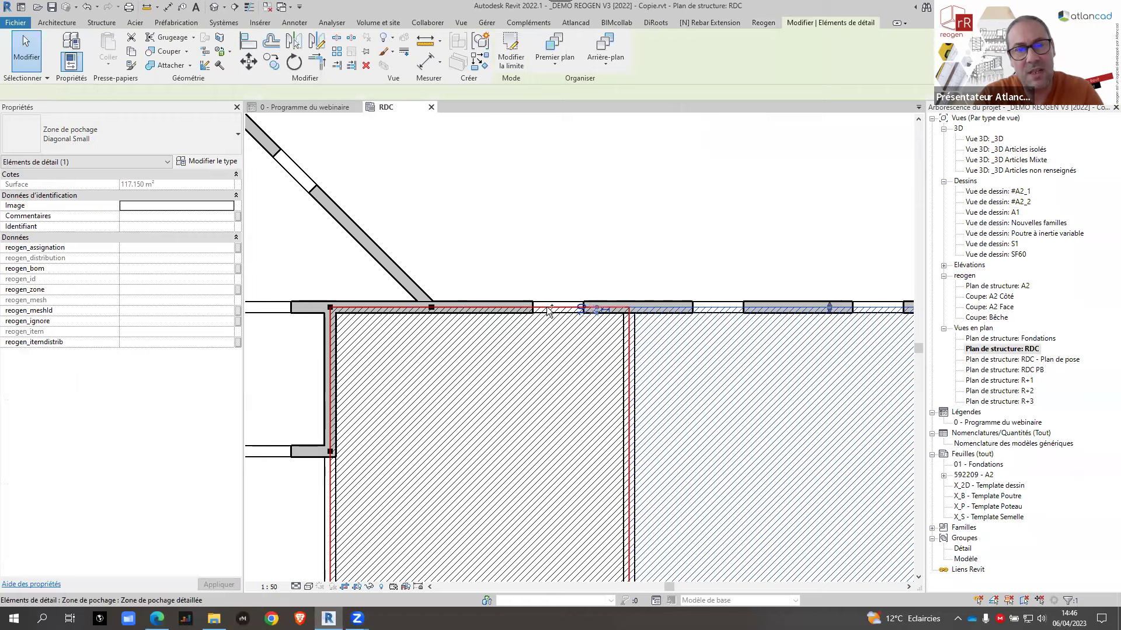
left_click(115, 144)
left_click(58, 214)
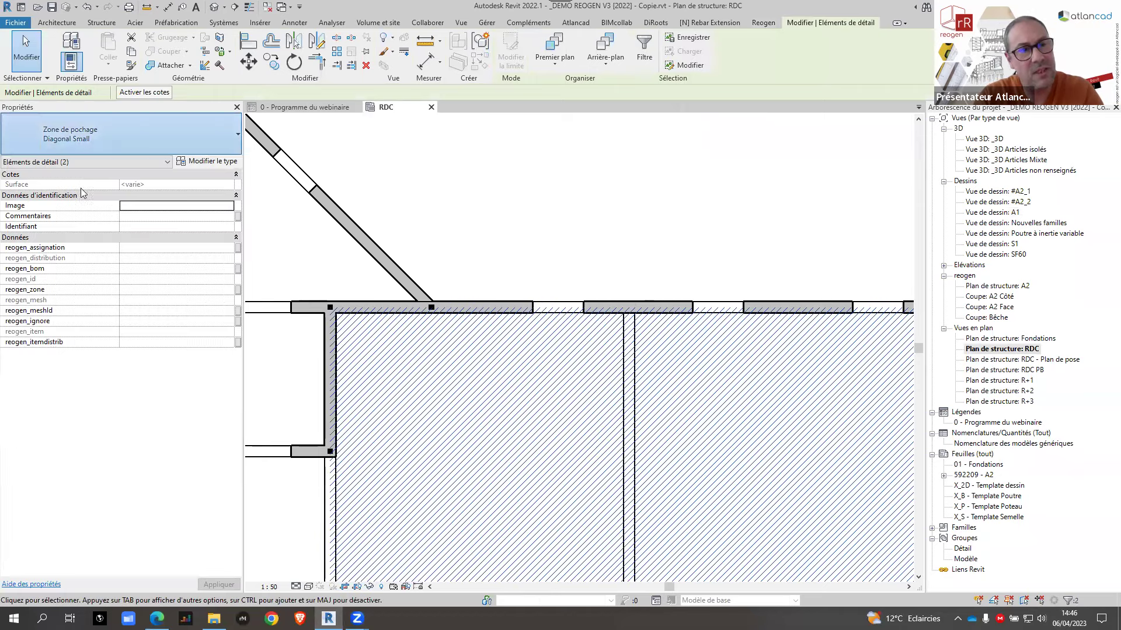
left_click(646, 232)
Step: Start a Répartition T.S. mesh distribution in the RDC plan and select the 6.90 m wide bay's contour as the layout area
scroll(539, 297, "down", 3)
scroll(526, 297, "down", 2)
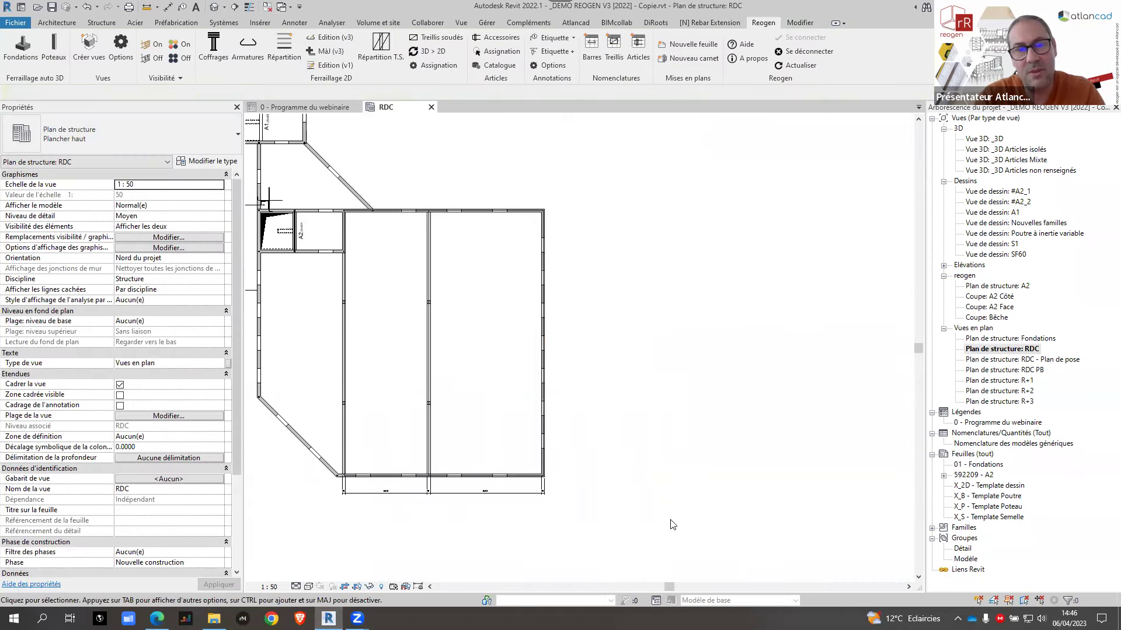
scroll(428, 508, "up", 3)
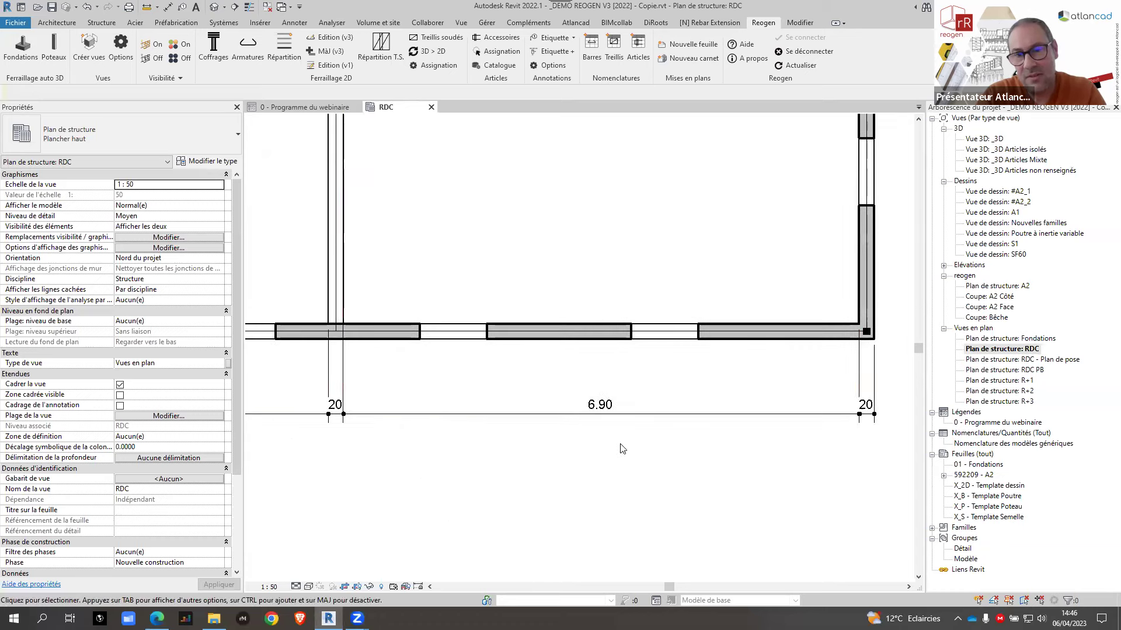
scroll(559, 446, "down", 3)
middle_click_drag(368, 382, 513, 380)
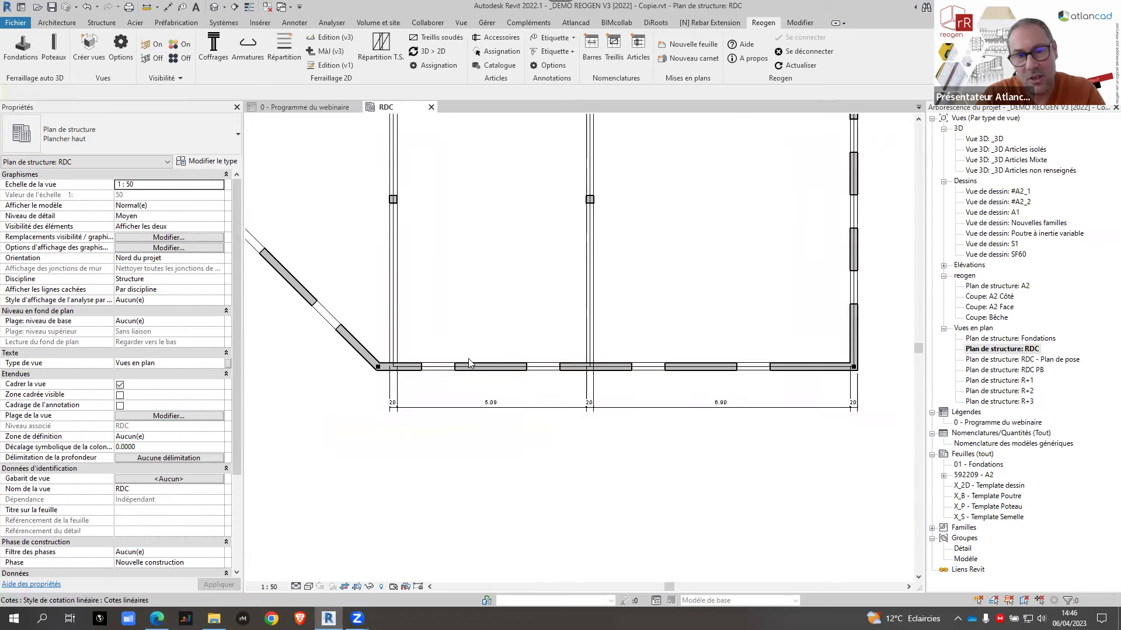
scroll(476, 444, "down", 3)
scroll(695, 345, "up", 3)
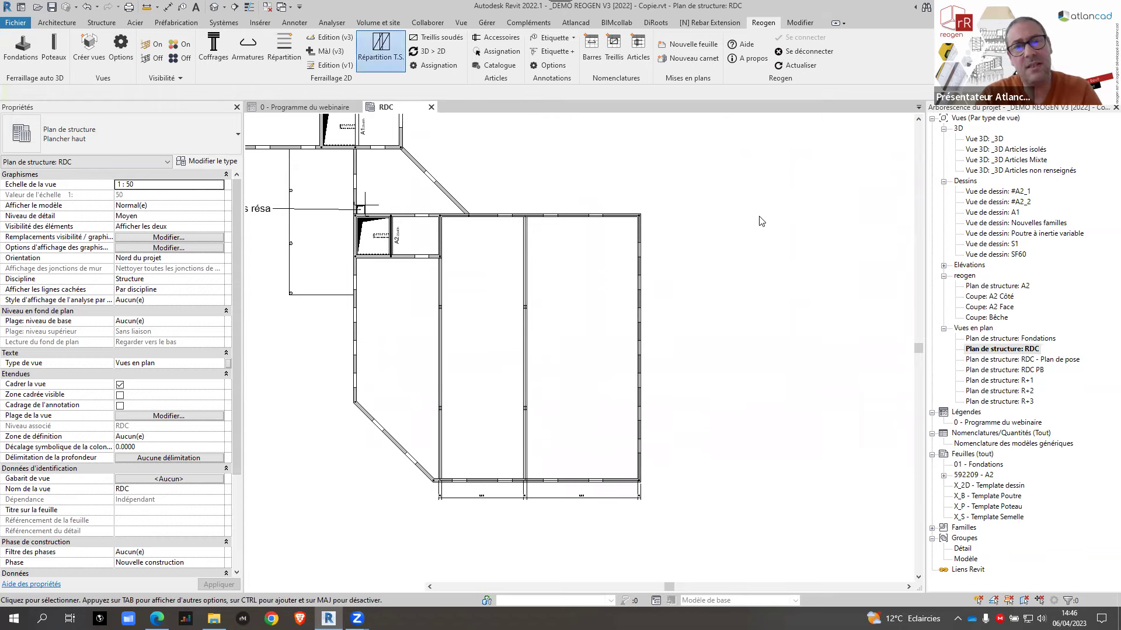
left_click(371, 51)
left_click_drag(924, 235, 858, 236)
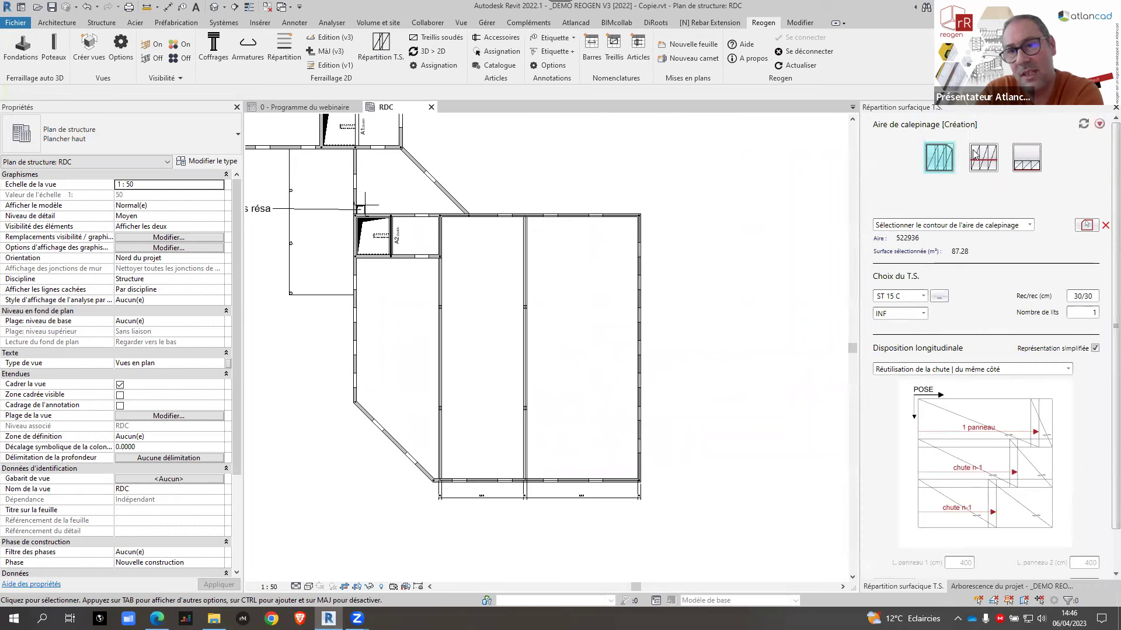
left_click(1086, 225)
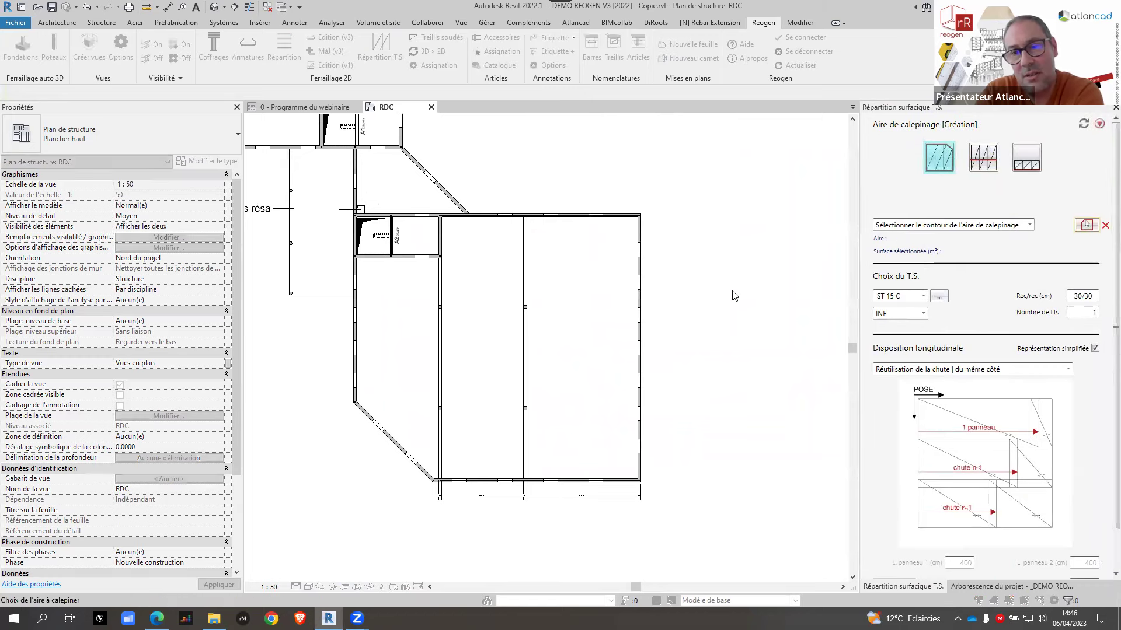
left_click(693, 287)
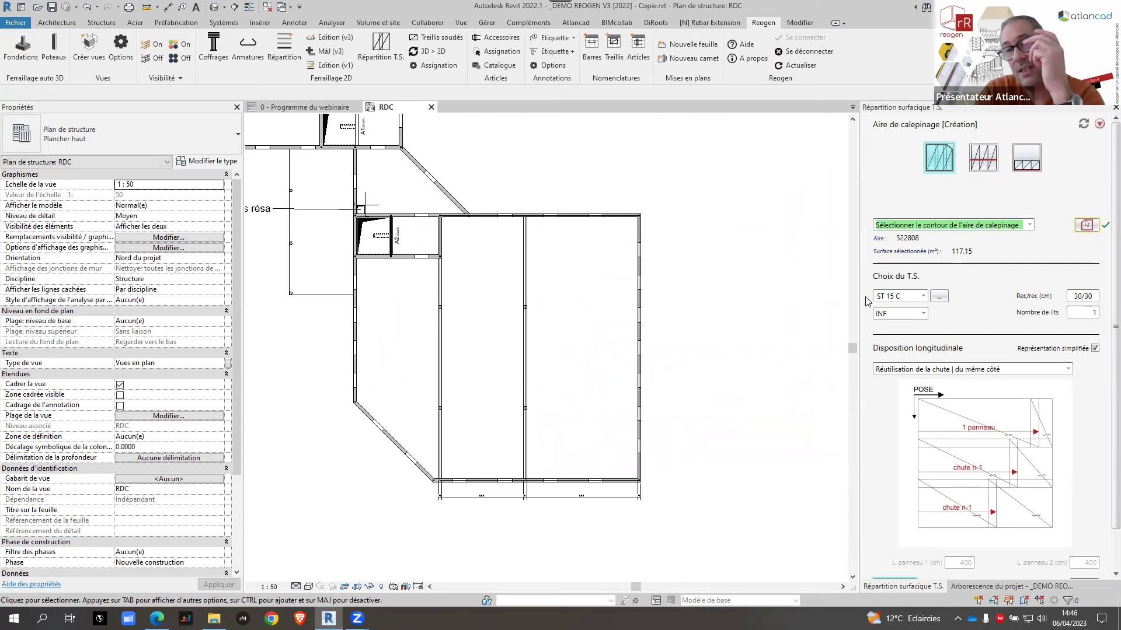
Step: Set the mesh to ST 50 without simplified representation, with the longitudinal layout Pose en tiroir | du même côté
left_click(892, 298)
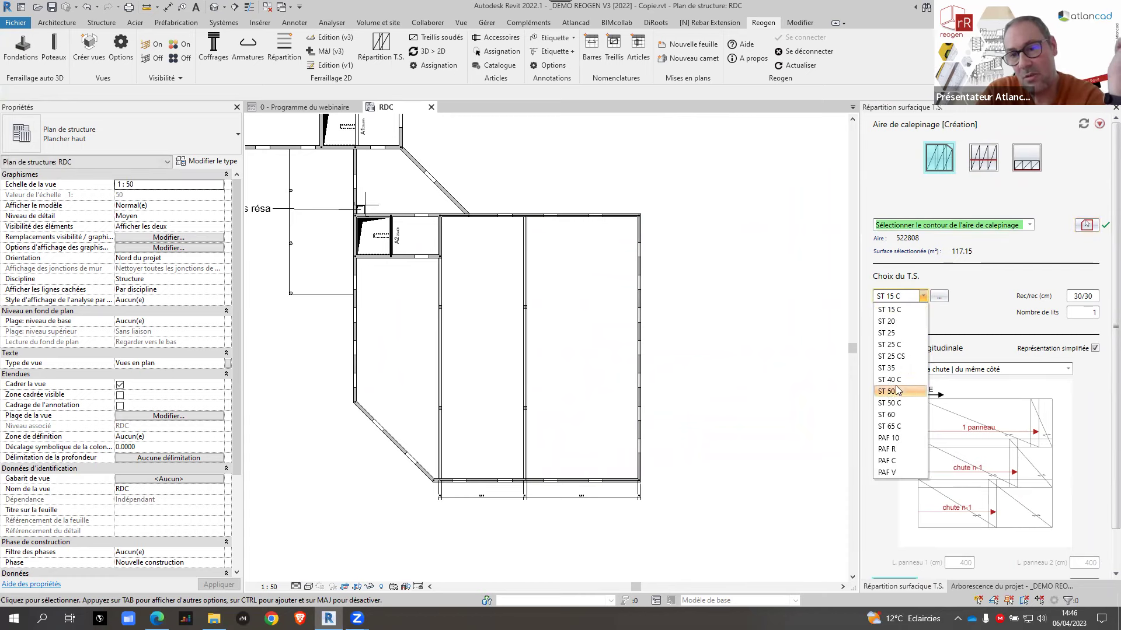
left_click(900, 392)
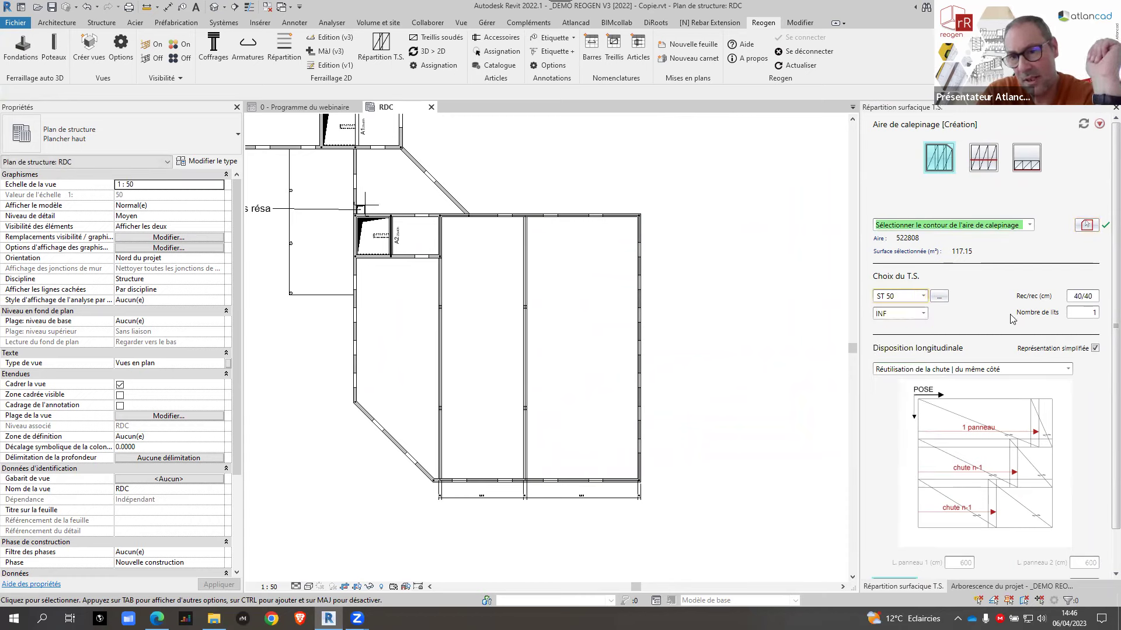
left_click(1095, 349)
left_click(1024, 371)
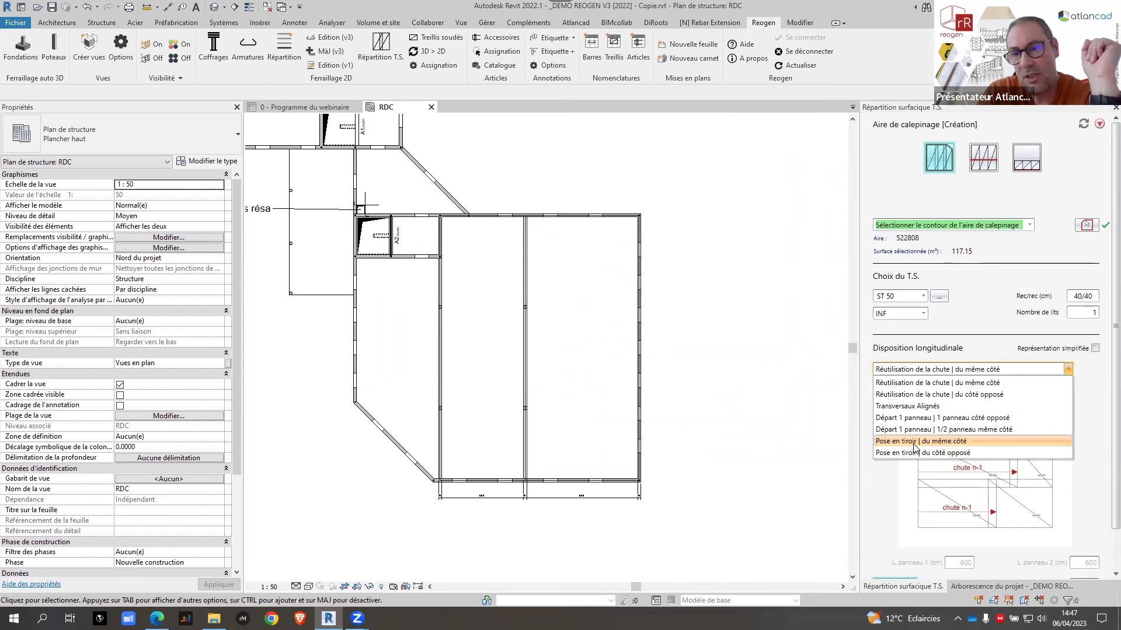
left_click(960, 441)
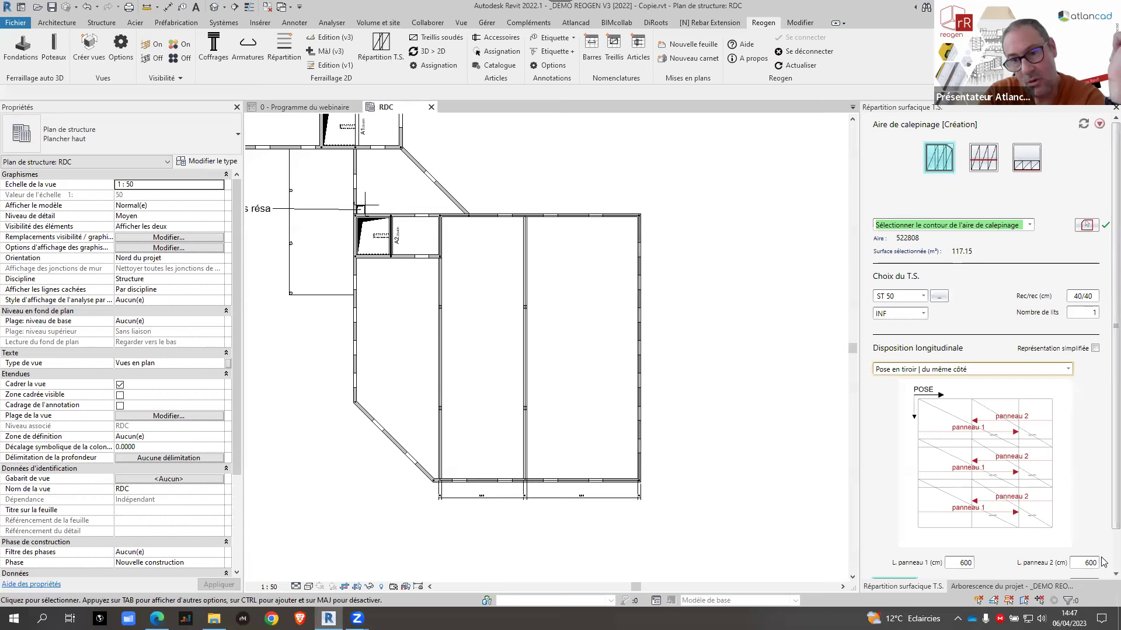
Step: Preview the longitudinal layout Pose en tiroir | du côté opposé, and return to Pose en tiroir | du même côté
left_click(933, 370)
left_click(919, 453)
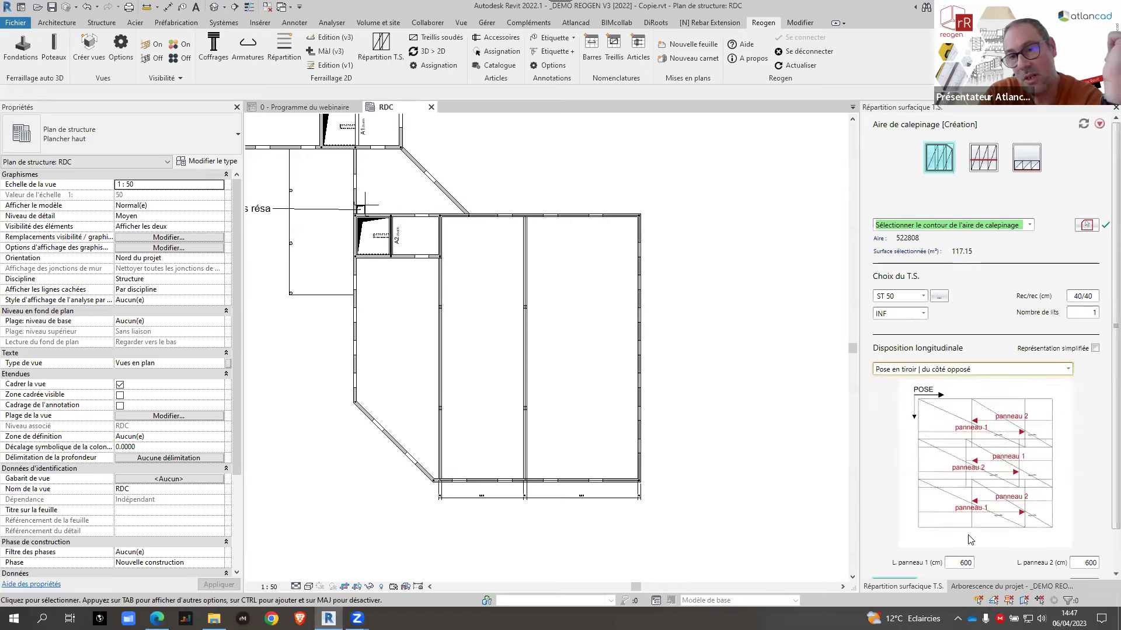
left_click(920, 372)
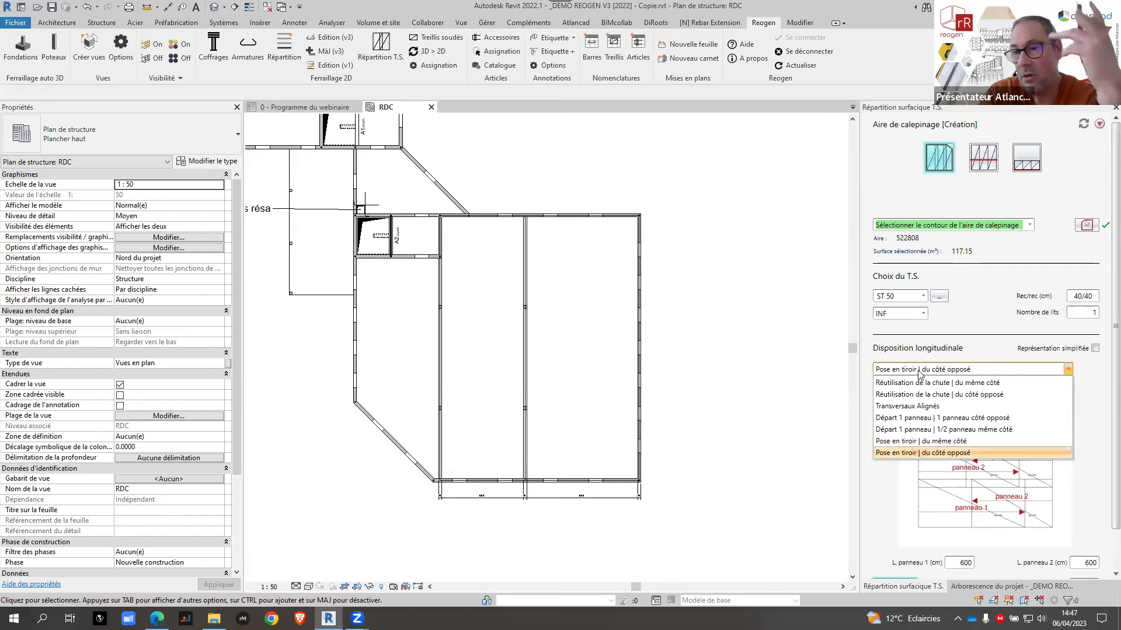
left_click(918, 443)
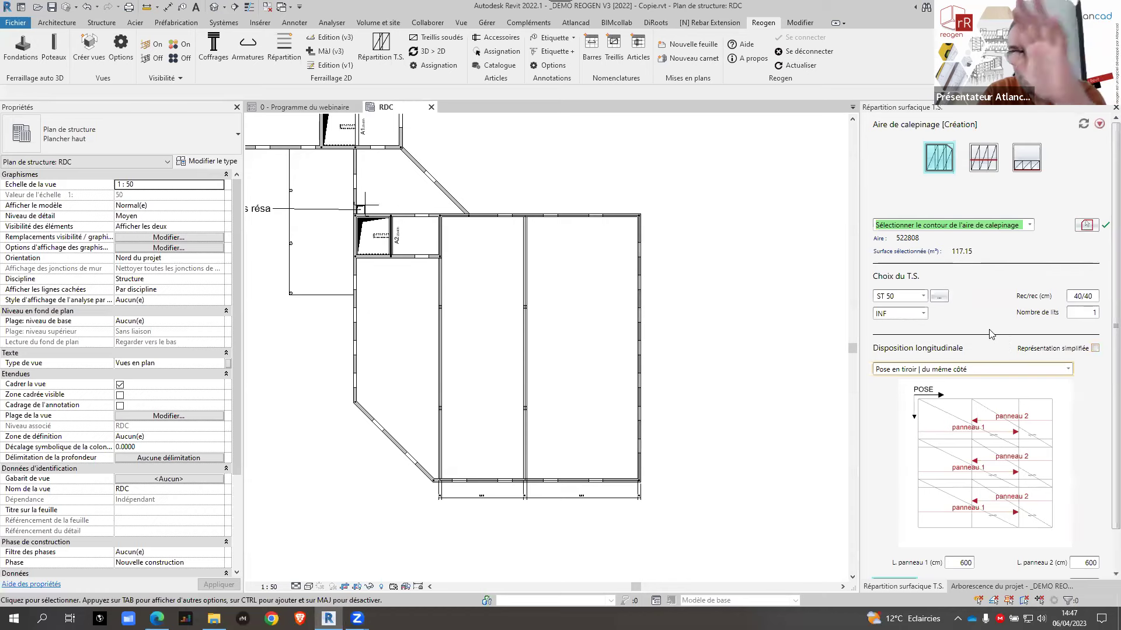
Step: Lay out the ST 50 mesh in the 6.90 m wide bay as Pose en tiroir | du même côté, with its direction along the lower wall
scroll(985, 321, "down", 2)
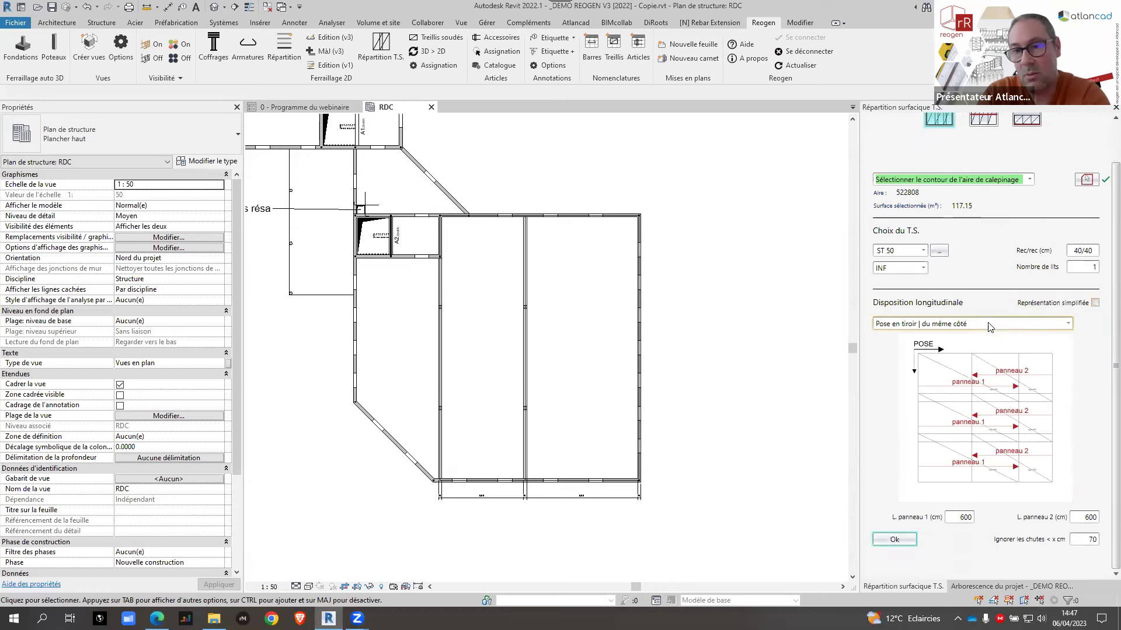
left_click(949, 324)
left_click(914, 395)
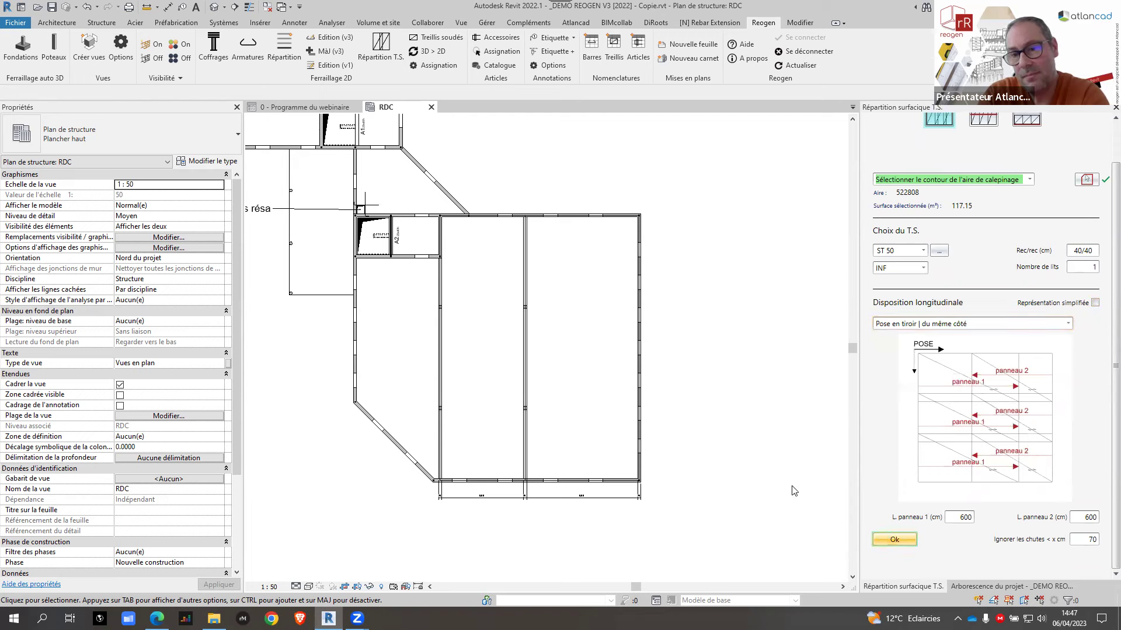
scroll(462, 475, "up", 5)
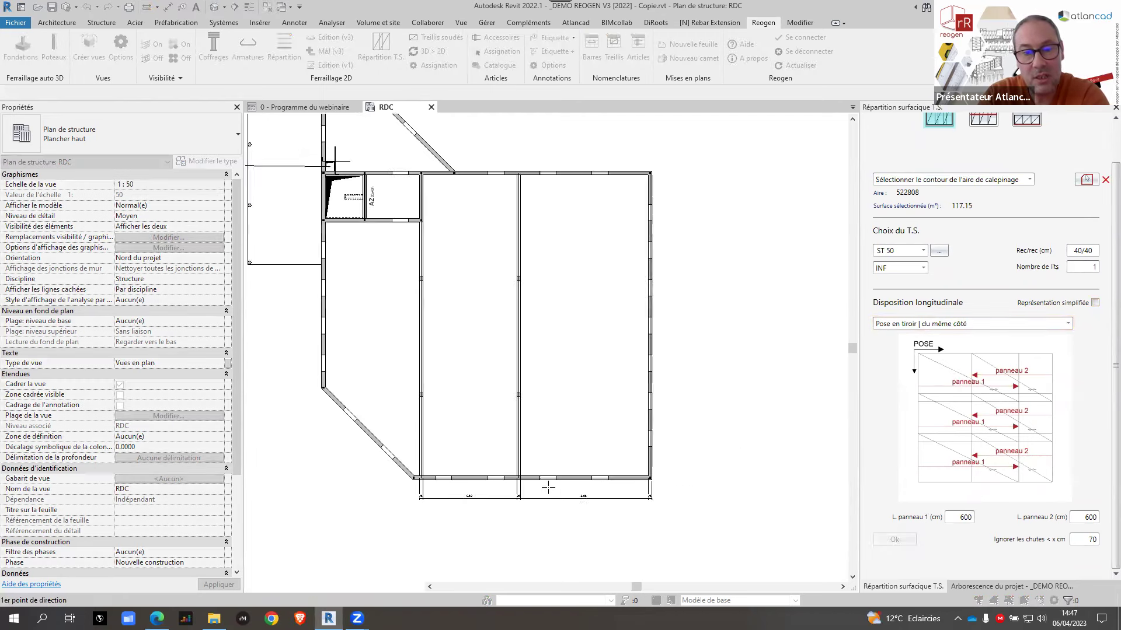
scroll(463, 476, "up", 1)
left_click(581, 461)
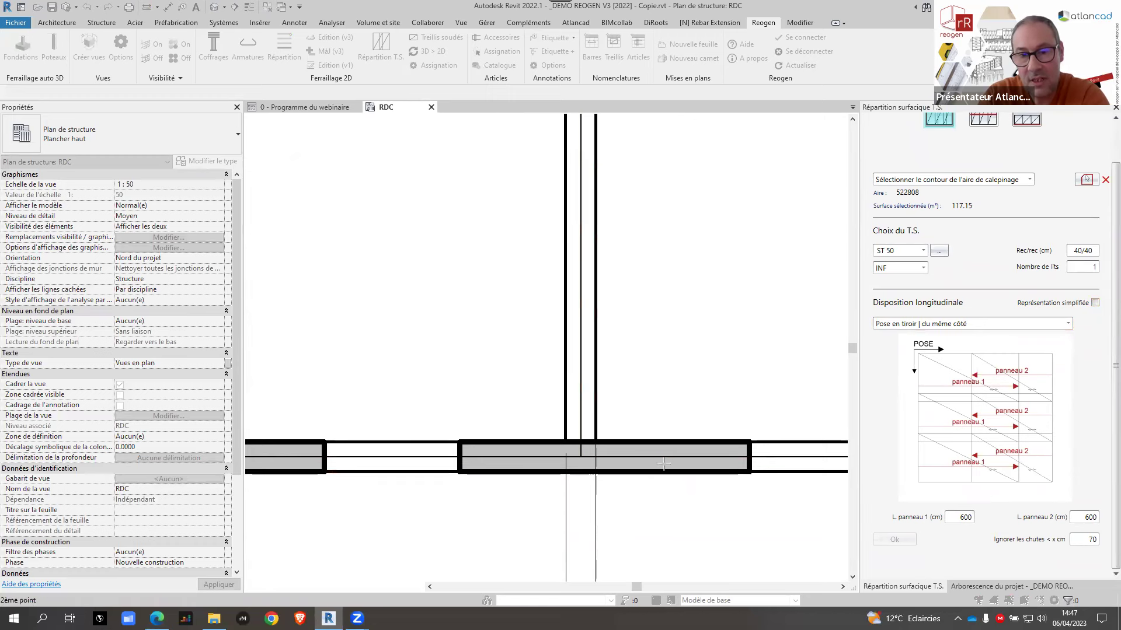
left_click(722, 456)
scroll(544, 439, "down", 4)
scroll(544, 439, "down", 2)
scroll(690, 385, "up", 2)
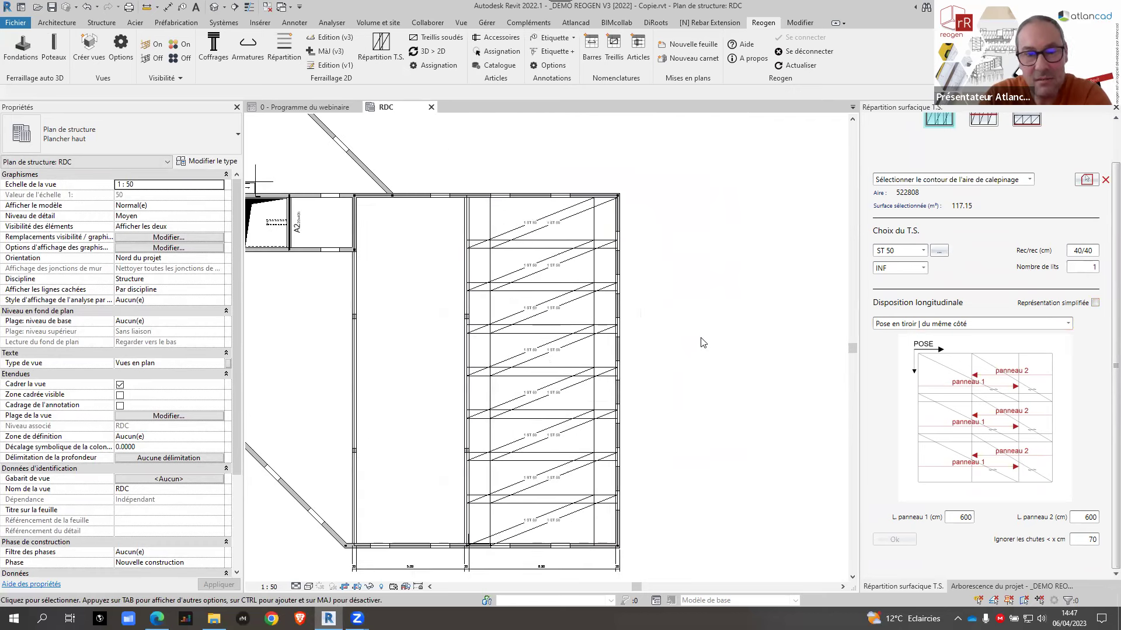
Step: Reselect the 6.90 m bay's layout area and redraw its mesh with Représentation simplifiée enabled
scroll(704, 342, "down", 1)
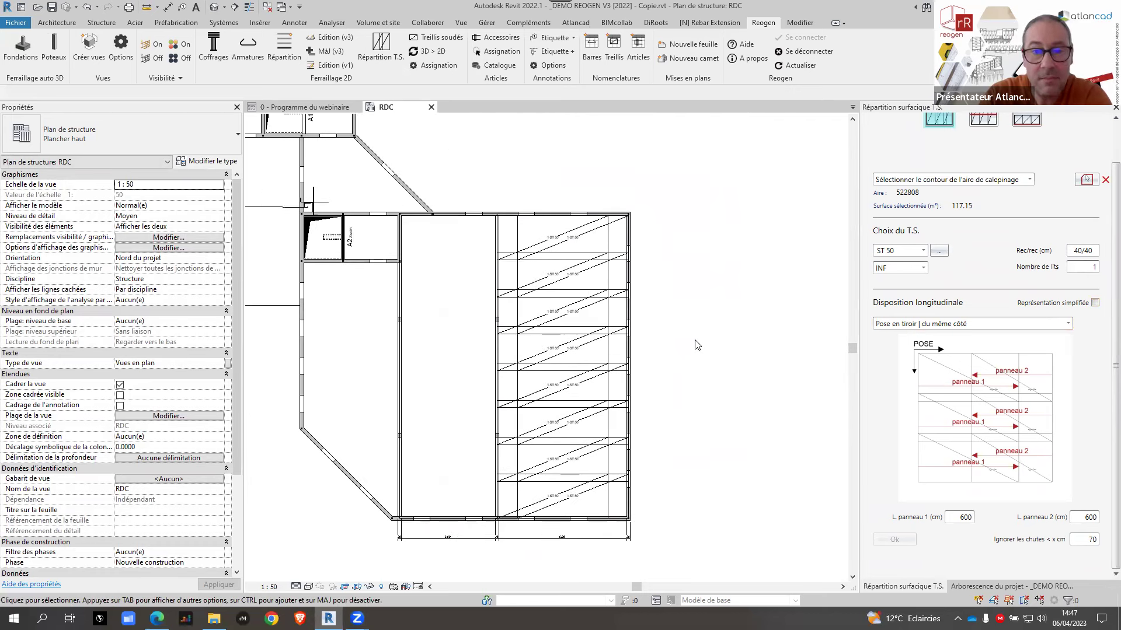
scroll(584, 357, "up", 2)
scroll(582, 359, "down", 1)
scroll(701, 339, "down", 2)
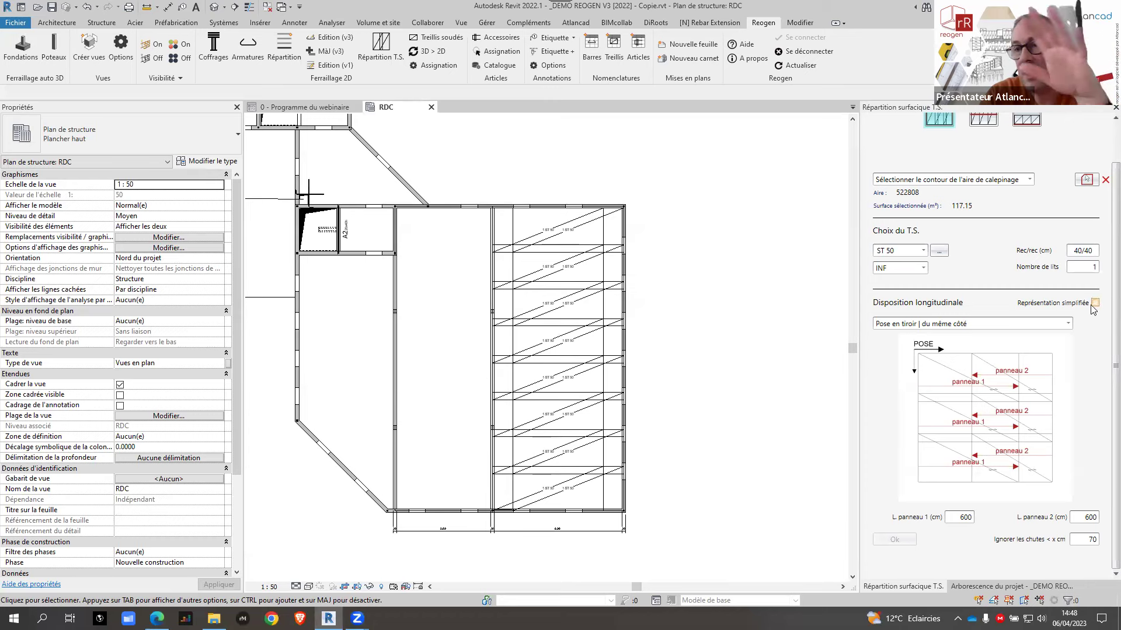
left_click(1086, 181)
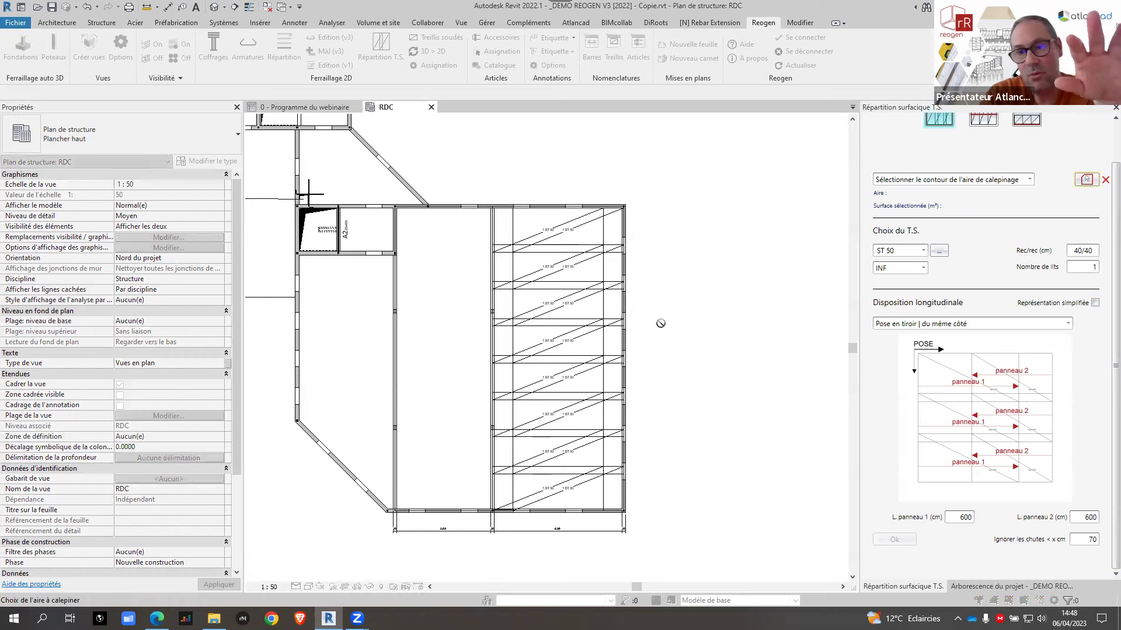
left_click(659, 321)
left_click(1095, 303)
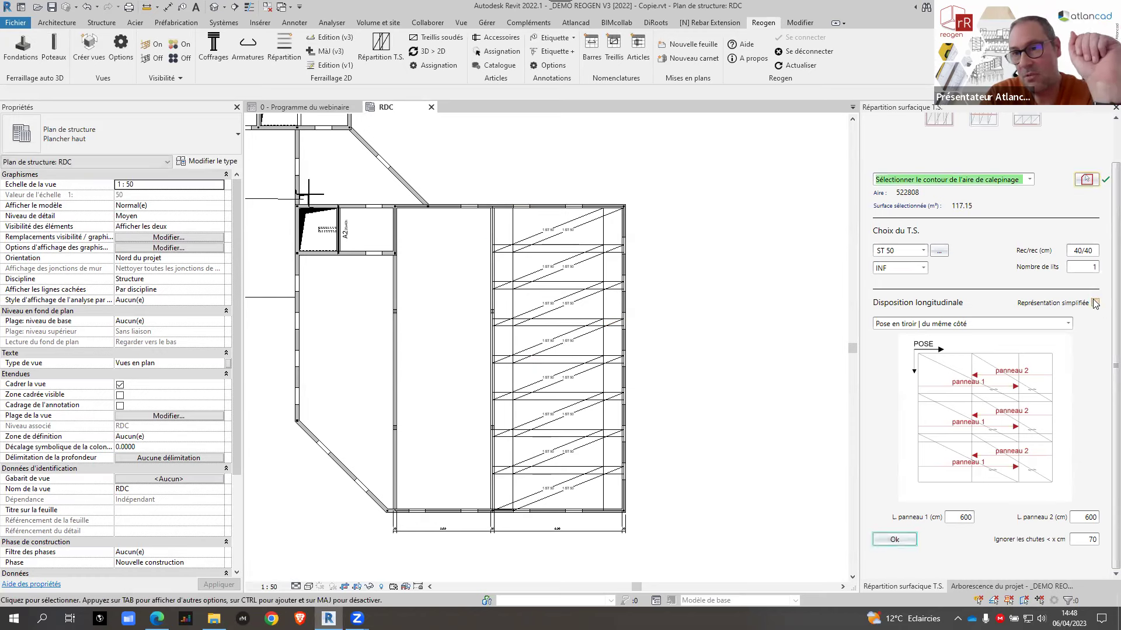
left_click(882, 540)
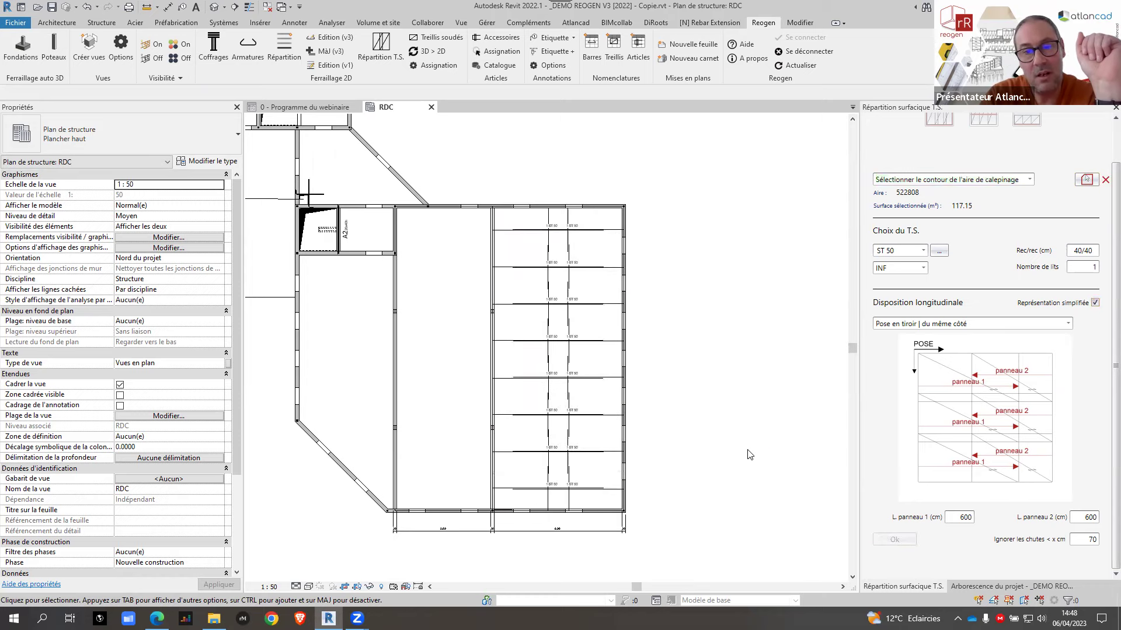
Step: Turn on the colour display of the mesh panels to examine the simplified layout in the 6.90 m bay
scroll(602, 178, "up", 5)
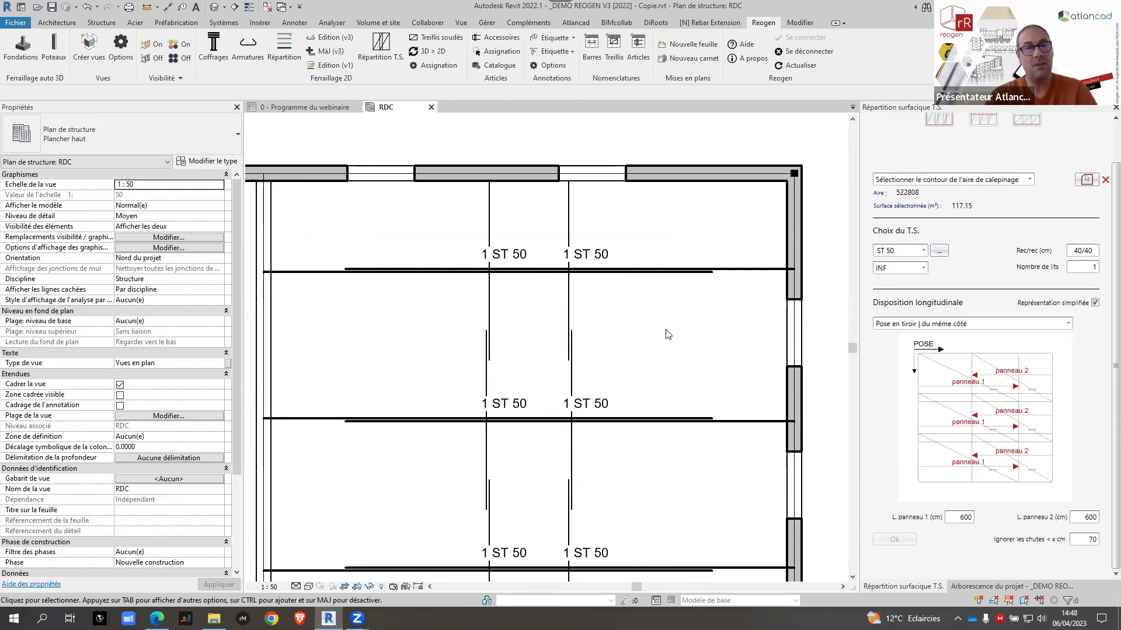
scroll(666, 332, "down", 5)
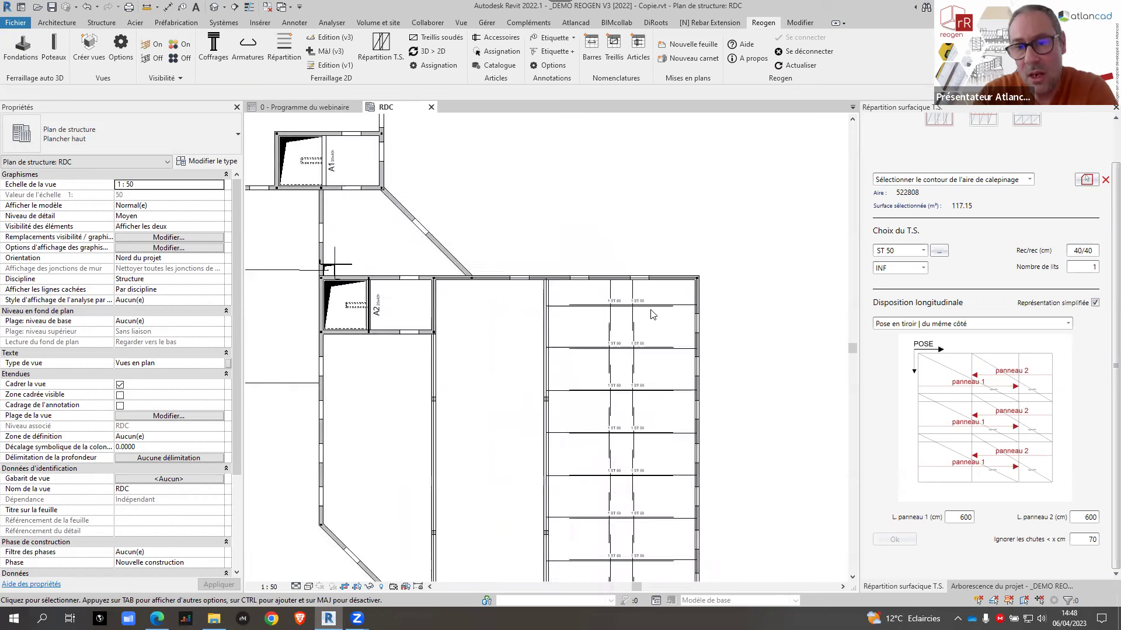
left_click(175, 44)
scroll(684, 244, "up", 3)
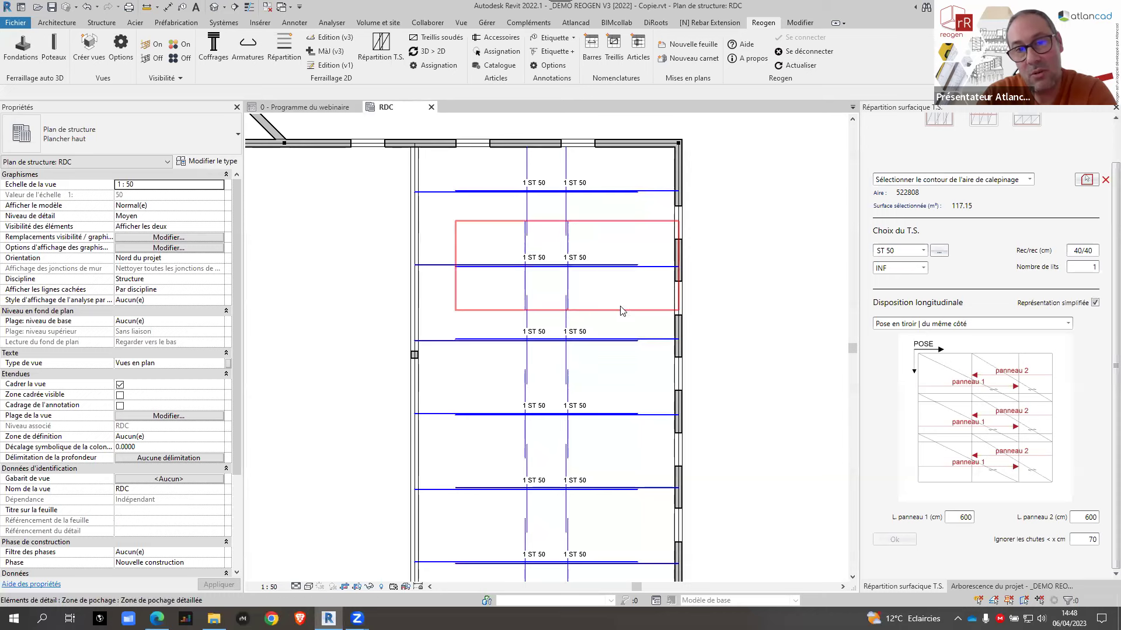
scroll(677, 296, "down", 2)
scroll(677, 297, "down", 1)
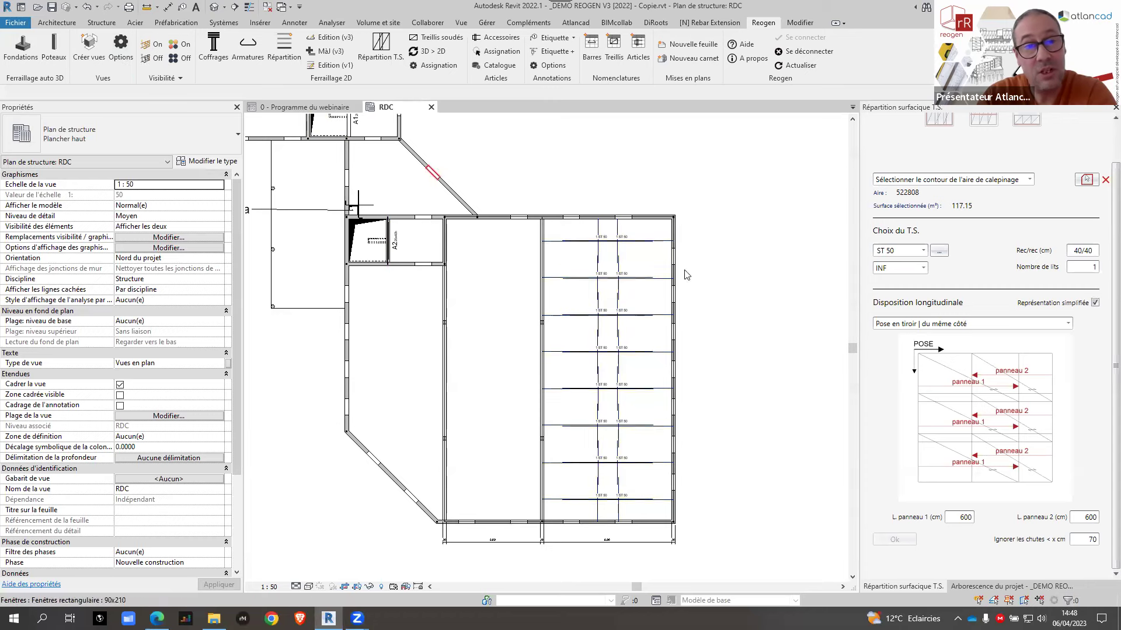
Step: Select the narrower adjacent bay's contour as the layout area, with longitudinal layout Départ 1 panneau | 1/2 panneau même côté
middle_click_drag(752, 366, 692, 317)
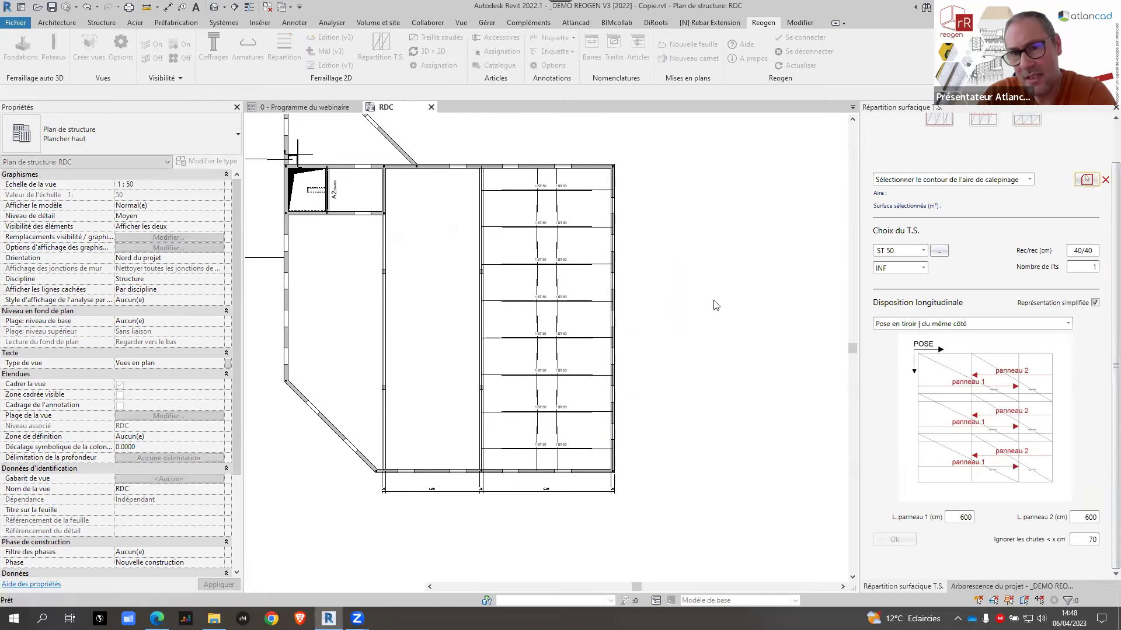
left_click(1087, 179)
left_click(391, 374)
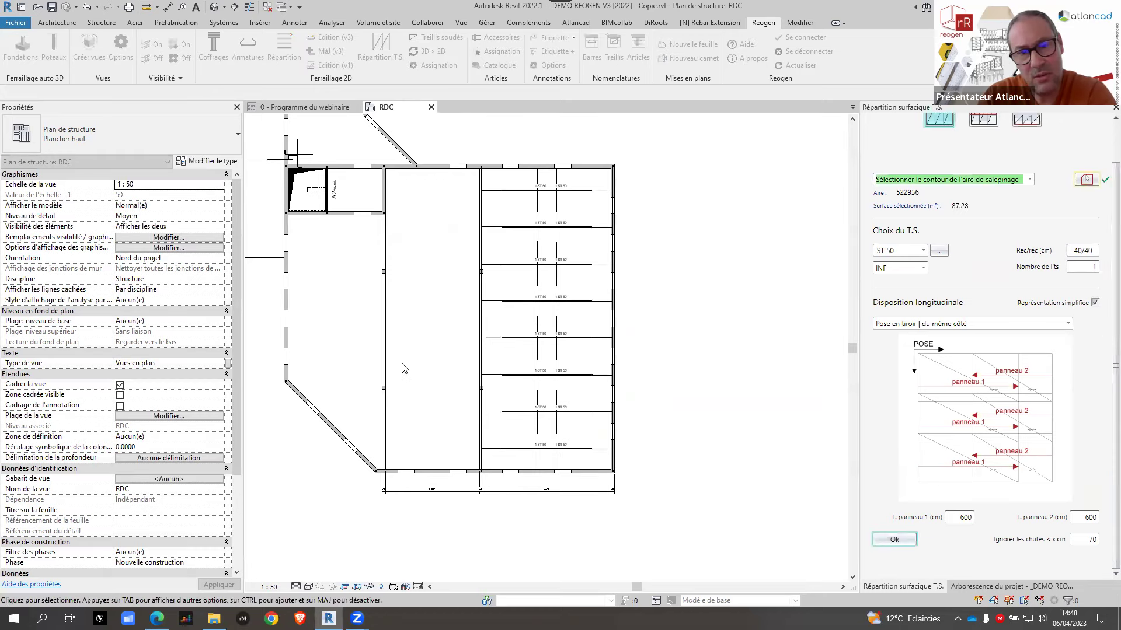
left_click(928, 326)
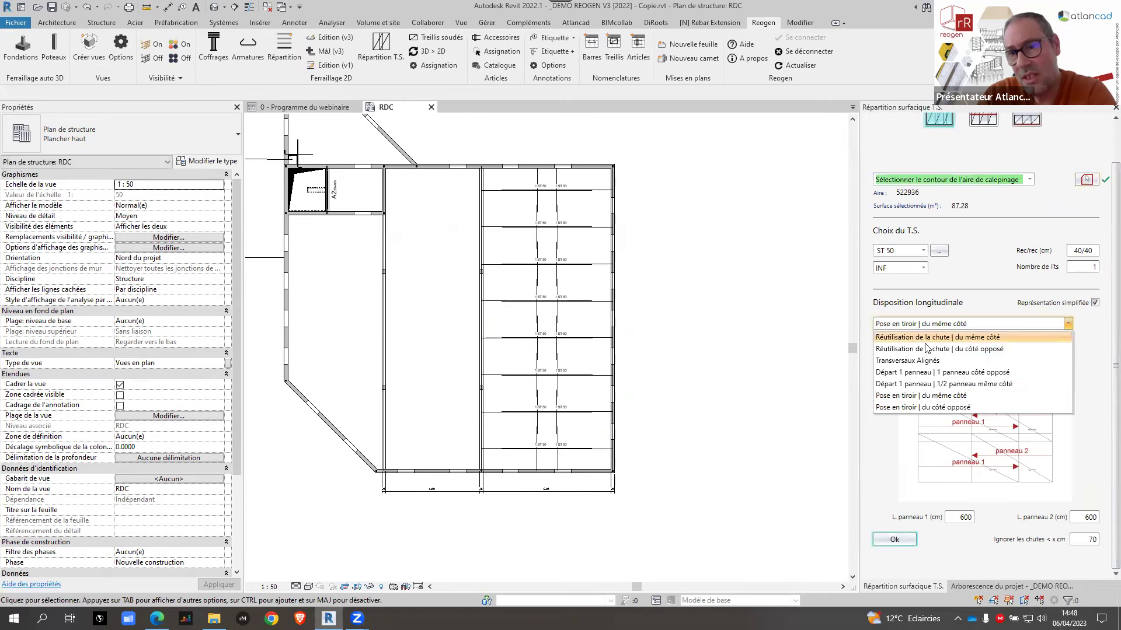
left_click(918, 385)
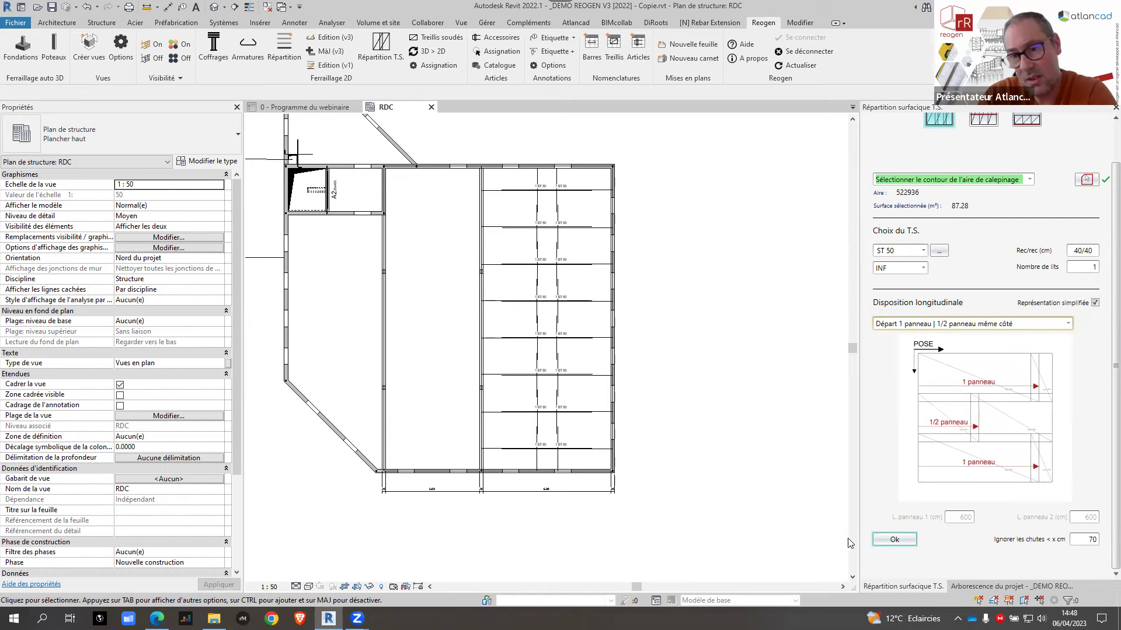
Step: Generate the narrower bay's simplified mesh, setting its direction from the bay's lower-left corner along the lower wall
left_click(895, 539)
scroll(355, 479, "up", 3)
scroll(356, 480, "up", 5)
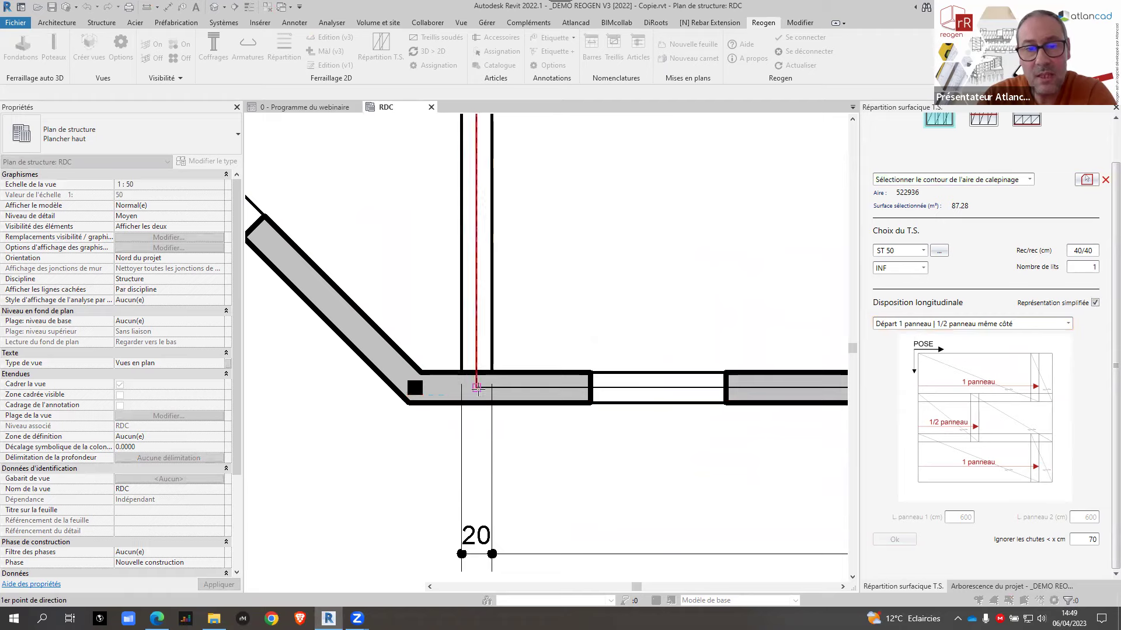
left_click(477, 388)
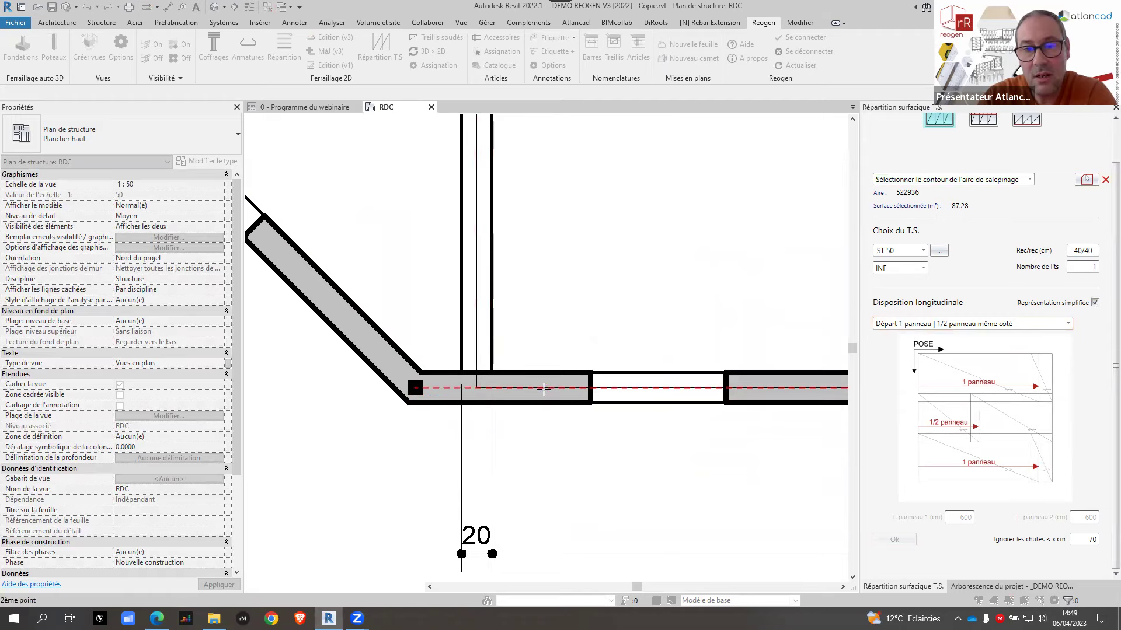
left_click(544, 390)
scroll(554, 379, "down", 5)
scroll(627, 505, "up", 1)
scroll(627, 505, "down", 3)
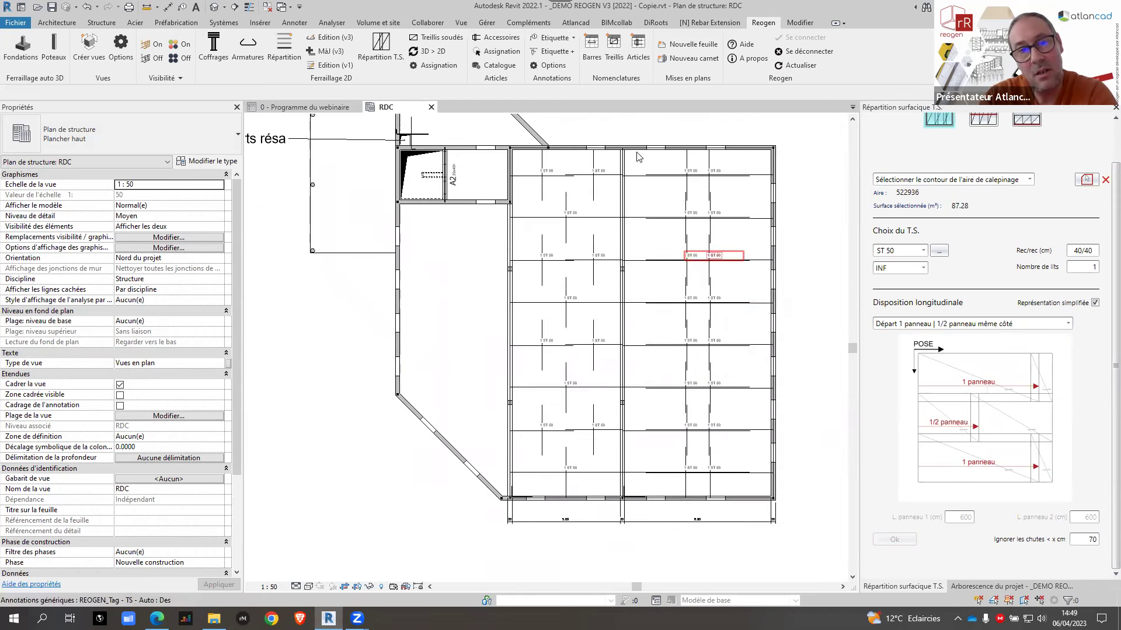
Step: Turn on the colour display for the mesh panels in both bays of the RDC plan
left_click(178, 44)
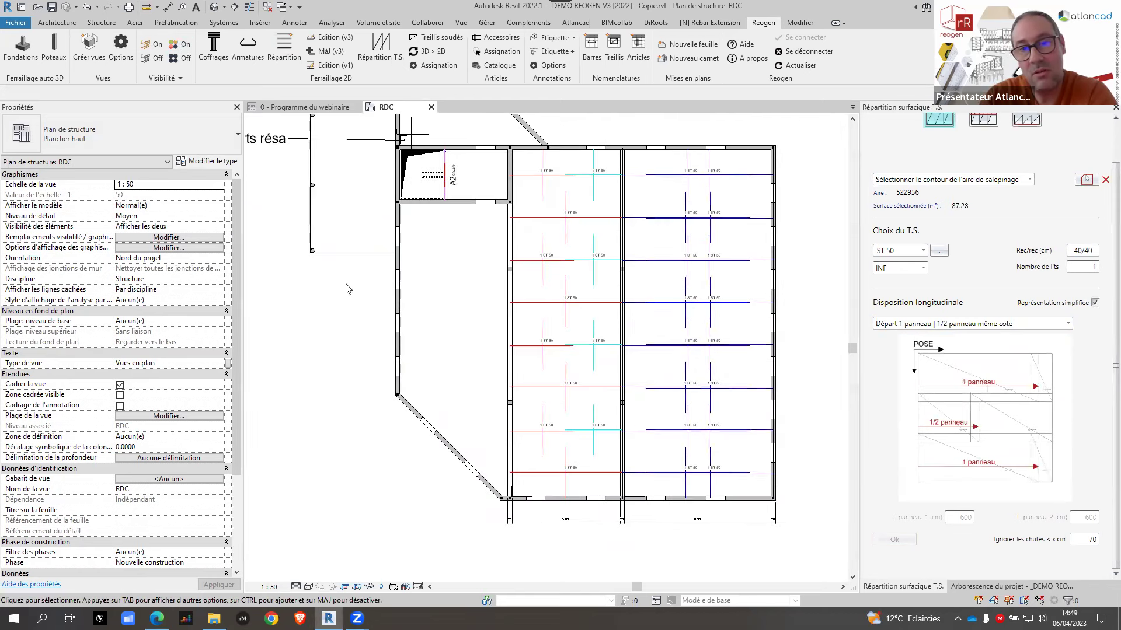
scroll(416, 355, "up", 3)
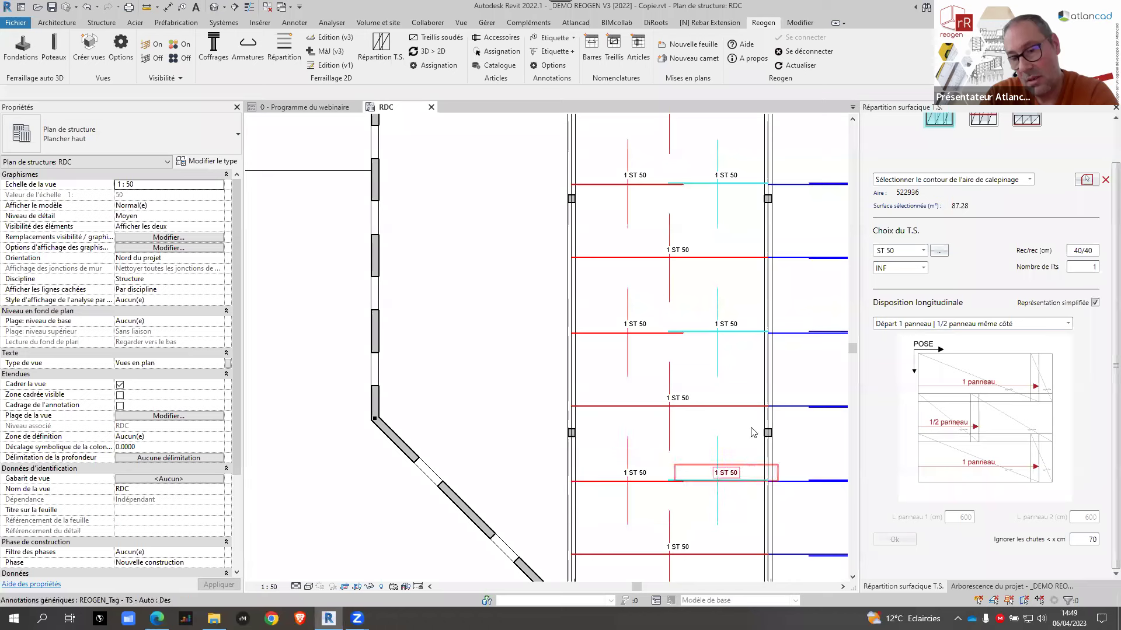
scroll(533, 253, "down", 4)
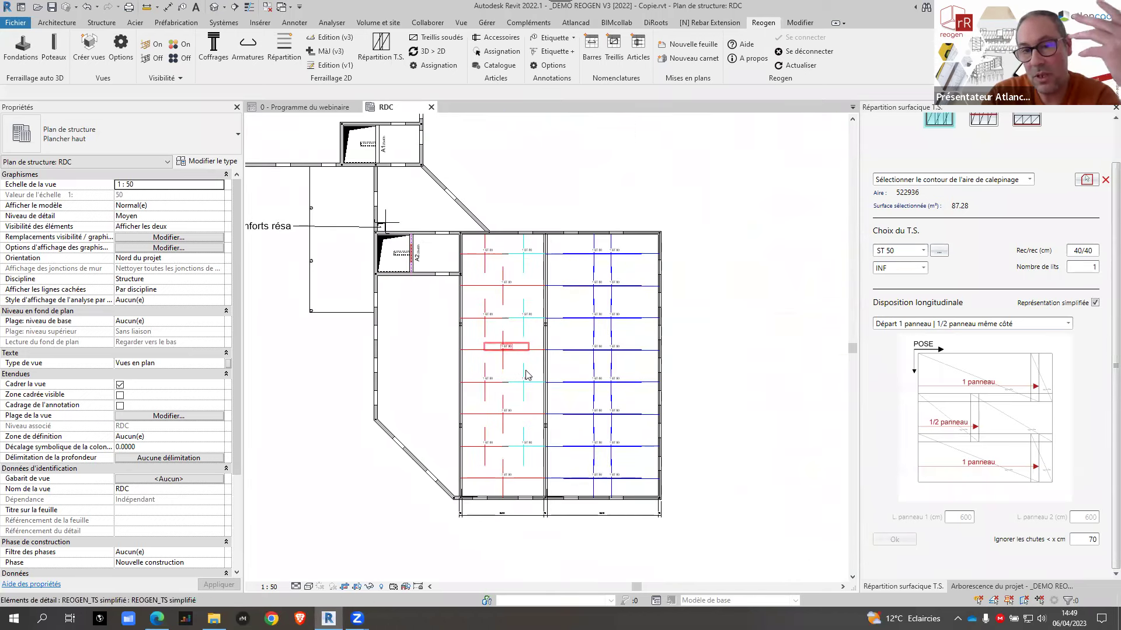
Step: Reselect the narrower bay's layout area and redraw its mesh with Représentation simplifiée disabled
left_click(1087, 179)
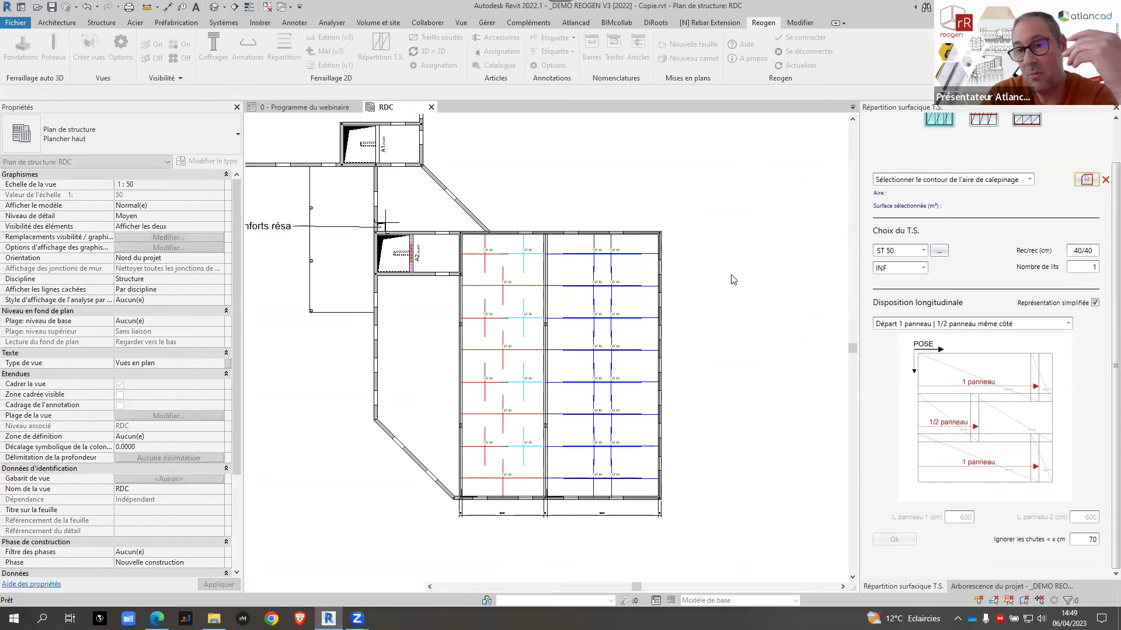
left_click(551, 274)
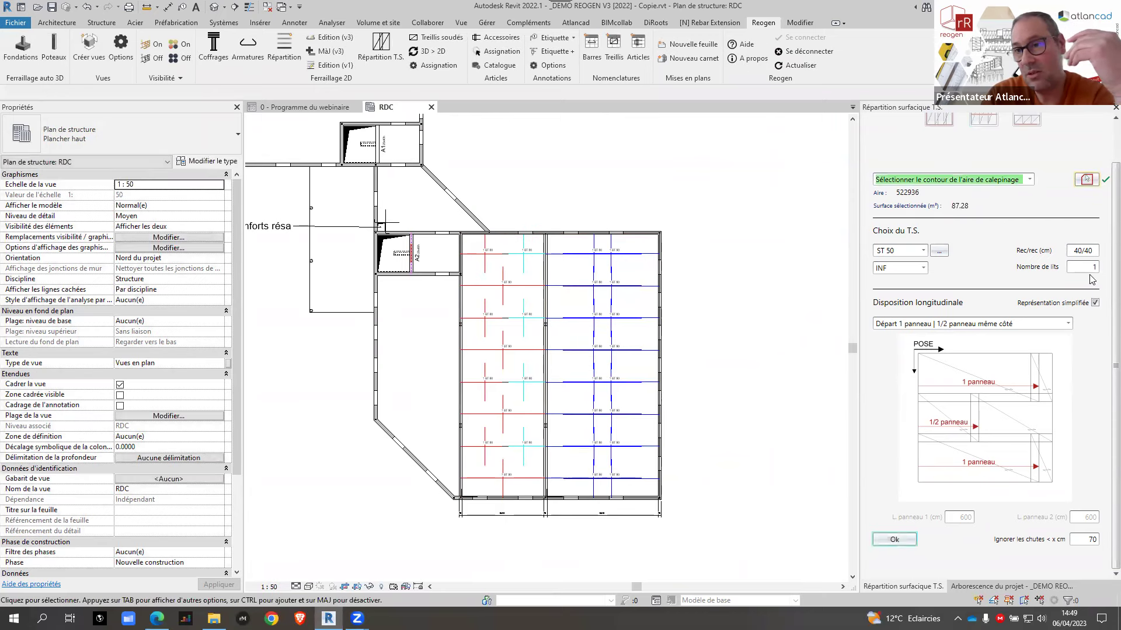
left_click(1095, 303)
left_click(880, 541)
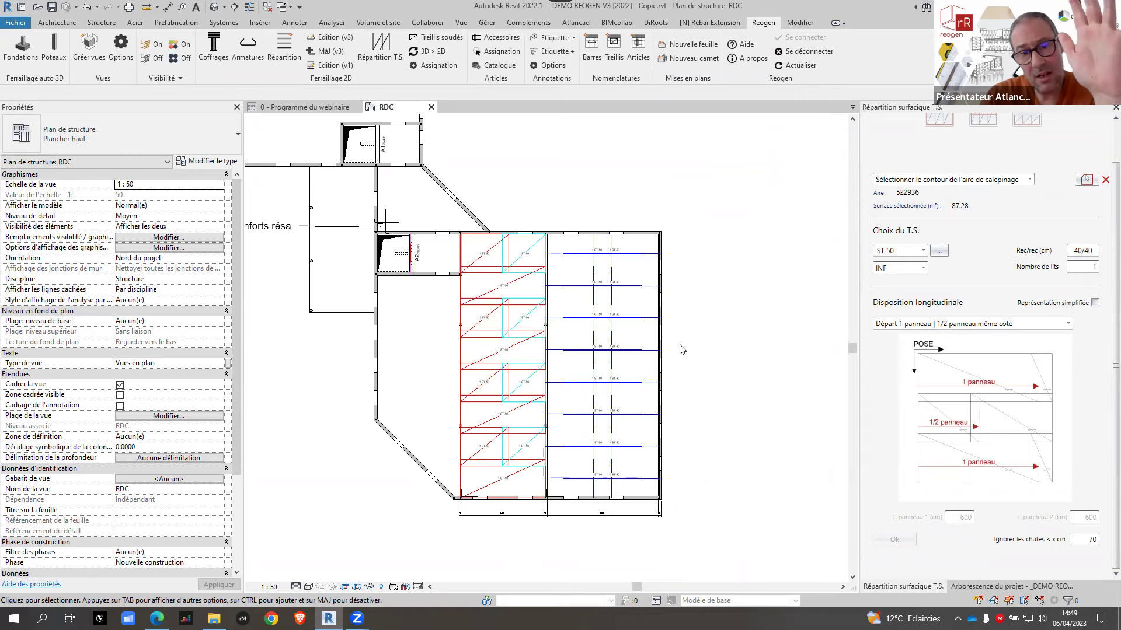
Step: Examine the two-sided corner reinforcement marked renforts résa around the small slab opening and its properties
middle_click_drag(410, 321, 600, 370)
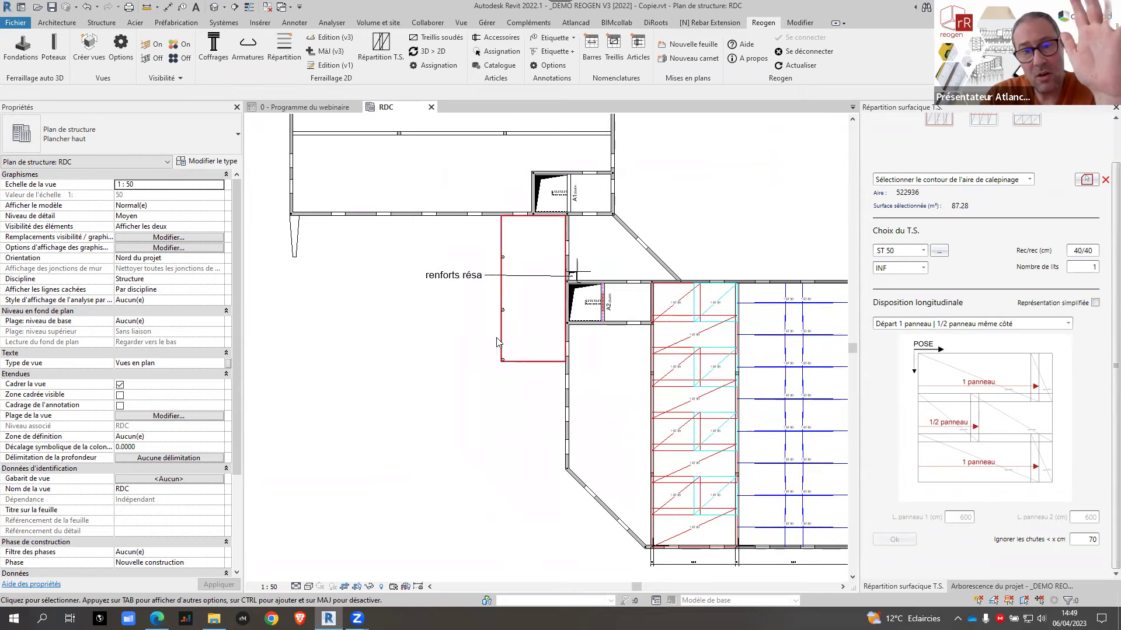
scroll(560, 271, "up", 6)
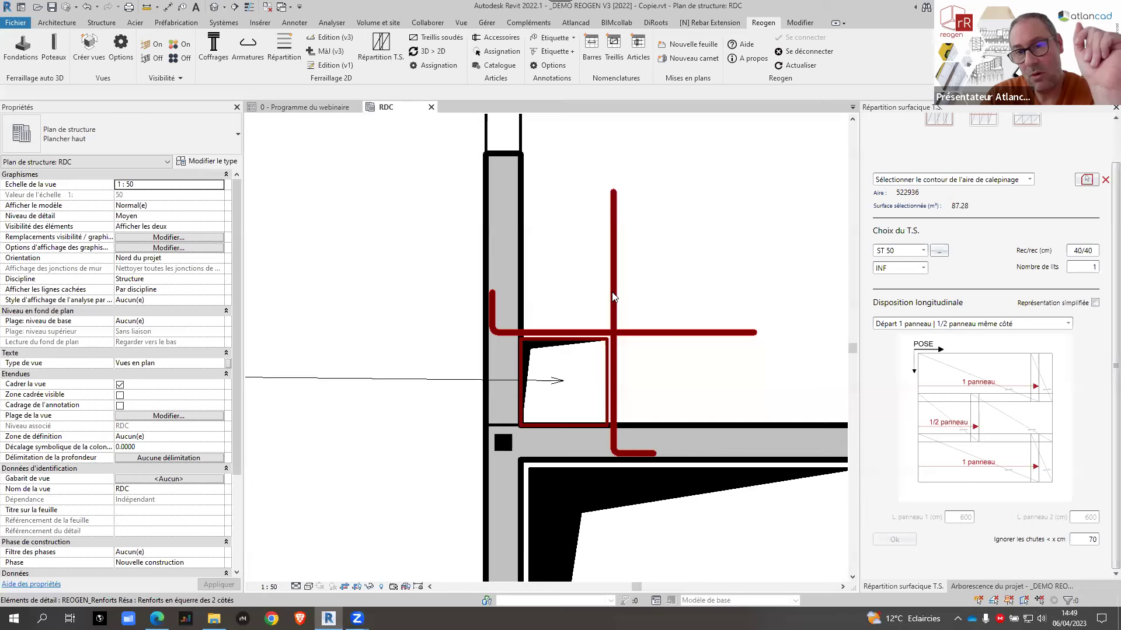
left_click(612, 296)
scroll(565, 348, "up", 4)
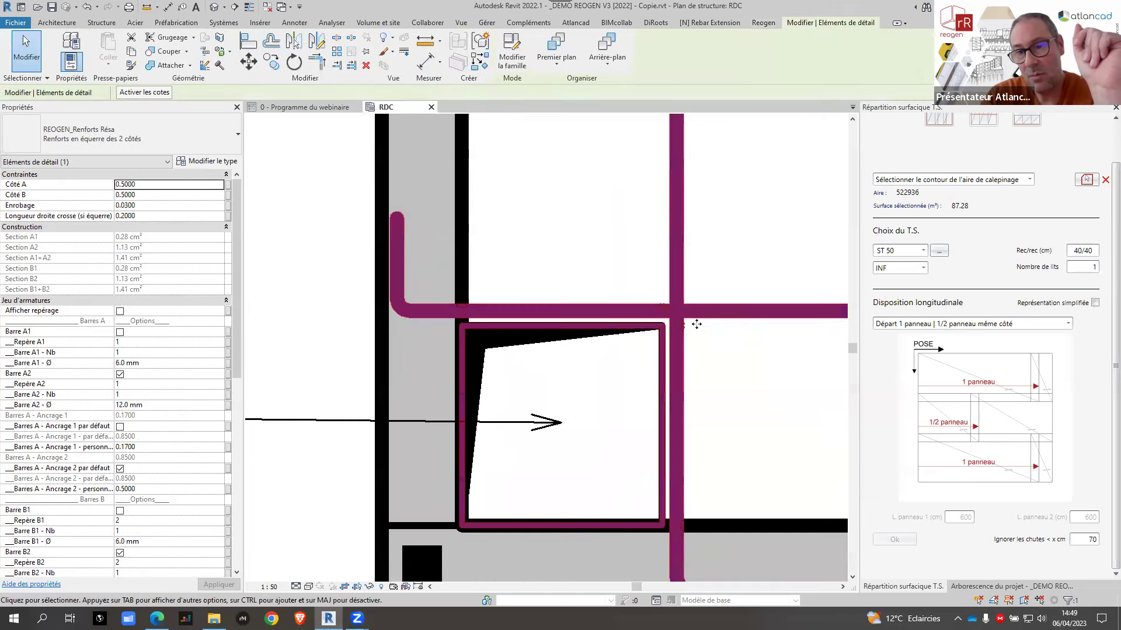
scroll(600, 260, "down", 3)
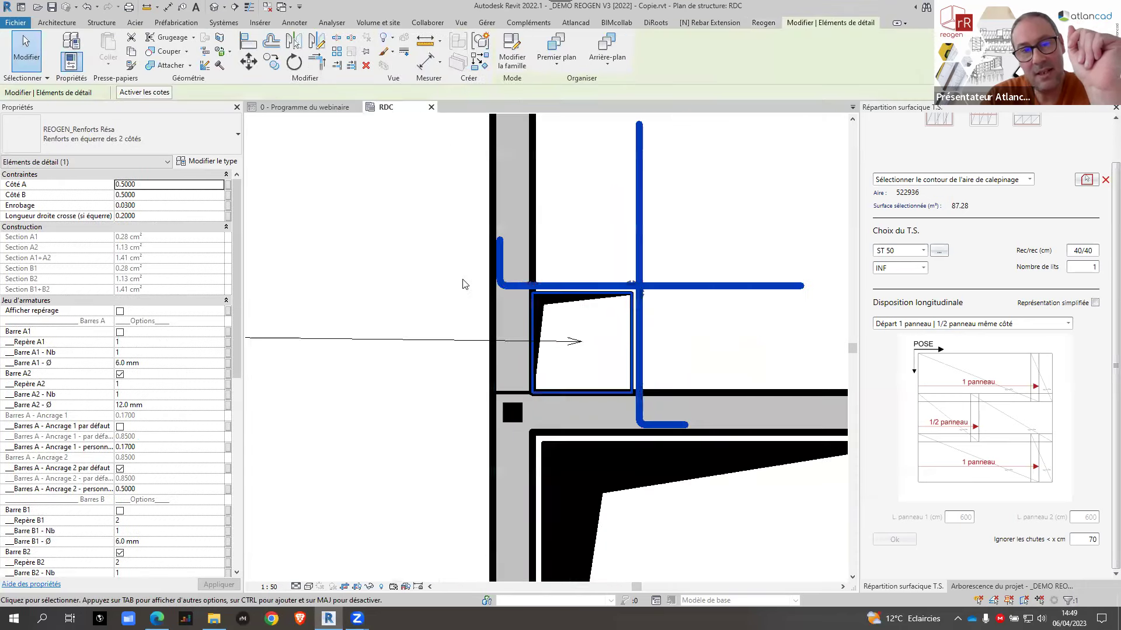
left_click(453, 284)
scroll(583, 277, "up", 2)
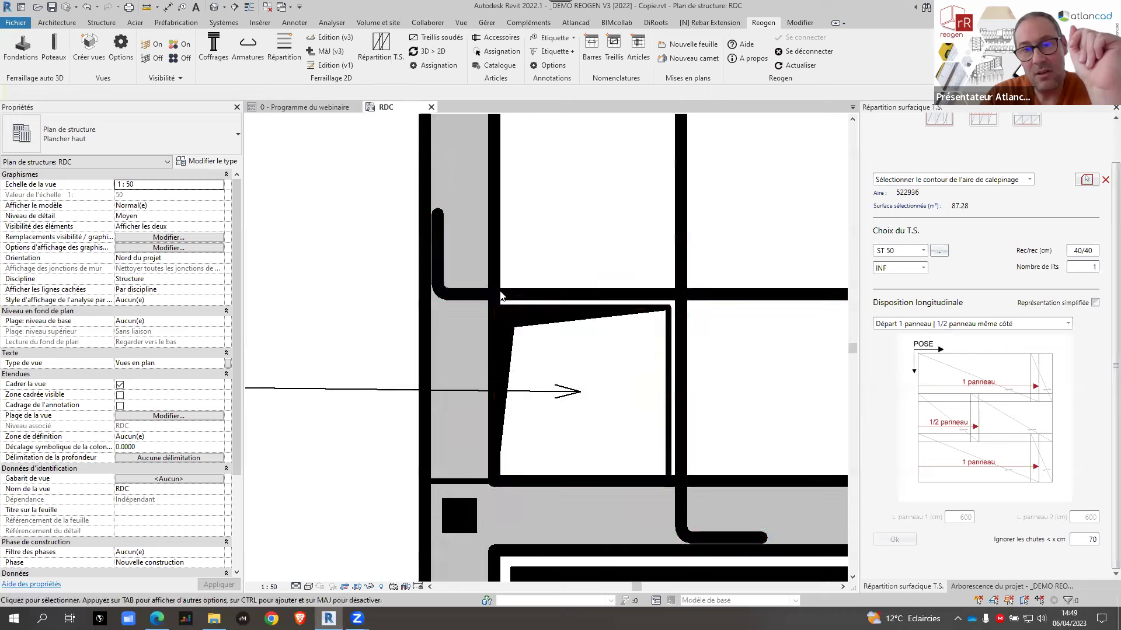
Step: Preview the Barre A1 option on the renforts résa corner reinforcement, and switch the option off again
left_click(659, 295)
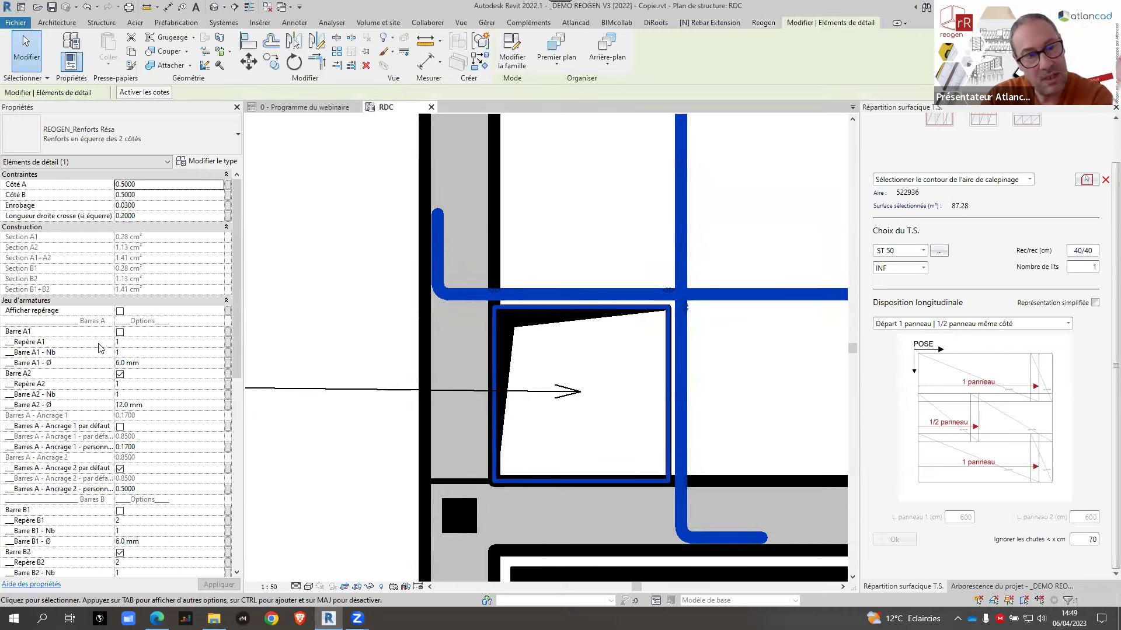
left_click(120, 331)
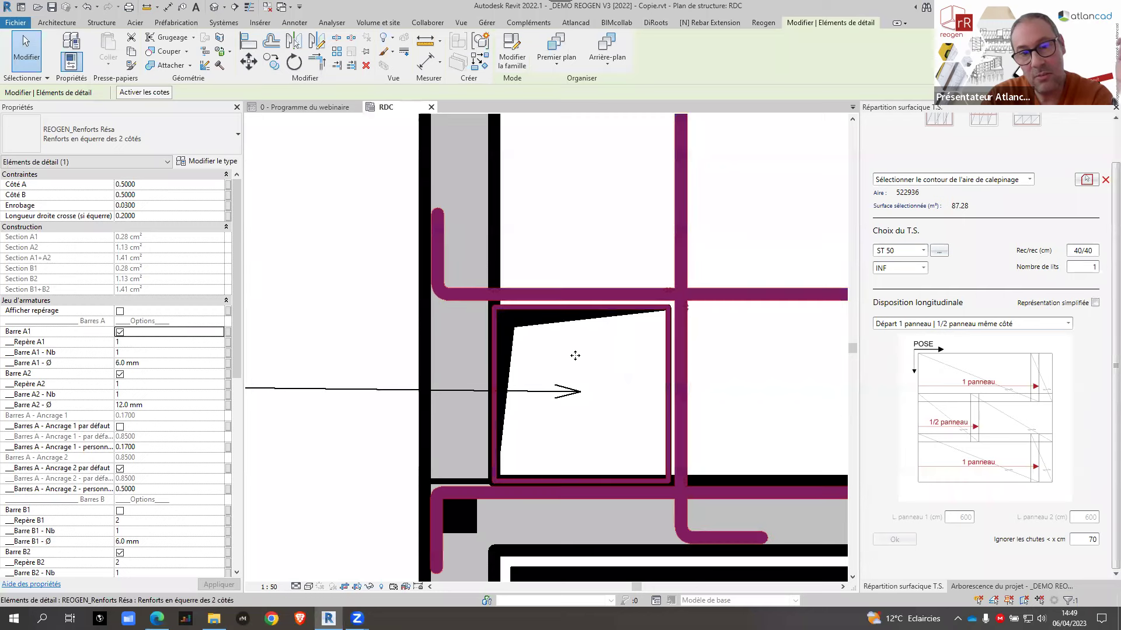
left_click(120, 331)
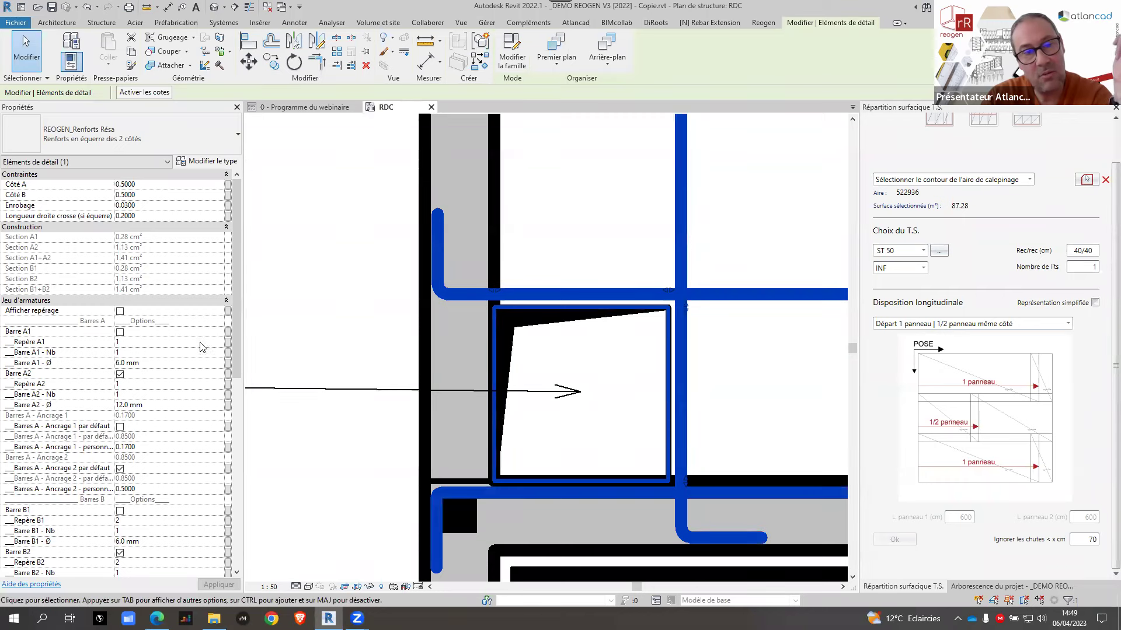
Step: Preview the Afficher repérage option on the renforts résa corner reinforcement, and switch the option off again
left_click(119, 311)
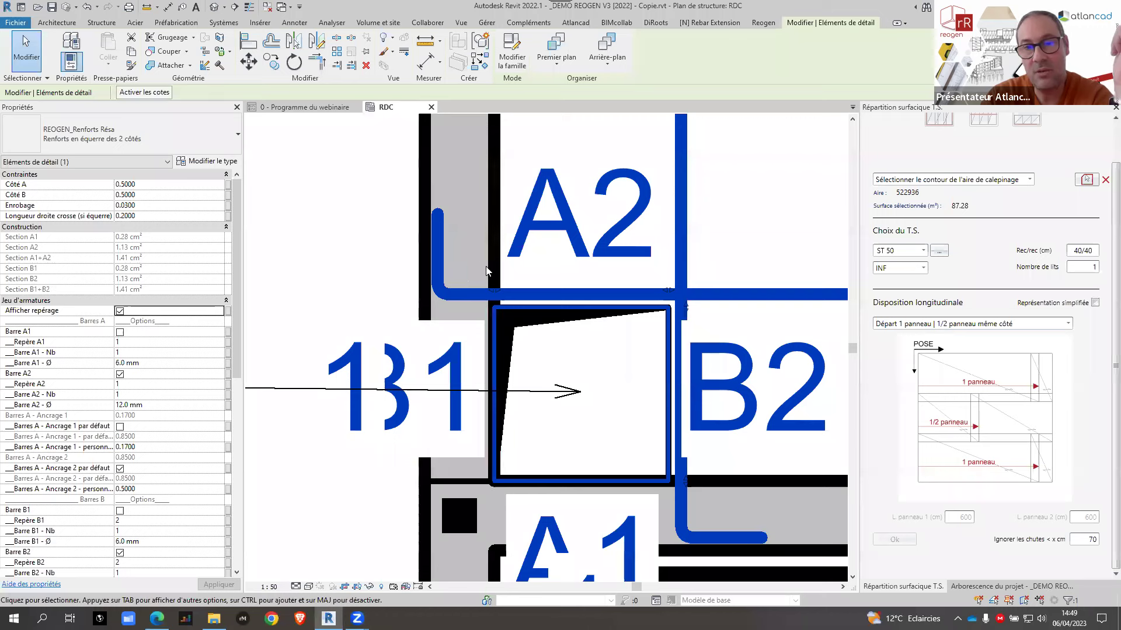
scroll(507, 278, "down", 5)
scroll(529, 288, "up", 1)
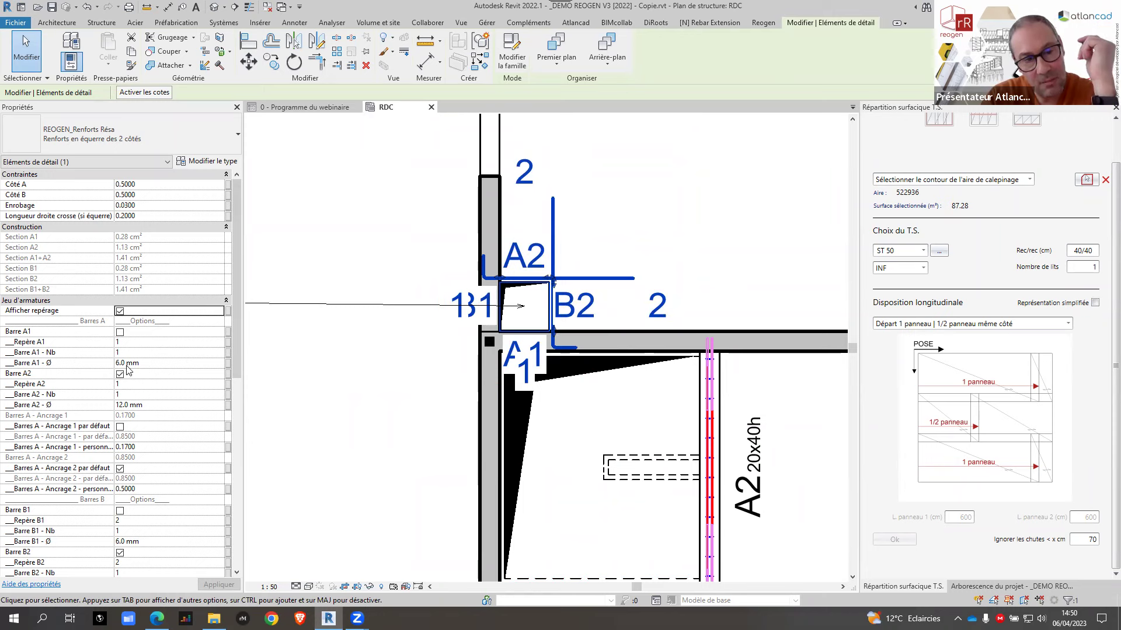
left_click(119, 312)
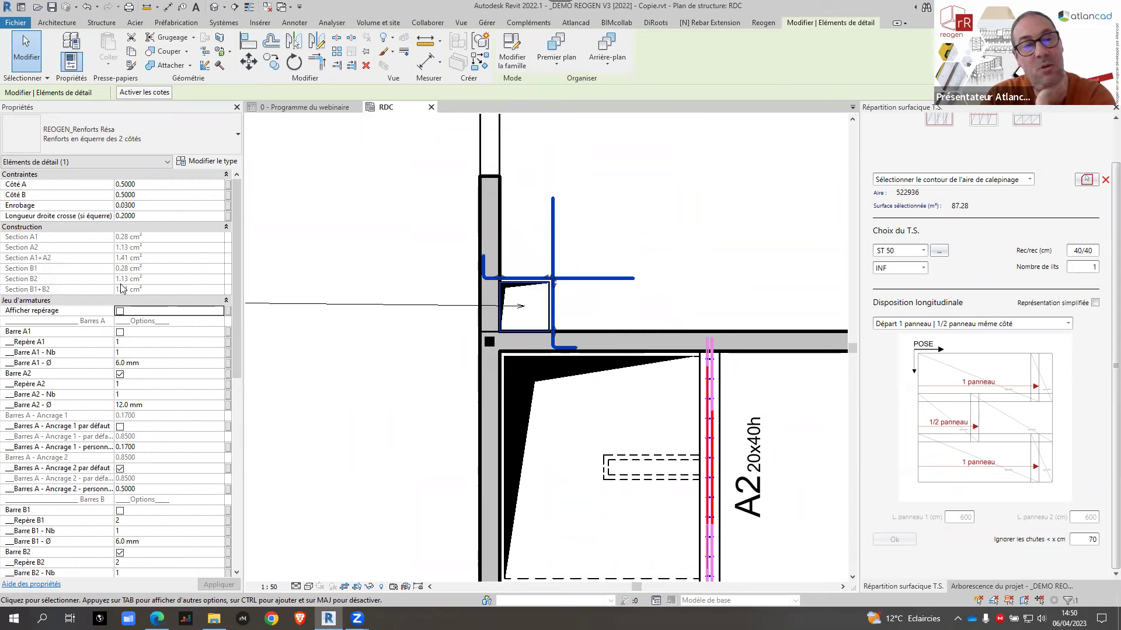
Step: Examine how the two-sided corner reinforcement sits around the small slab opening and adjoining walls, and release its selection
scroll(561, 269, "up", 3)
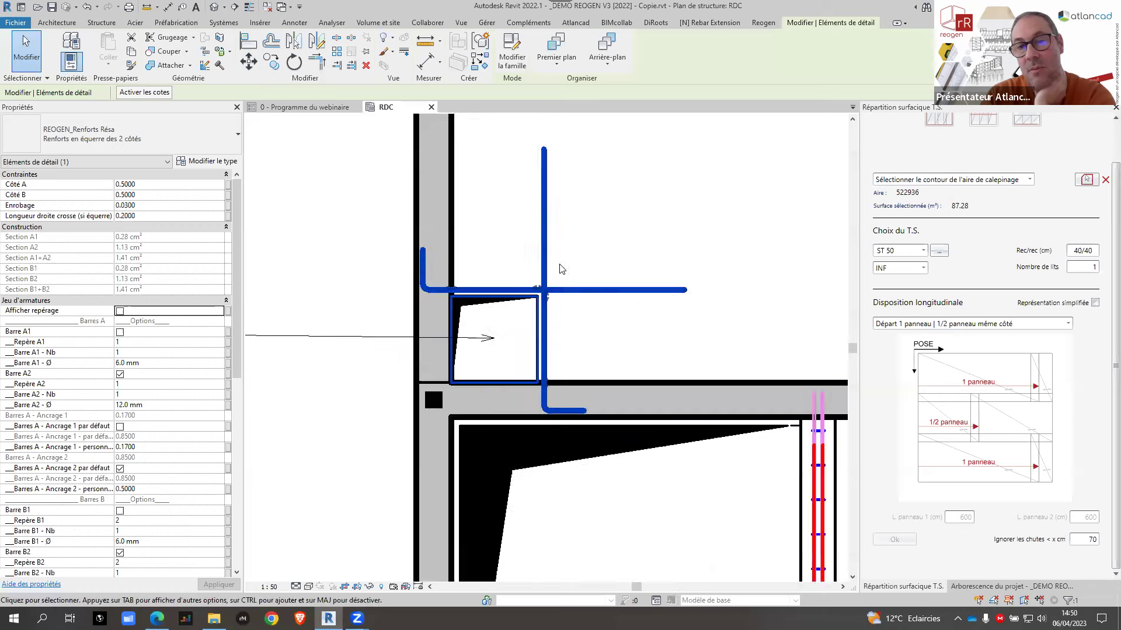
scroll(561, 269, "up", 2)
left_click(453, 323)
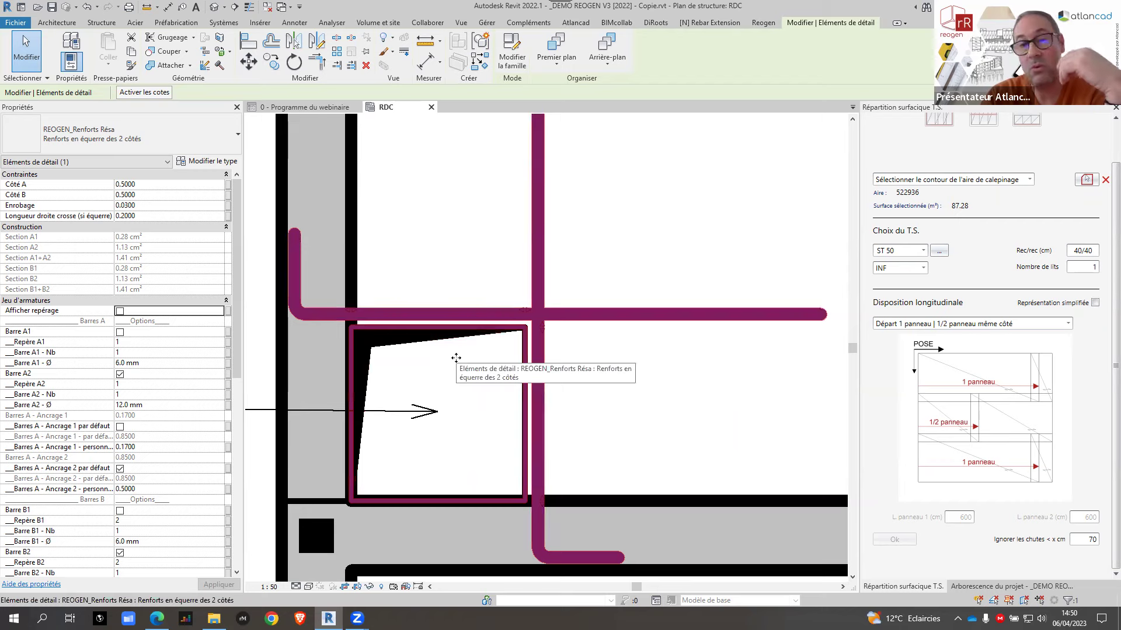
scroll(509, 280, "down", 4)
scroll(509, 270, "down", 2)
scroll(502, 276, "up", 3)
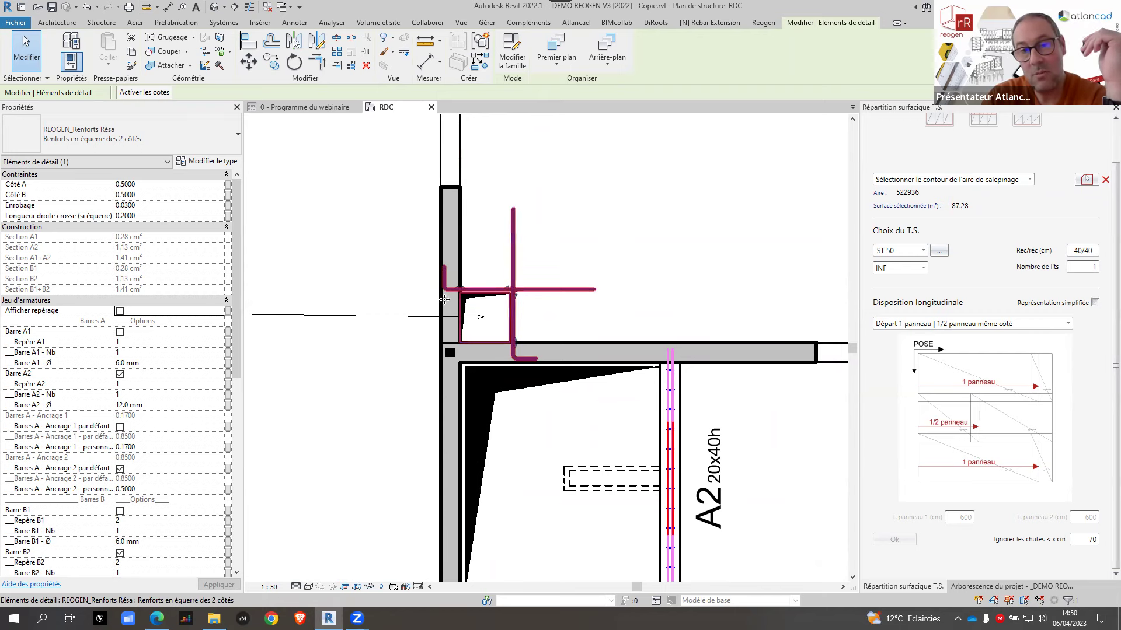
left_click(444, 271)
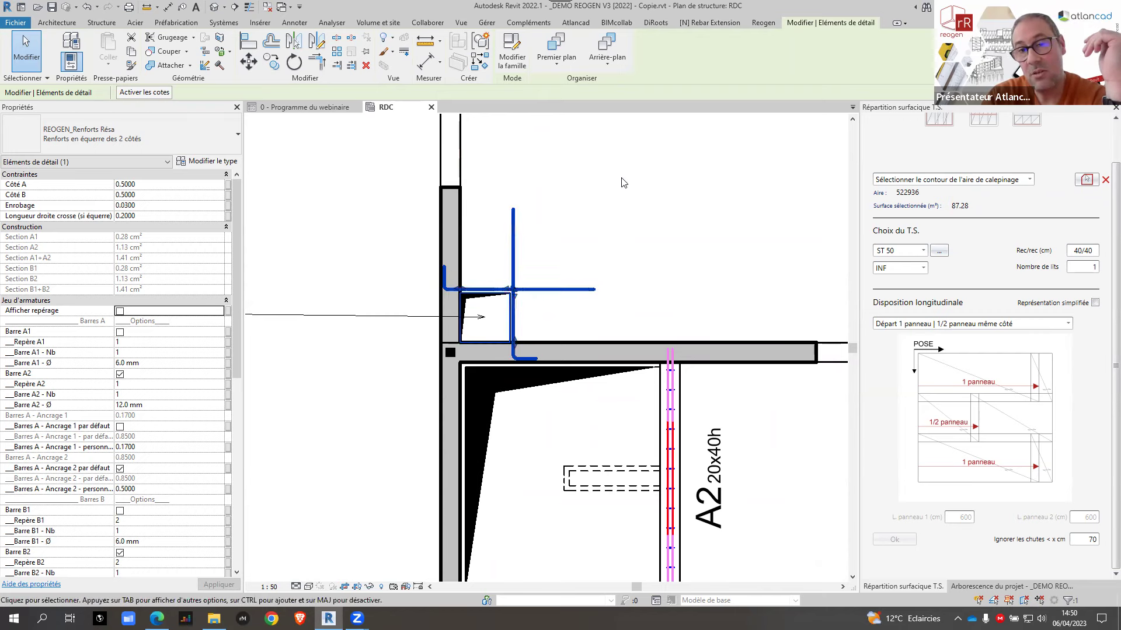
scroll(652, 234, "down", 3)
scroll(651, 233, "down", 1)
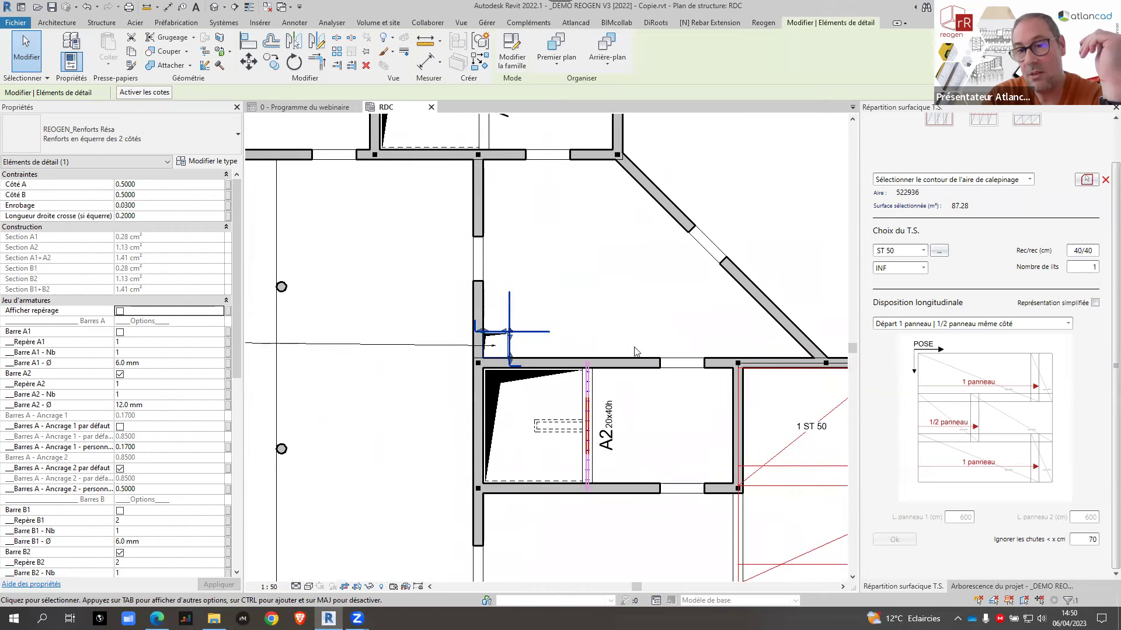
left_click(438, 275)
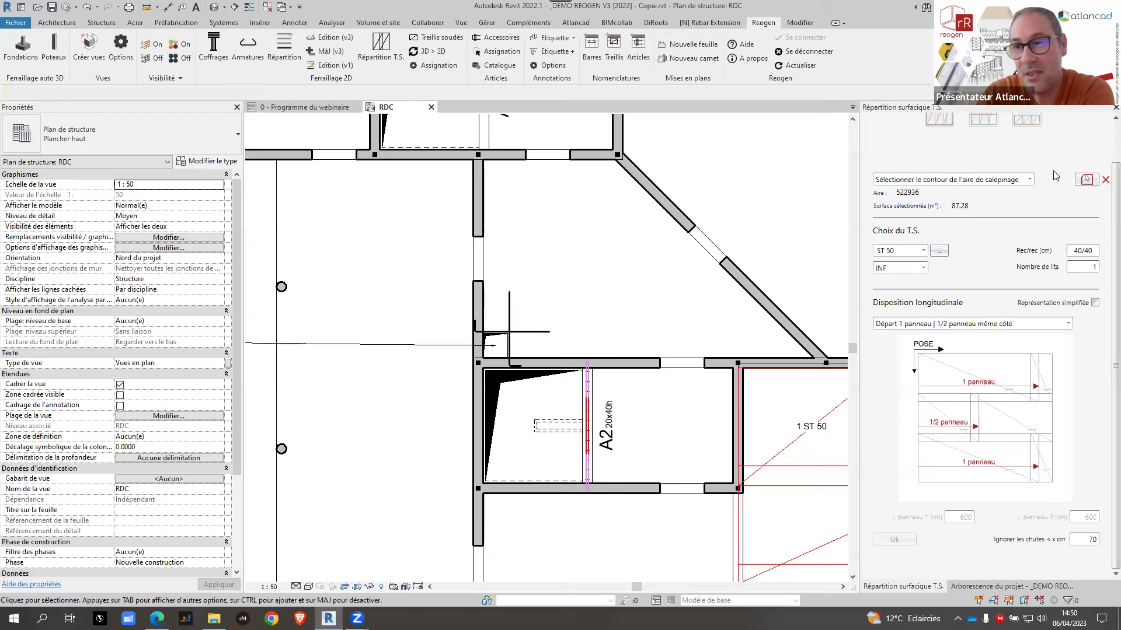
Step: Close the Répartition surfacique T.S. tool and return to the 0 - Programme du webinaire legend
scroll(1068, 169, "up", 1)
left_click(1115, 108)
scroll(548, 281, "down", 3)
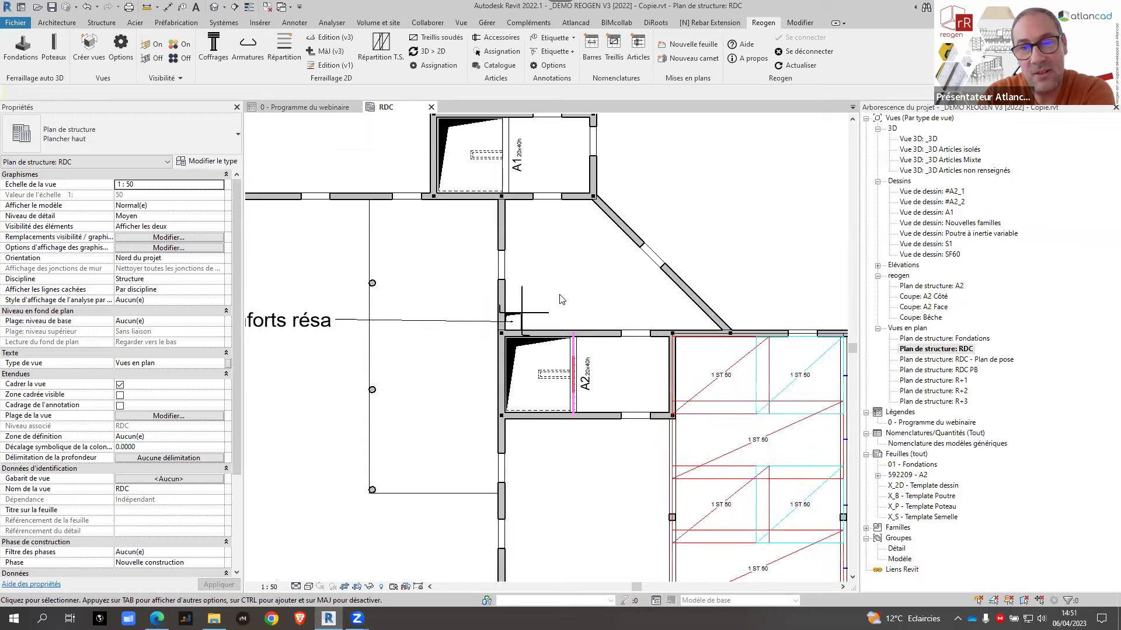
left_click(330, 107)
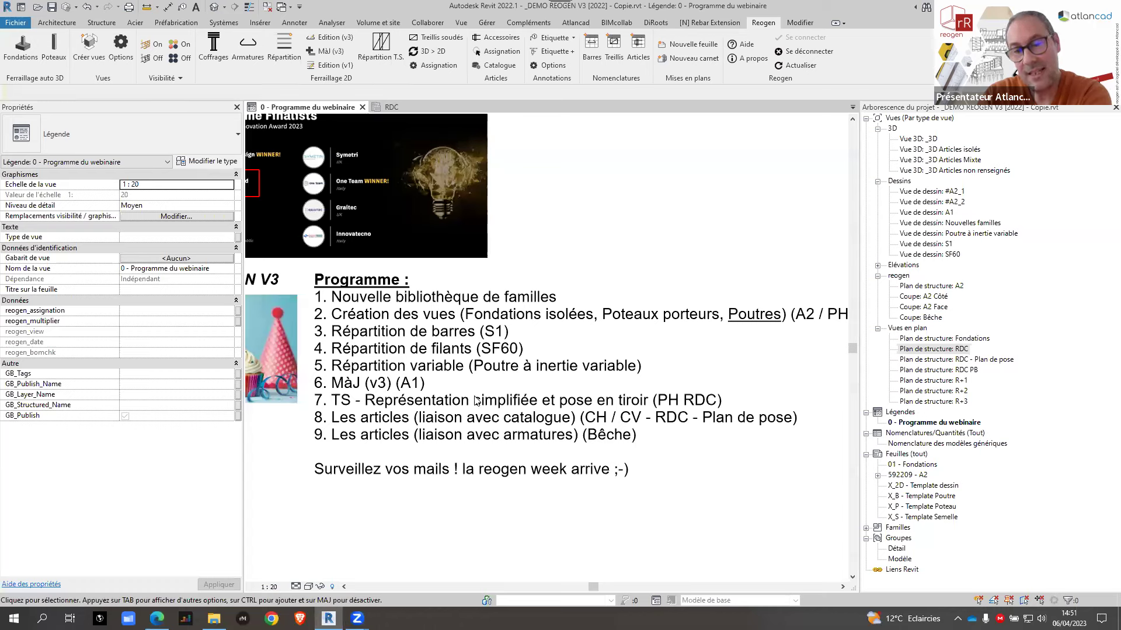
Step: Open the _3D view and examine the building model, including the tapered cantilever beam and the terrace with its walkway
double_click(928, 139)
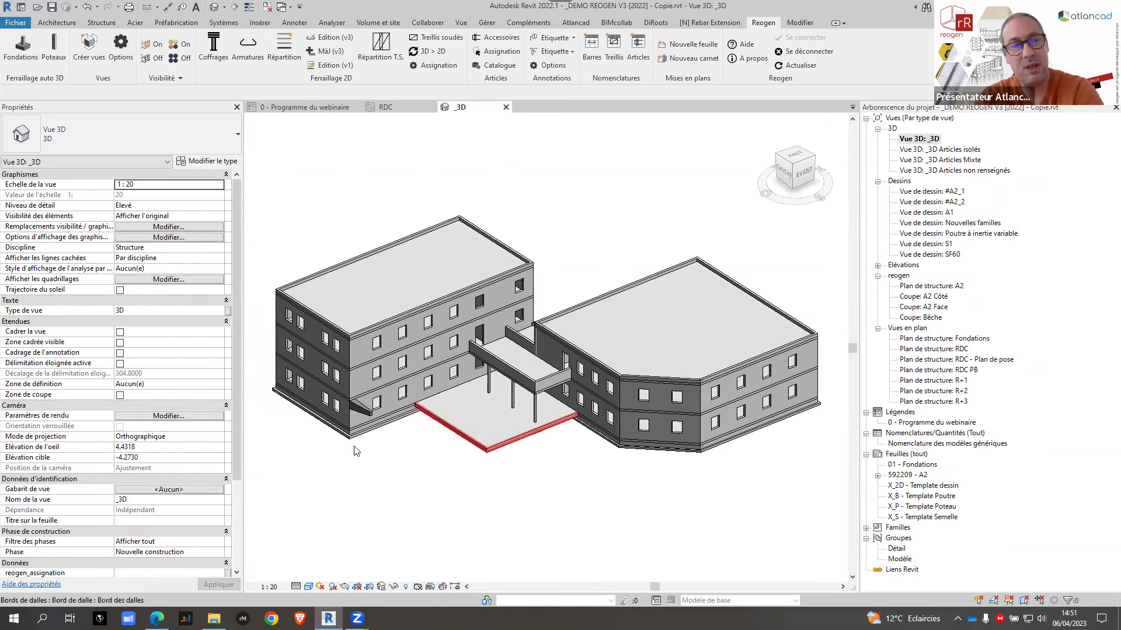
scroll(383, 375, "up", 8)
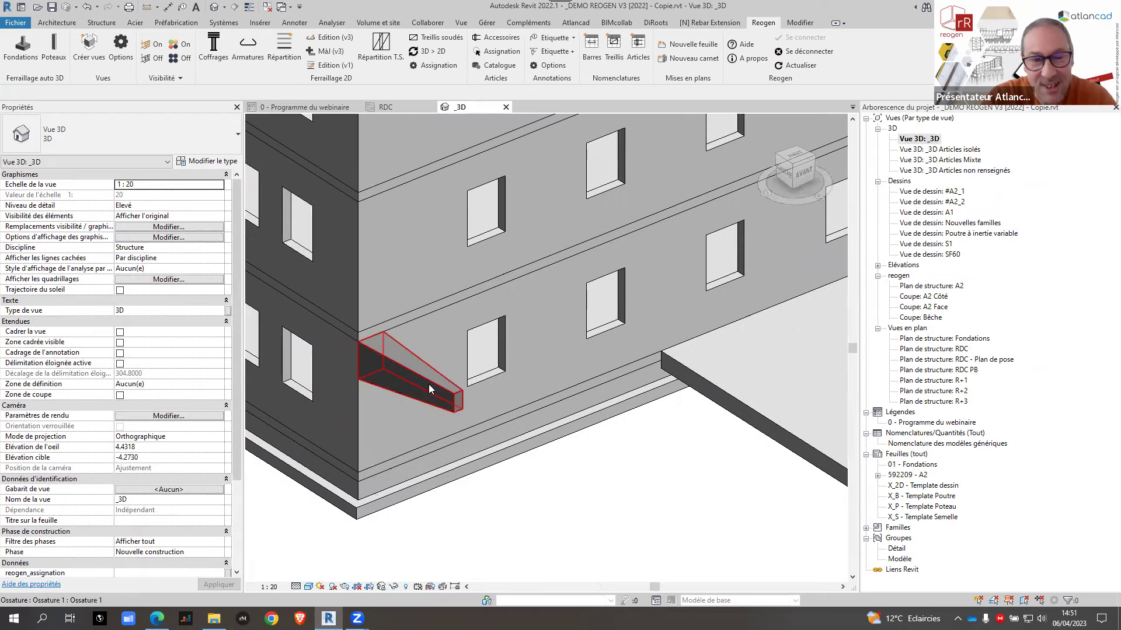
scroll(429, 384, "down", 8)
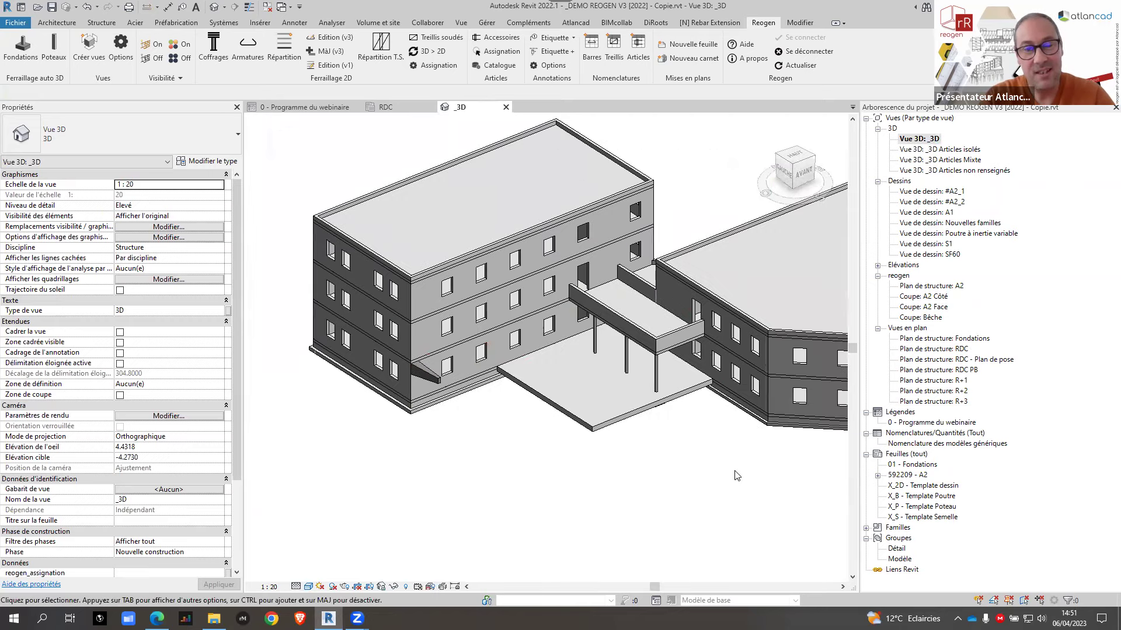
scroll(736, 476, "down", 3)
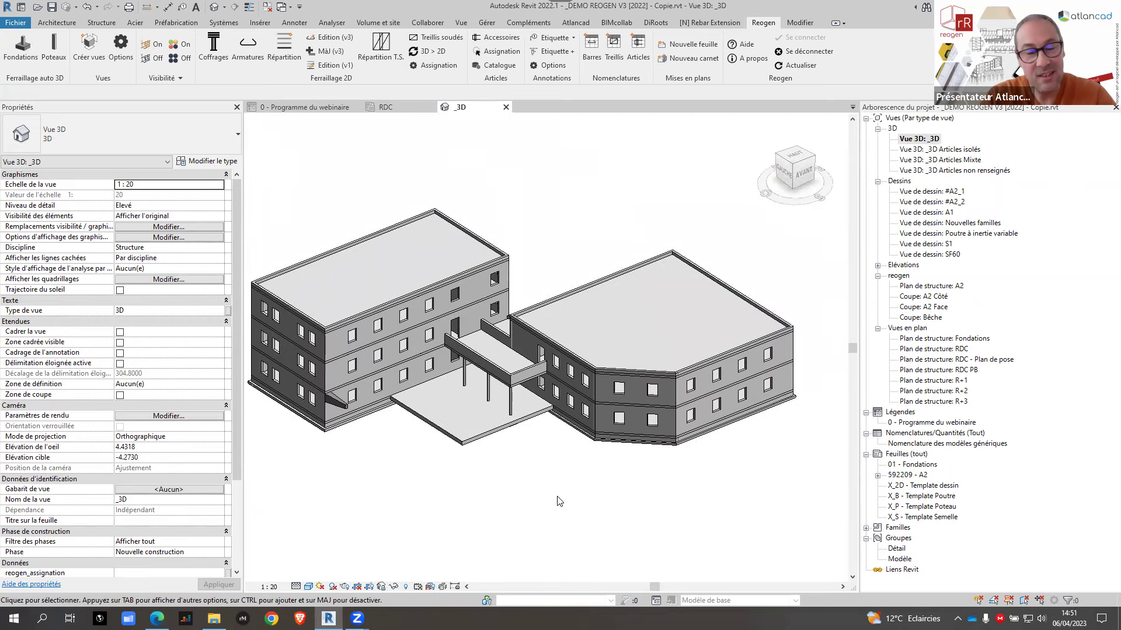
middle_click_drag(658, 475, 490, 450, "shift")
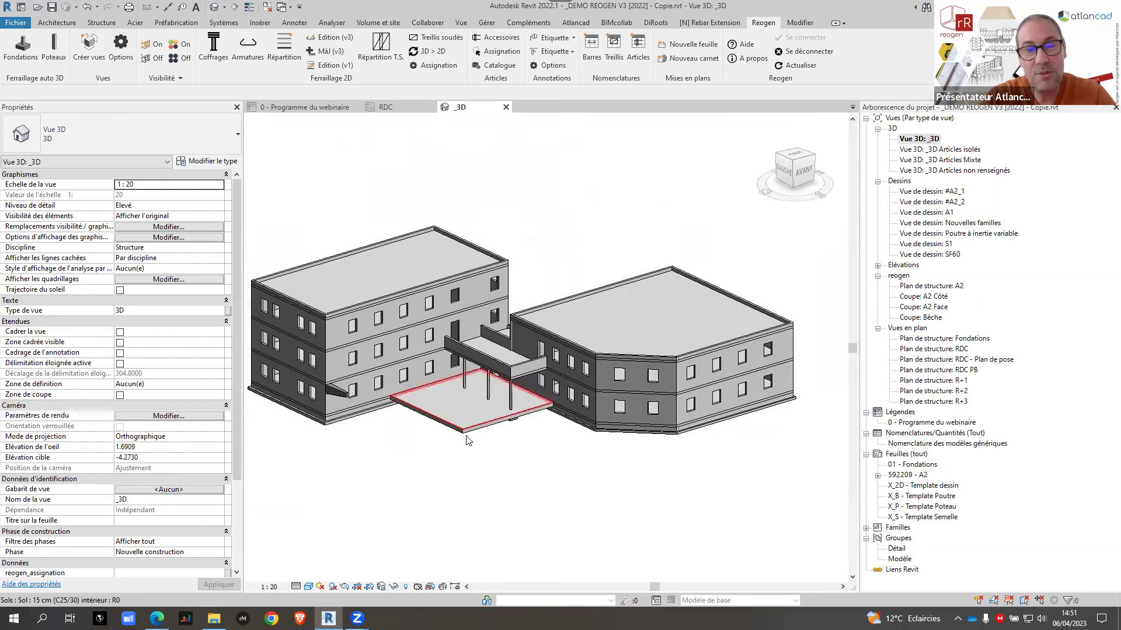
scroll(464, 445, "up", 5)
scroll(467, 445, "down", 4)
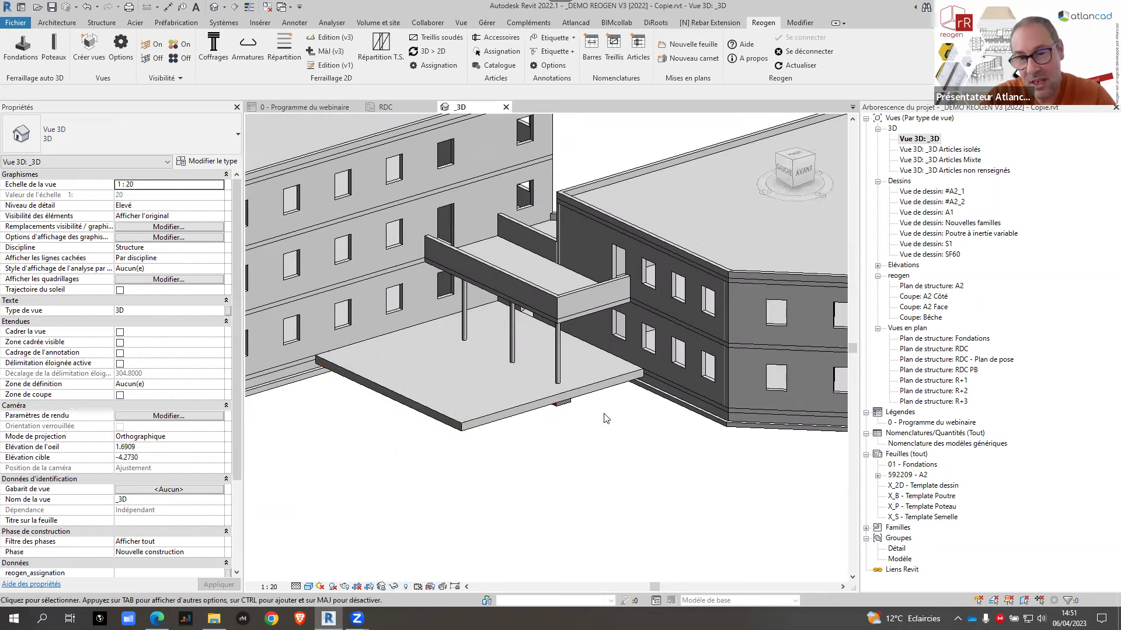
scroll(549, 453, "up", 2)
scroll(548, 452, "down", 2)
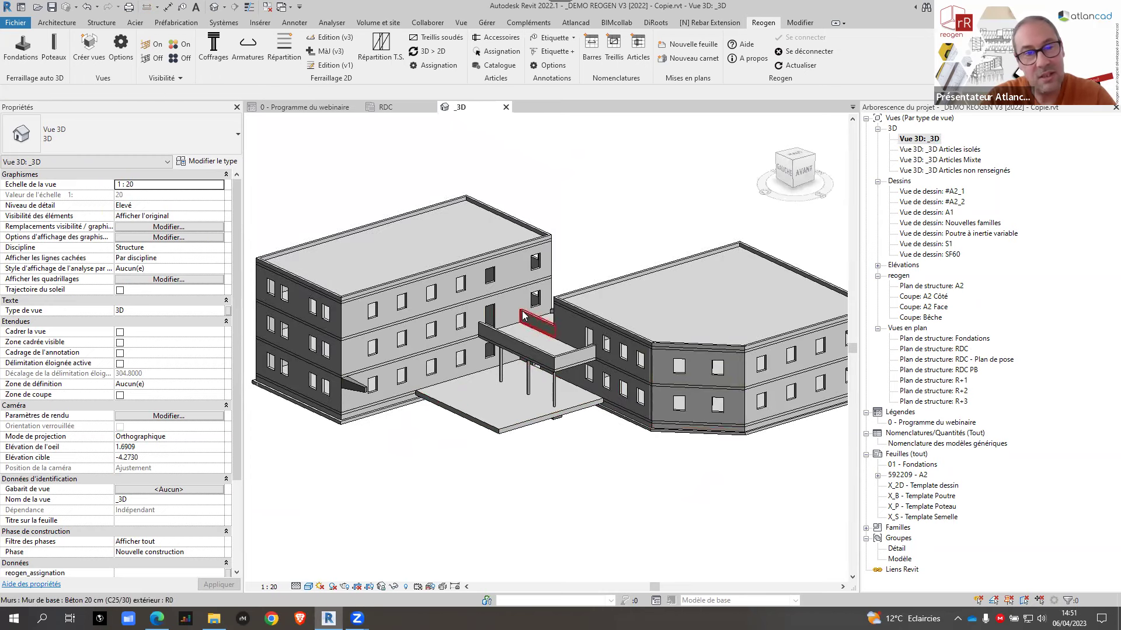
scroll(524, 407, "down", 2)
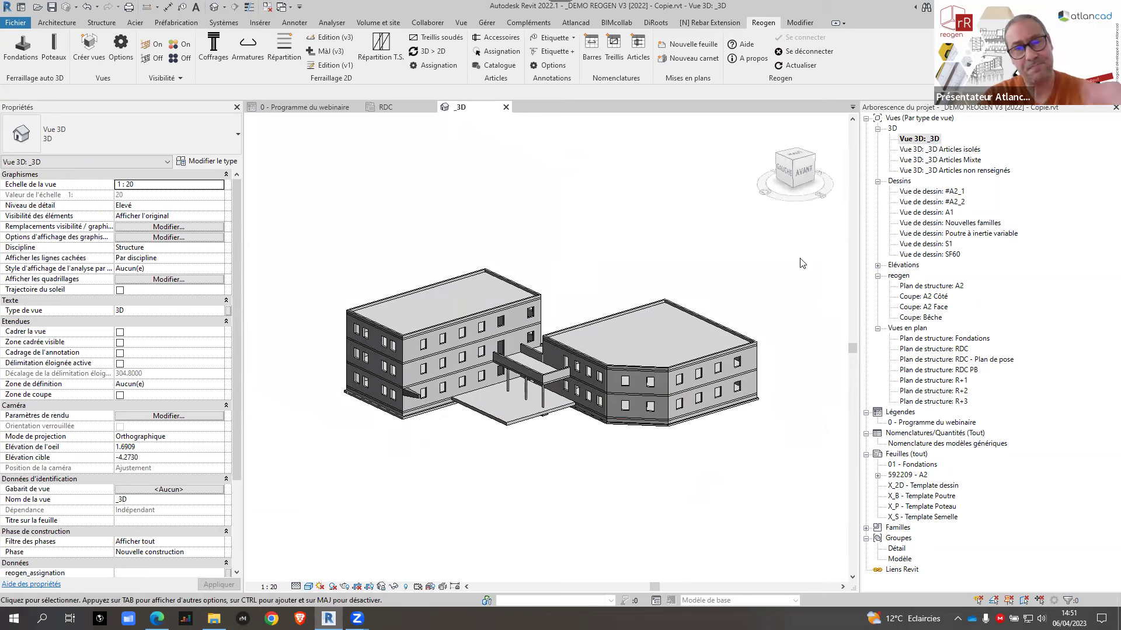
Step: Review the available Accessoires article families without placing one, and open the _3D Articles Mixte view
left_click(495, 39)
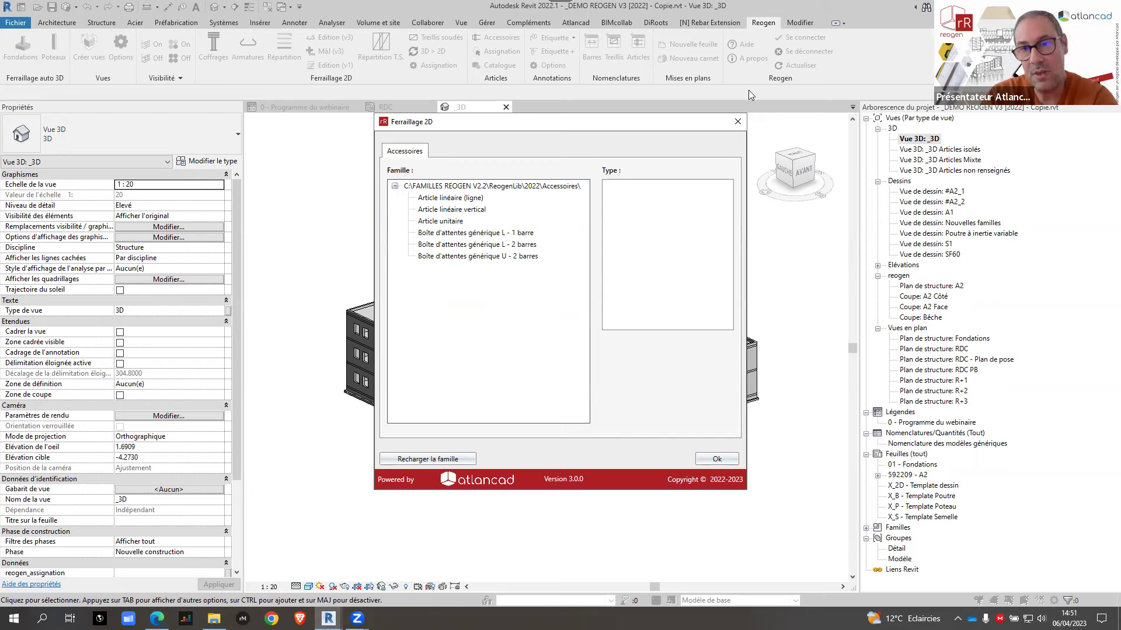
left_click(738, 122)
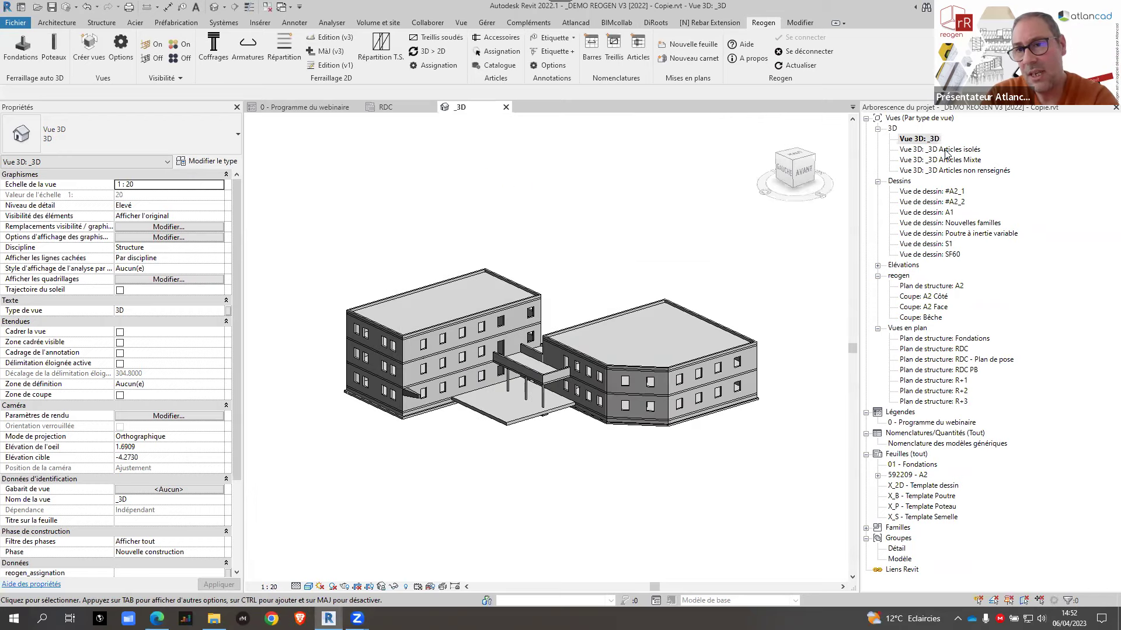
double_click(947, 160)
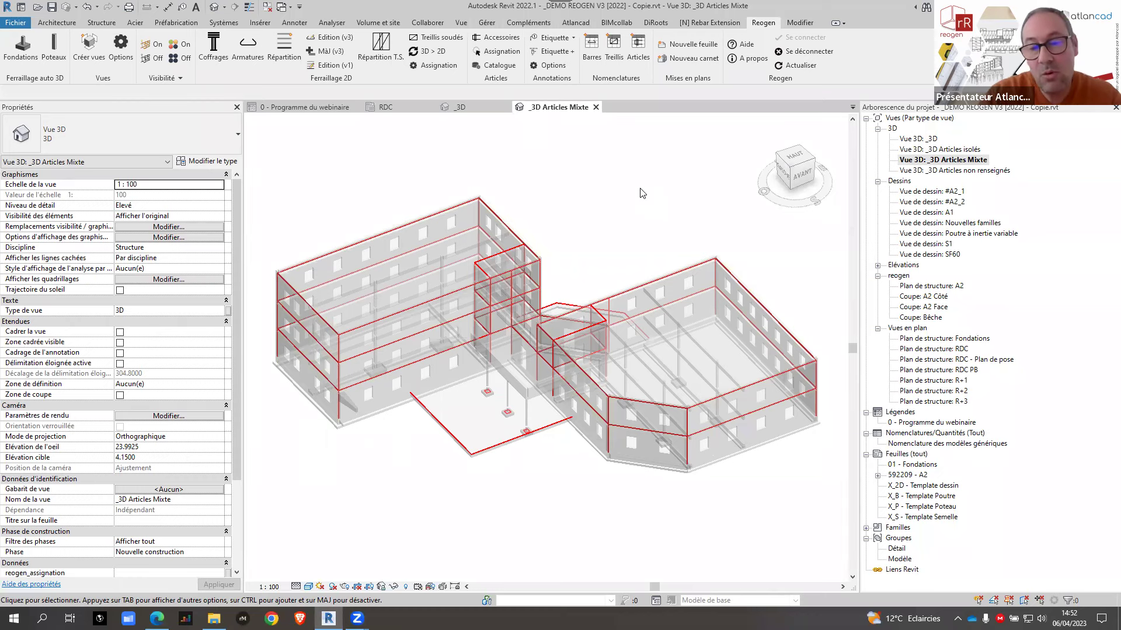
Step: Open the _3D Articles isolés view and inspect the properties of the middle isolated footing article under the terrace
double_click(945, 150)
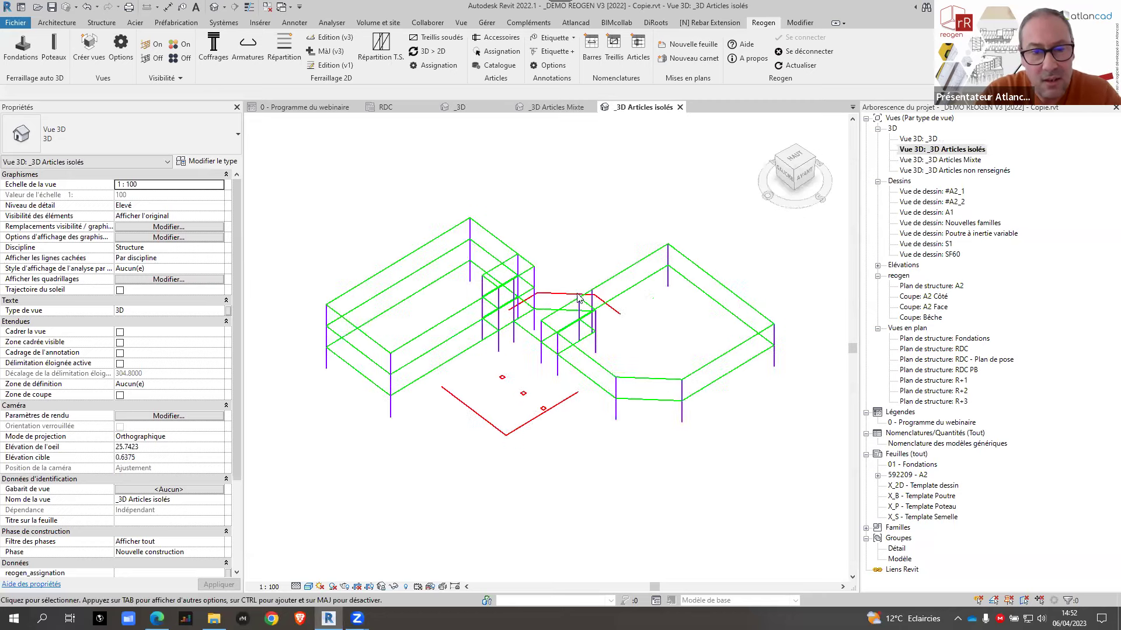
middle_click_drag(631, 500, 555, 393, "shift")
scroll(546, 379, "up", 5)
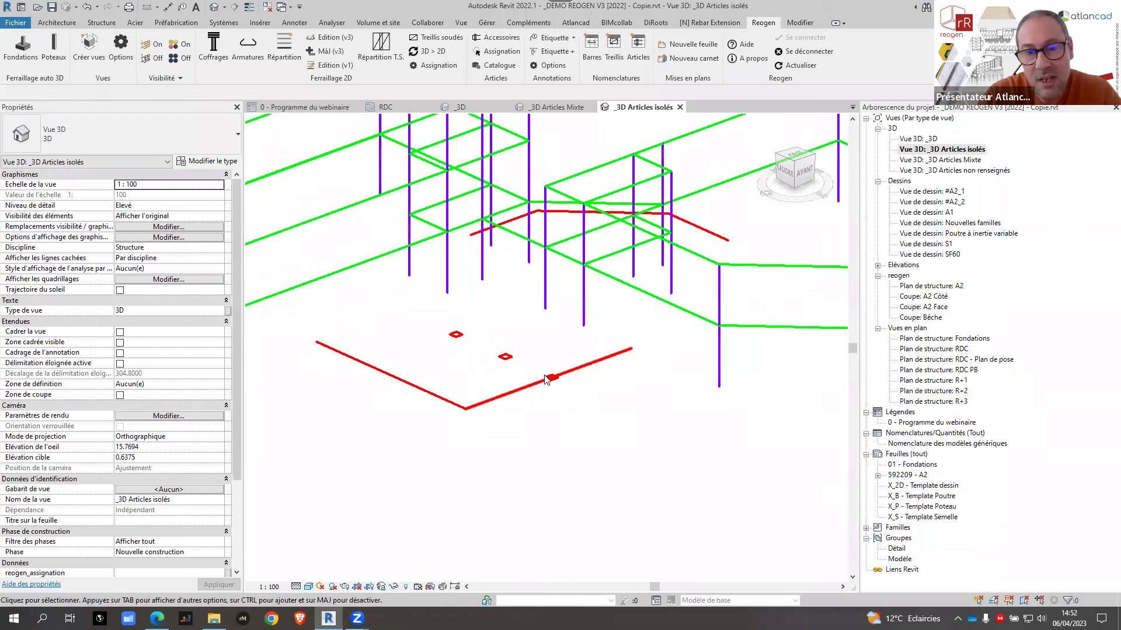
left_click(505, 357)
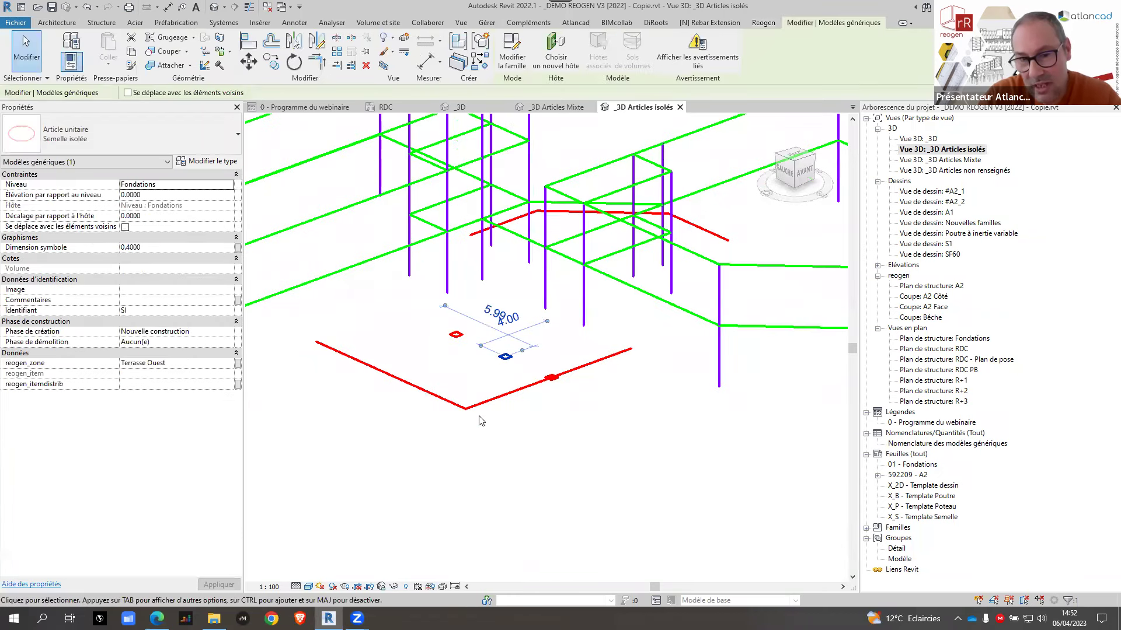
left_click(513, 347)
scroll(583, 447, "down", 2)
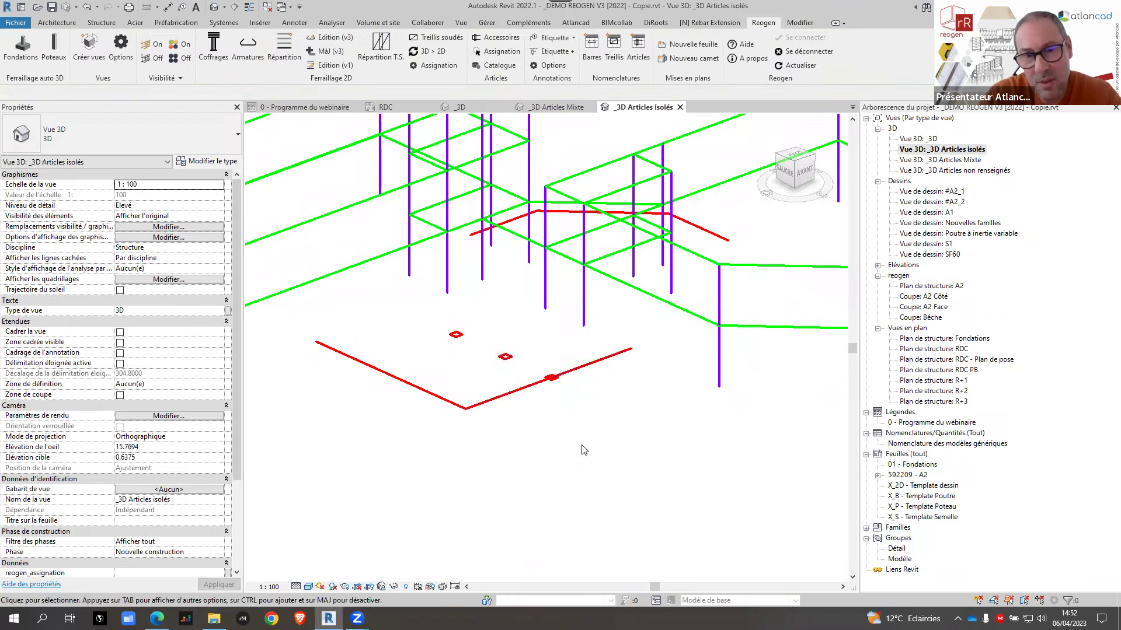
Step: Inspect a vertical linear article and a horizontal chaînage article on the polygonal building, and release the selection
left_click(689, 382)
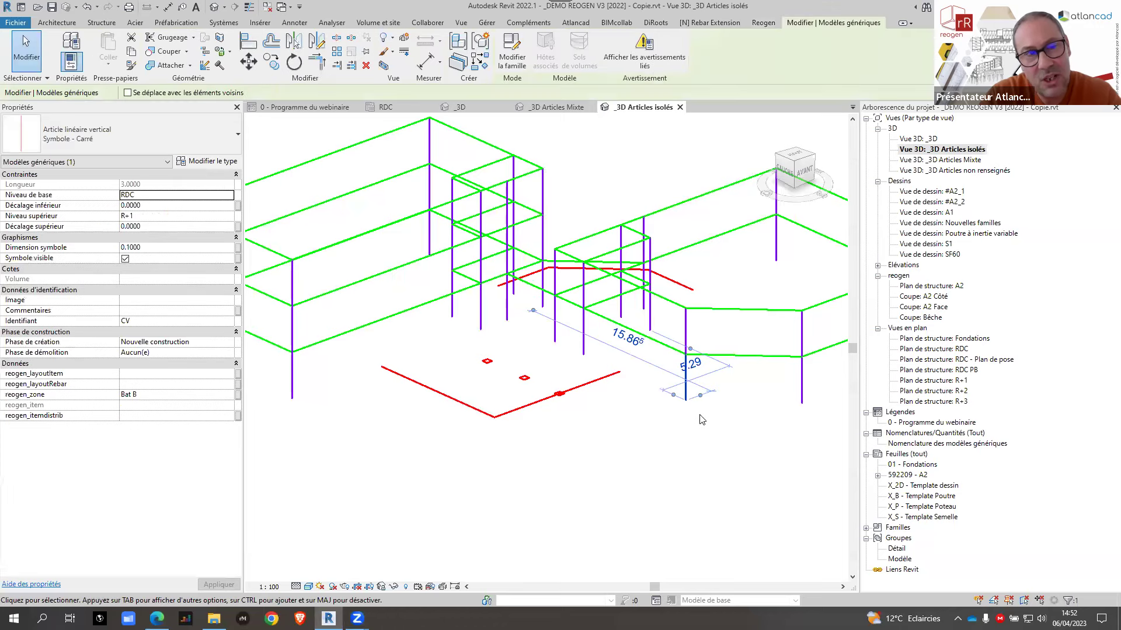
left_click(644, 441)
left_click(633, 348)
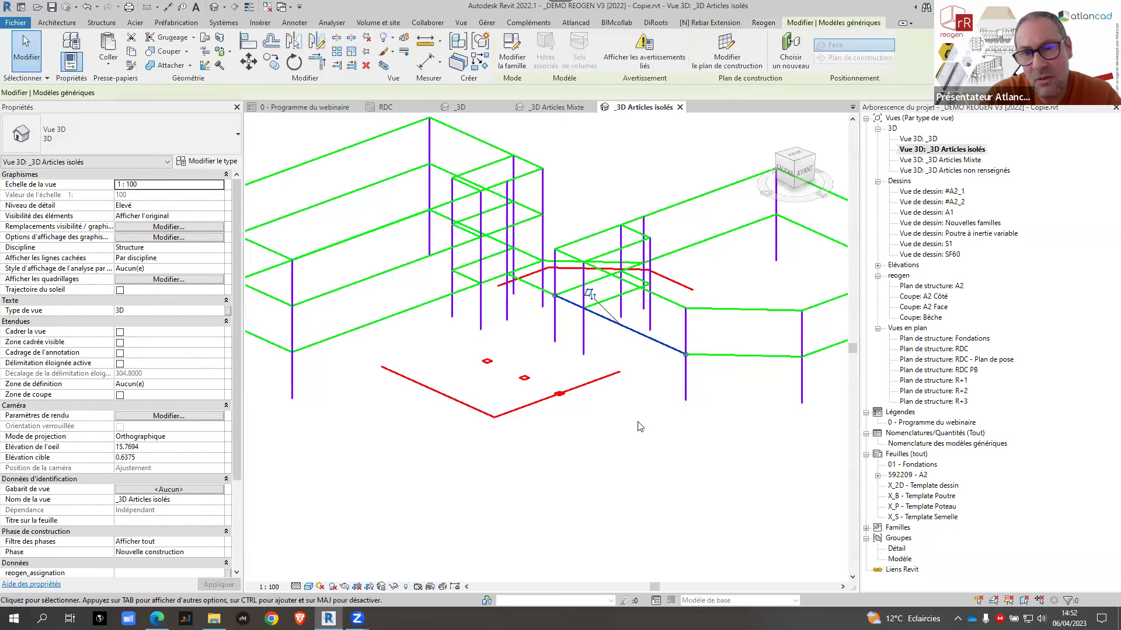
left_click(639, 447)
scroll(607, 450, "down", 3)
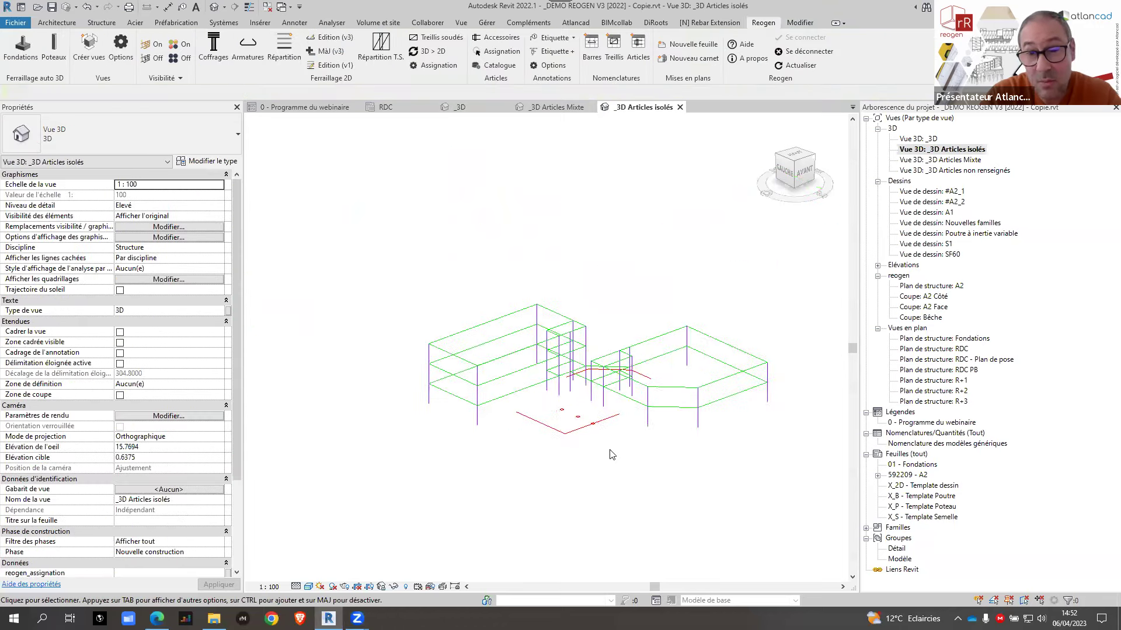
middle_click_drag(613, 265, 592, 269)
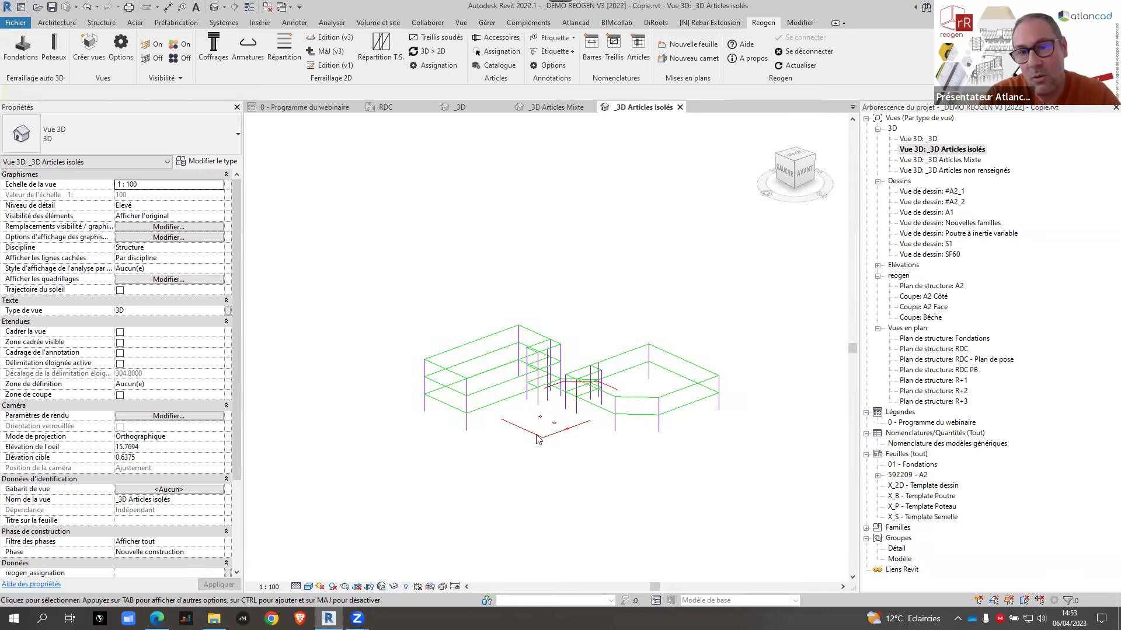
scroll(537, 382, "up", 3)
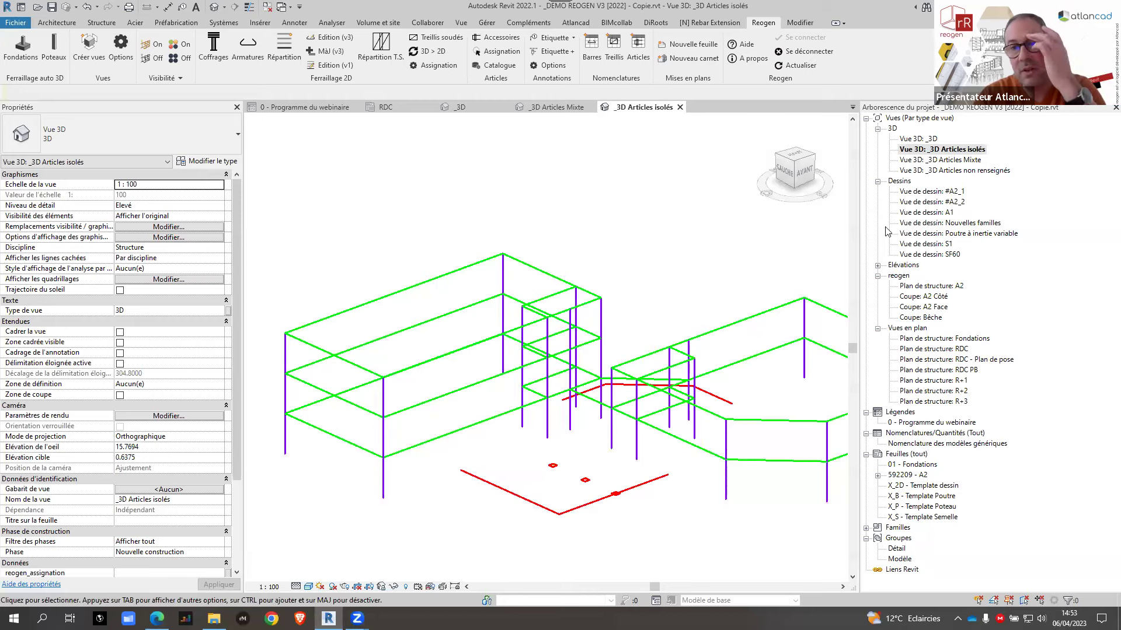
Step: Open the _3D Articles non renseignés view and bring up the article catalogue
double_click(951, 171)
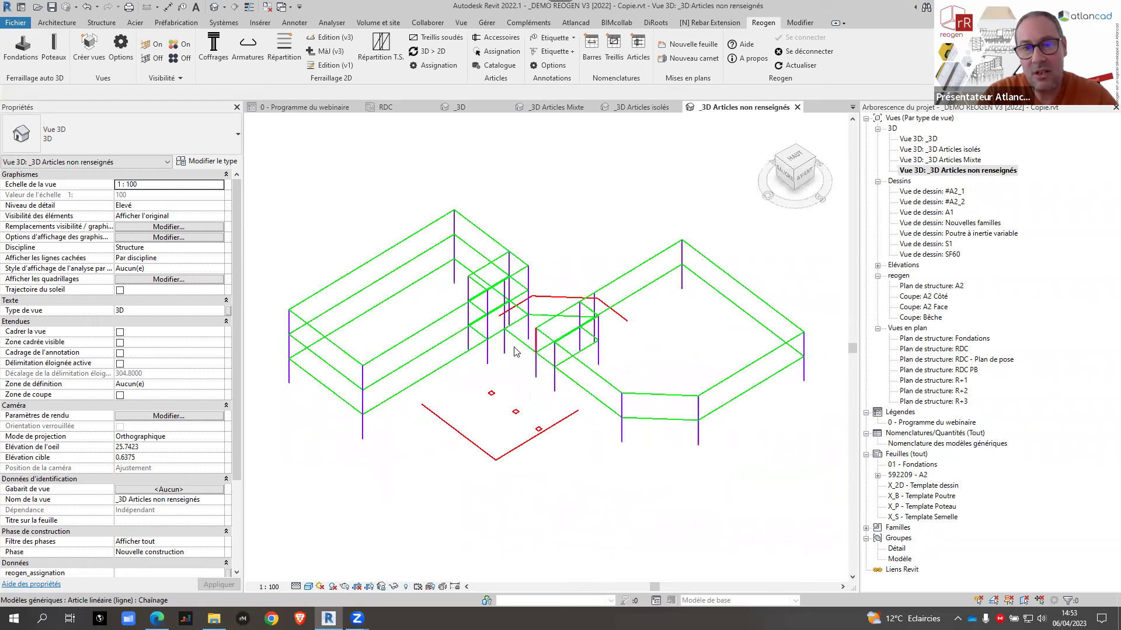
scroll(515, 351, "down", 2)
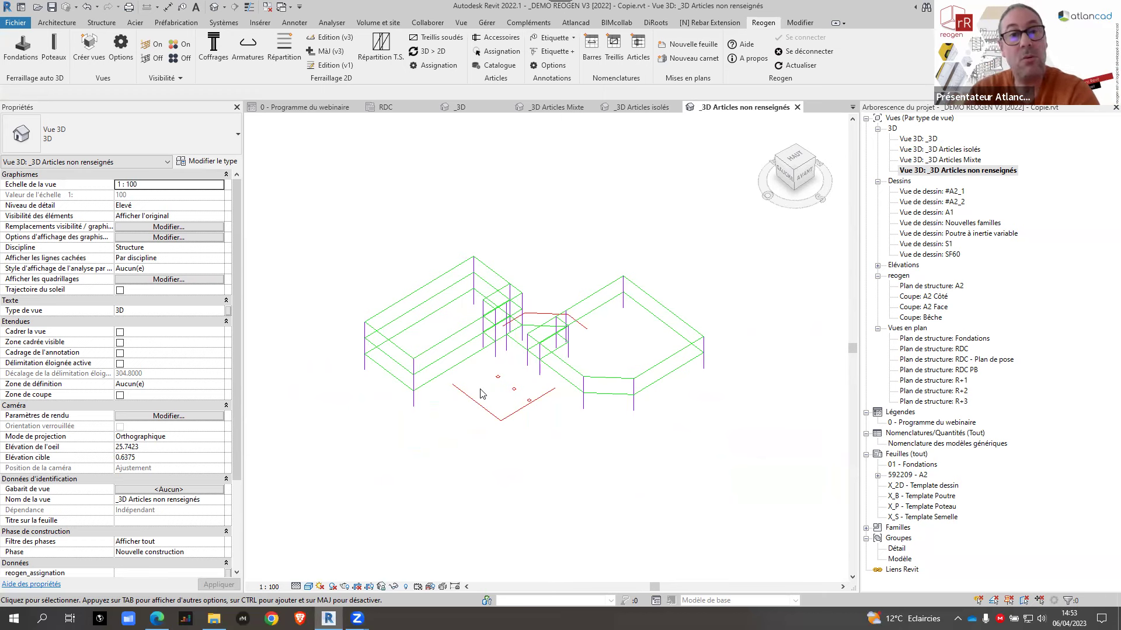
left_click(496, 65)
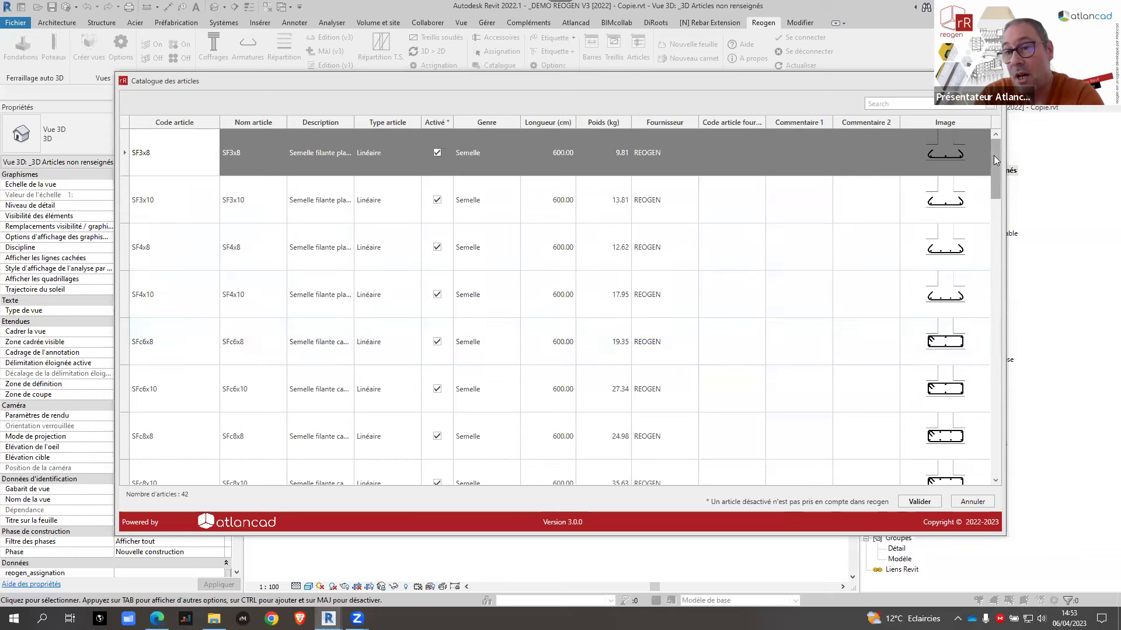
Step: Review the catalogue's articles from footings to lintels and starter bars, check the SF3x10 row, and close the catalogue without changes
left_click_drag(996, 159, 999, 361)
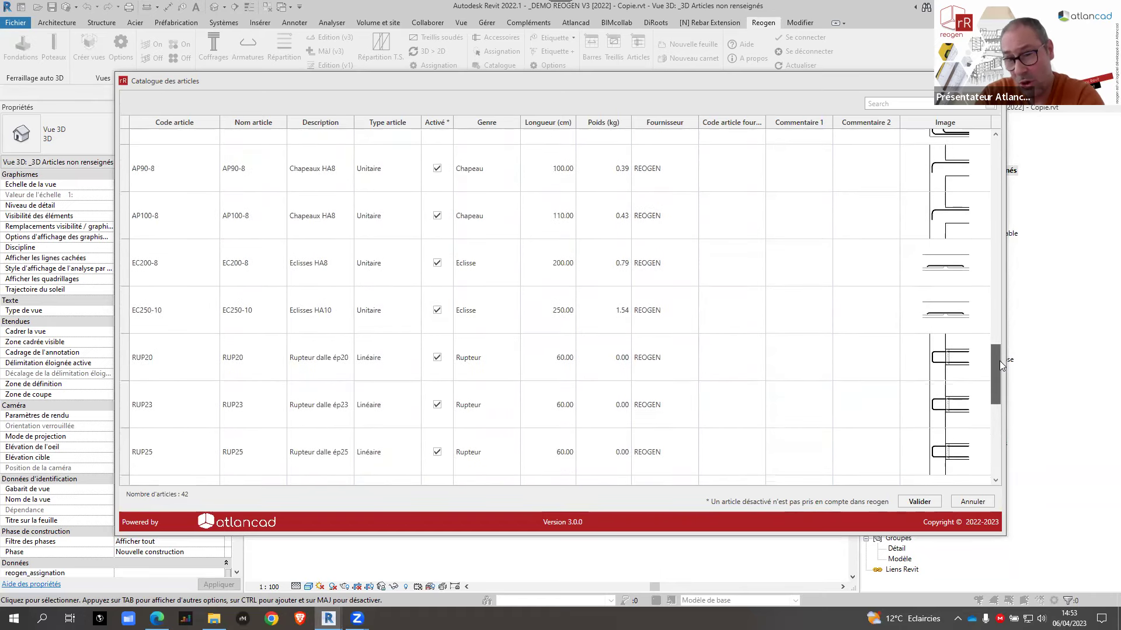
left_click_drag(1001, 361, 997, 439)
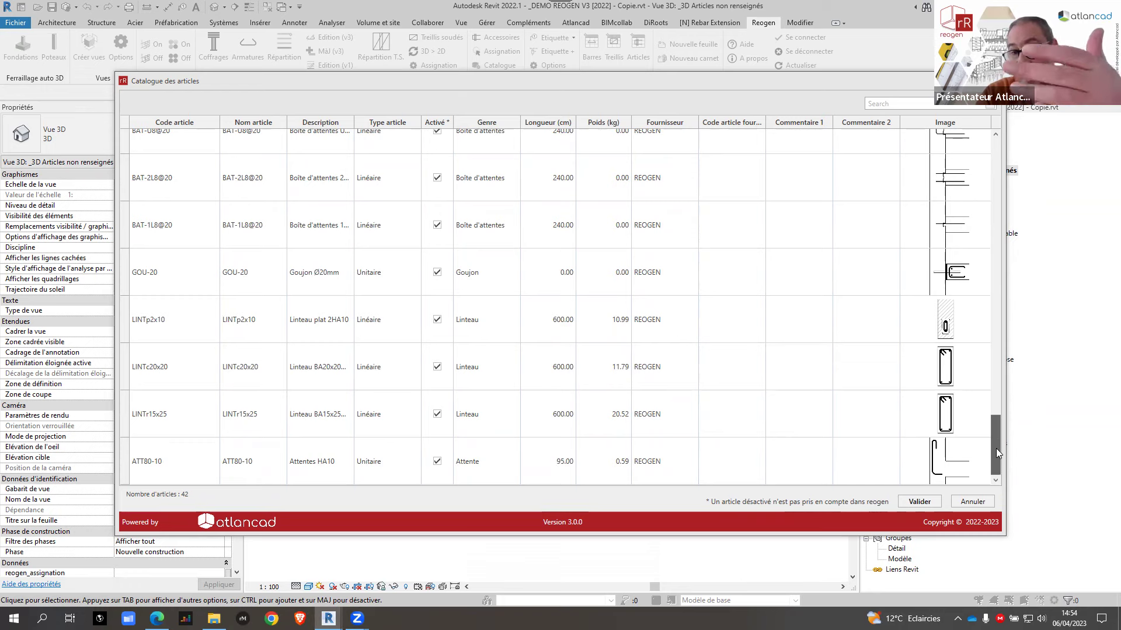
scroll(996, 446, "up", 1)
scroll(999, 390, "up", 10)
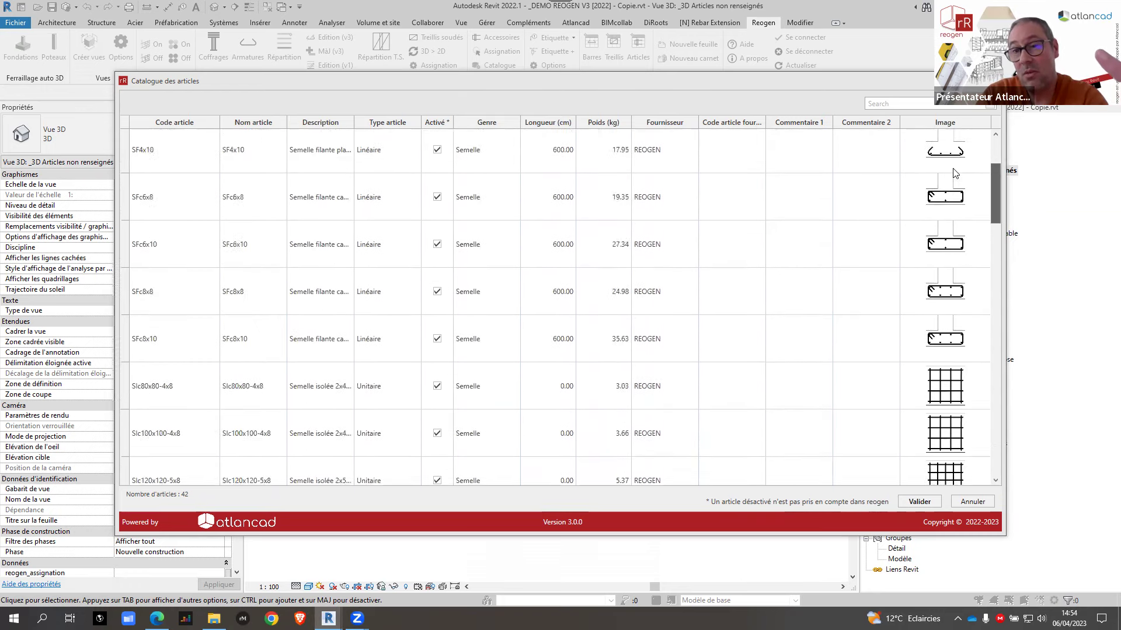
right_click(531, 183)
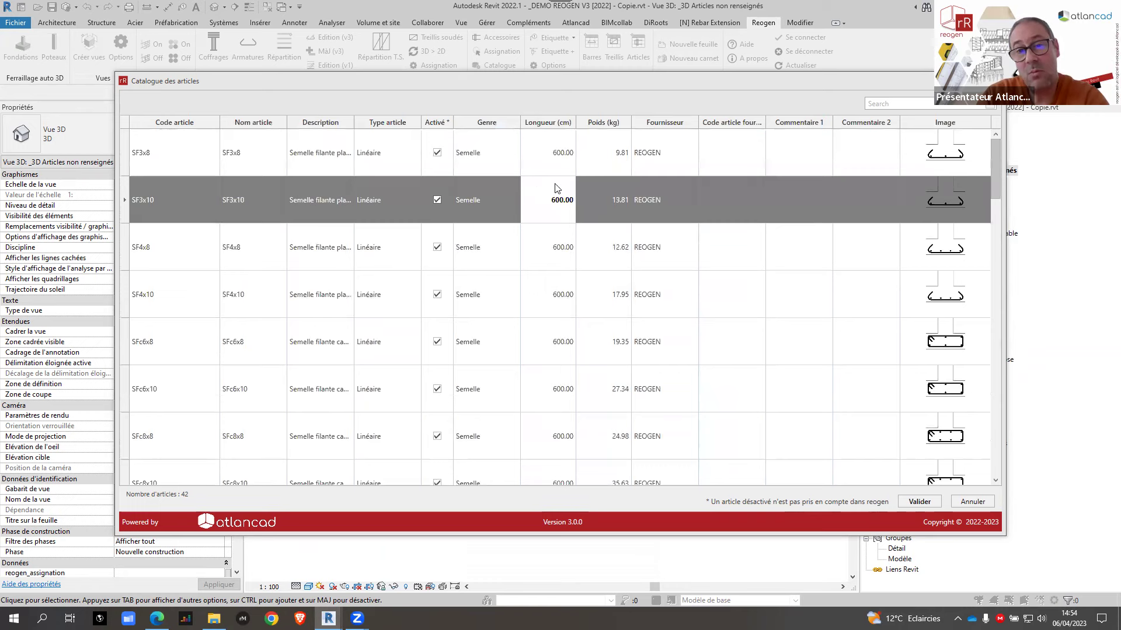
left_click(593, 110)
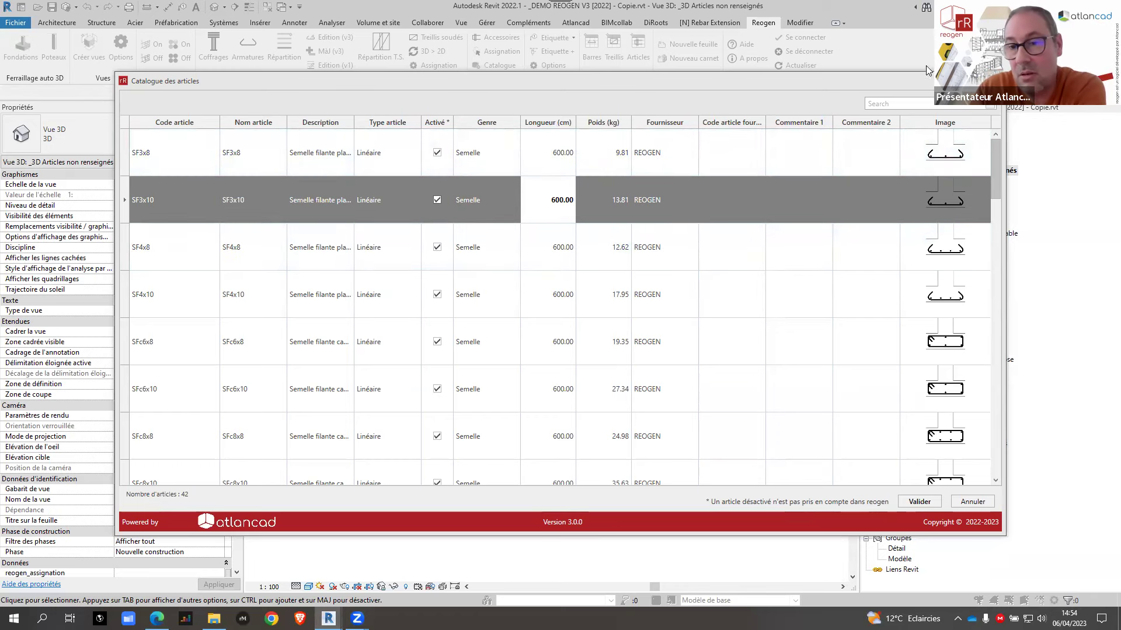
key("Escape")
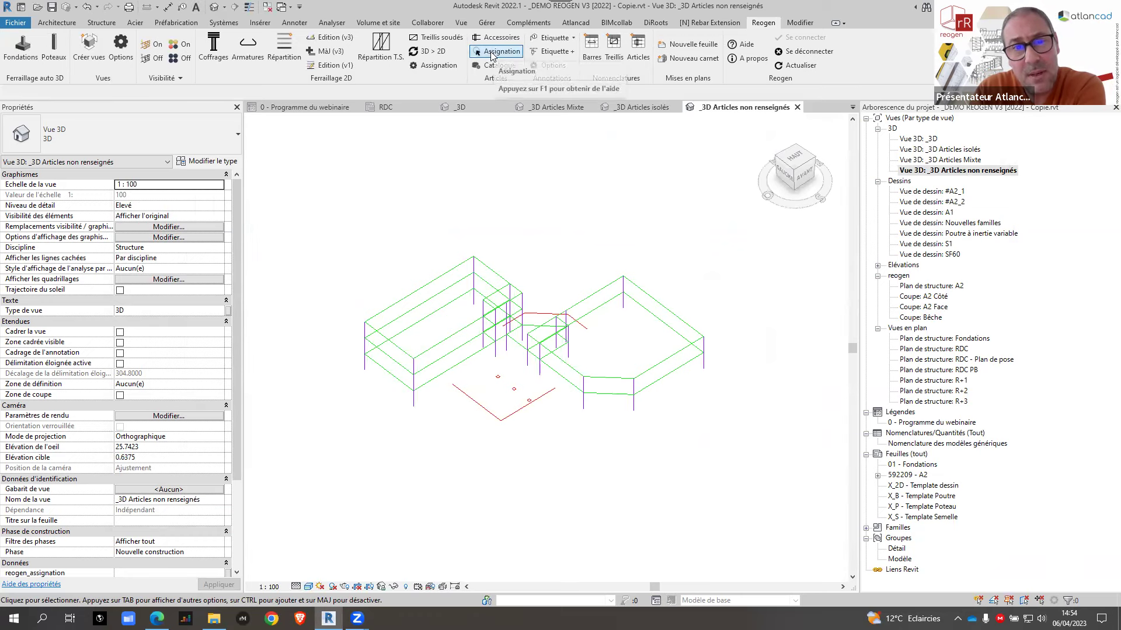
Step: Start an article assignment on the long building's upper rear chaînage article and extend the selection to all similar unassigned chaînage articles
left_click(494, 51)
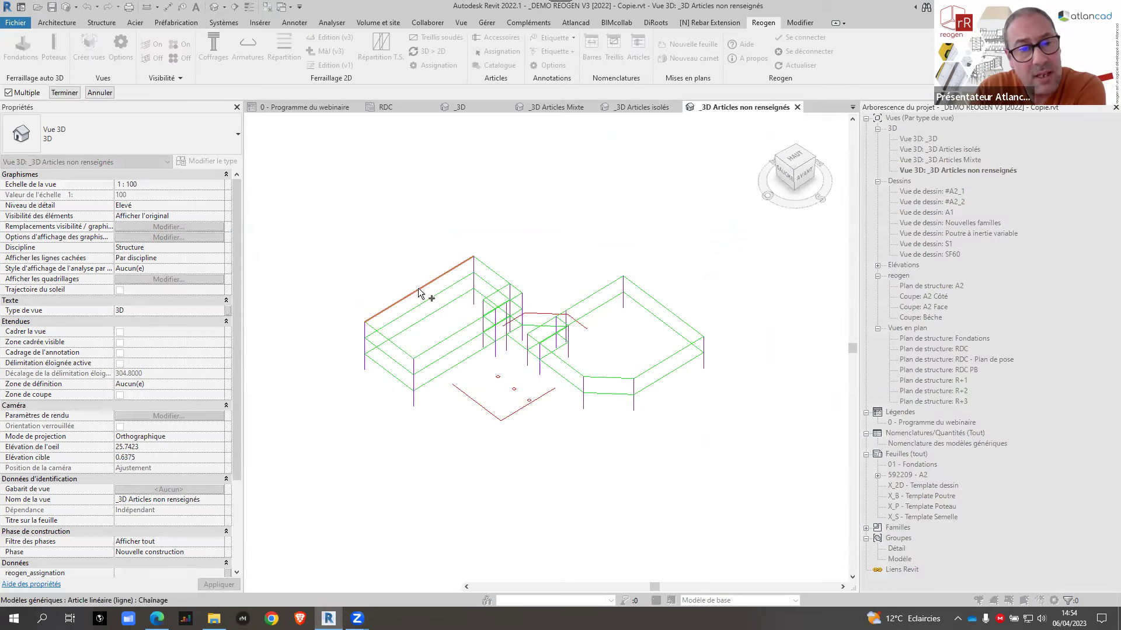
left_click(418, 288)
left_click(65, 93)
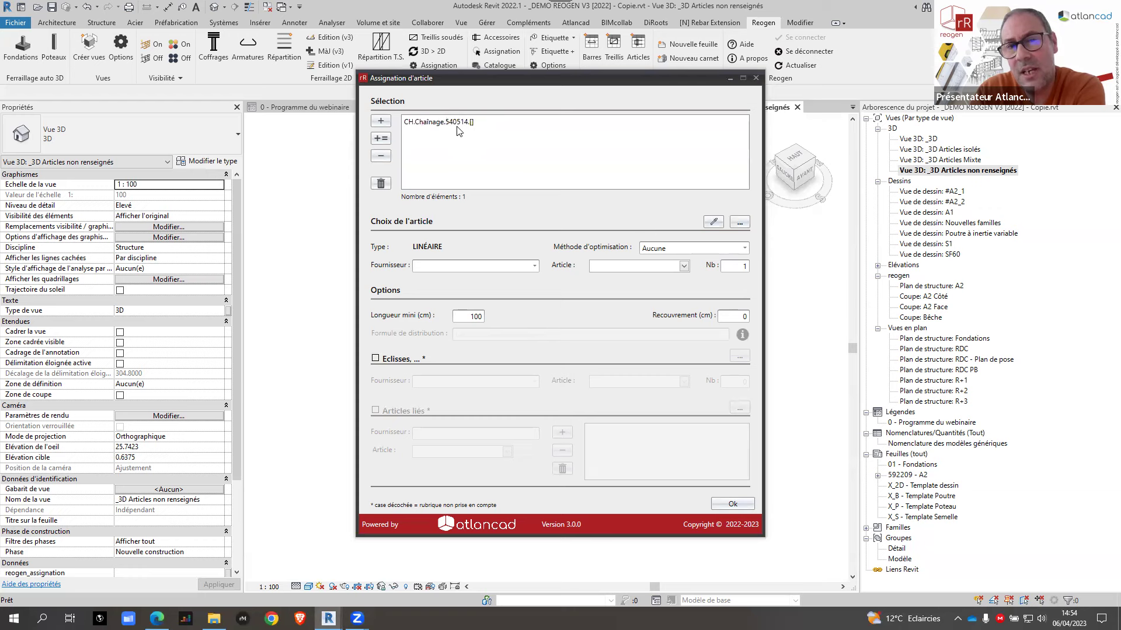
left_click(381, 140)
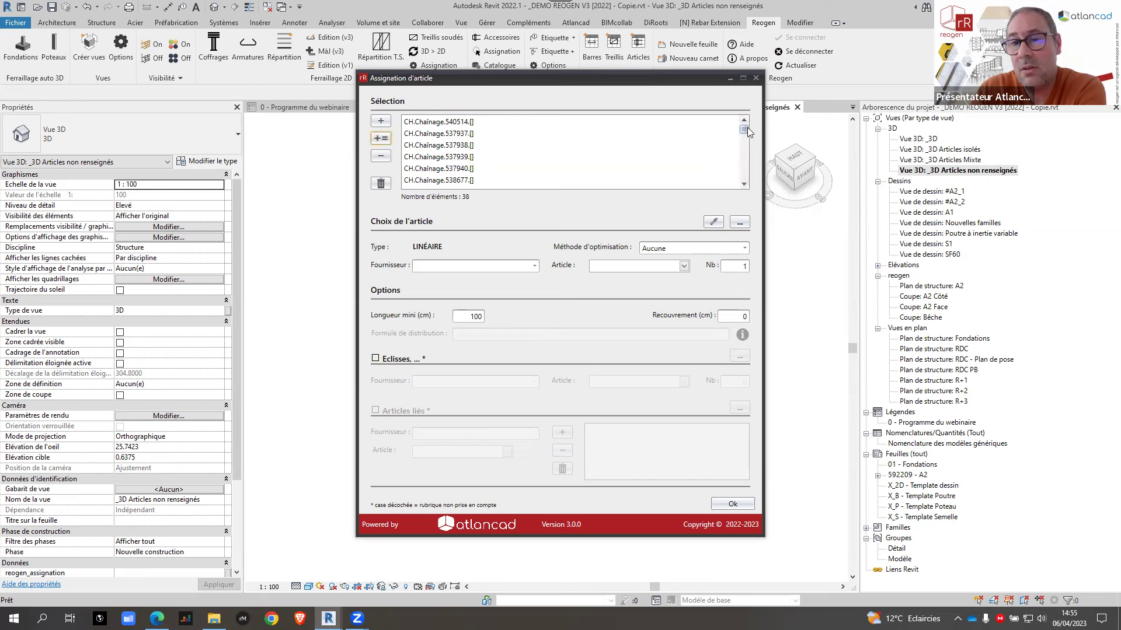
mouse_move(746, 129)
left_mouse_down()
mouse_move(744, 180)
mouse_move(743, 129)
left_mouse_up()
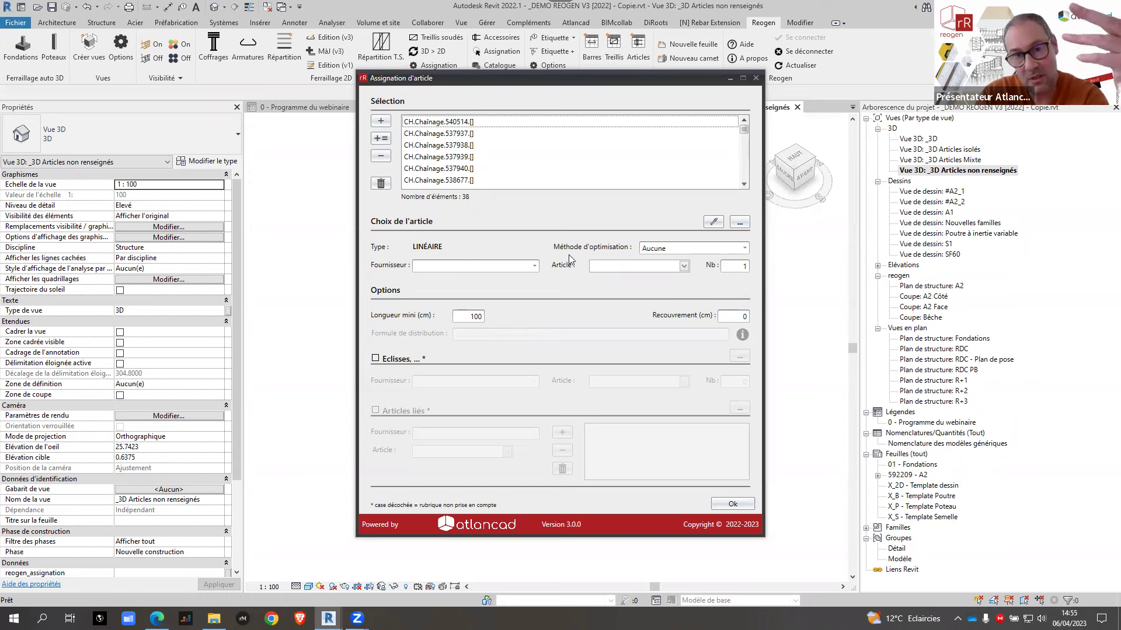
Step: Assign REOGEN article CHc10x10-4x8 to the selected chaînages with the Départ entier optimisation method and a 50 cm overlap
left_click(664, 250)
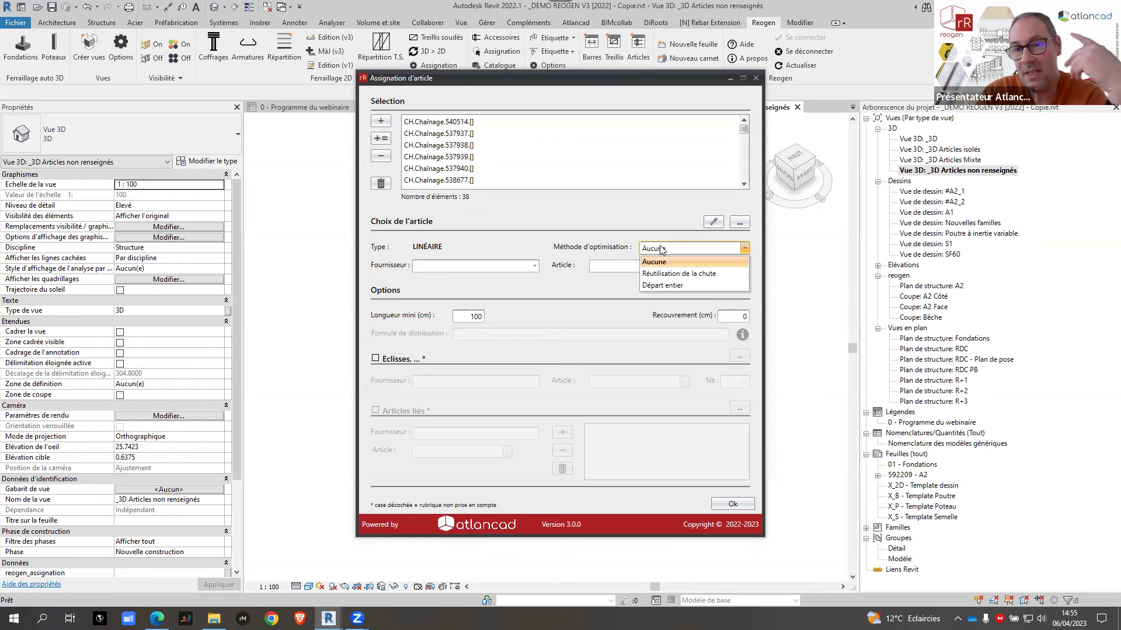
left_click(666, 285)
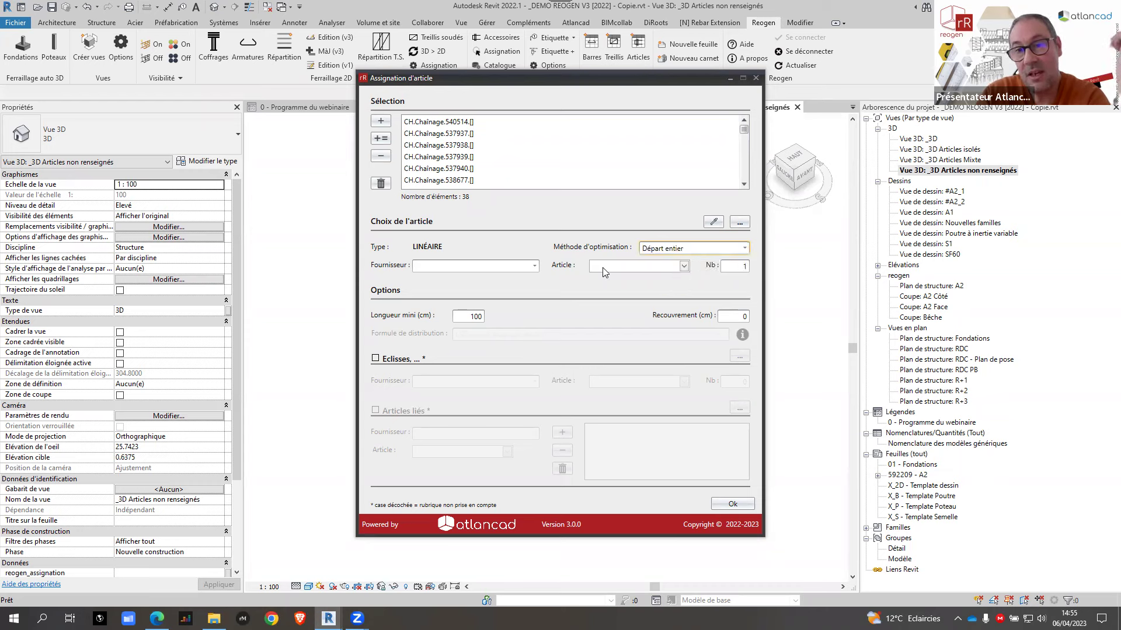
left_click(488, 269)
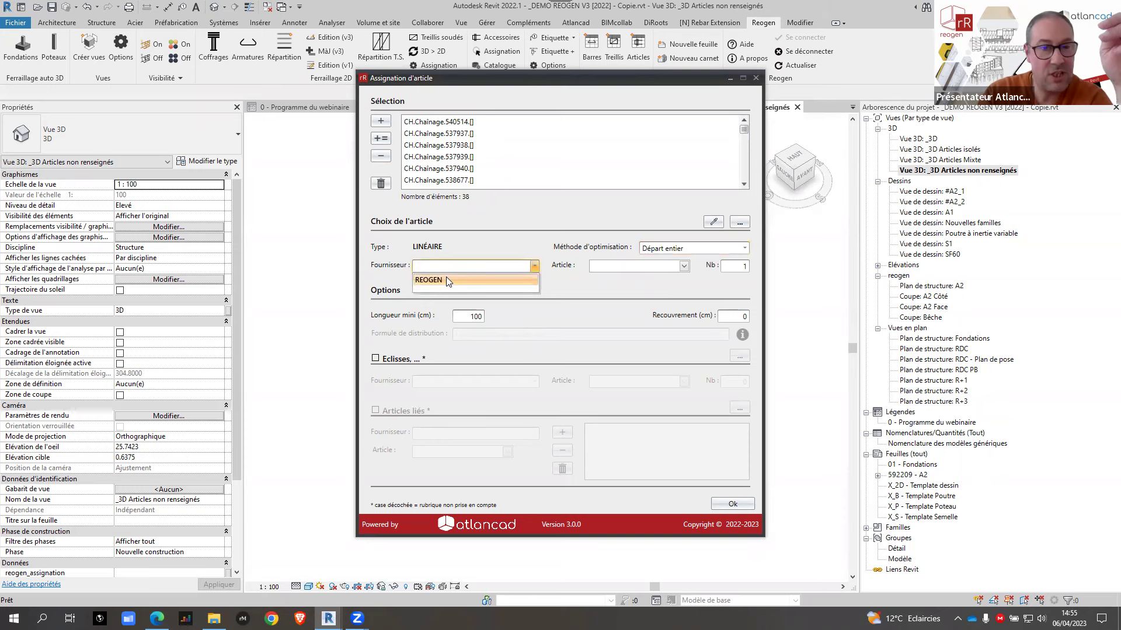
left_click(446, 280)
left_click(623, 267)
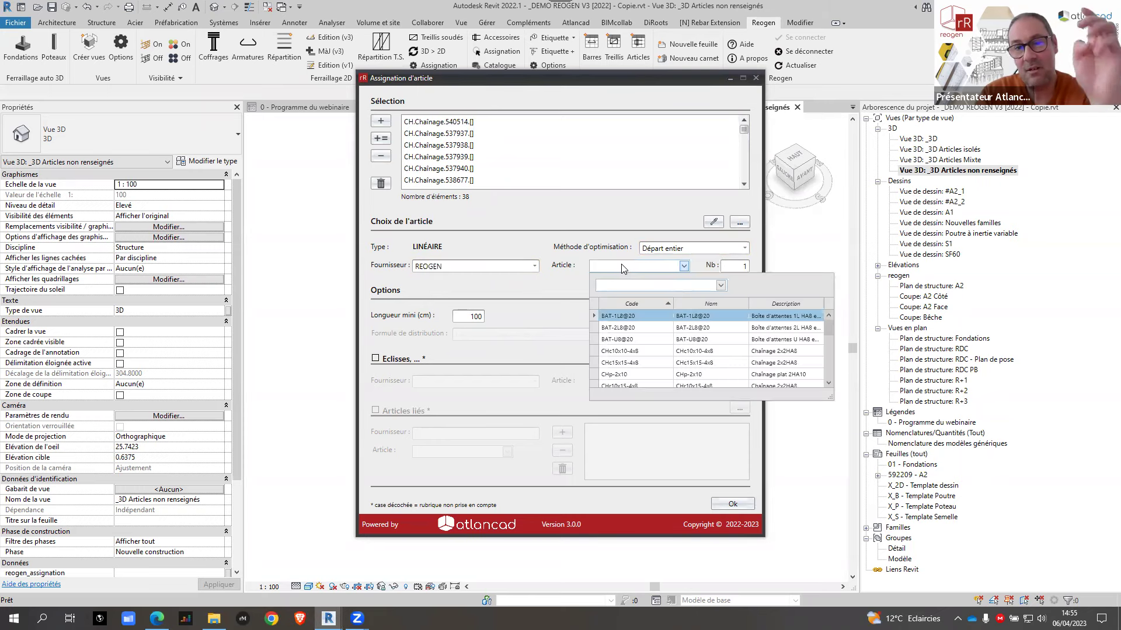
type("ch")
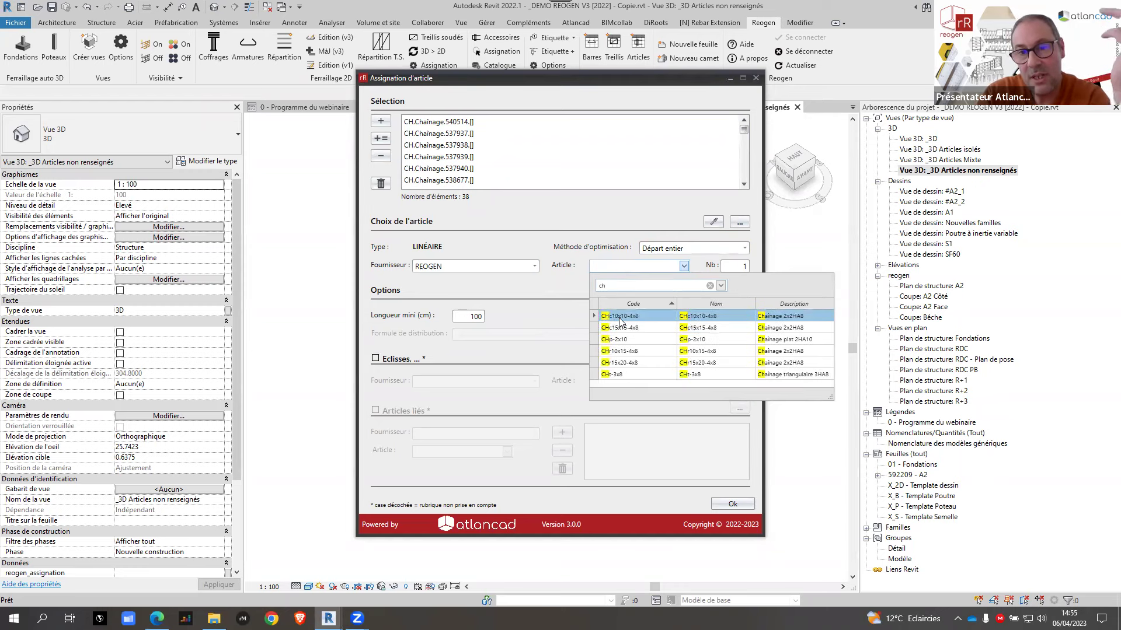
left_click(620, 318)
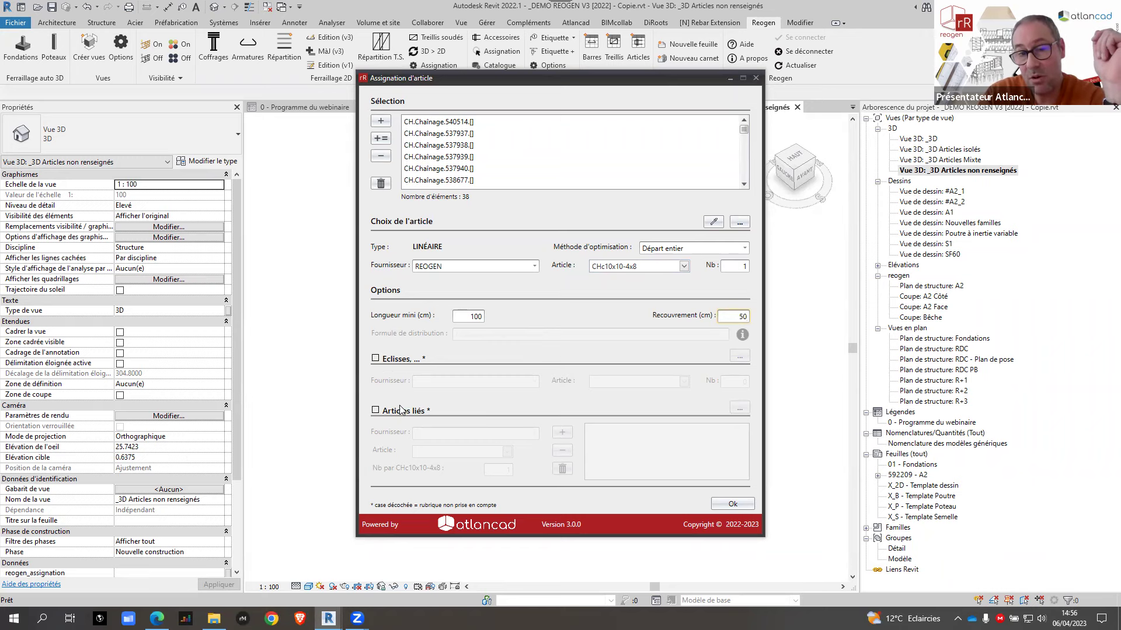
left_click(744, 504)
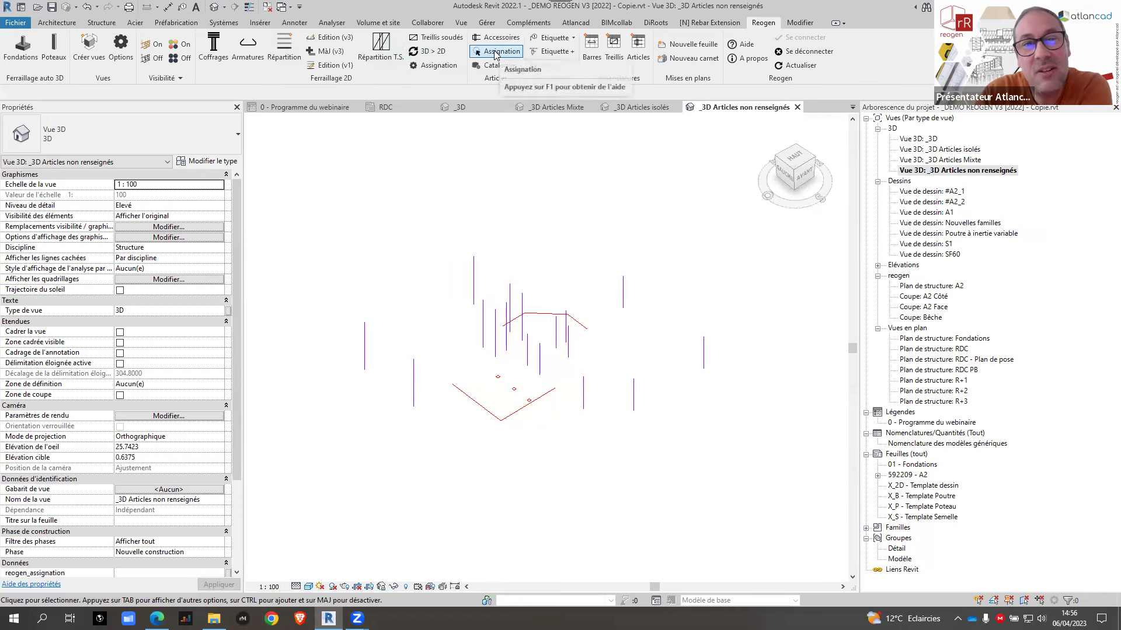
Step: Start an article assignment for all three isolated footings and choose REOGEN article SIc80x80-4x8
scroll(527, 369, "up", 4)
left_click(483, 372)
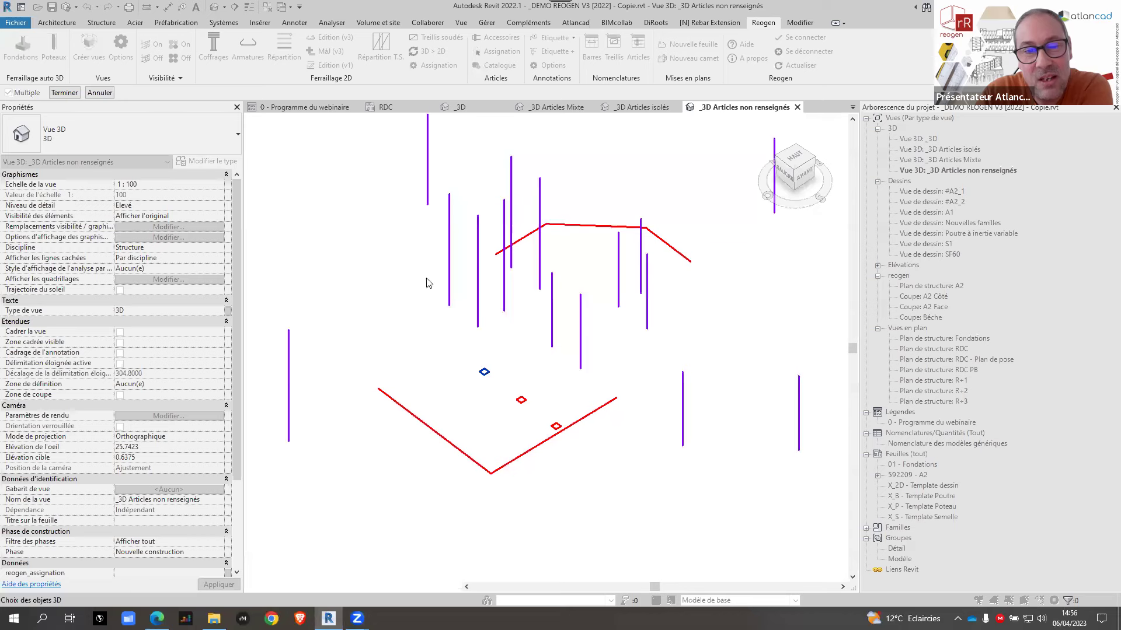
left_click(64, 93)
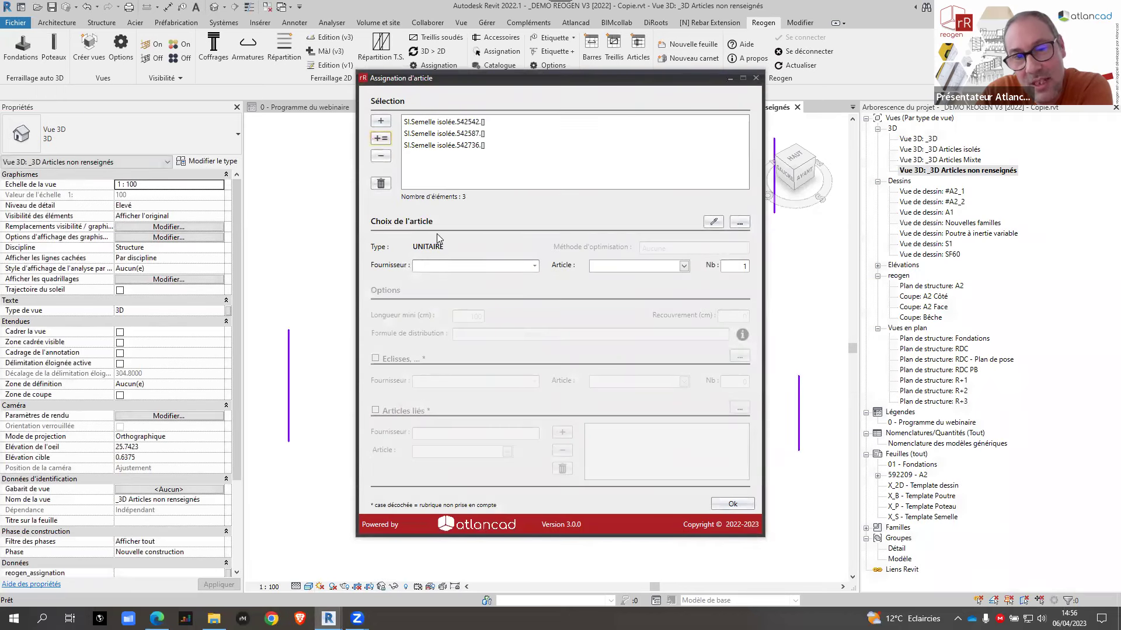
left_click(525, 267)
left_click(466, 288)
left_click(619, 267)
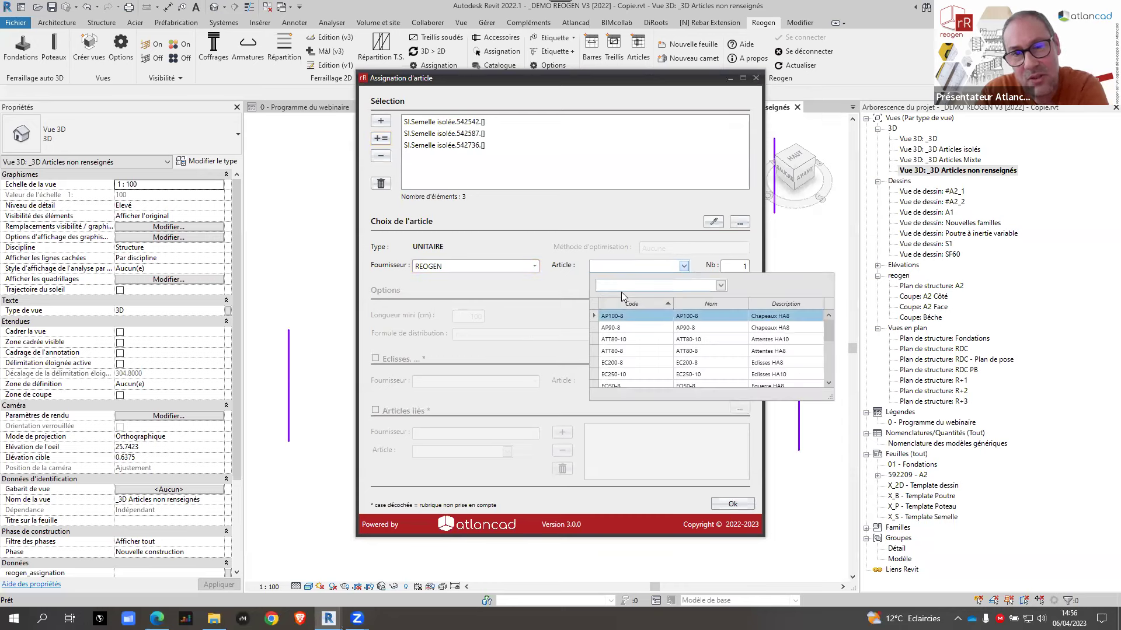
type("sl")
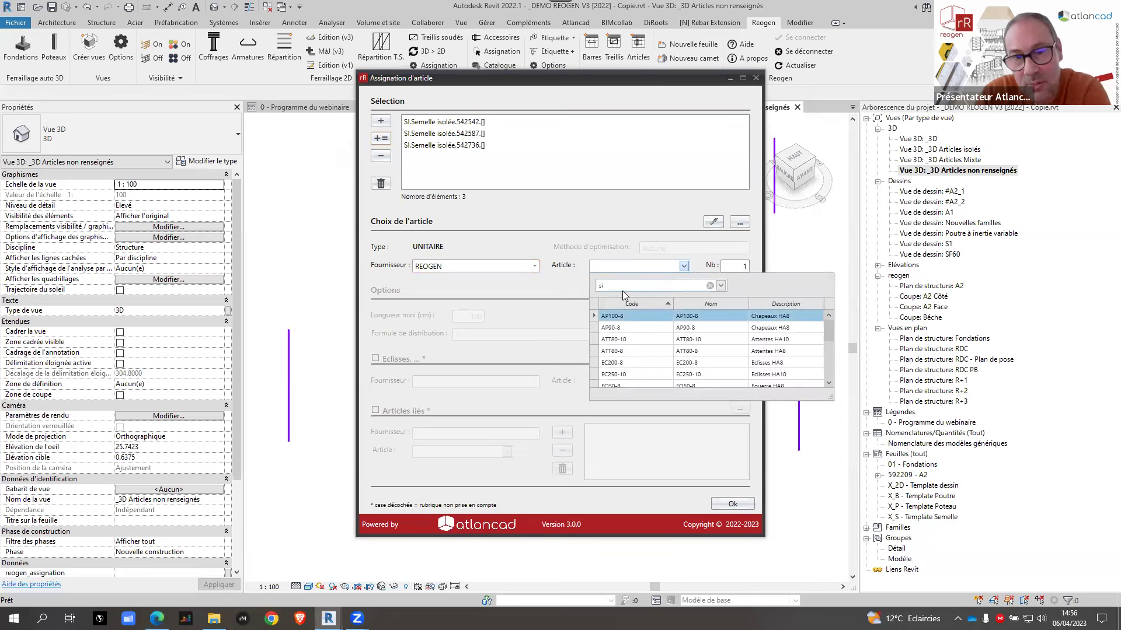
left_click(620, 341)
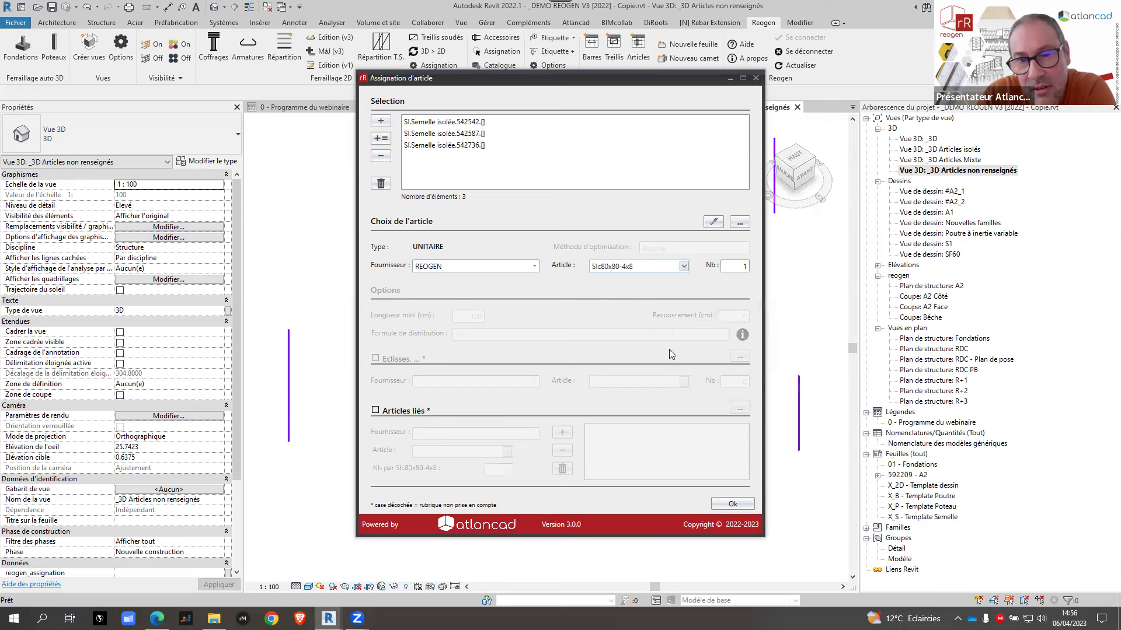
Step: Link REOGEN starter-bar article ATT80-10 to the isolated footings with 4 per SIc80x80-4x8, and apply the assignment
left_click(389, 410)
left_click(463, 435)
left_click(457, 447)
left_click(455, 453)
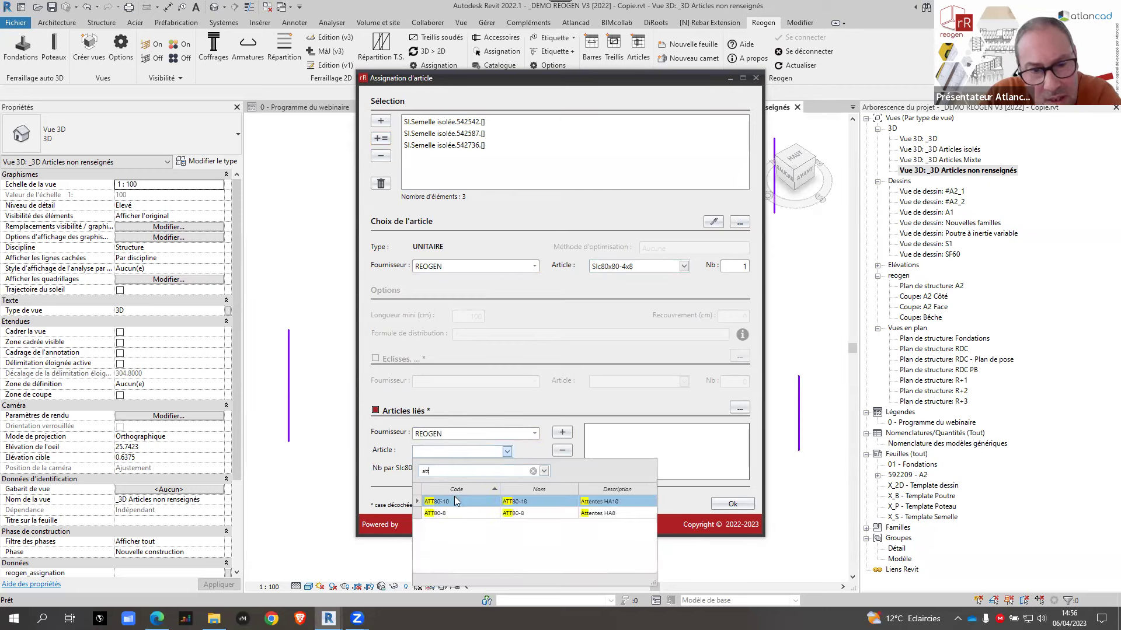
left_click(457, 502)
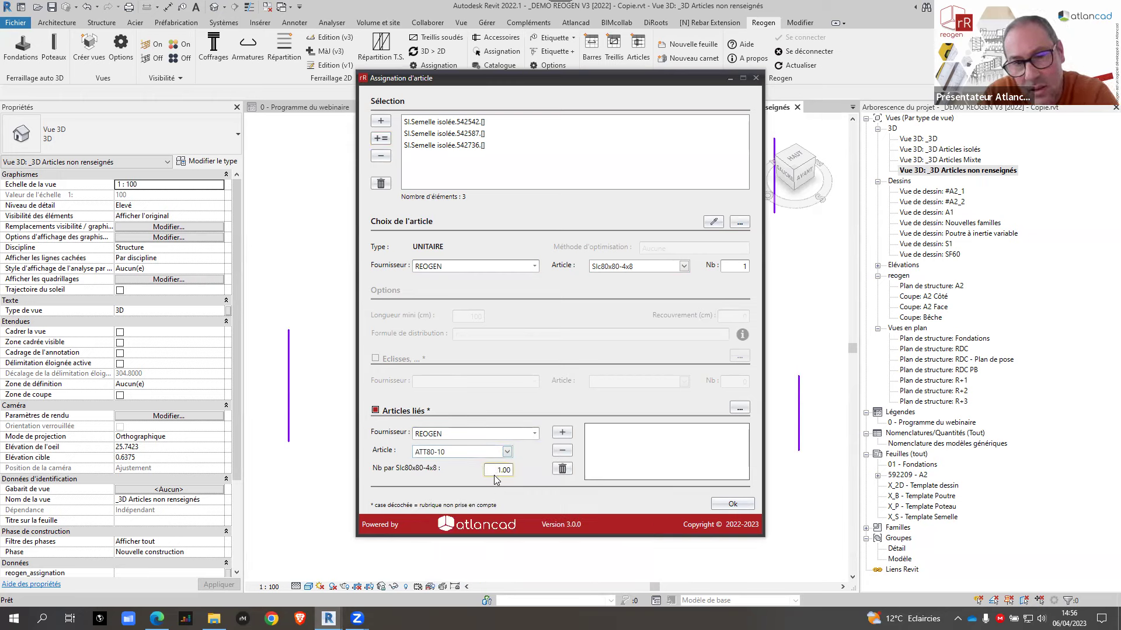
key("BackSpace")
type("4")
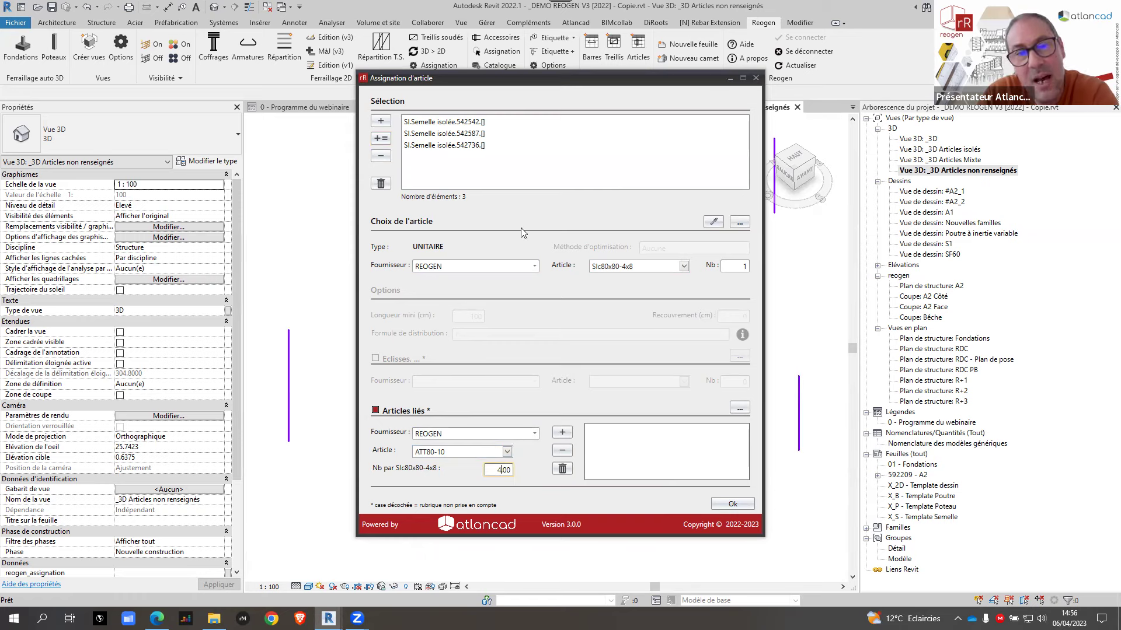
left_click(562, 433)
left_click(733, 505)
Step: Open the article schedule at full size and review all rows of the Tous les champs table
scroll(575, 407, "down", 3)
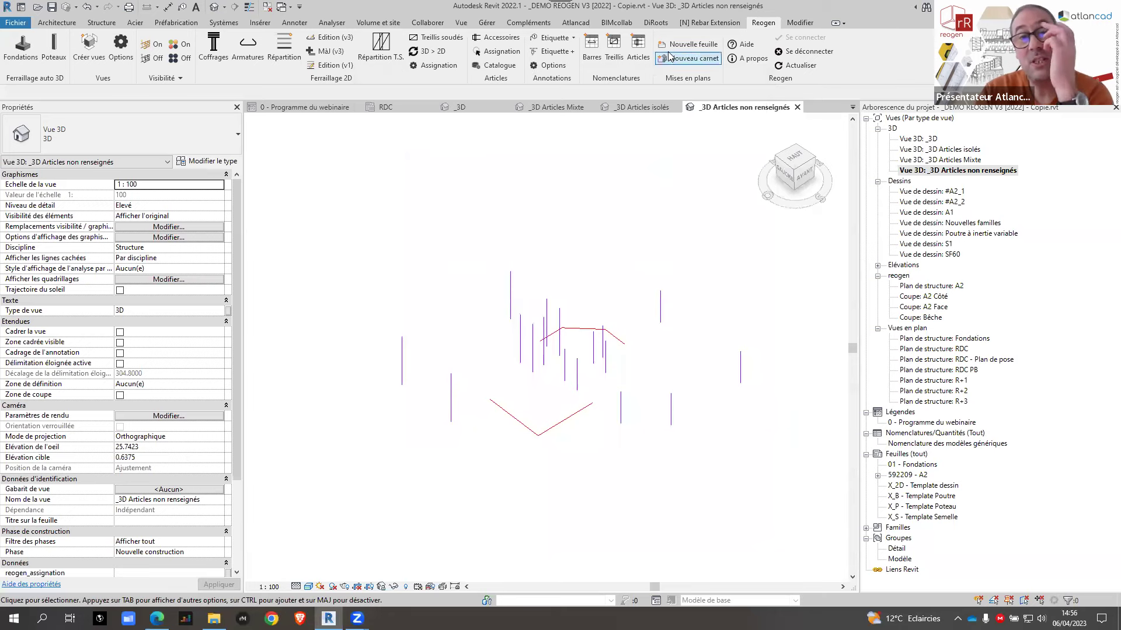
left_click(638, 53)
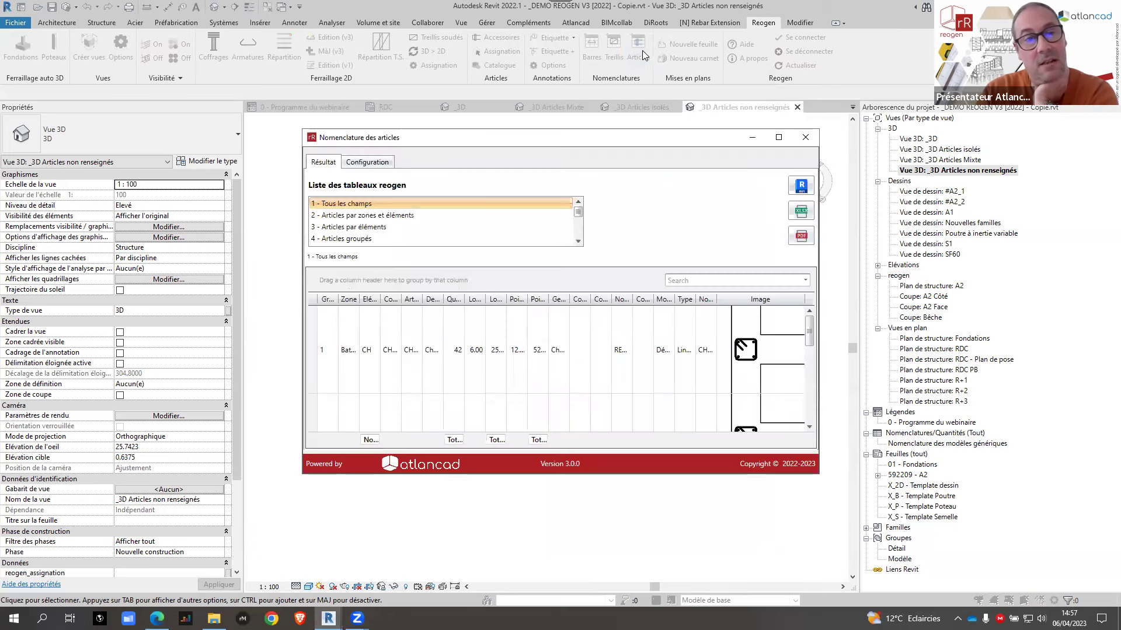
left_click(777, 136)
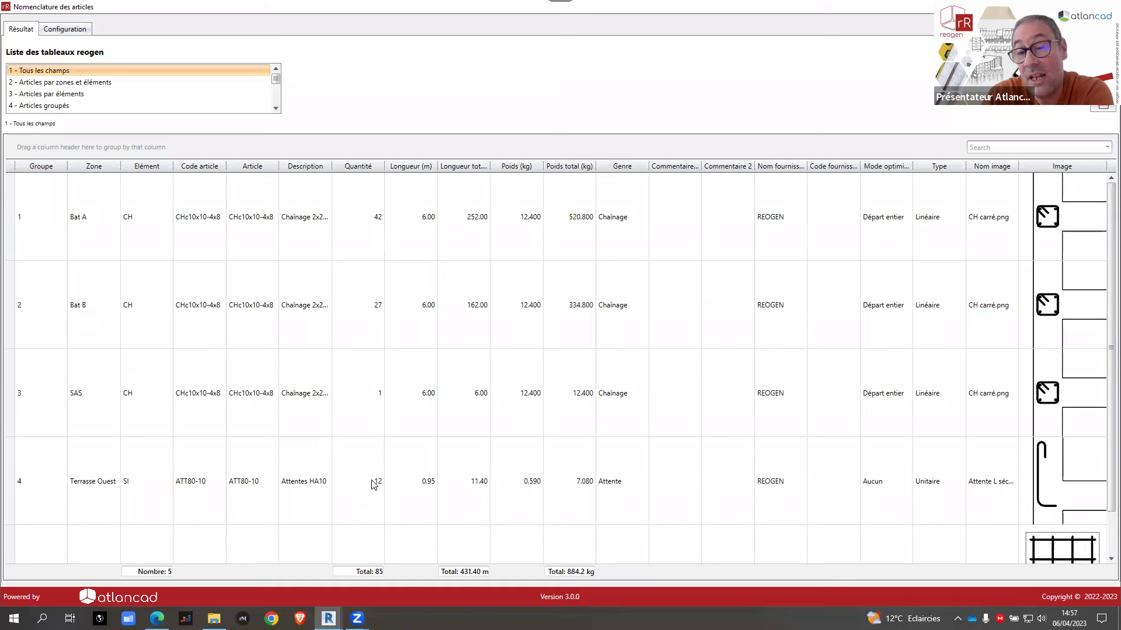
scroll(378, 476, "down", 1)
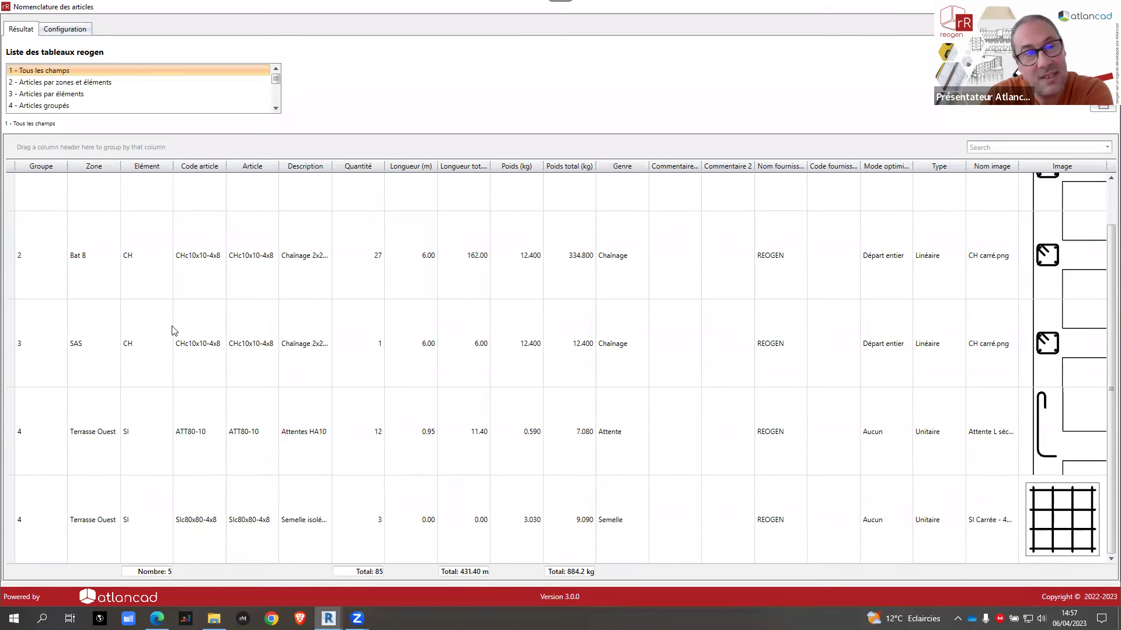
Step: Review the schedule's Articles par éléments, Articles groupés, Récapitulatif par zone et genre and Récapitulatif par fournisseur tables
left_click(67, 95)
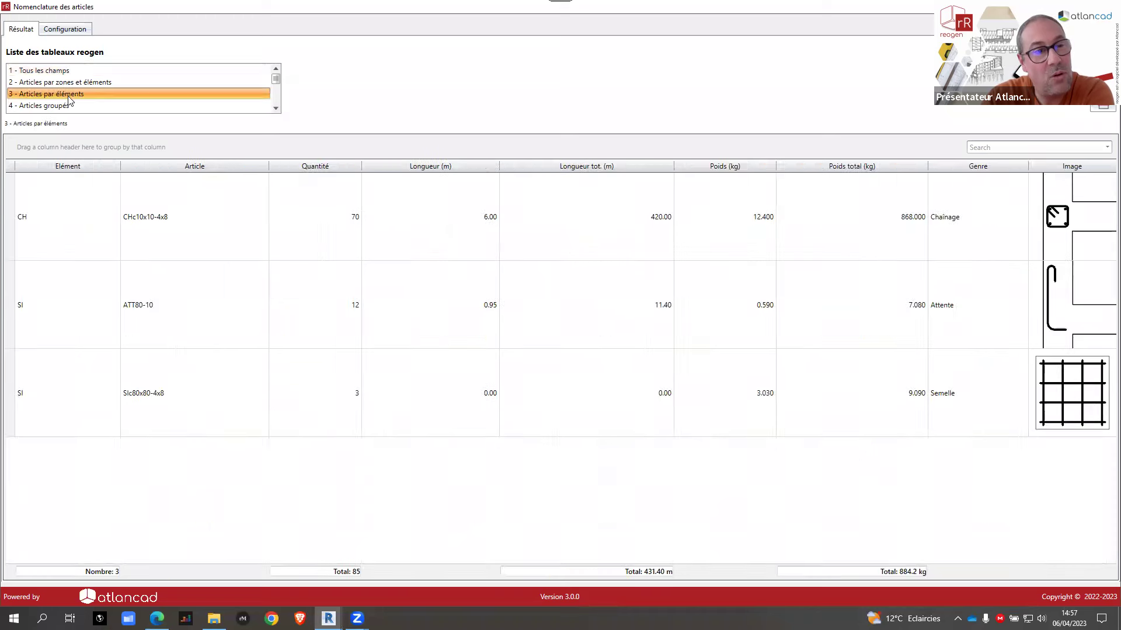
left_click(63, 105)
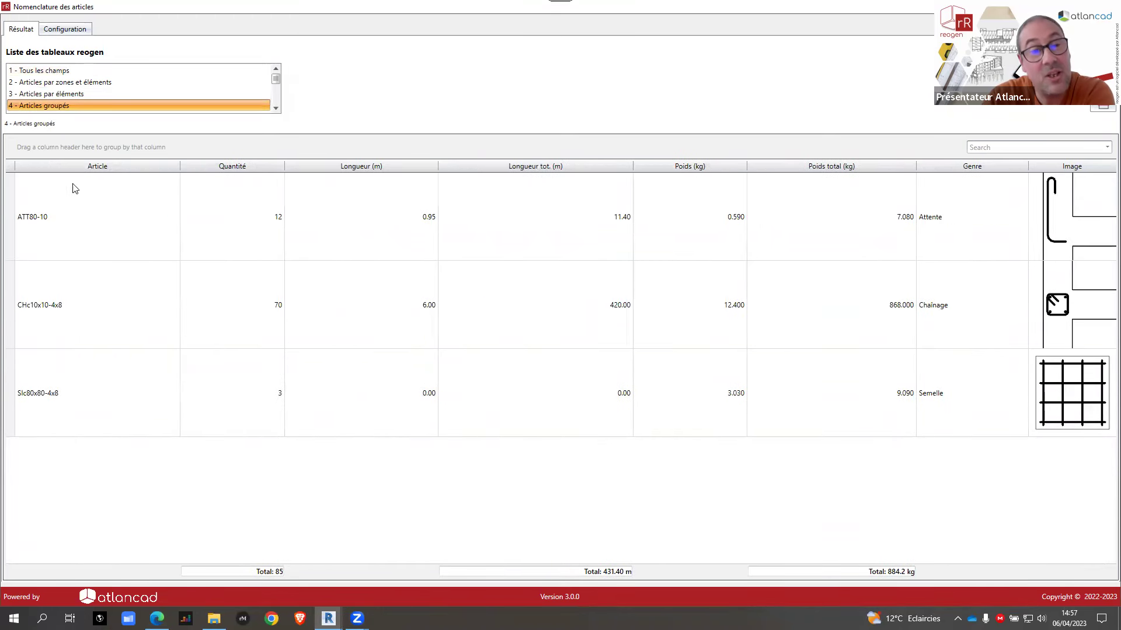
scroll(88, 89, "down", 1)
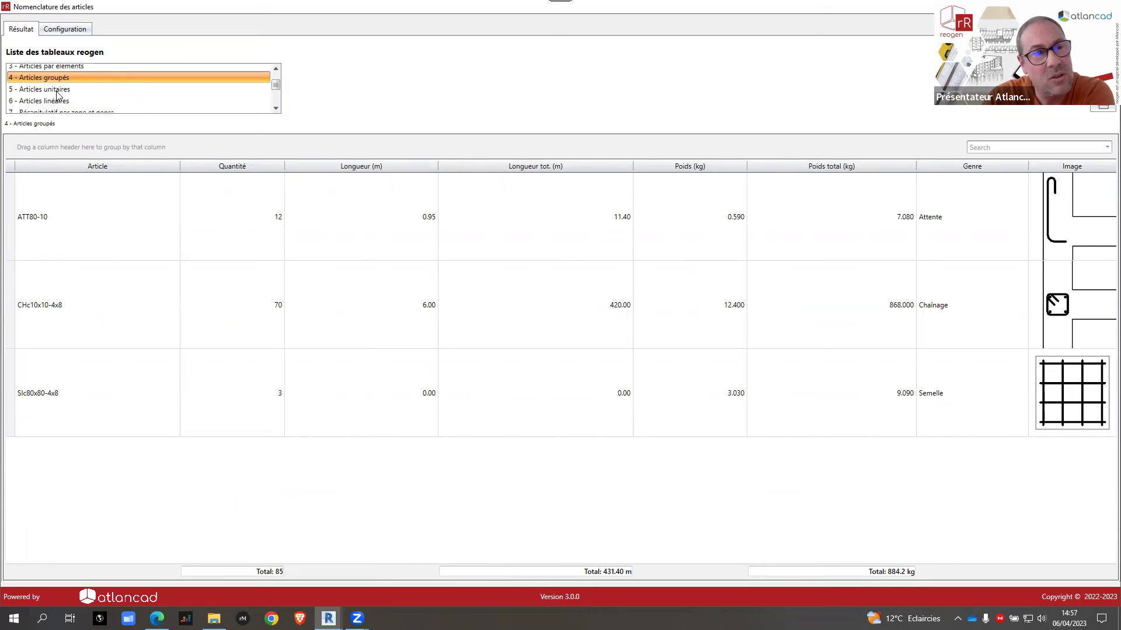
scroll(56, 96, "down", 1)
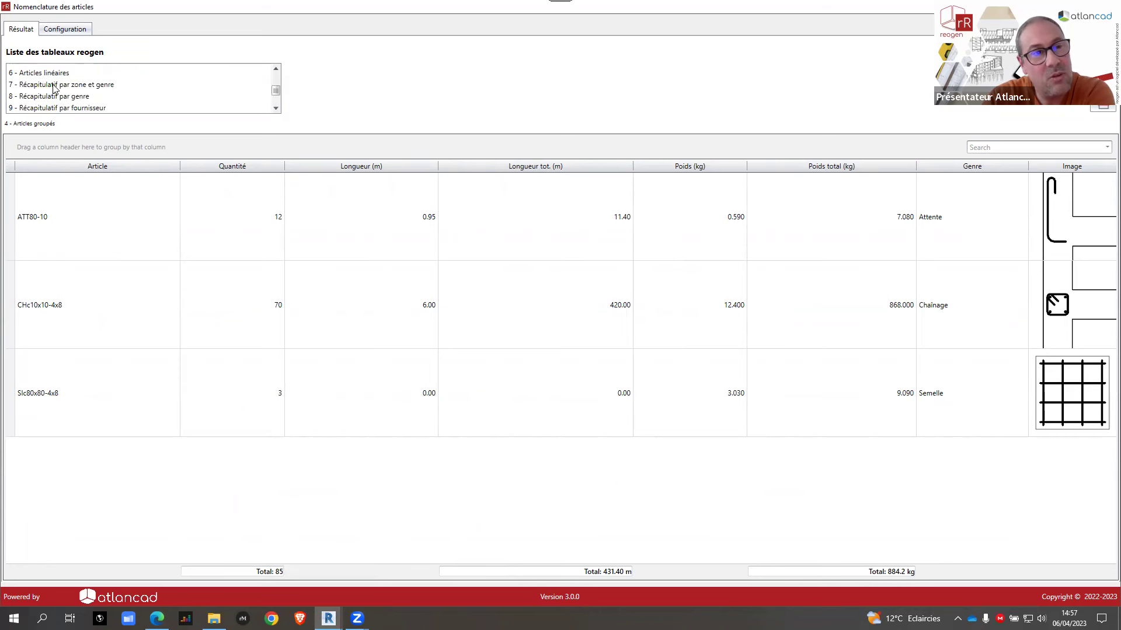
left_click(54, 85)
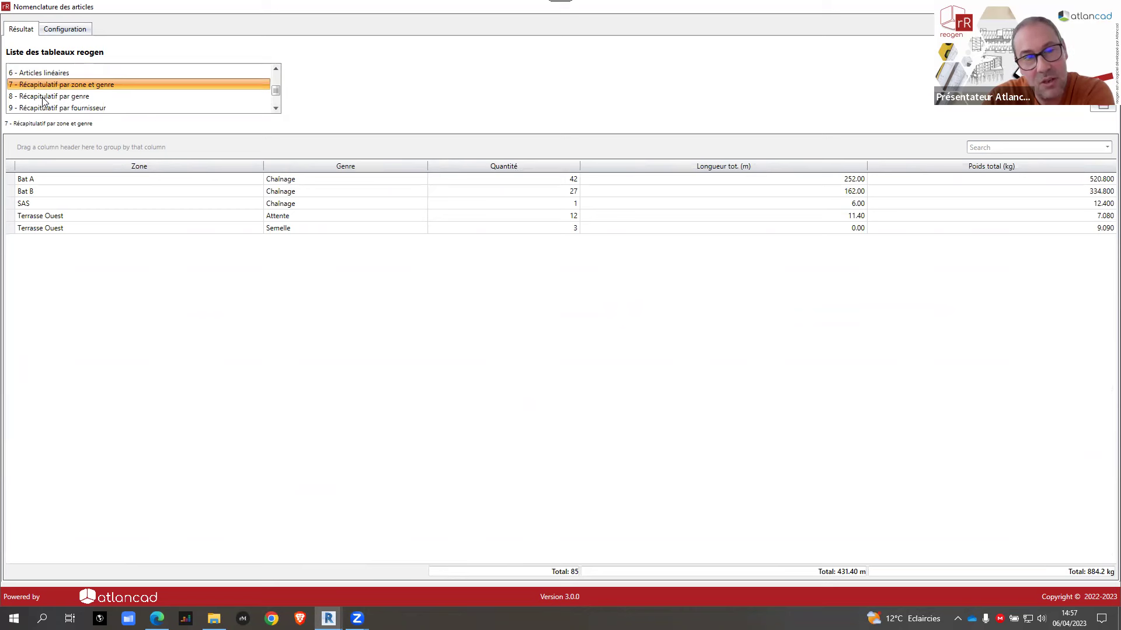
left_click(65, 108)
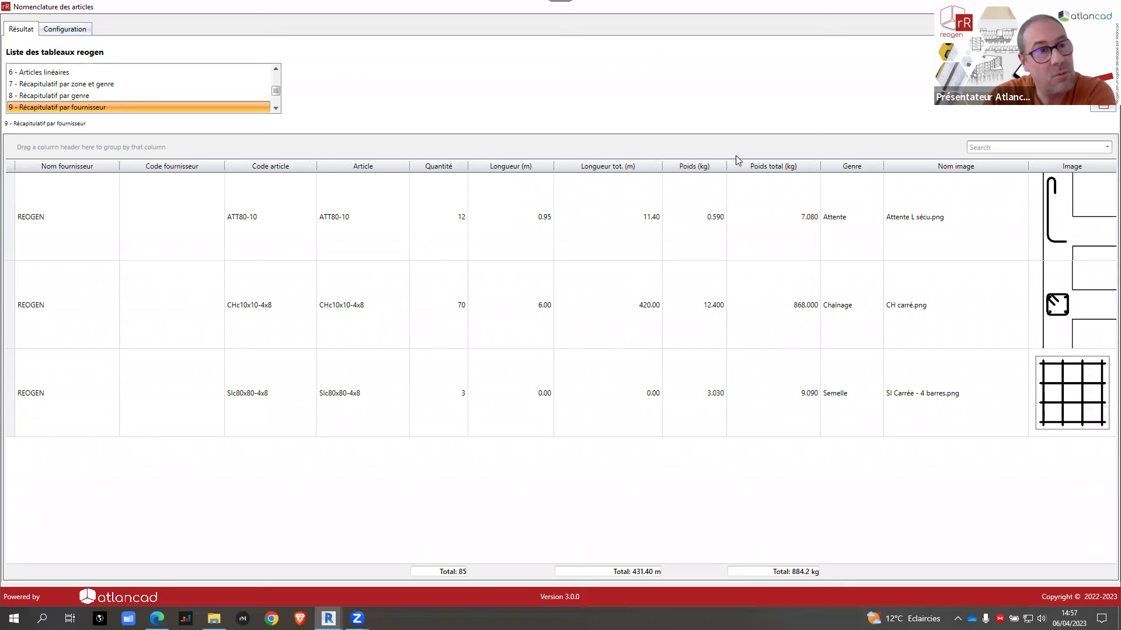
Step: Review the Situation de pose par zone, Optimisation par zone and Récapitulatif des articles calepinés par zone tables, and close the schedule
left_click(276, 108)
left_click(276, 108)
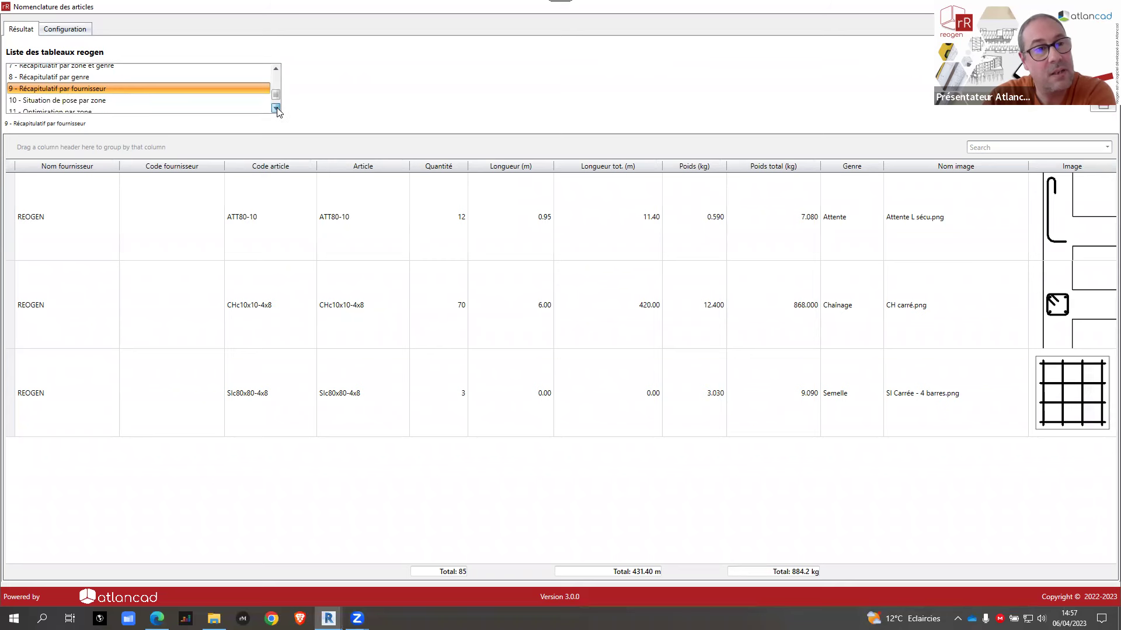
left_click(277, 108)
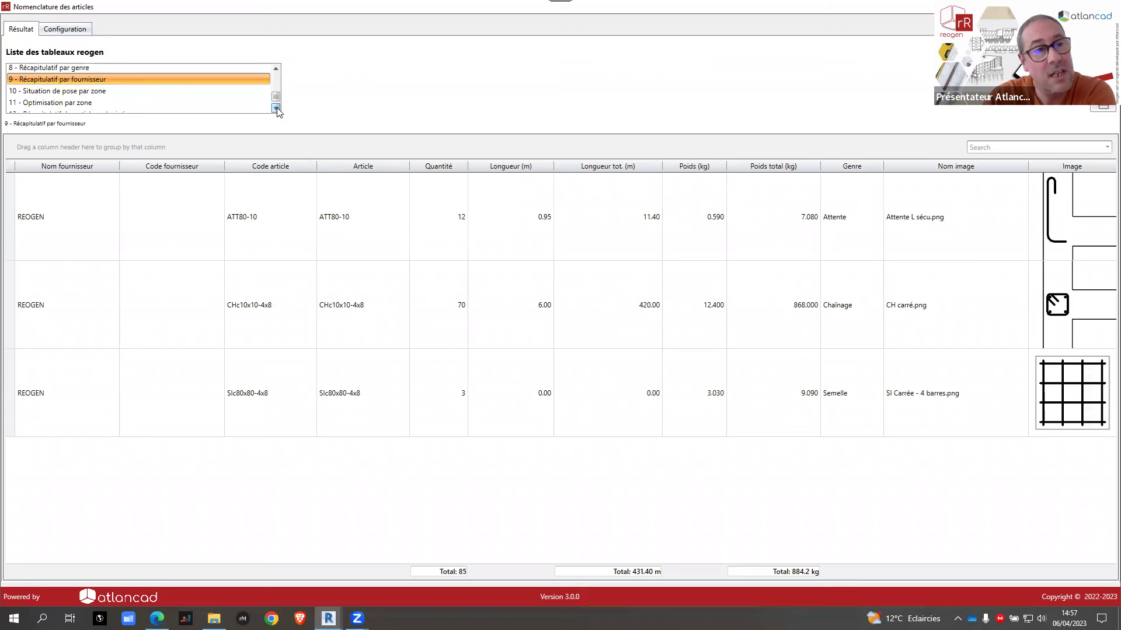
left_click(103, 93)
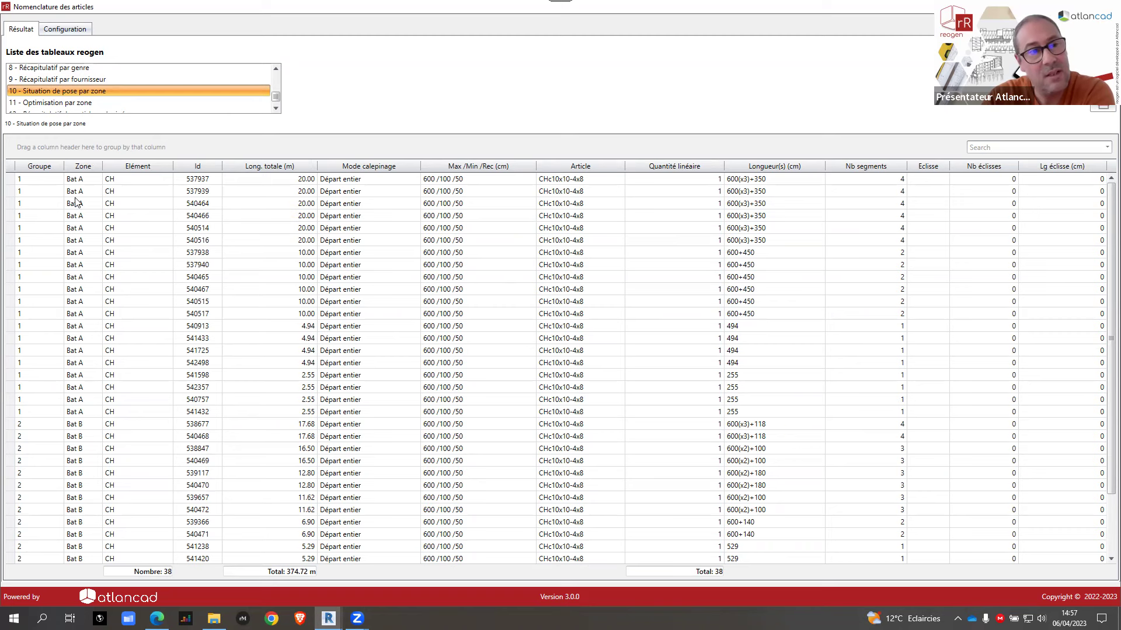
left_click(49, 104)
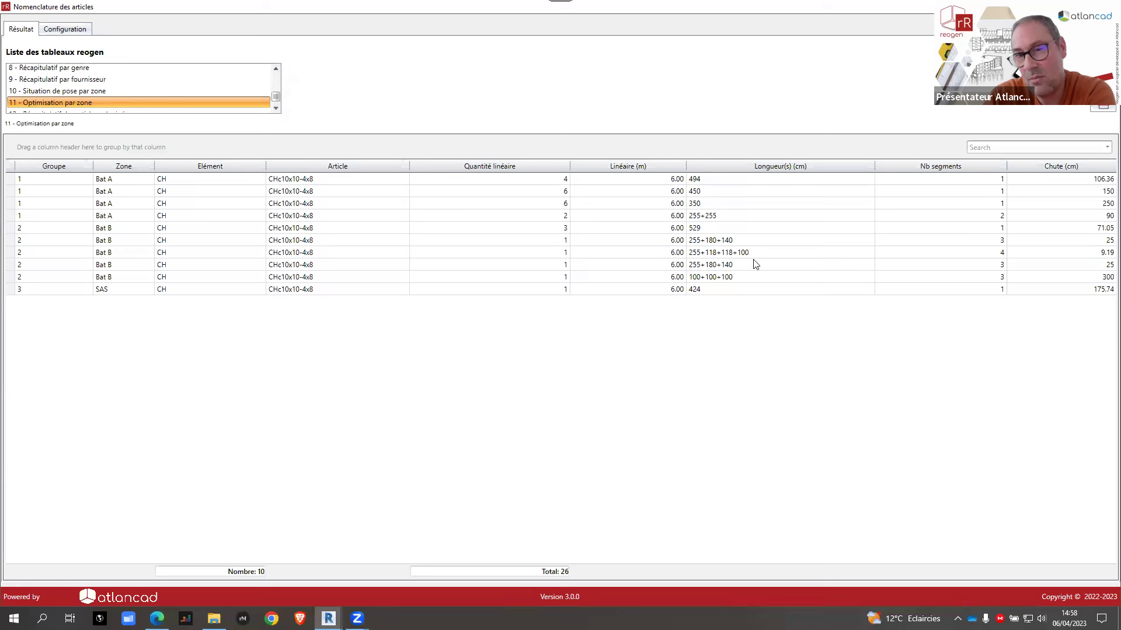
scroll(70, 104, "down", 1)
left_click(68, 108)
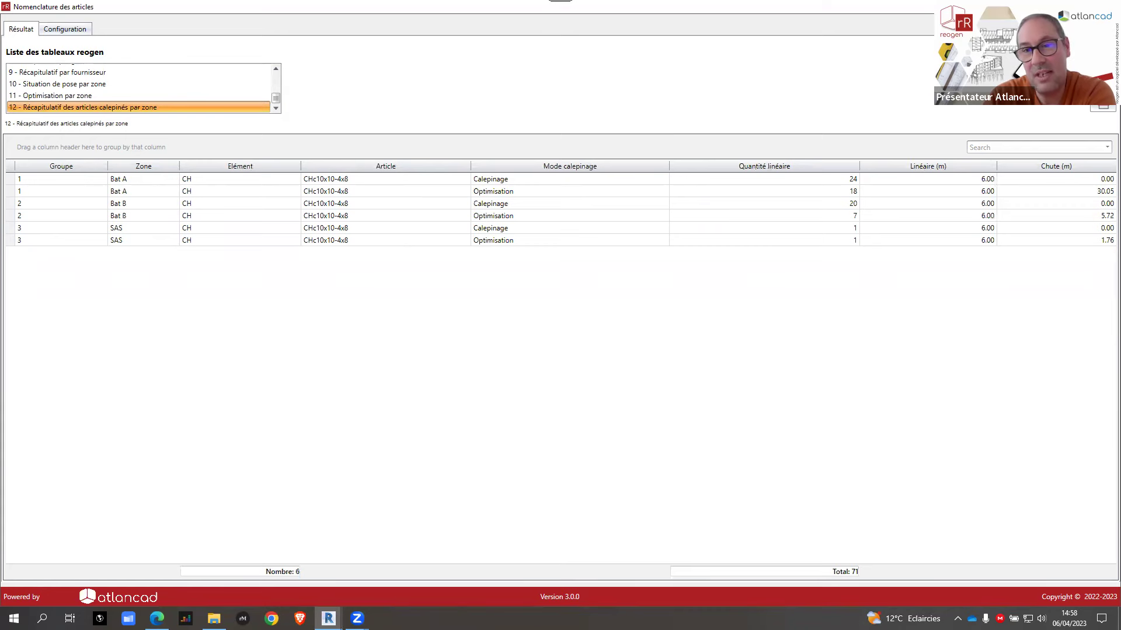
key("alt+F4")
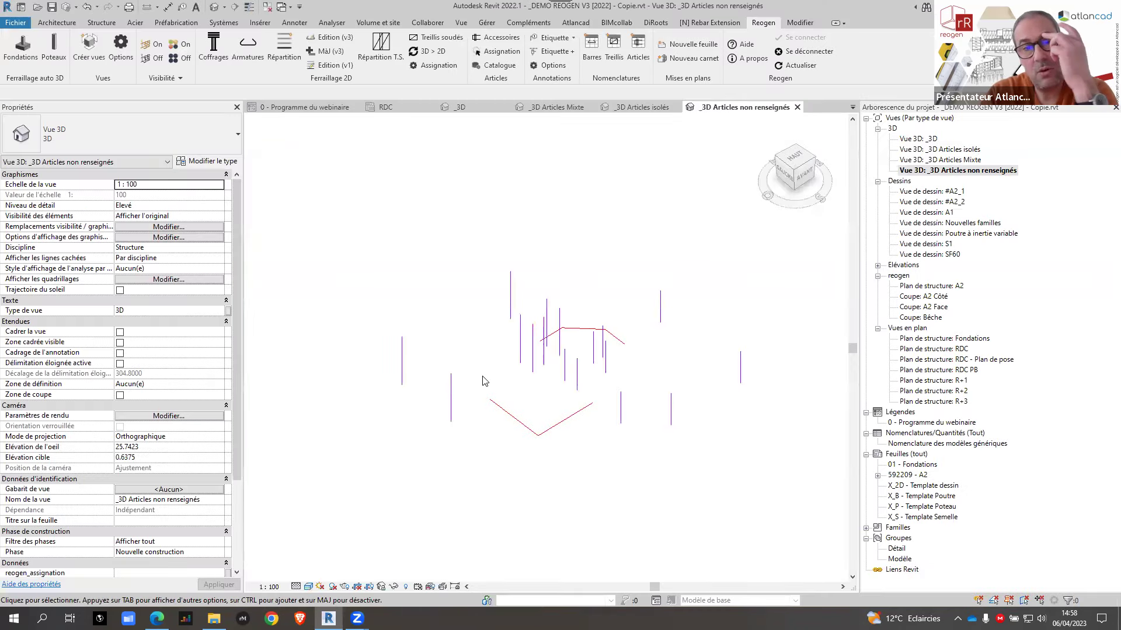
Step: Open the RDC structural plan and inspect the properties of the vertical linear article in Bat A's upper-left wall corner
double_click(939, 350)
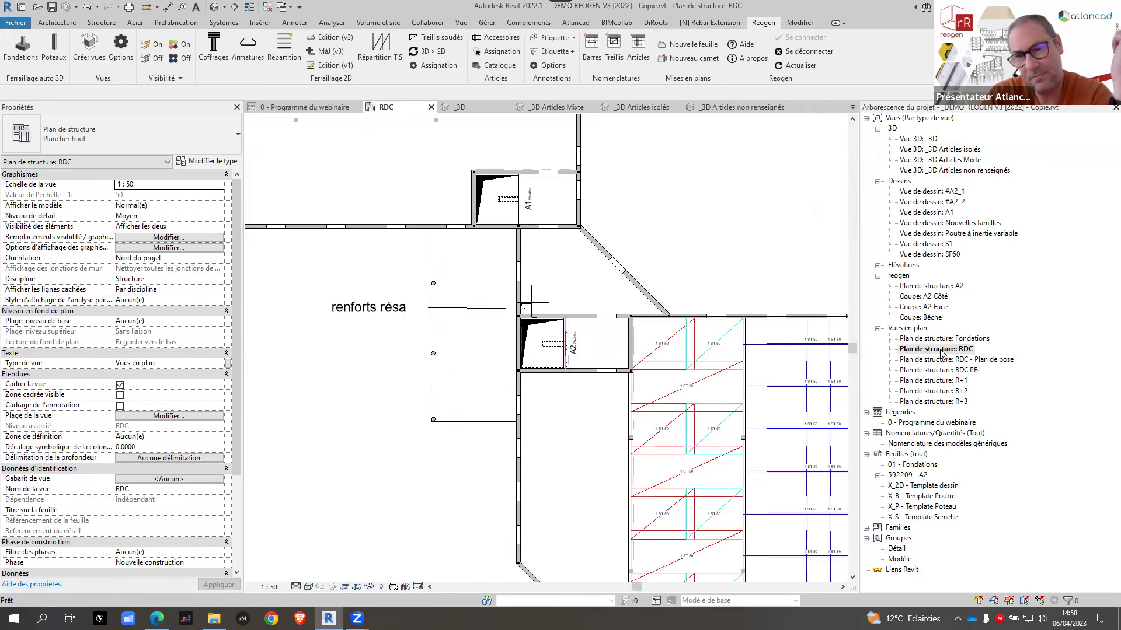
scroll(409, 322, "up", 5)
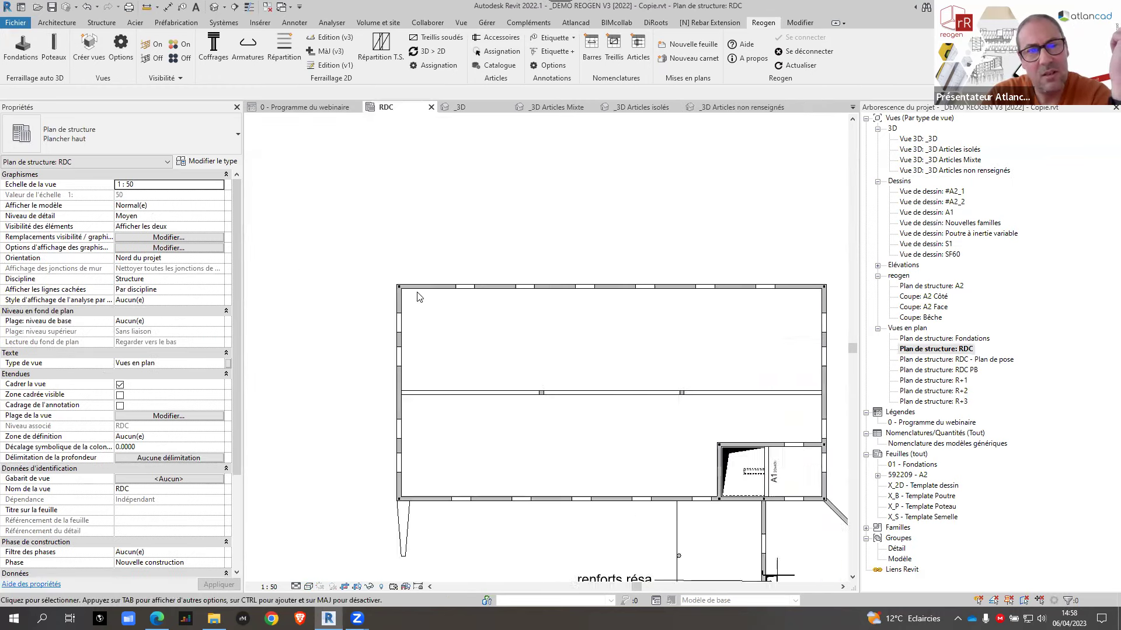
scroll(403, 294, "up", 3)
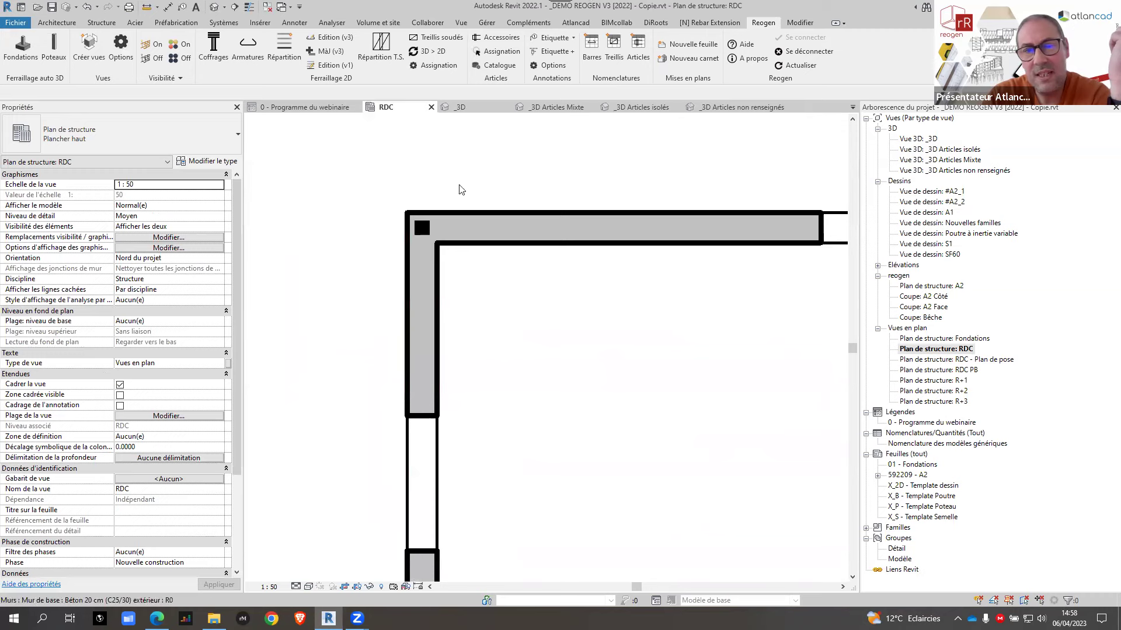
left_click(424, 226)
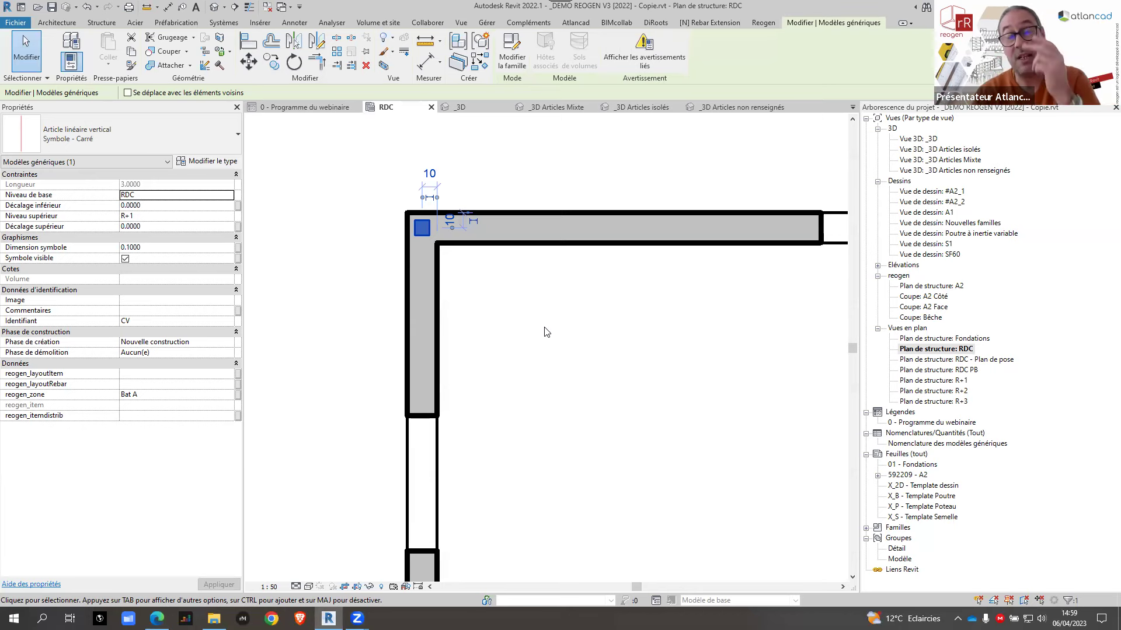
left_click(528, 312)
scroll(527, 314, "down", 4)
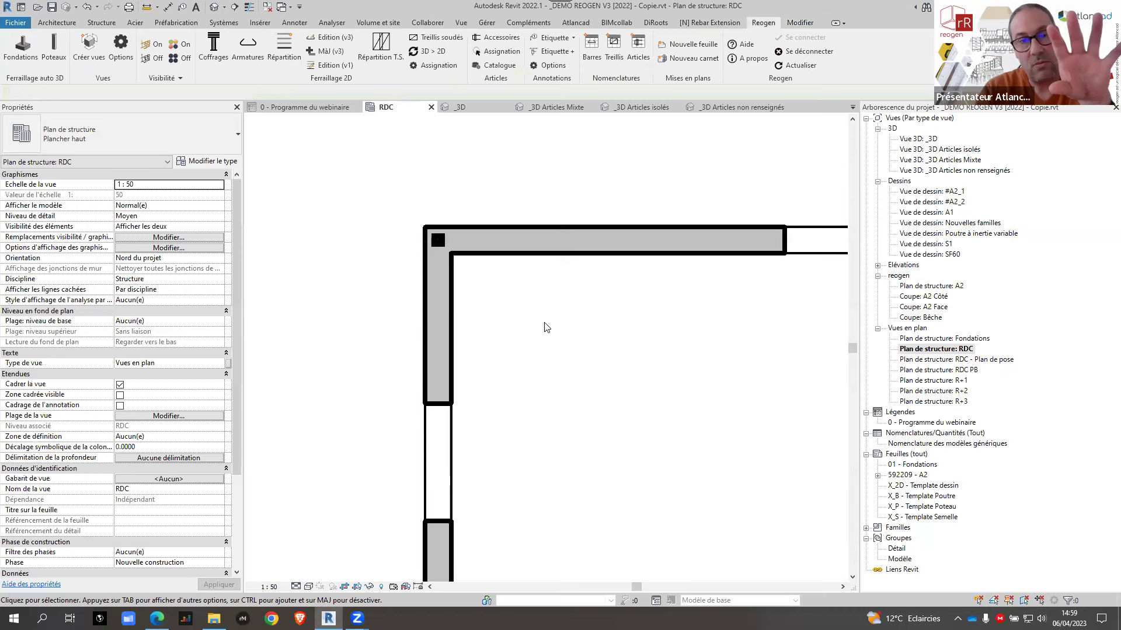
scroll(527, 314, "down", 1)
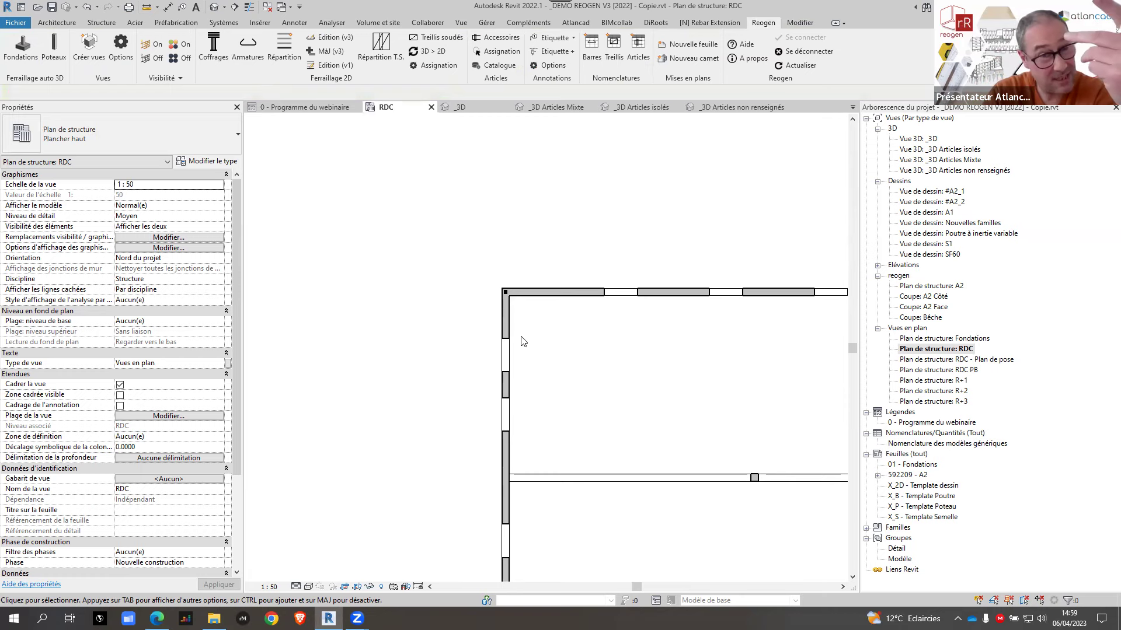
scroll(413, 318, "down", 4)
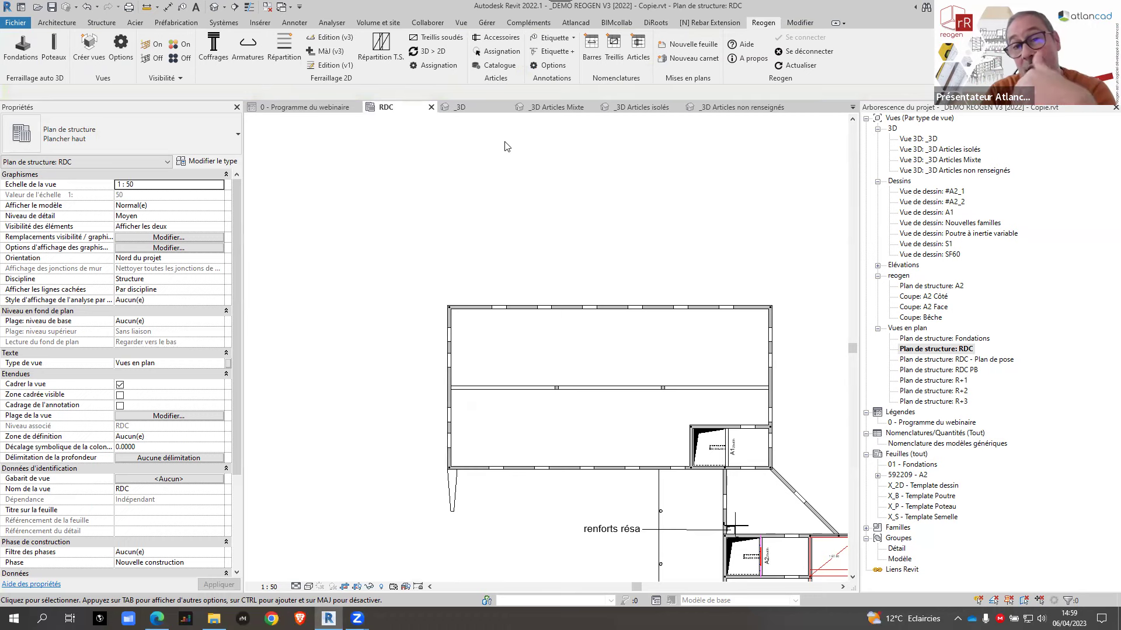
Step: In the _3D Articles Mixte view, inspect the reogen_itemdistrib parameter of the Bêche line article along the terrace's left edge
left_click(553, 115)
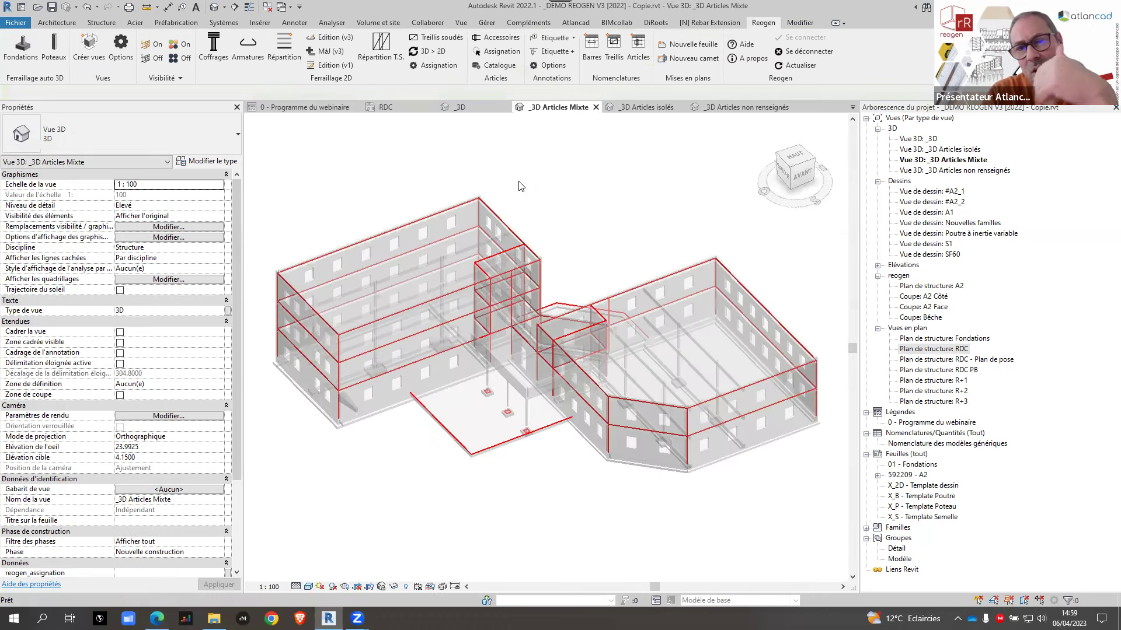
scroll(493, 408, "up", 4)
scroll(493, 408, "up", 2)
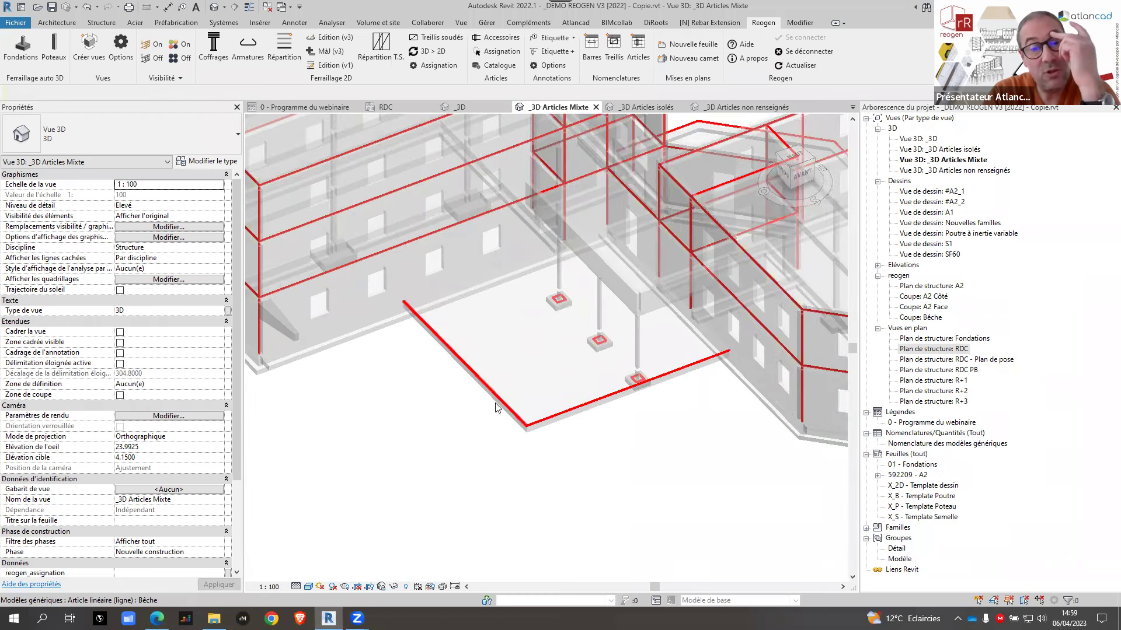
left_click(493, 401)
scroll(494, 401, "up", 3)
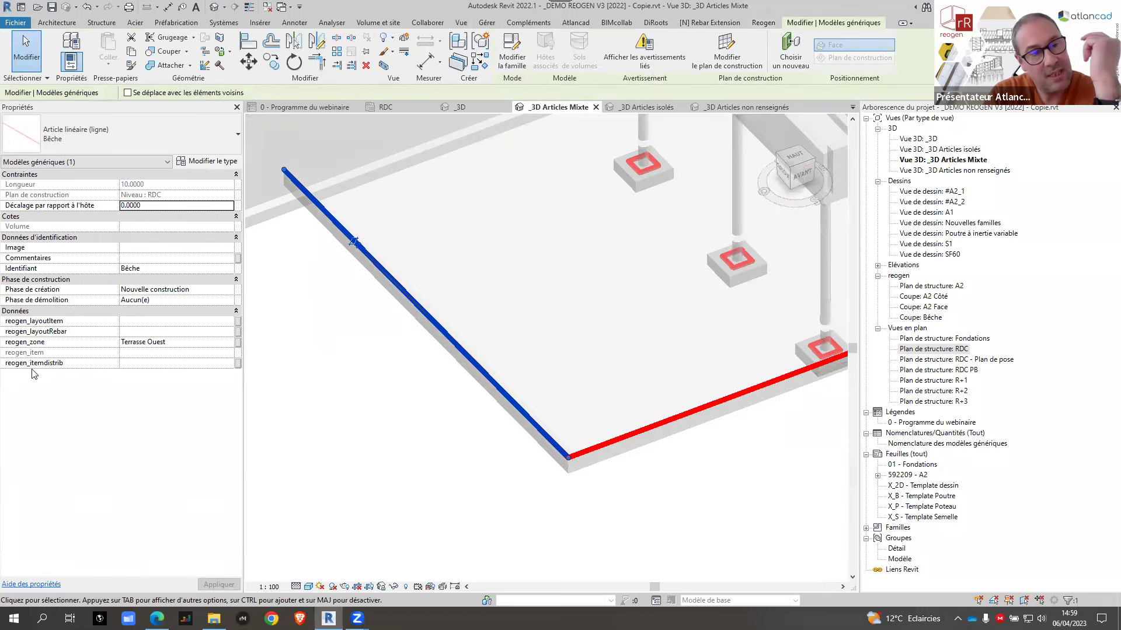
mouse_move(48, 367)
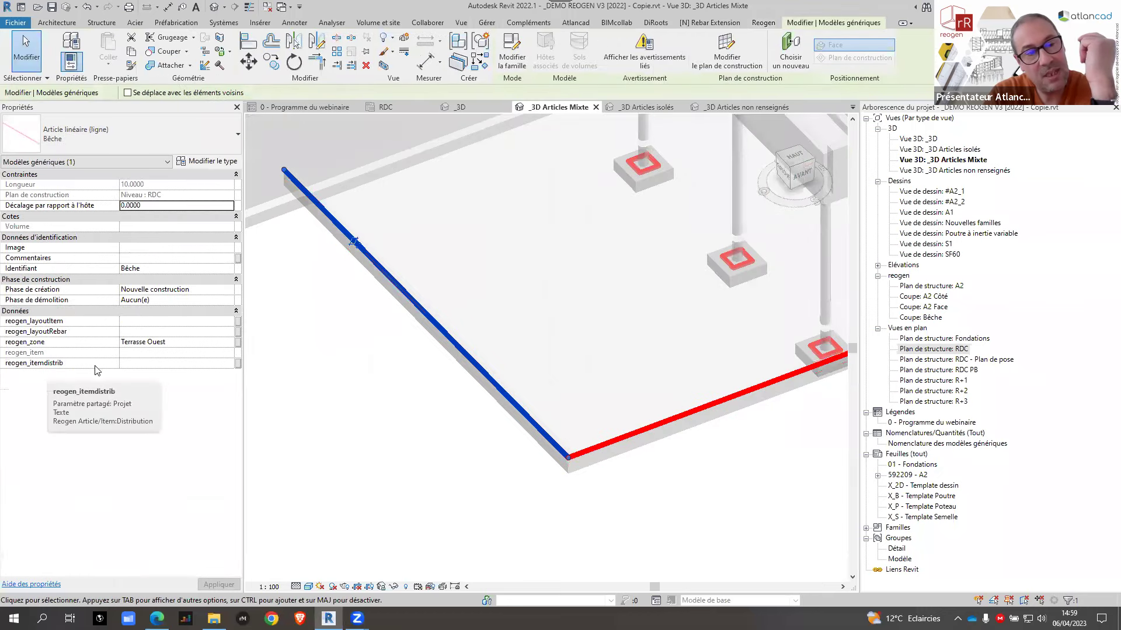
left_click(157, 363)
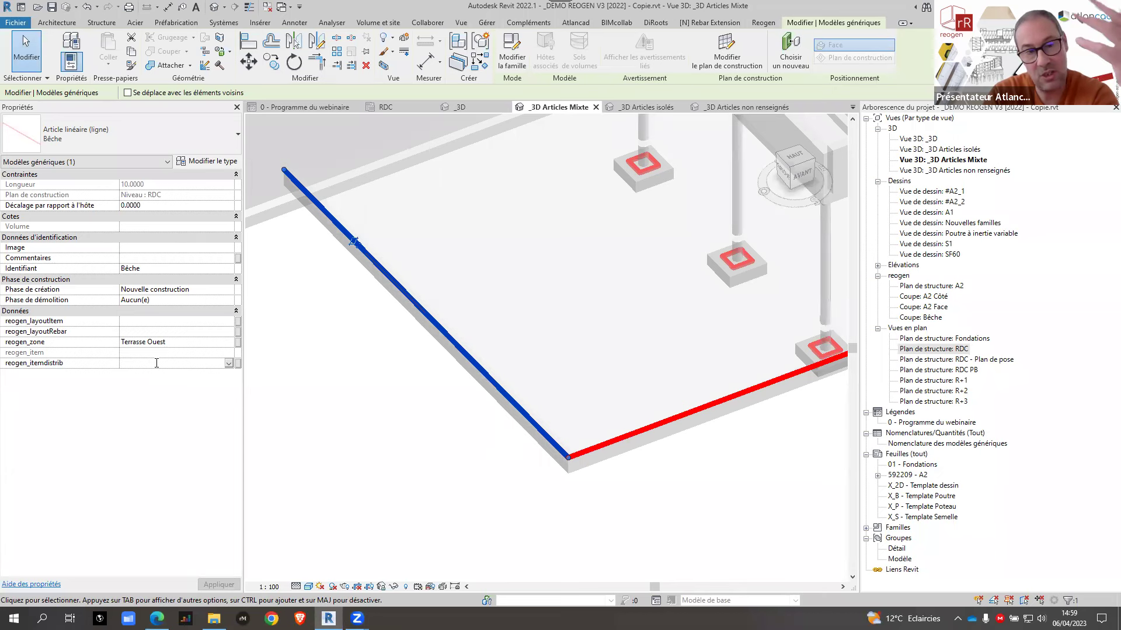
left_click(325, 392)
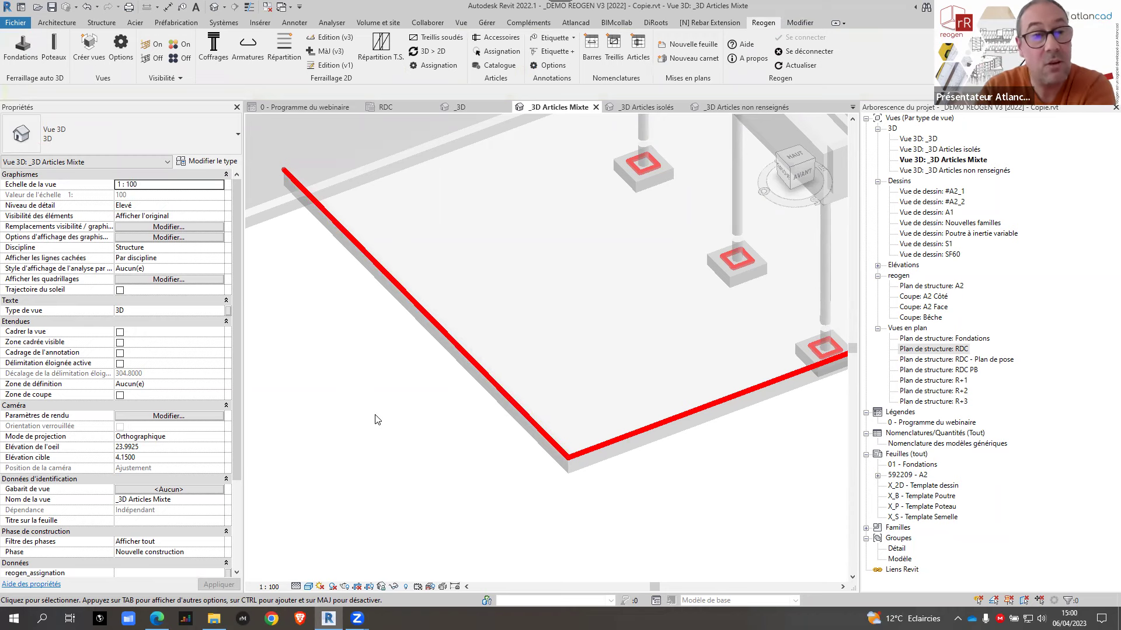
scroll(521, 307, "down", 3)
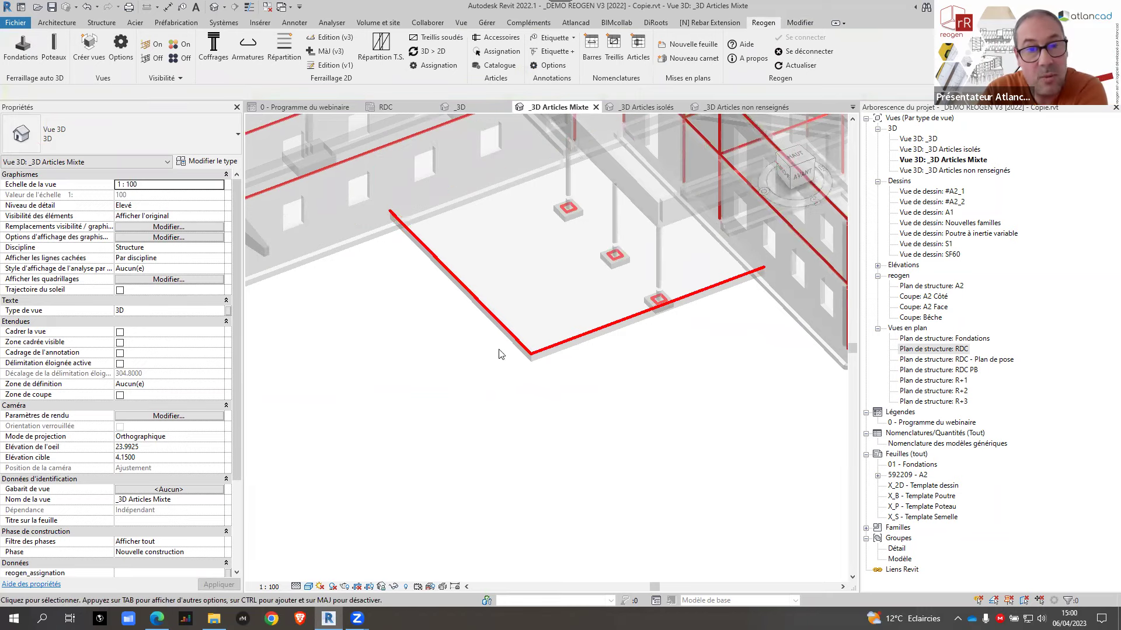
scroll(442, 375, "down", 4)
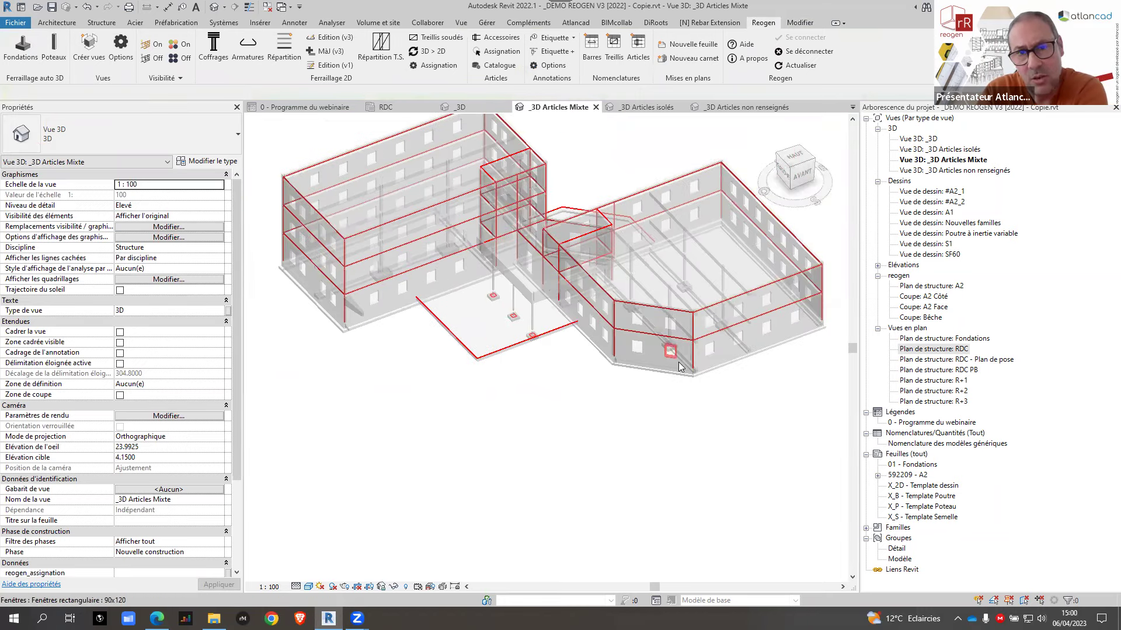
Step: Check the webinar programme, open the RDC - Plan de pose plan and inspect the reogen_layoutItem value of Bat A's upper chaînage
key("ctrl+Tab")
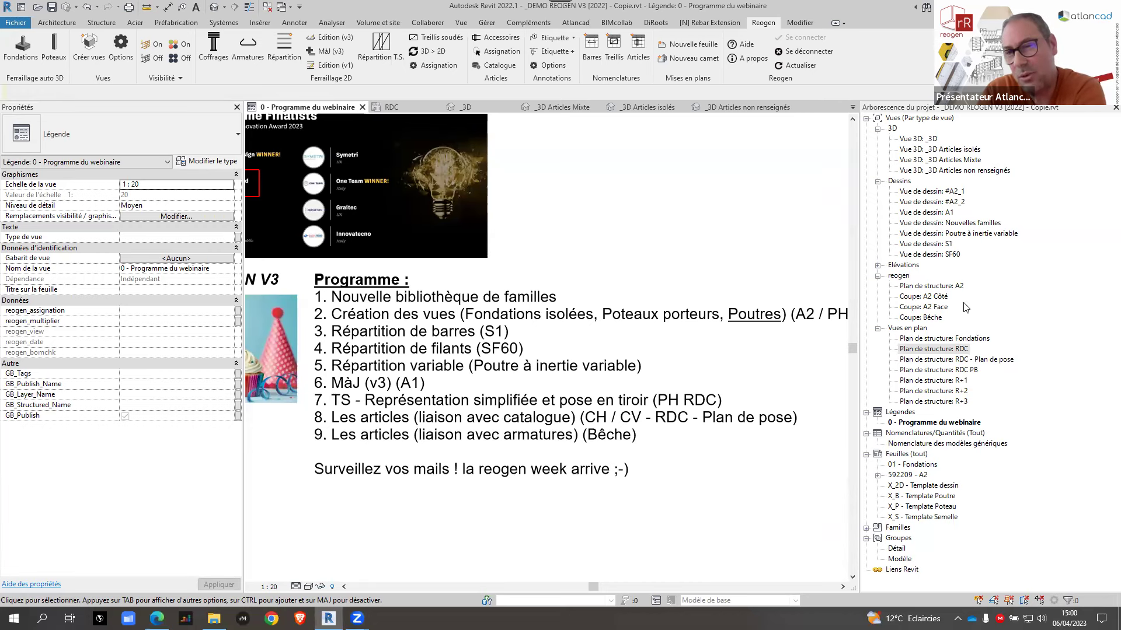
double_click(979, 359)
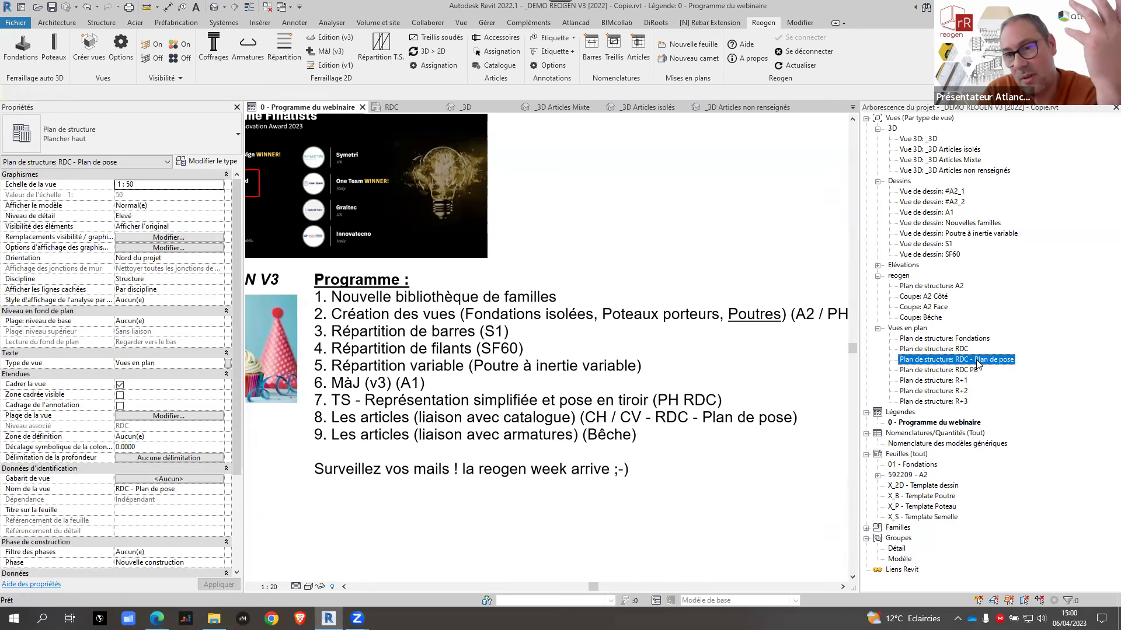
scroll(584, 236, "down", 3)
middle_click_drag(476, 235, 507, 279)
left_click(507, 266)
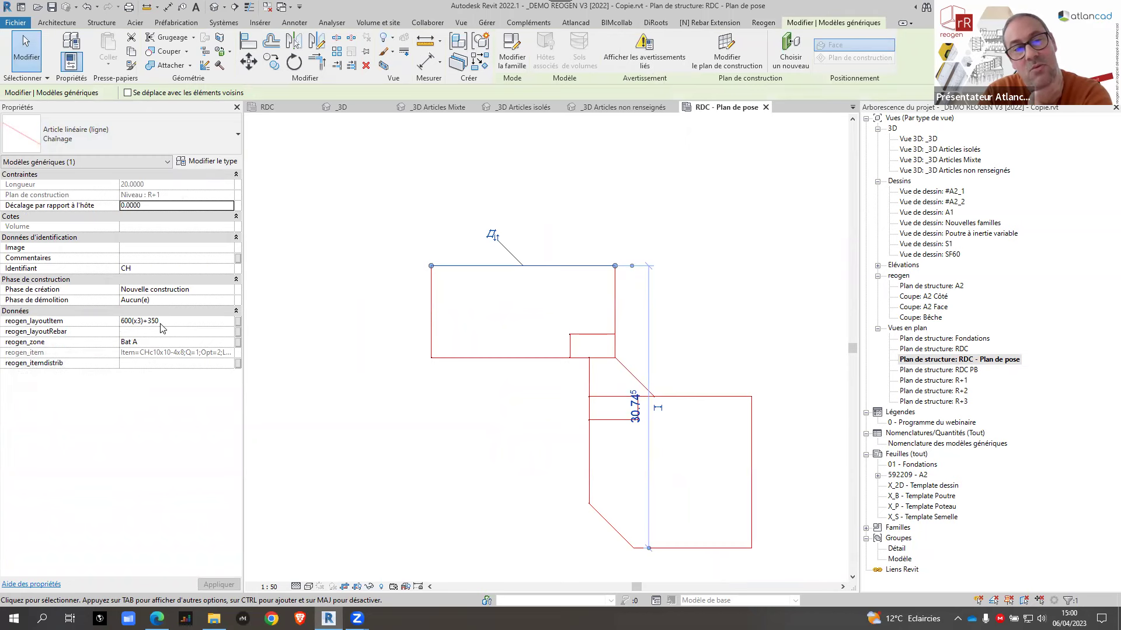
left_click(369, 322)
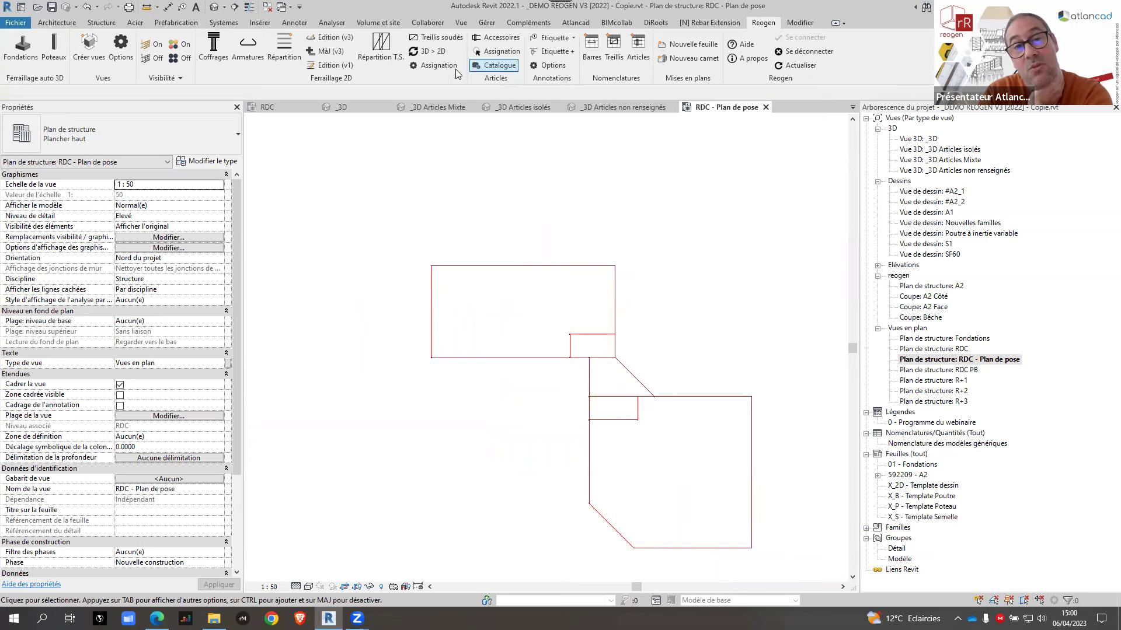
Step: Review the REOGEN_Tag - Articles annotation types, then tag Bat A's upper chaînage with Calepinage Article and place the label just above its line
left_click(537, 67)
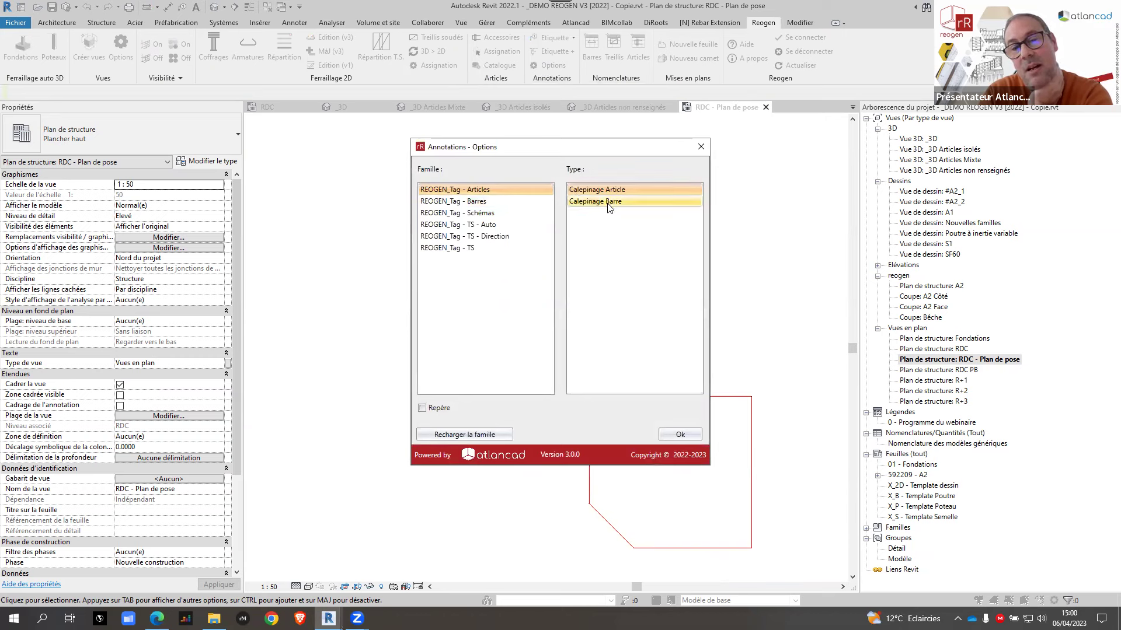
left_click(701, 147)
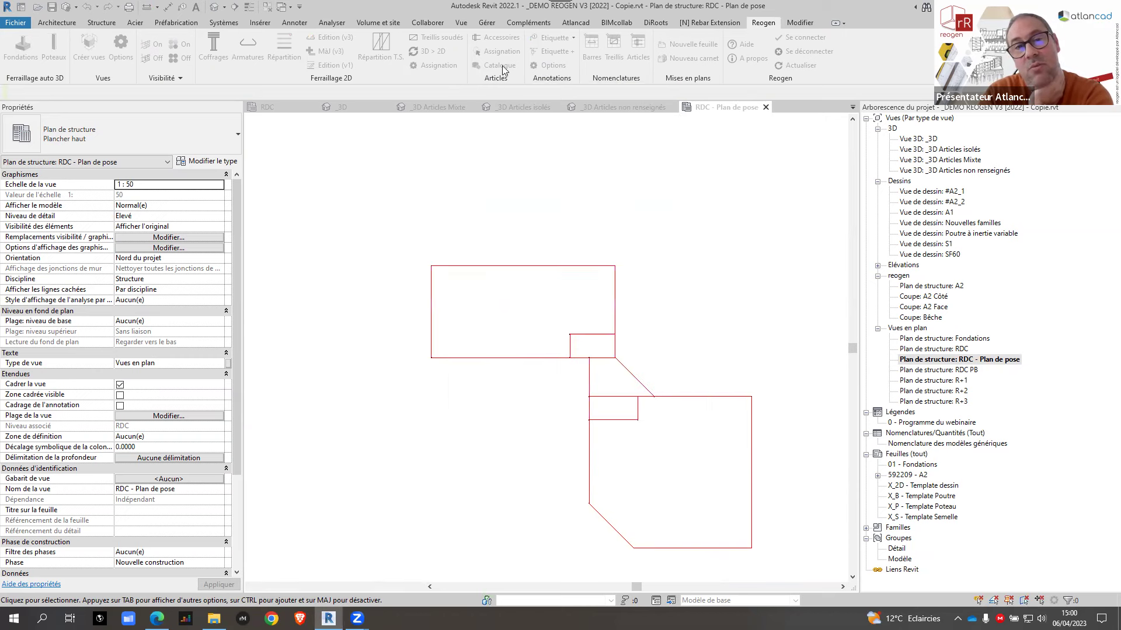
scroll(513, 262, "up", 3)
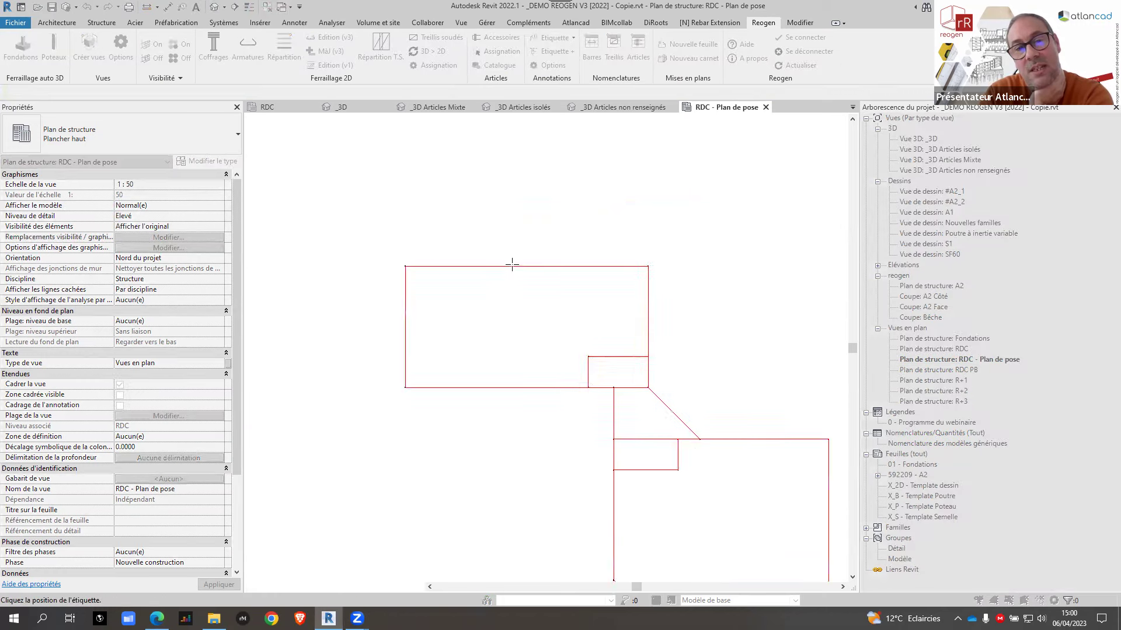
scroll(529, 245, "up", 5)
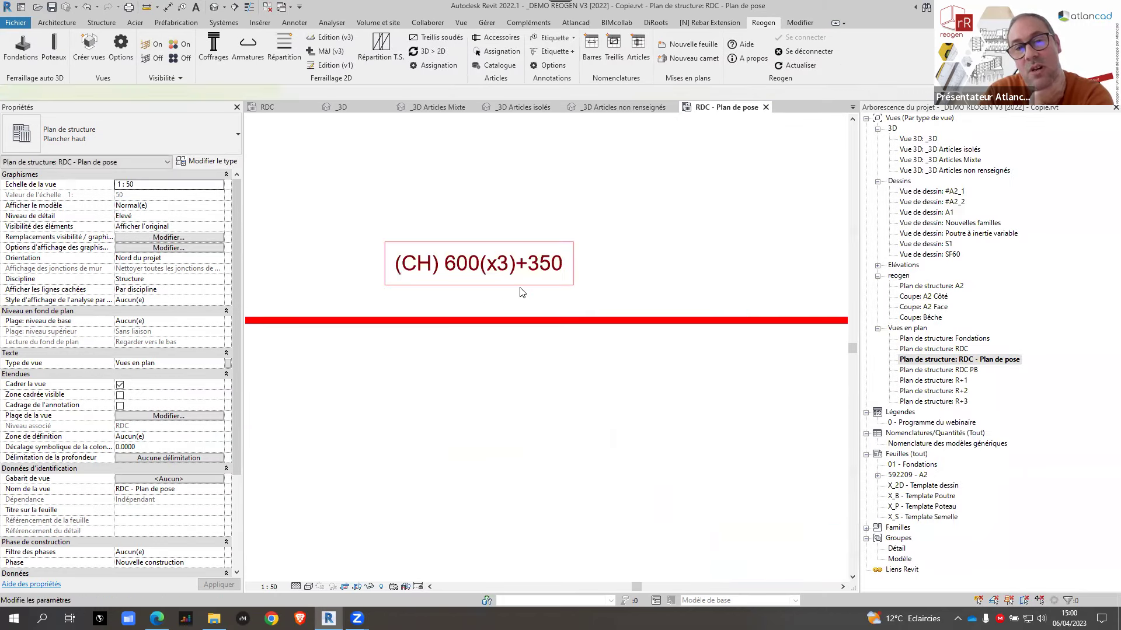
left_click(488, 275)
left_click_drag(488, 274, 537, 308)
left_click(573, 242)
Step: Examine the article tag on Bat A's upper chaînage and its tag properties
scroll(526, 292, "down", 5)
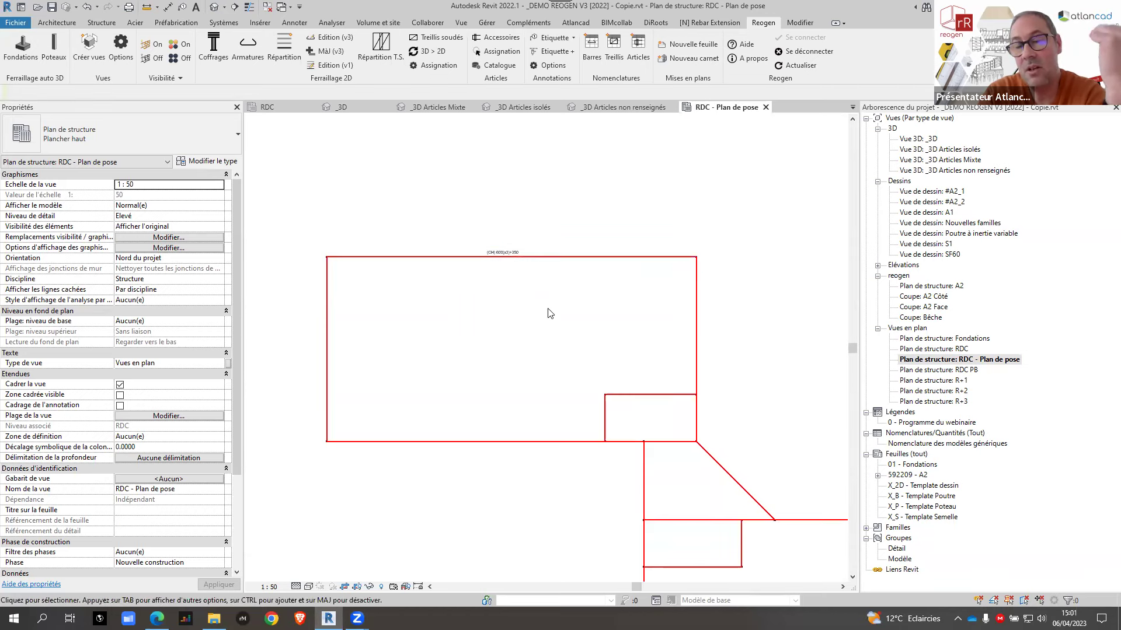
scroll(532, 259, "up", 6)
scroll(532, 273, "down", 5)
scroll(531, 273, "up", 3)
left_click(542, 253)
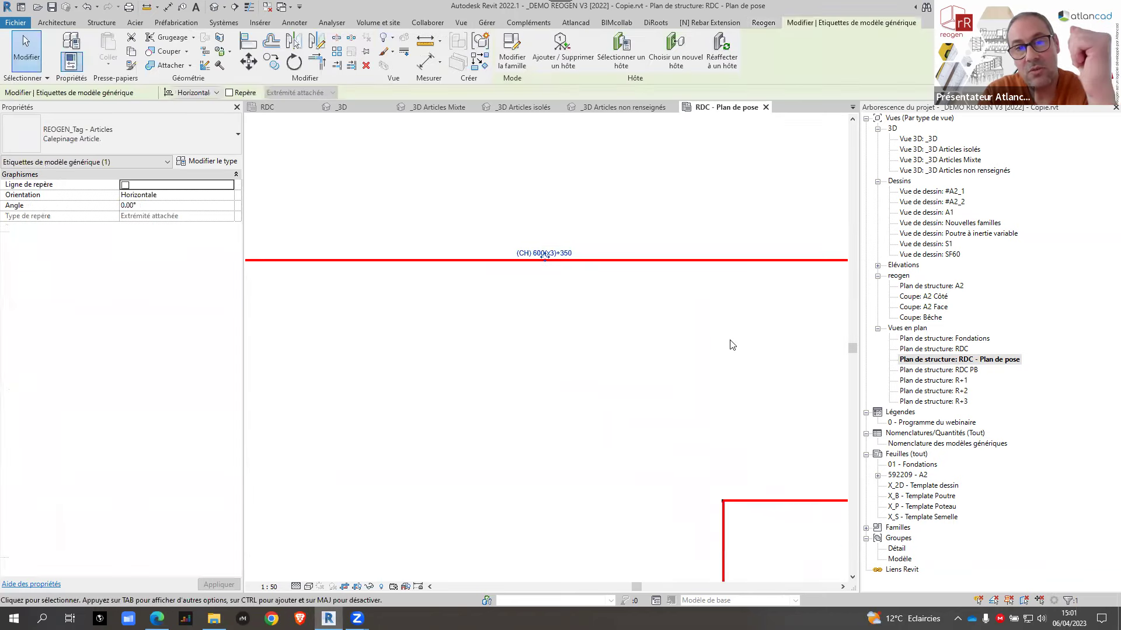
left_click(615, 349)
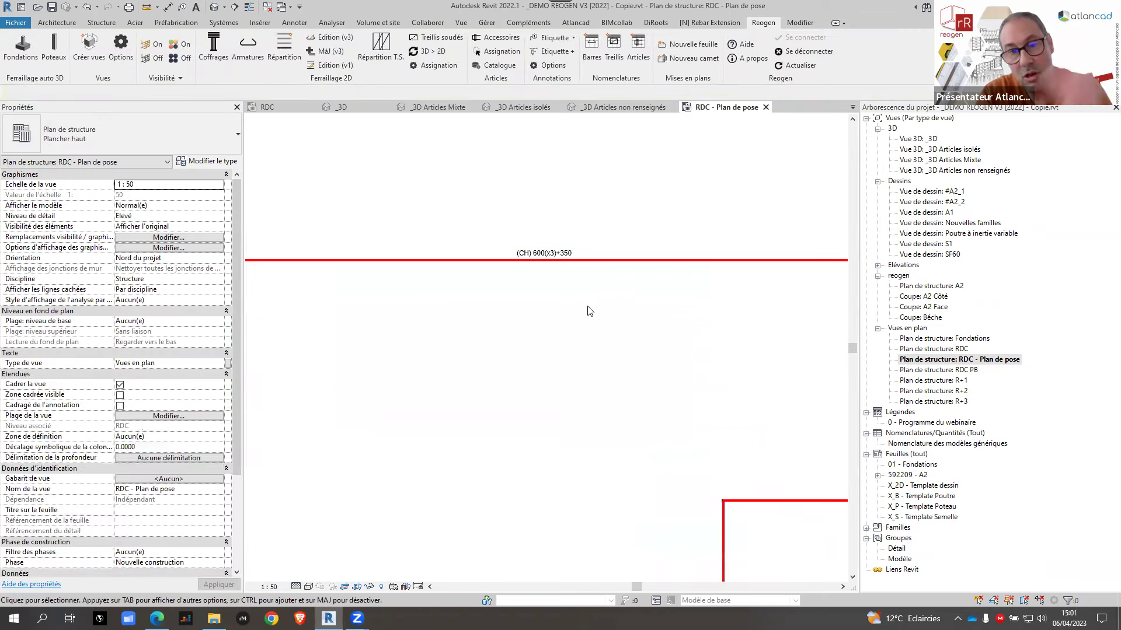
Step: Tag all untagged generic models in the current view with REOGEN_Tag - Articles : Calepinage Article, without leaders and with horizontal orientation
scroll(587, 310, "down", 5)
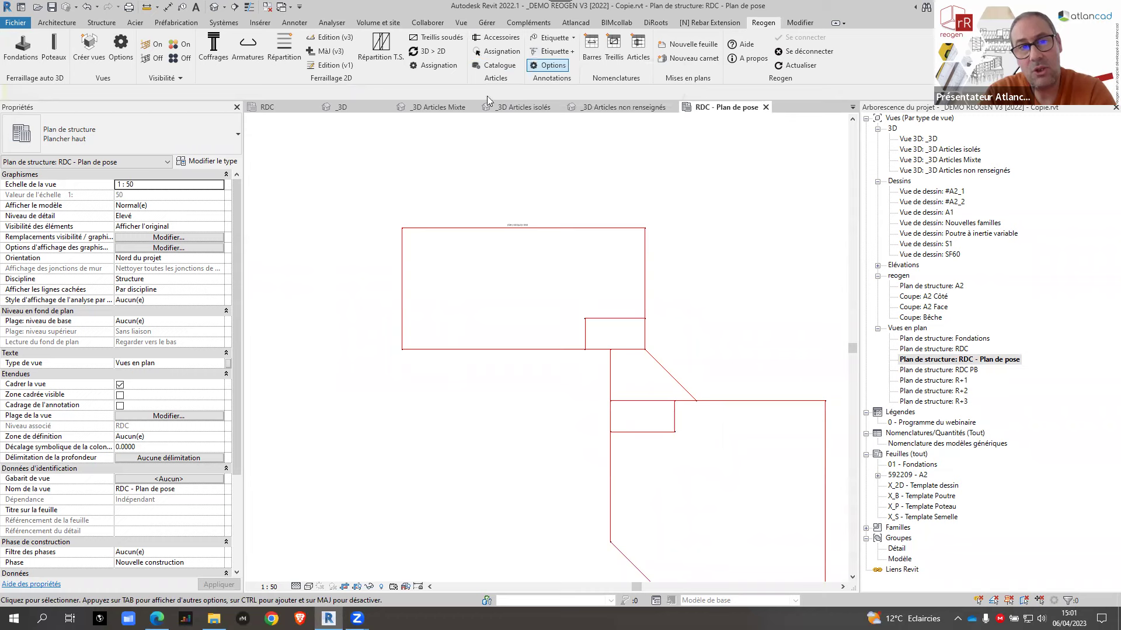
left_click(296, 23)
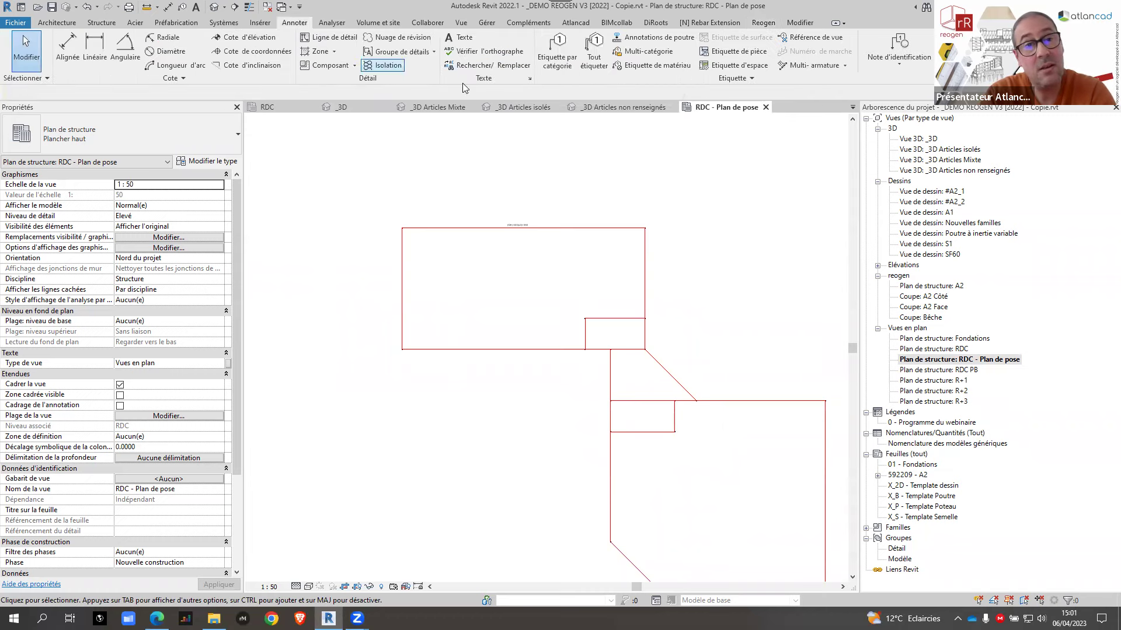
left_click(593, 46)
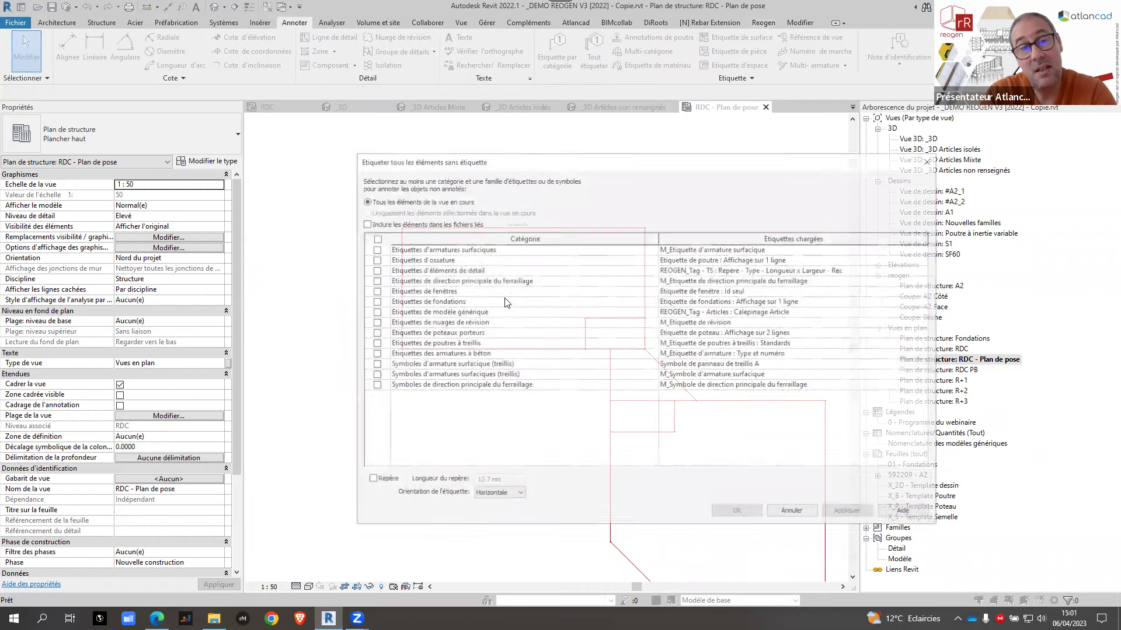
left_click(374, 312)
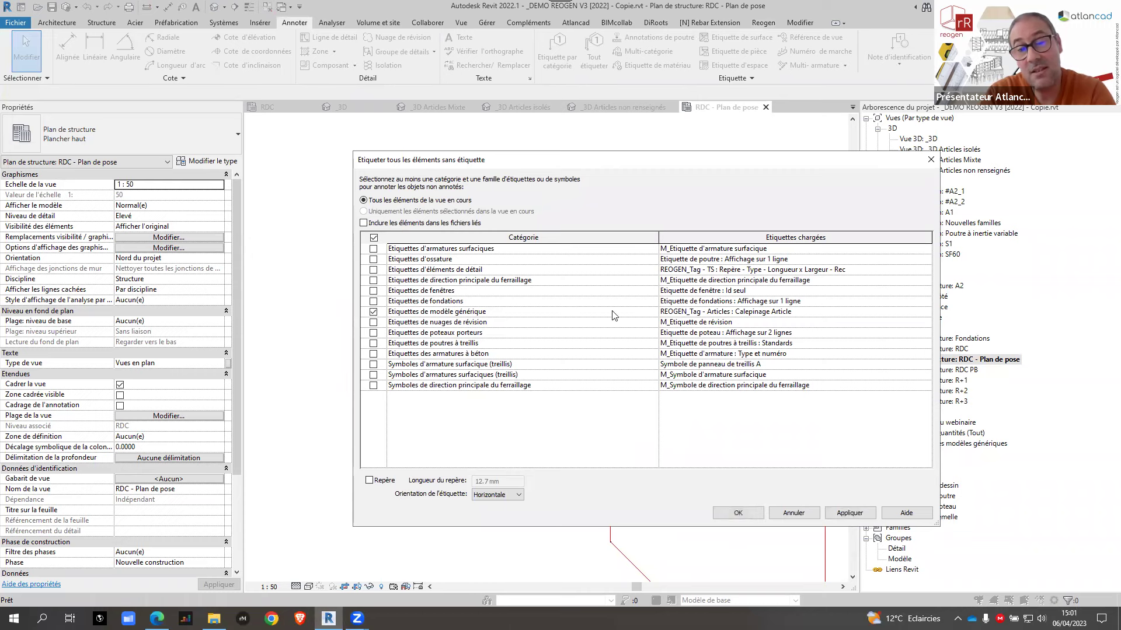
left_click(739, 512)
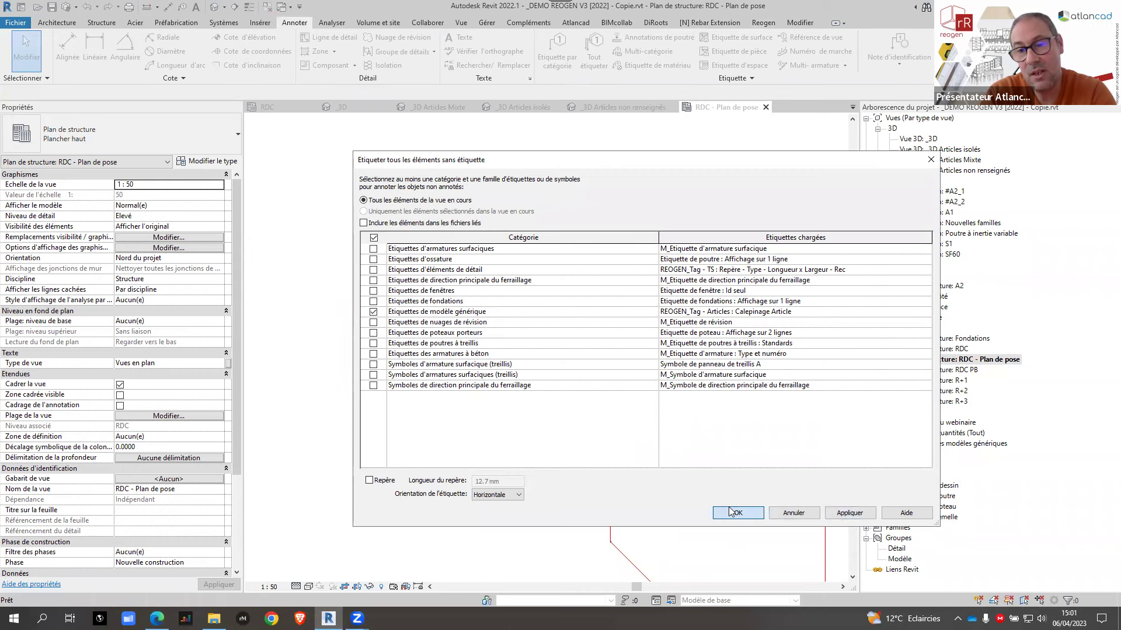
Step: Examine the CH and CV layout tags along the chaînages of both buildings on the RDC - Plan de pose plan
scroll(520, 255, "up", 2)
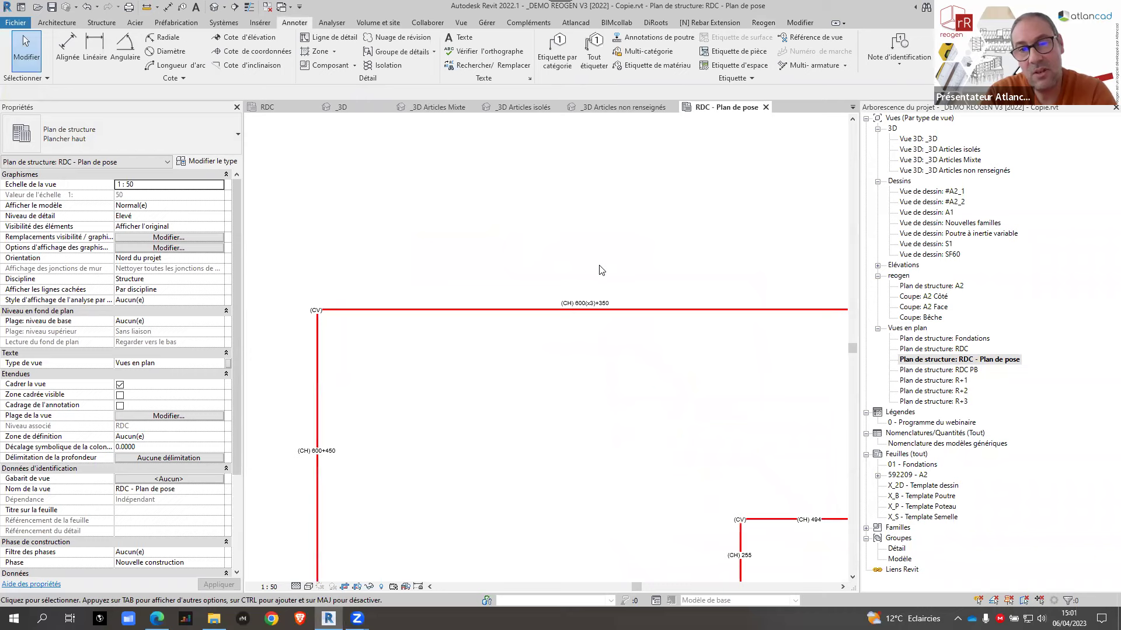
scroll(609, 314, "up", 5)
scroll(609, 314, "down", 6)
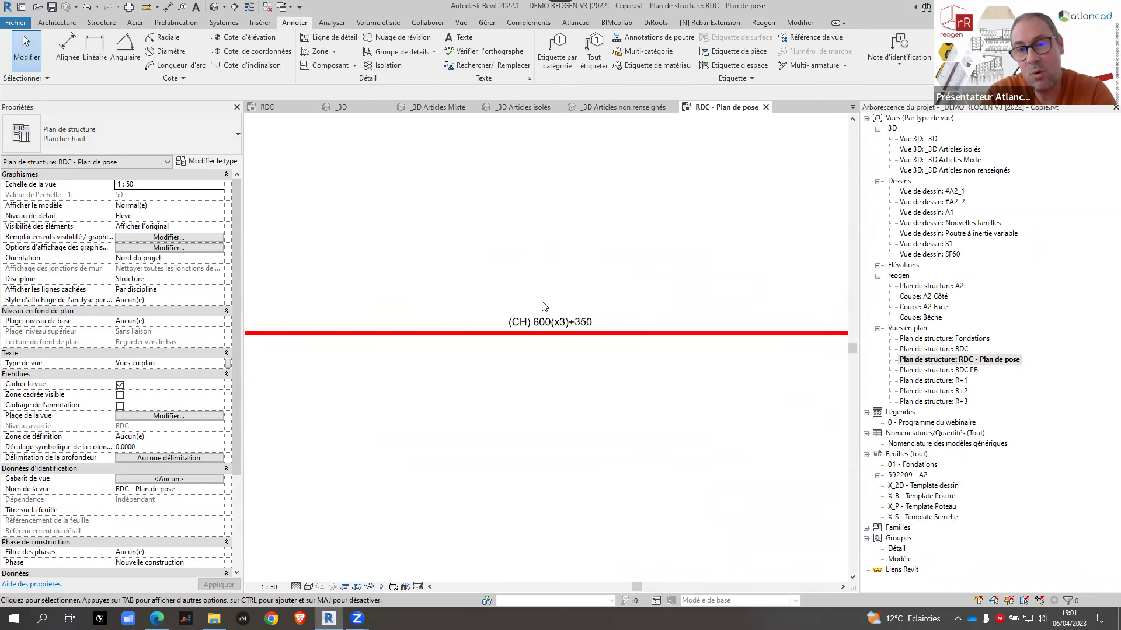
scroll(747, 421, "up", 2)
scroll(747, 421, "up", 3)
scroll(638, 310, "down", 4)
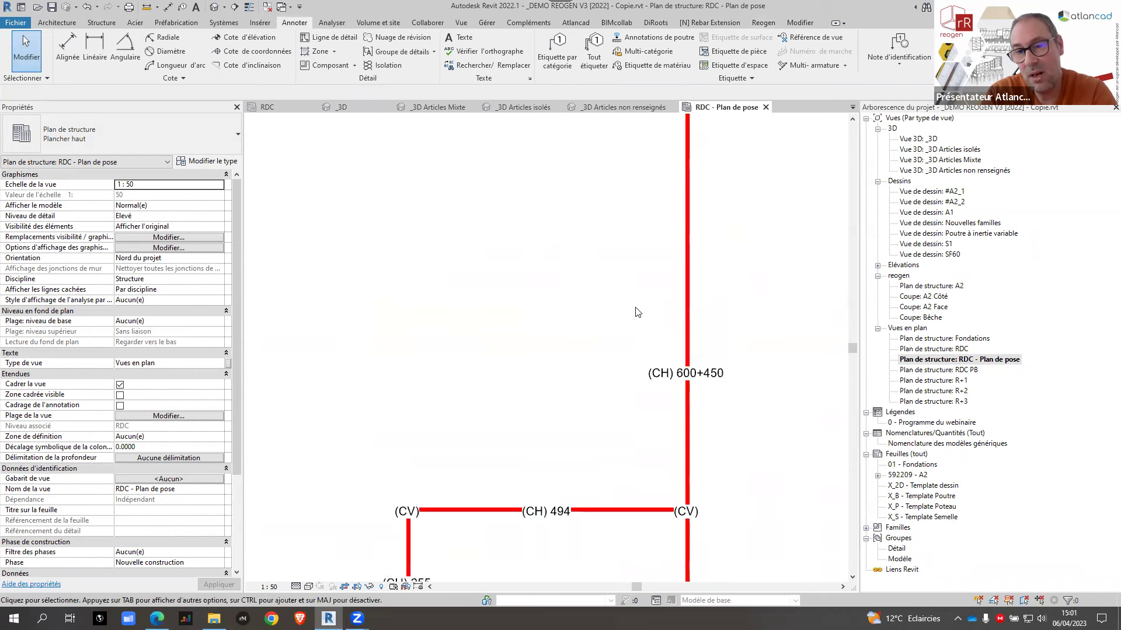
scroll(416, 420, "up", 3)
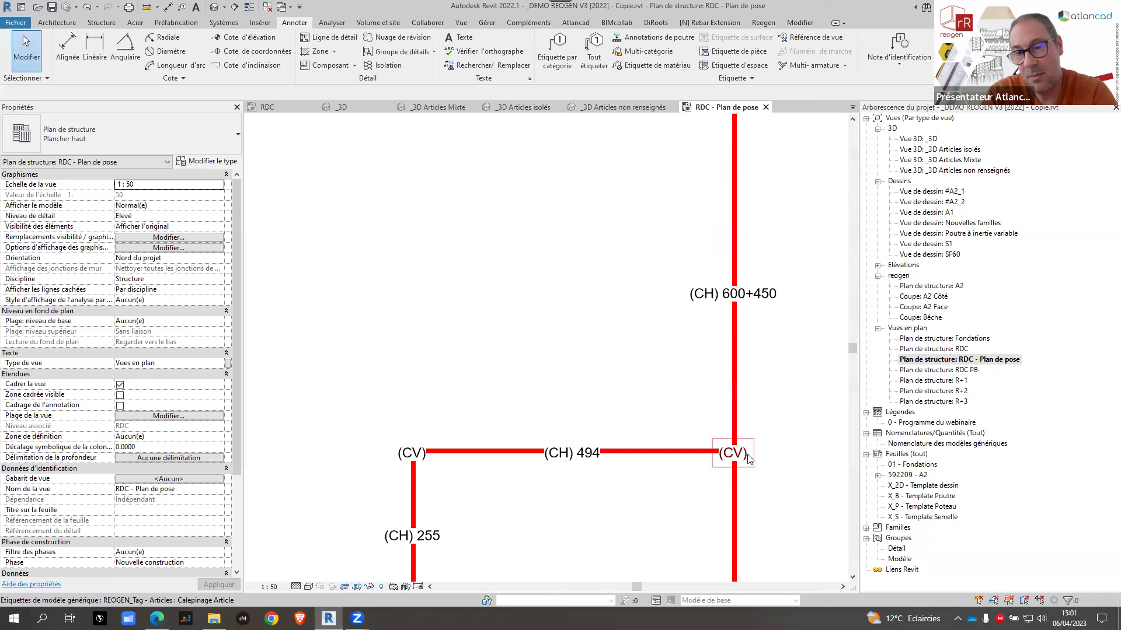
scroll(580, 300, "down", 5)
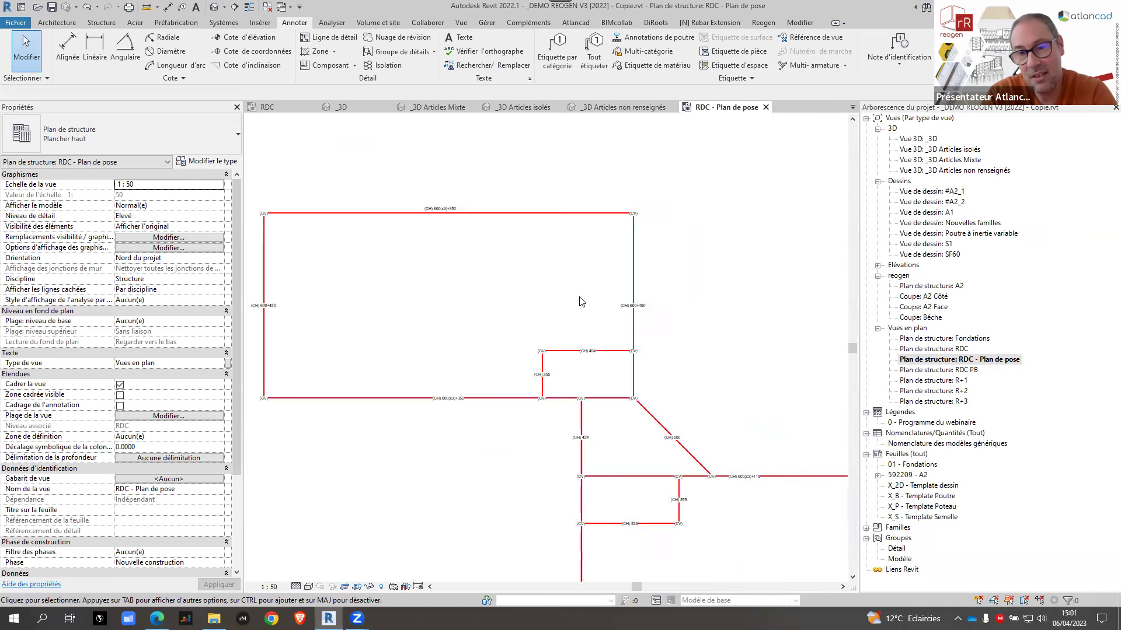
scroll(472, 400, "down", 1)
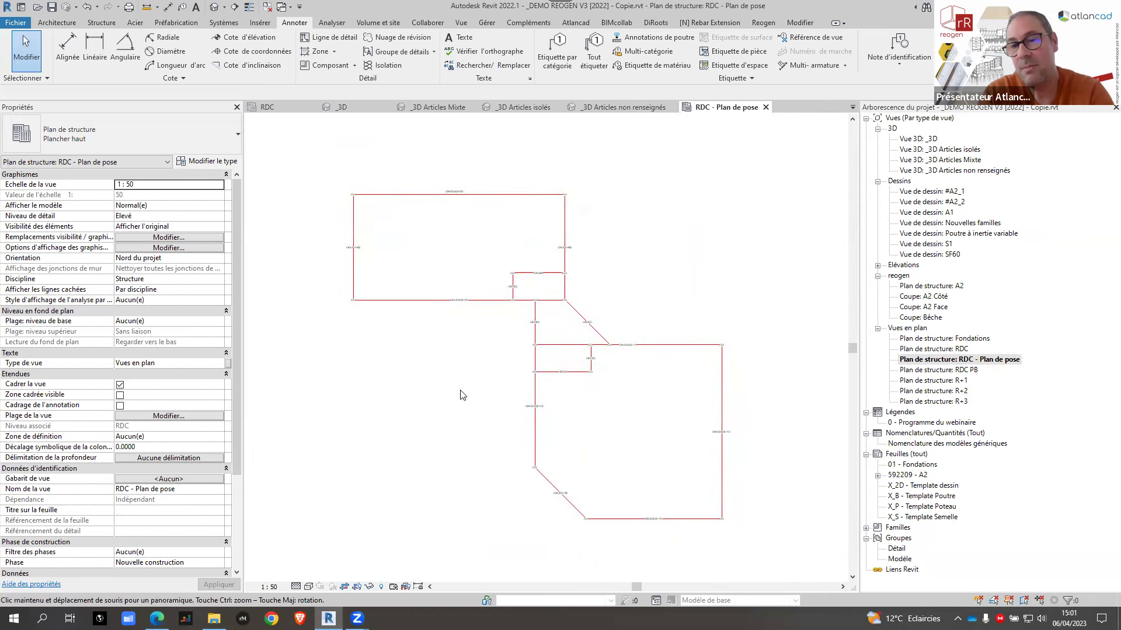
scroll(687, 387, "up", 2)
scroll(601, 438, "up", 1)
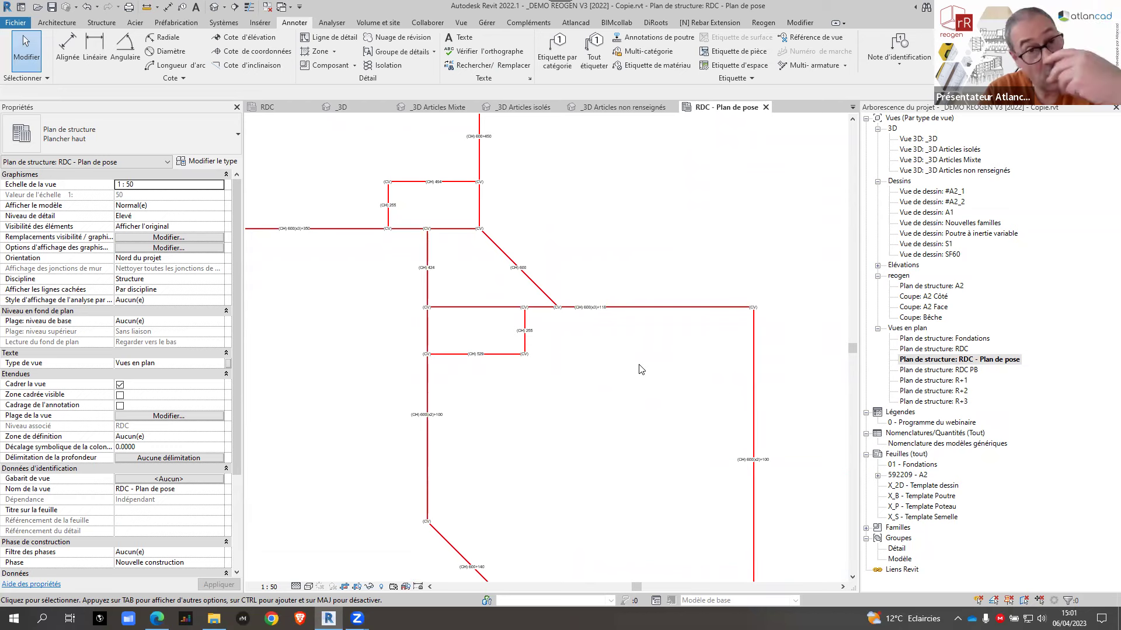
scroll(641, 365, "down", 3)
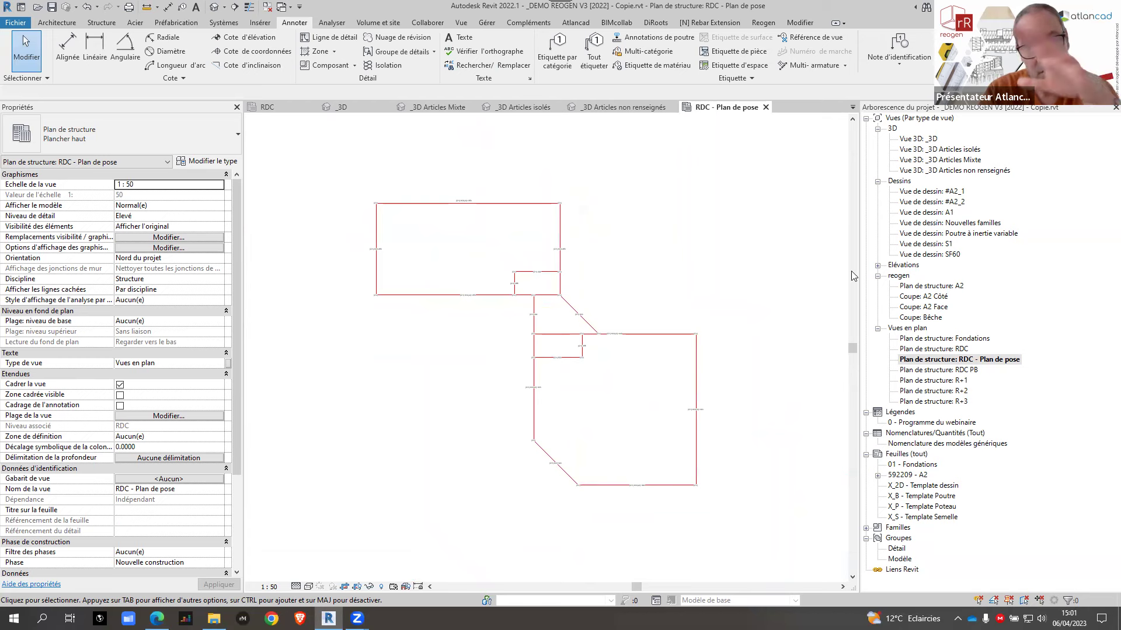
Step: Switch to the RDC structural plan, then open the 0 - Programme du webinaire legend and review the remaining programme items
left_click(274, 106)
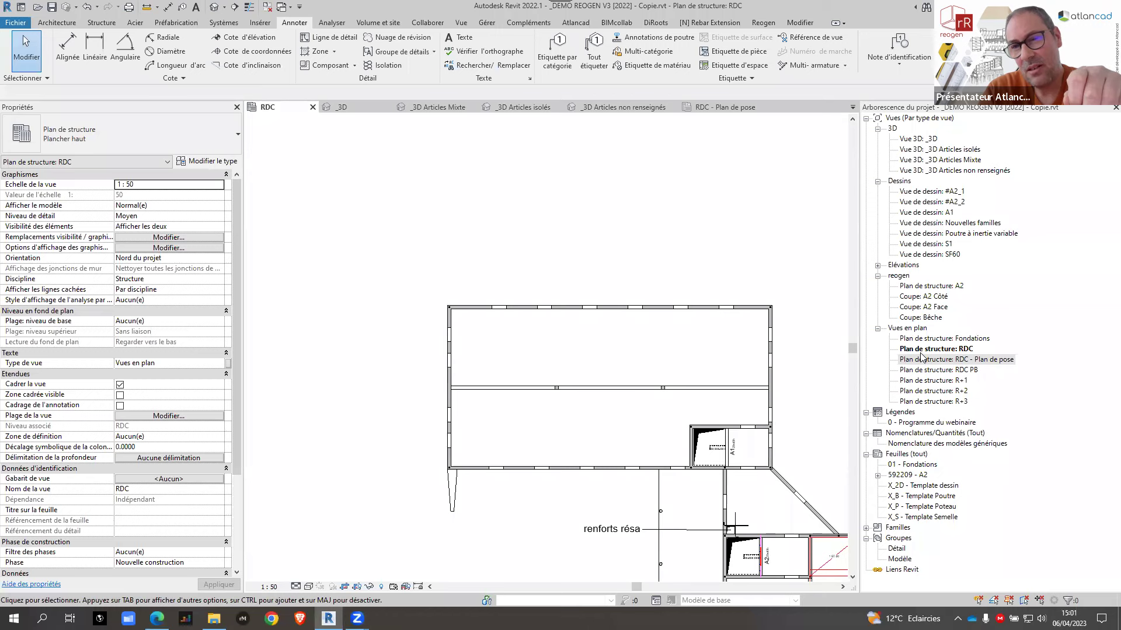
double_click(918, 424)
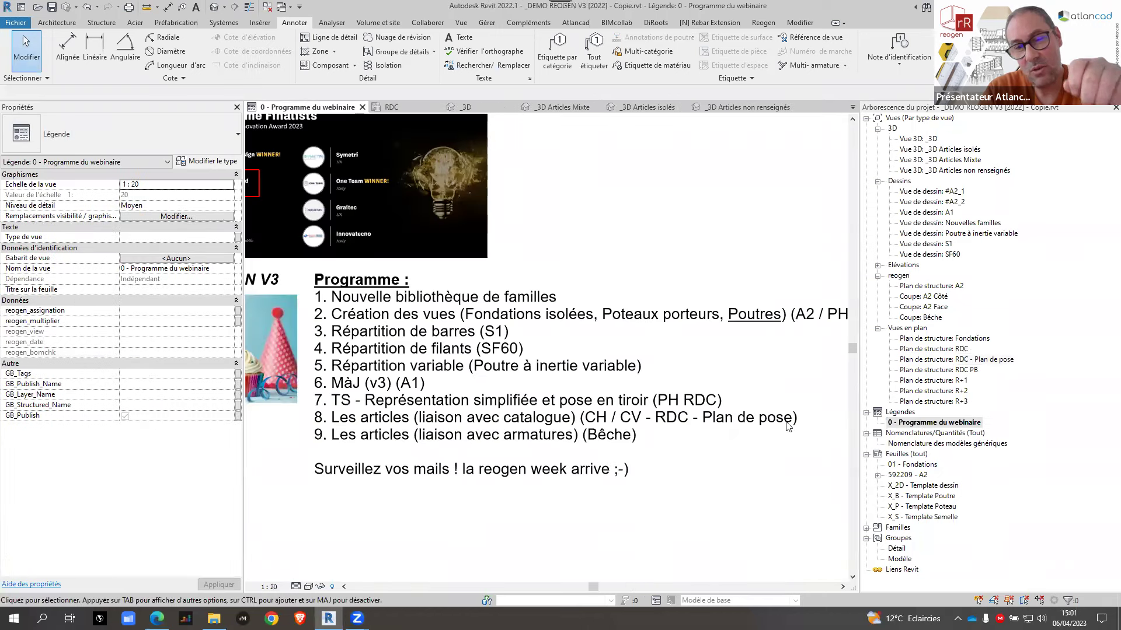
middle_click_drag(620, 357, 634, 303)
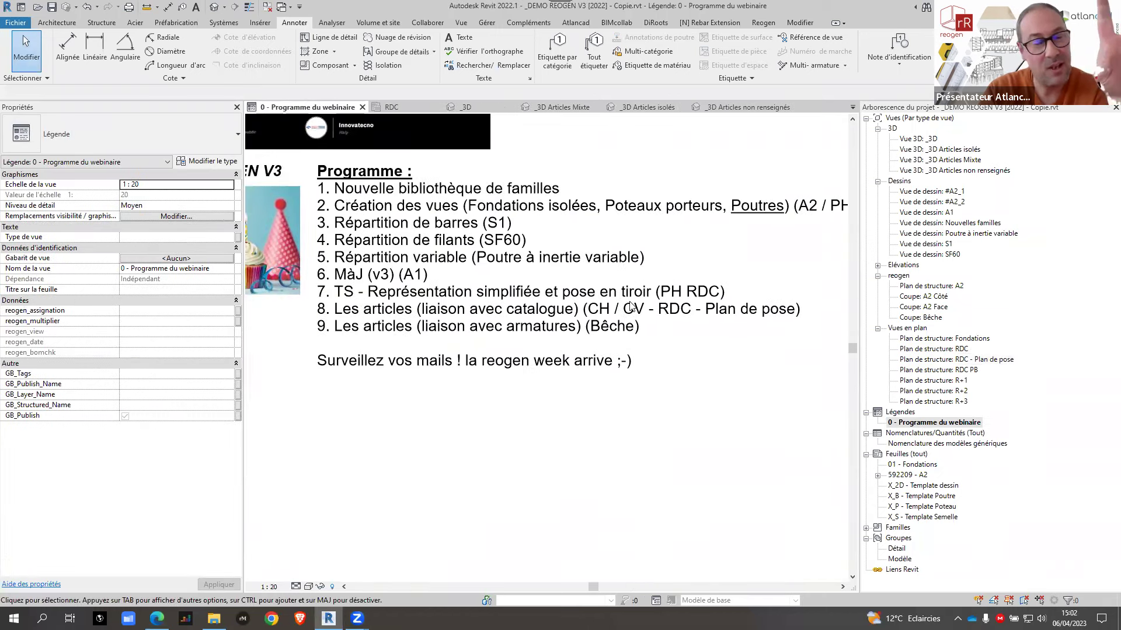